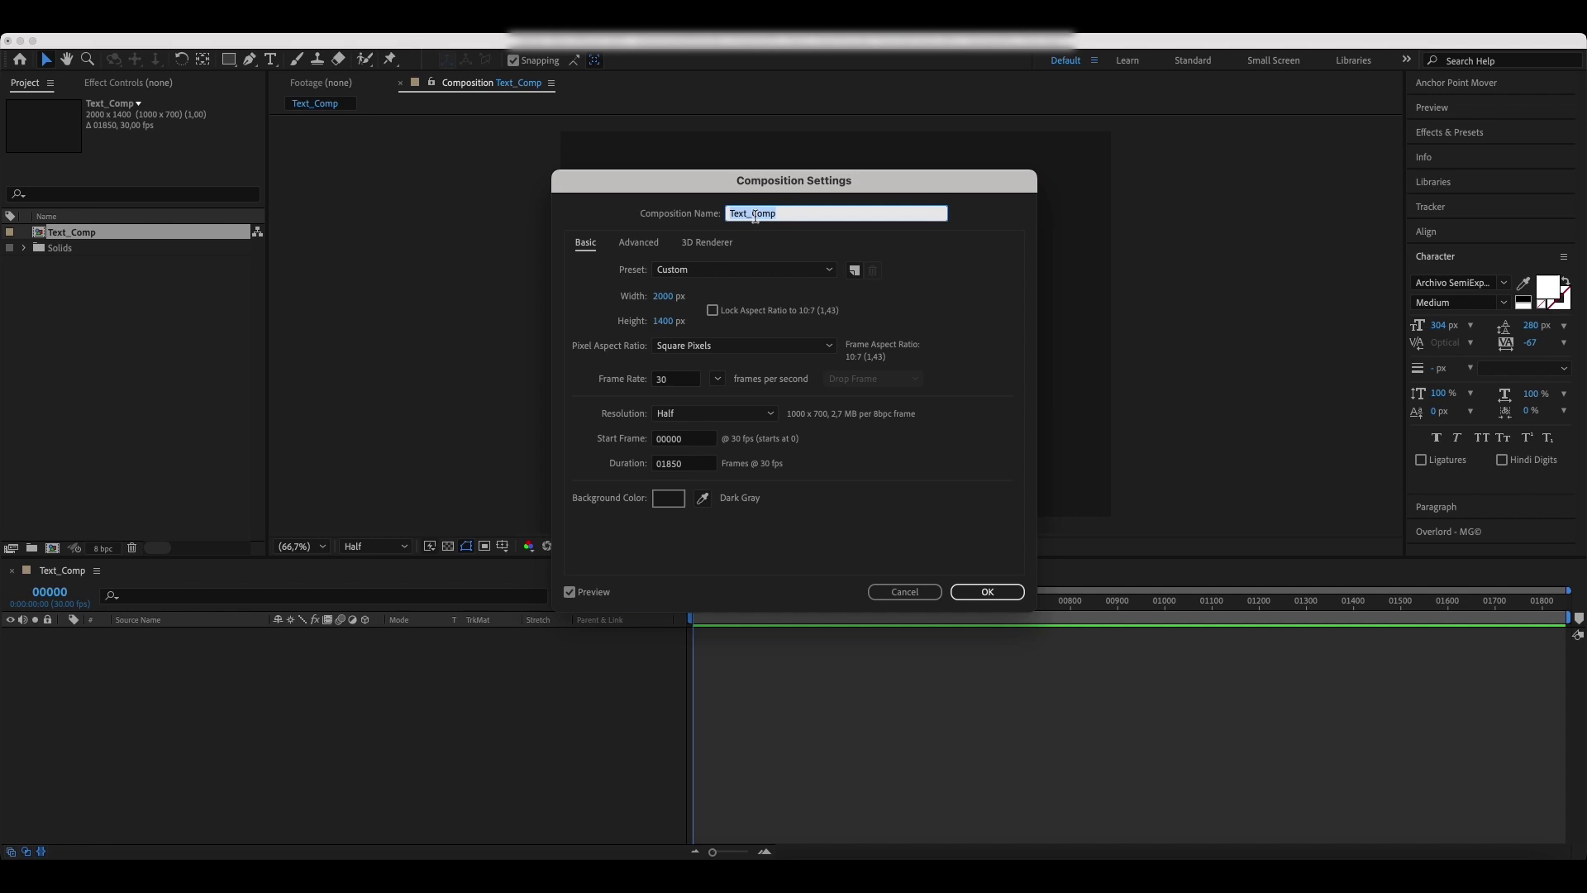
# Confirm Text_Comp settings of 2000×1400 px, 30 fps with a dark grey background.
pyautogui.click(988, 592)
# Add a new text layer reading 'liquid blur'.
pyautogui.rightClick(221, 633)
pyautogui.moveTo(240, 643)
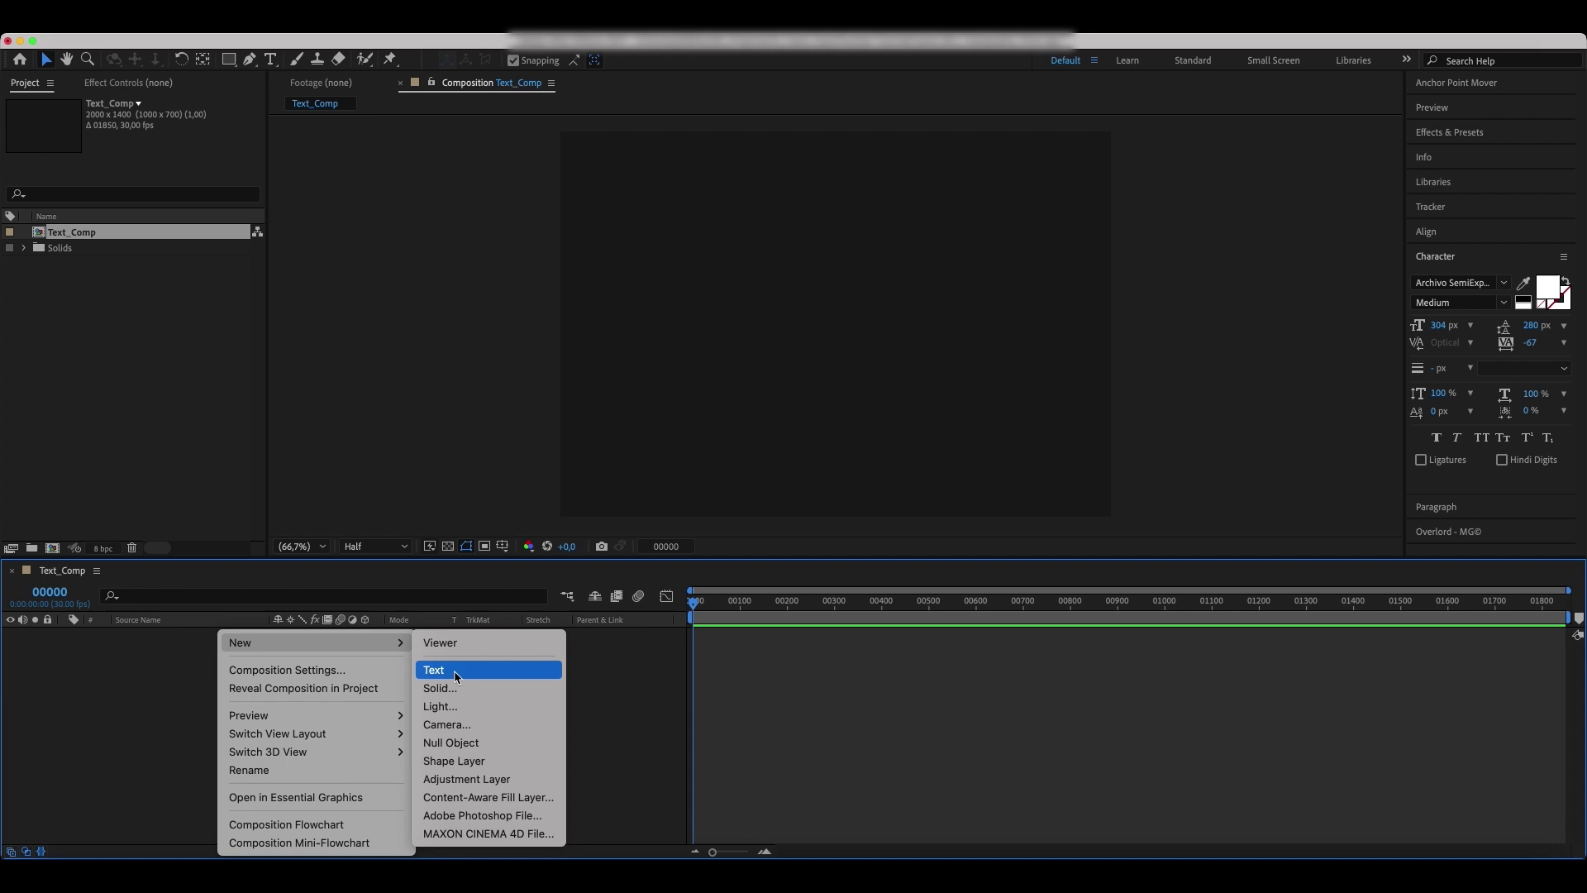
pyautogui.click(458, 676)
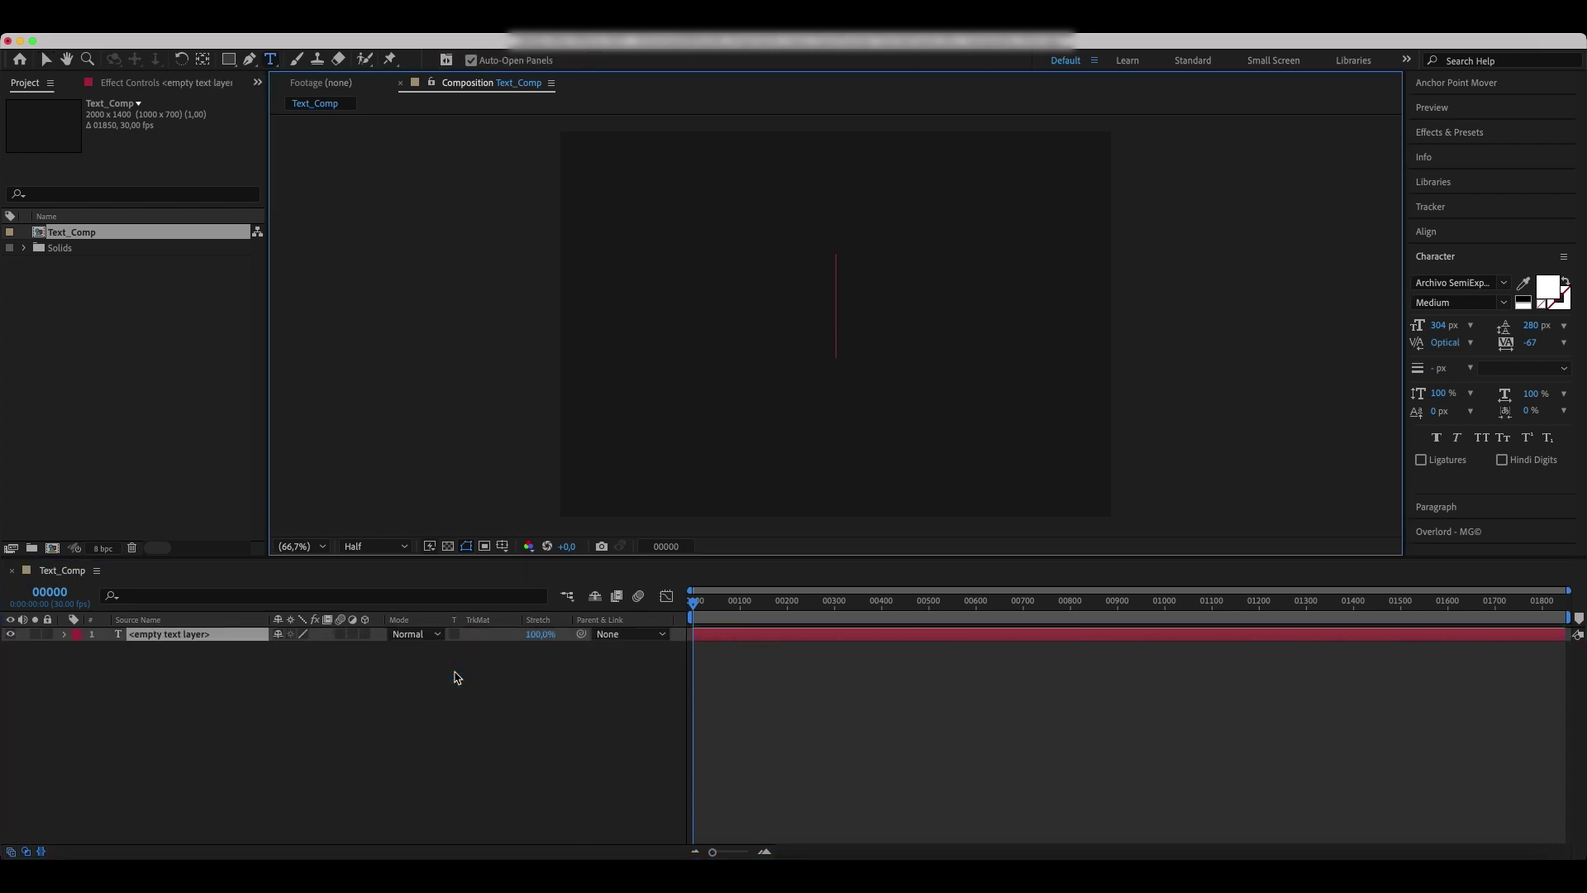
pyautogui.write('liqui')
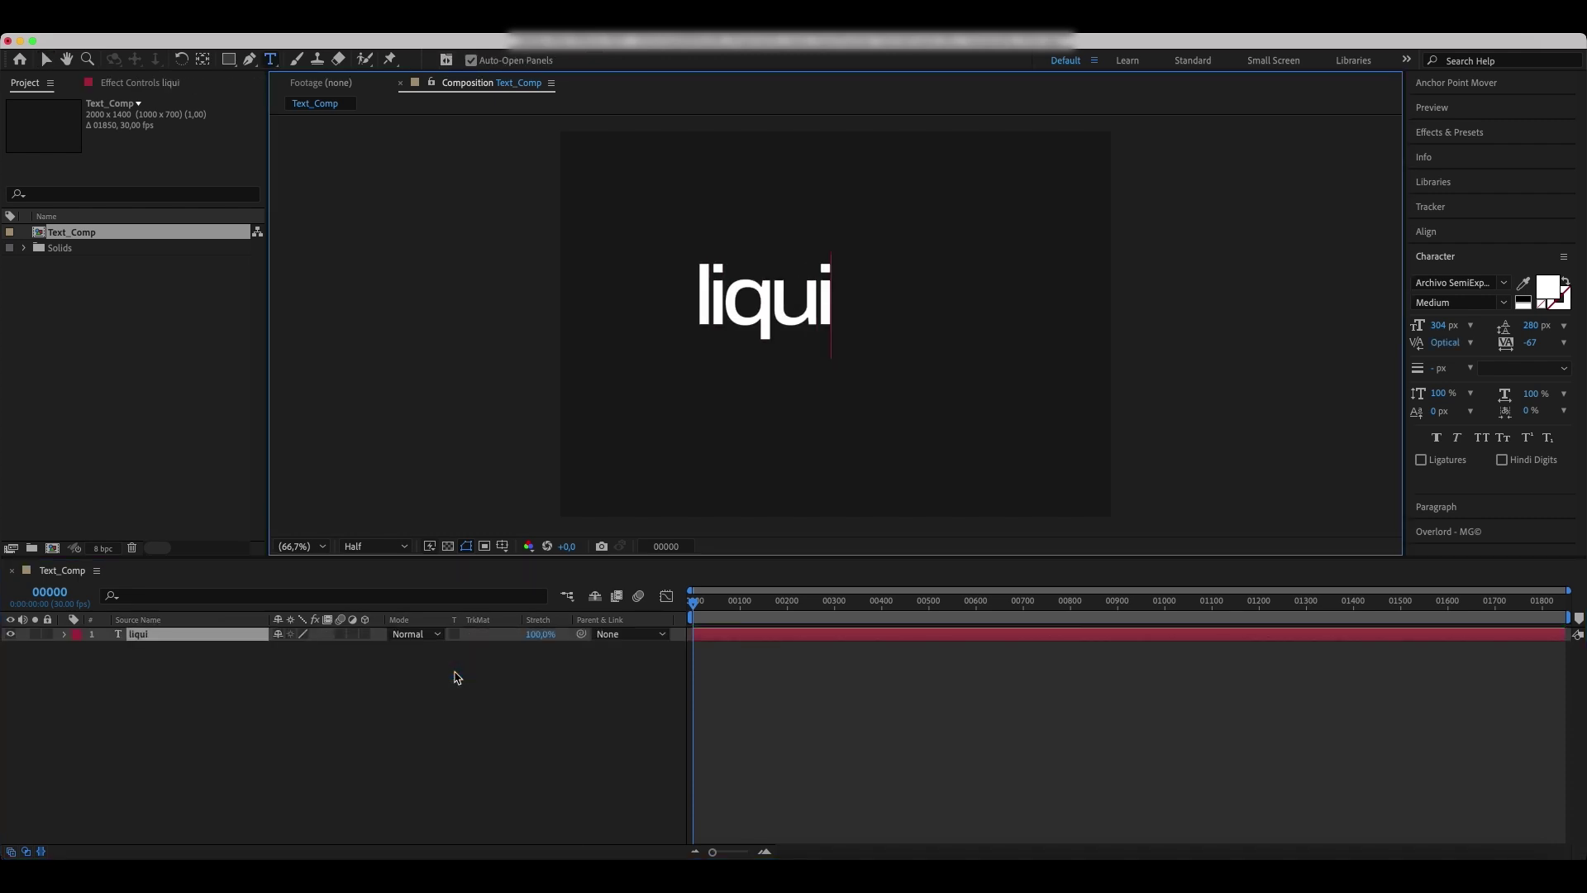
pyautogui.write('d blur')
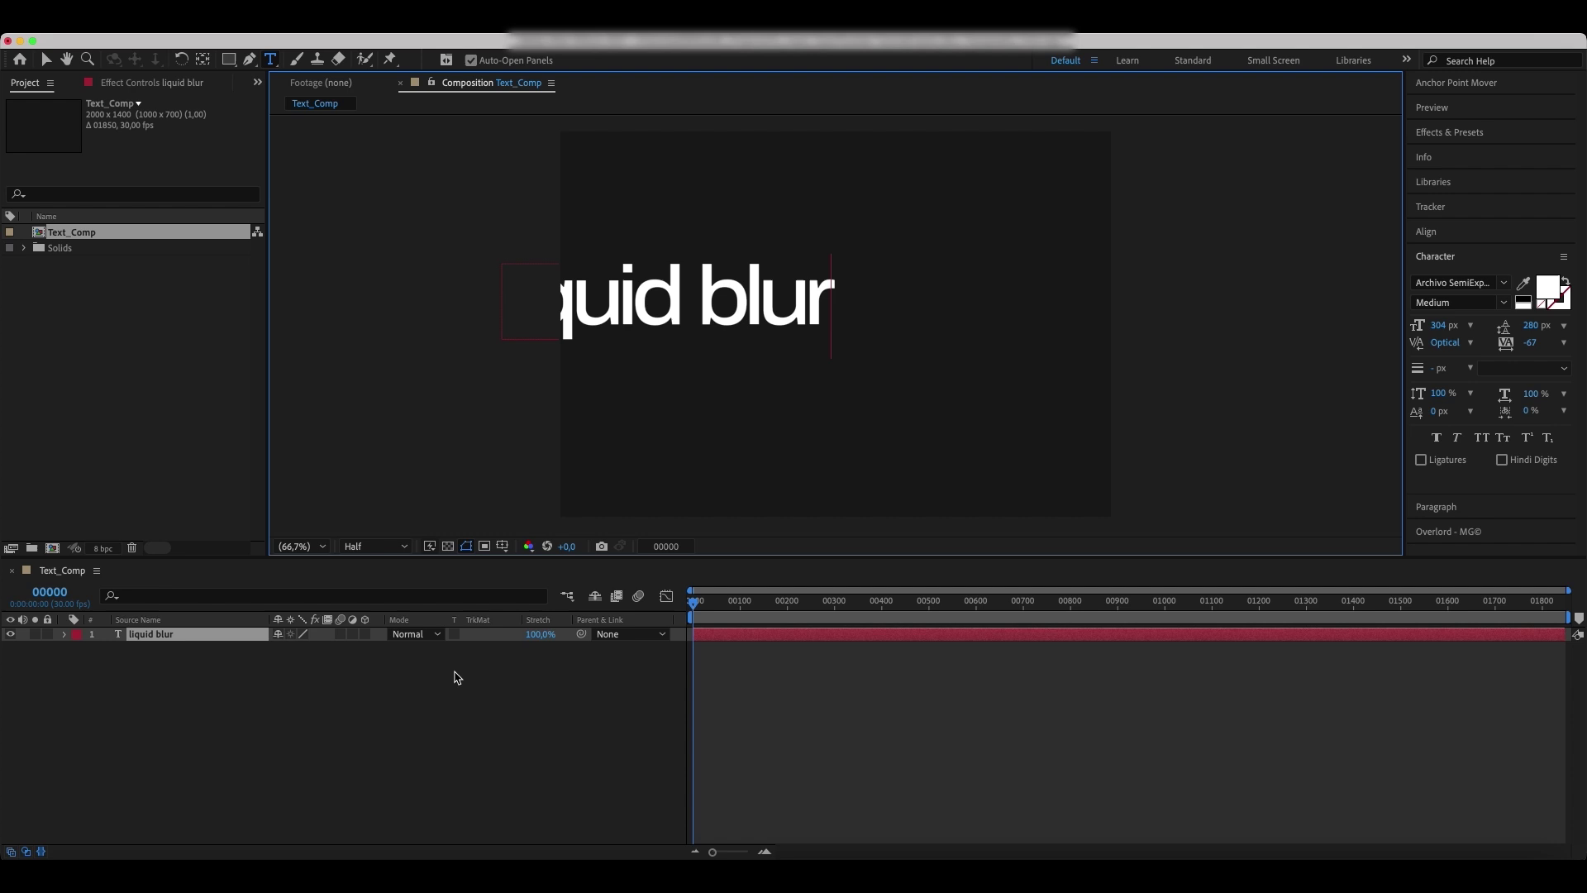
pyautogui.click(213, 673)
pyautogui.click(219, 640)
# Centre-align the text and centre it horizontally and vertically in the composition.
pyautogui.click(1436, 507)
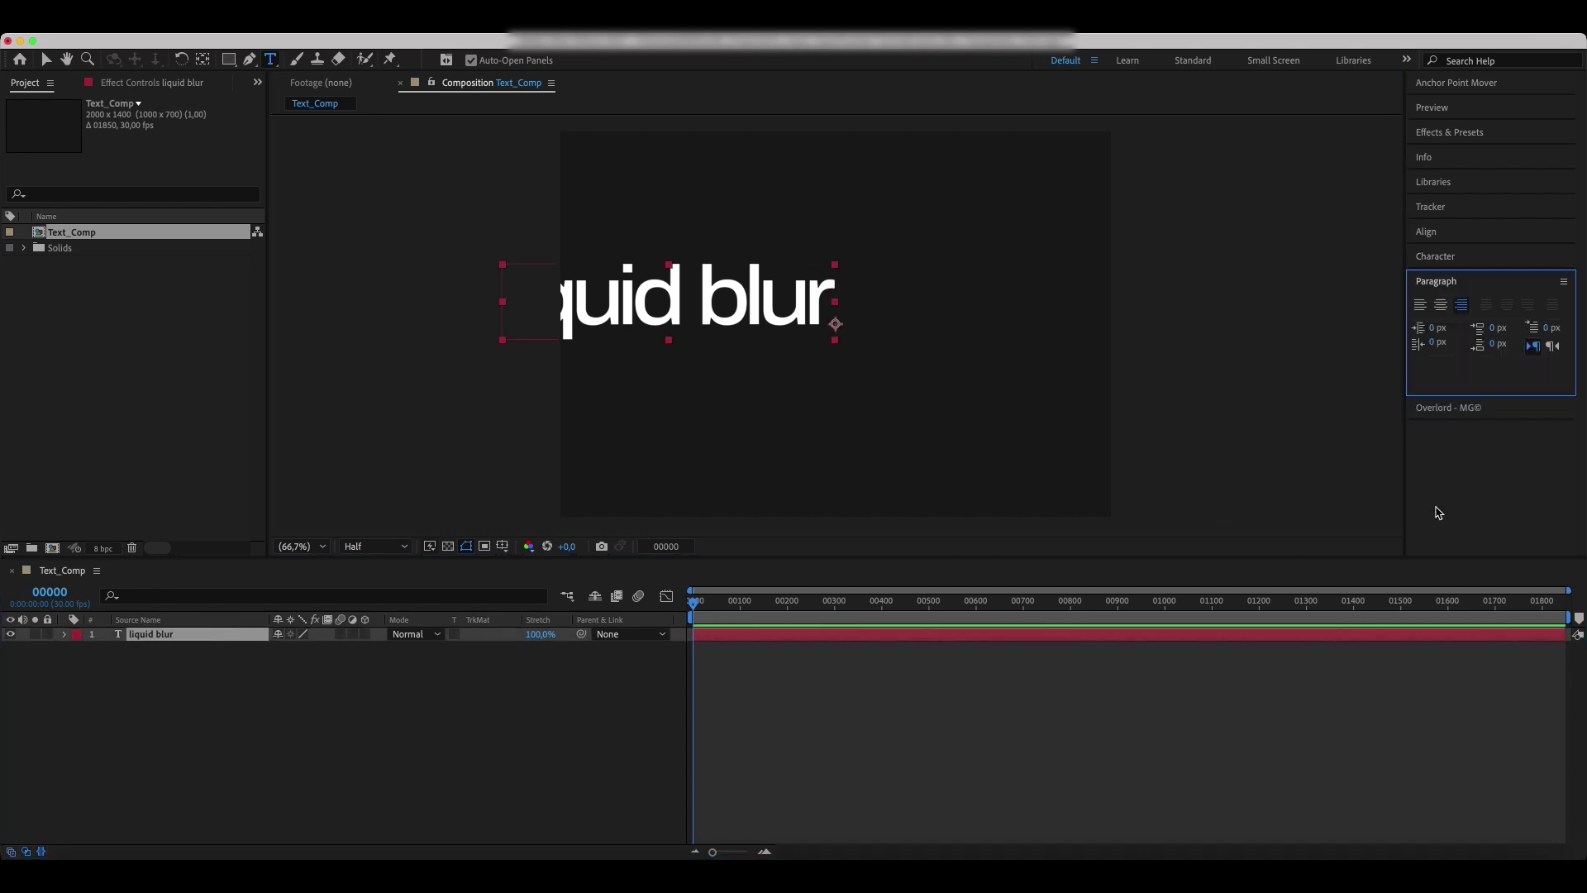
pyautogui.click(1443, 306)
pyautogui.click(1442, 233)
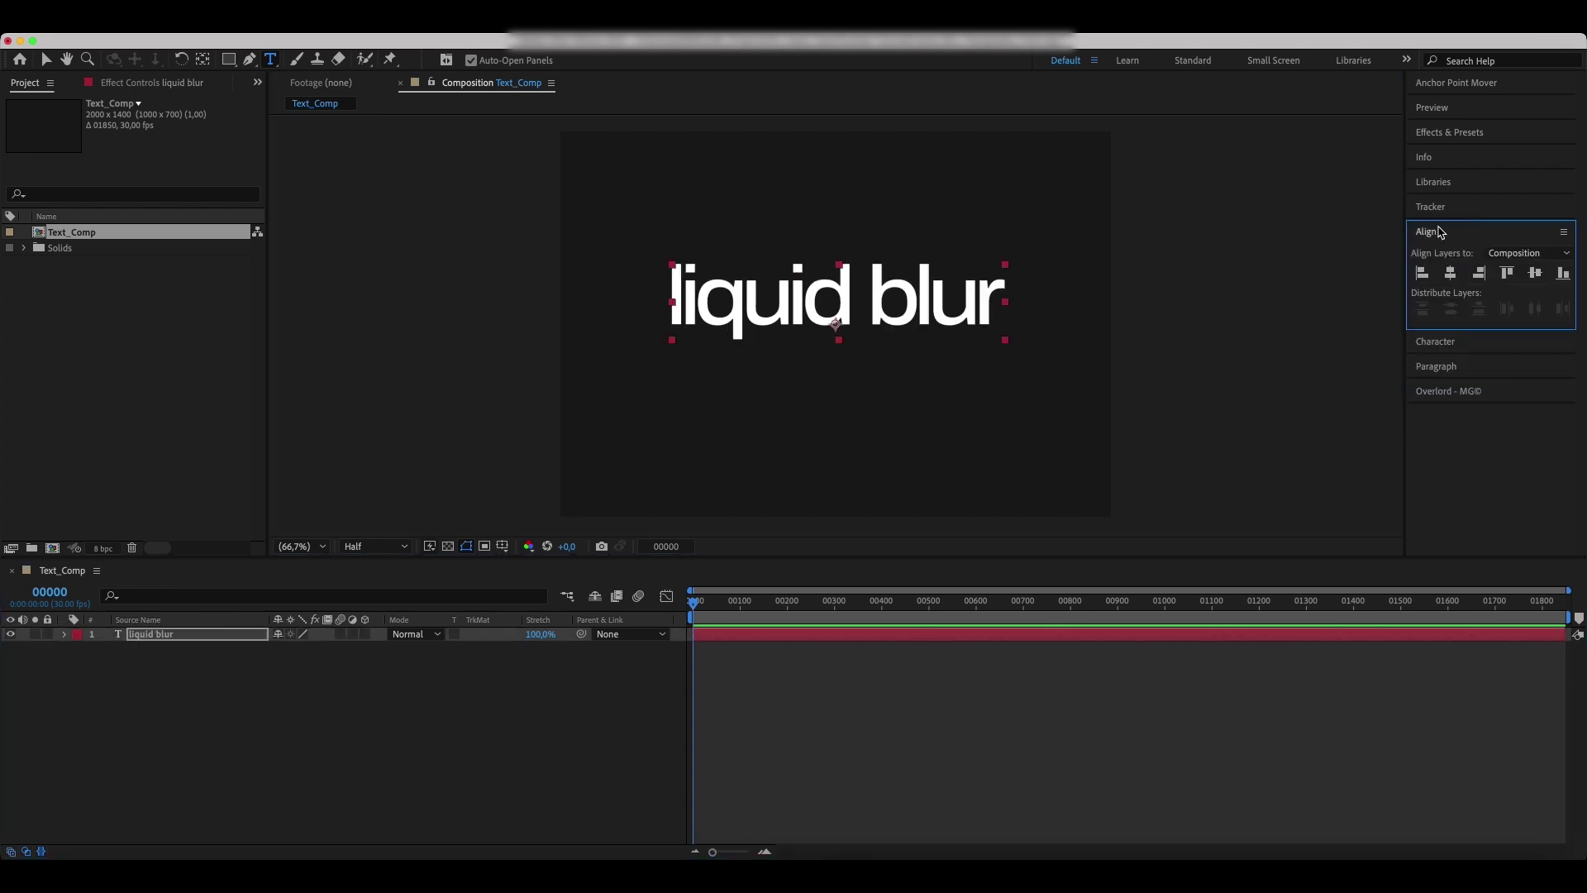
pyautogui.click(1451, 273)
pyautogui.click(1536, 278)
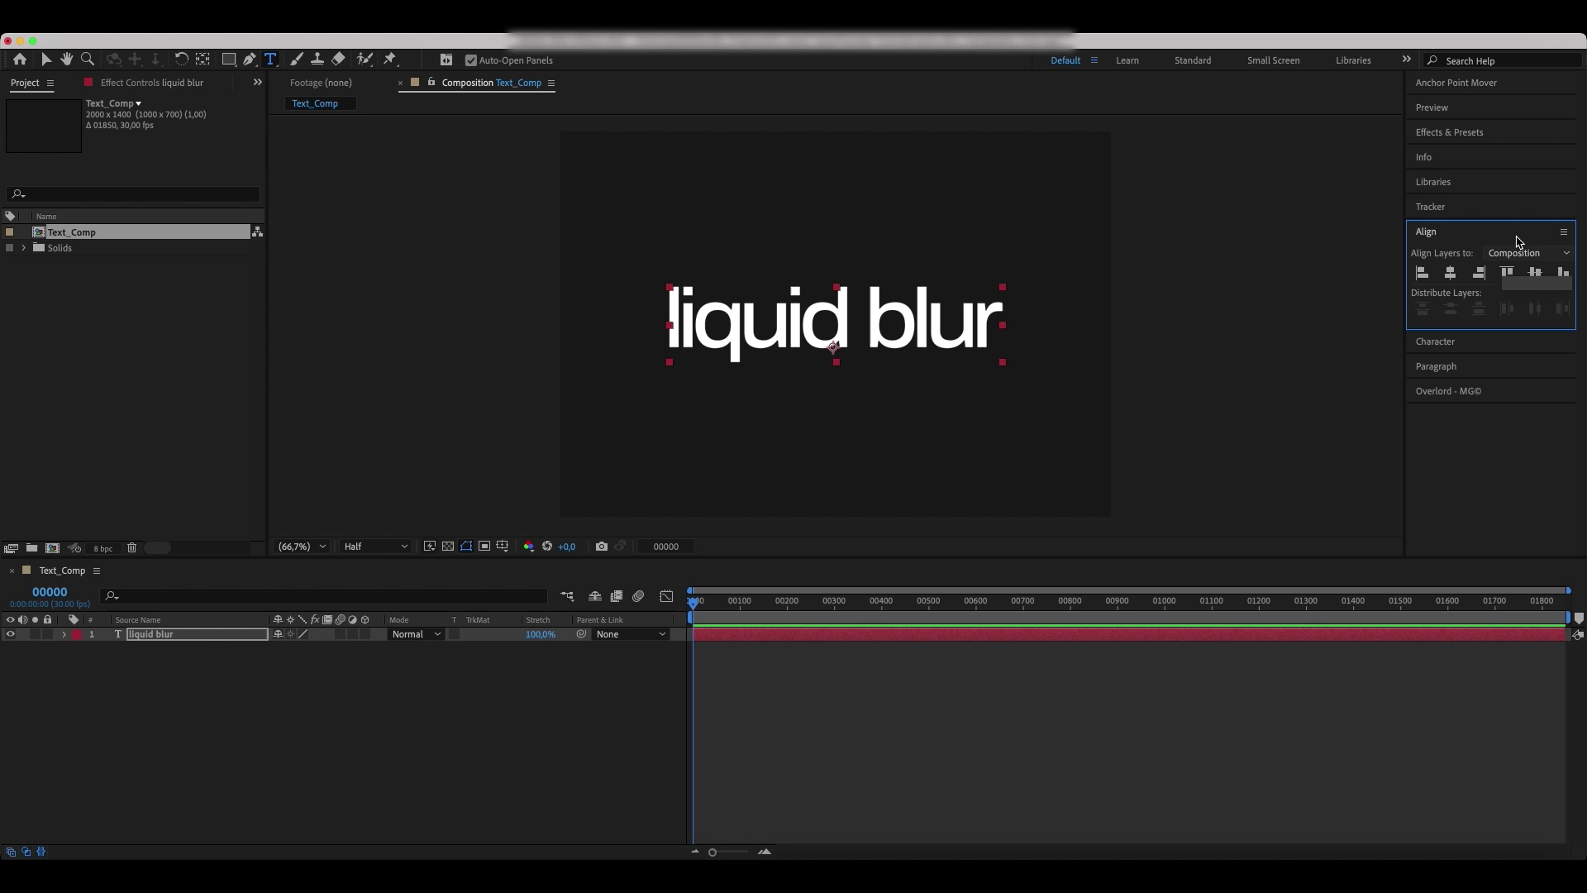
# Move the text layer's anchor point to the centre of the text.
pyautogui.click(1476, 87)
pyautogui.click(1453, 142)
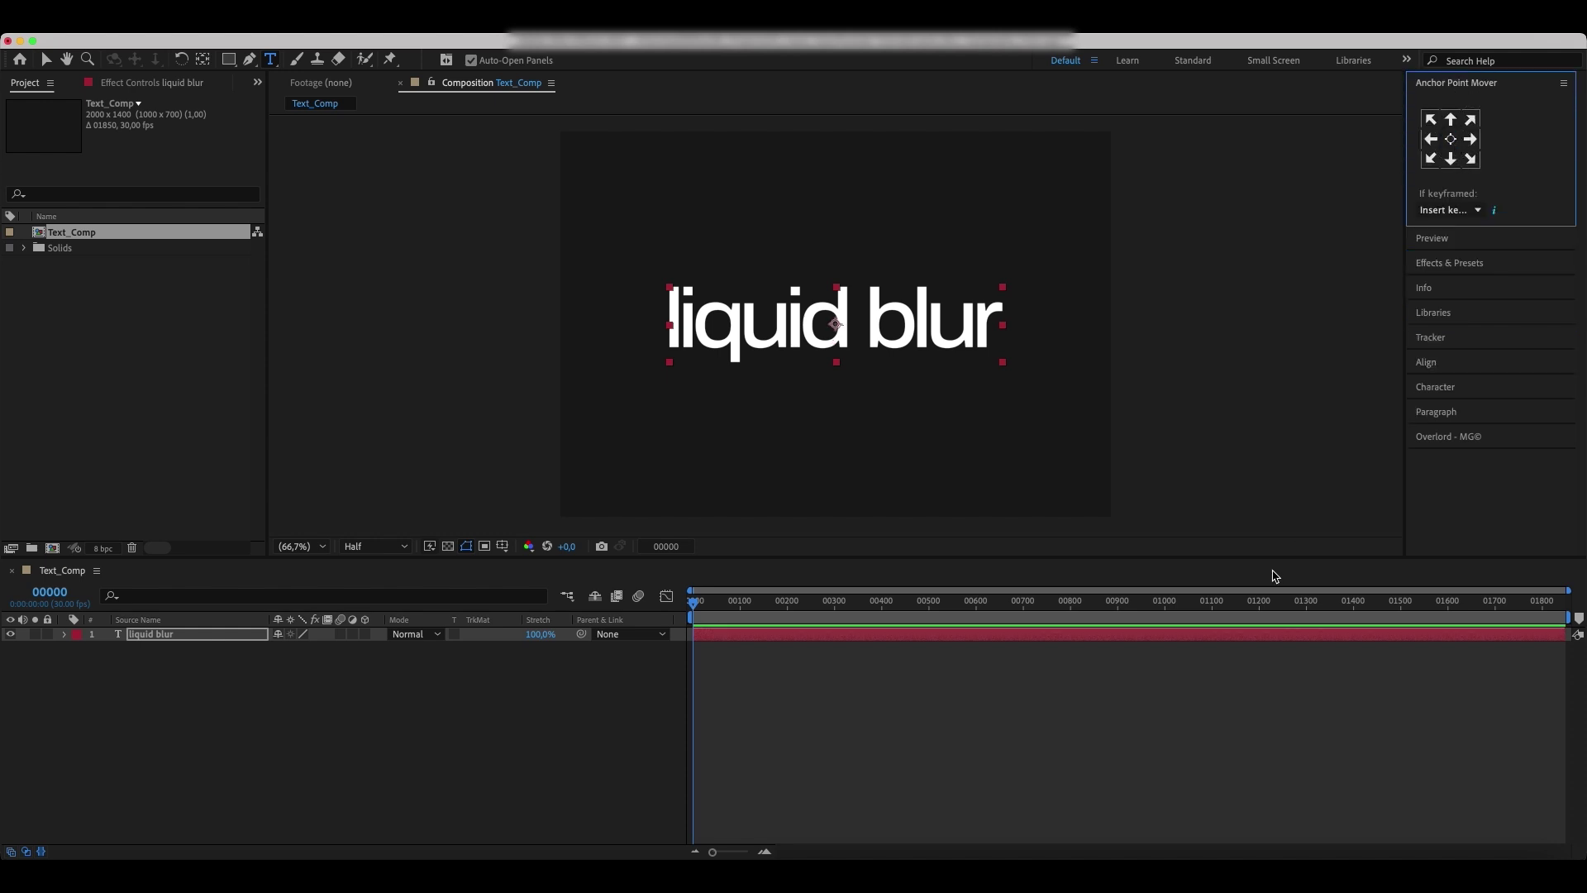
pyautogui.click(1129, 701)
pyautogui.press('v')
pyautogui.click(124, 344)
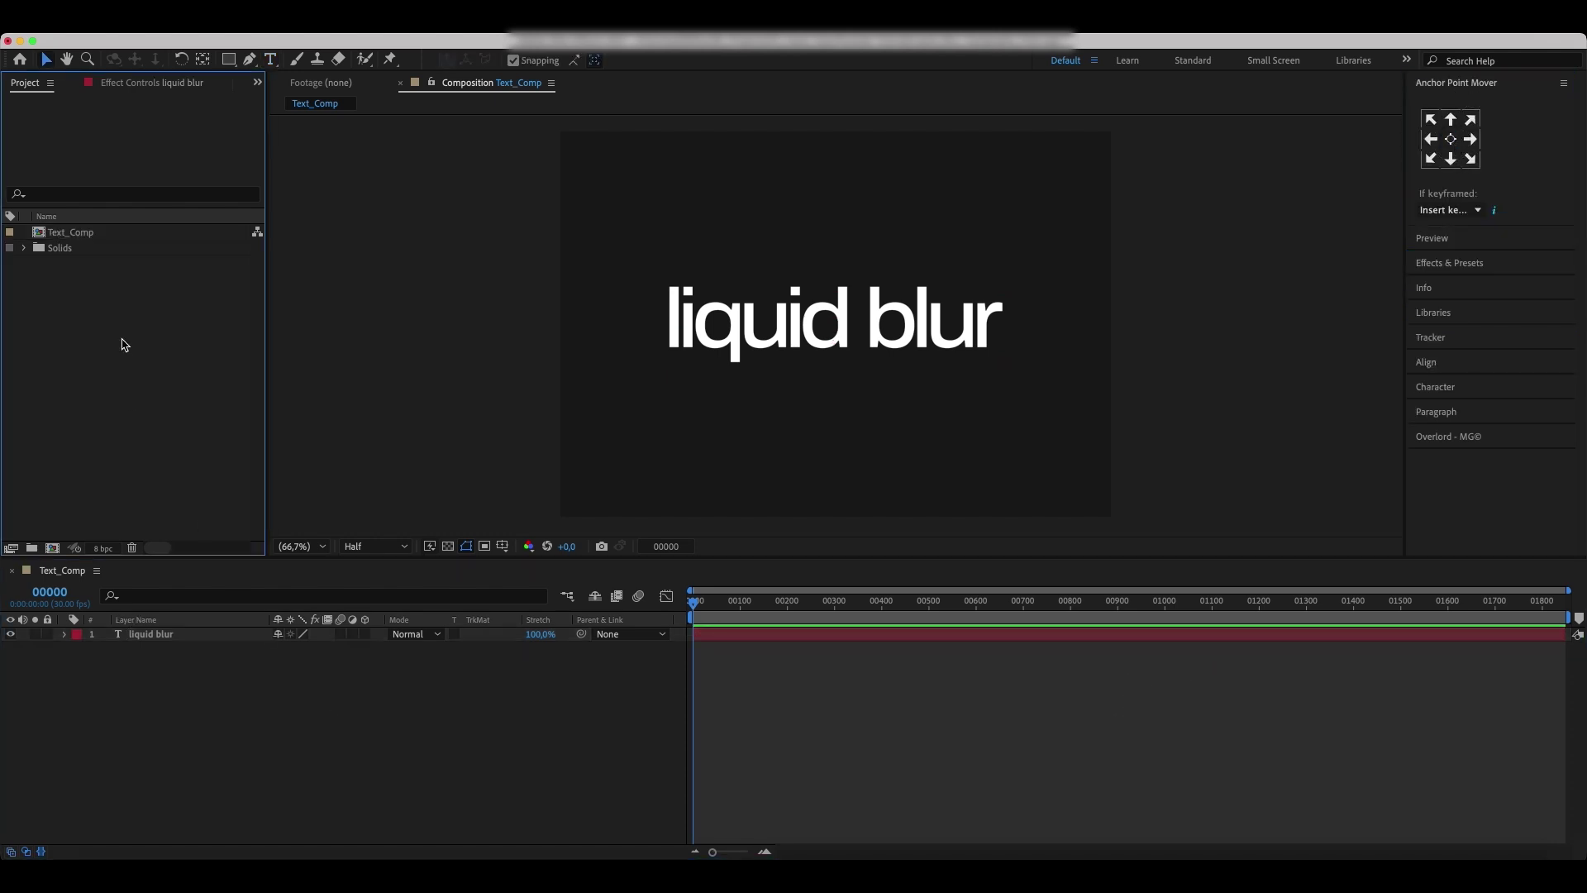
# Nest Text_Comp in a new composition named Text_Comp_SW.
pyautogui.click(71, 235)
pyautogui.moveTo(78, 237); pyautogui.dragTo(53, 548)
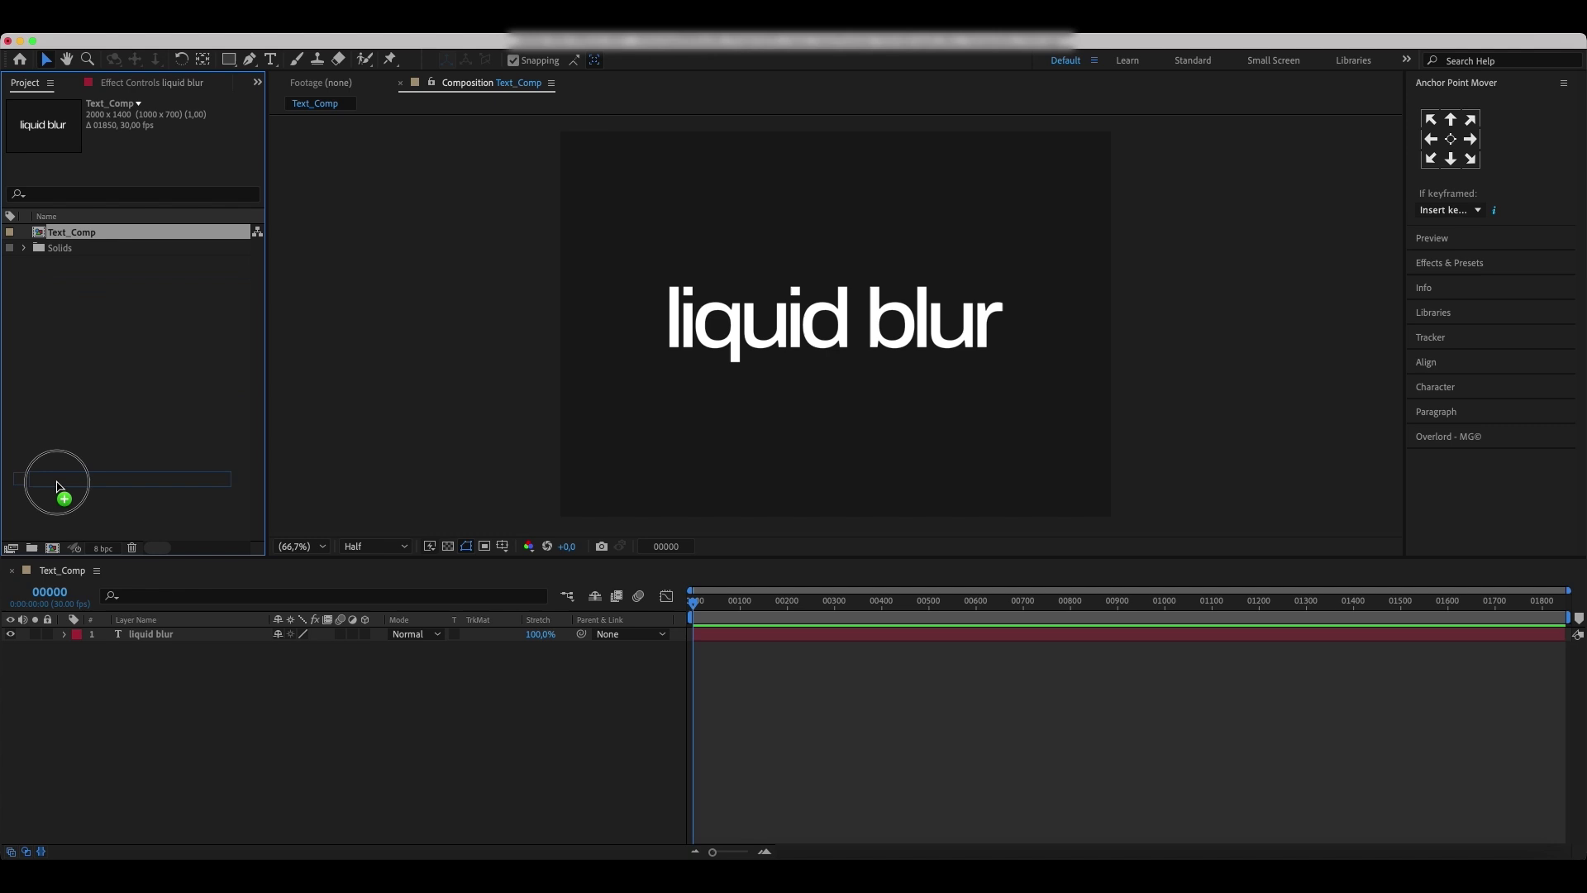
pyautogui.click(87, 233)
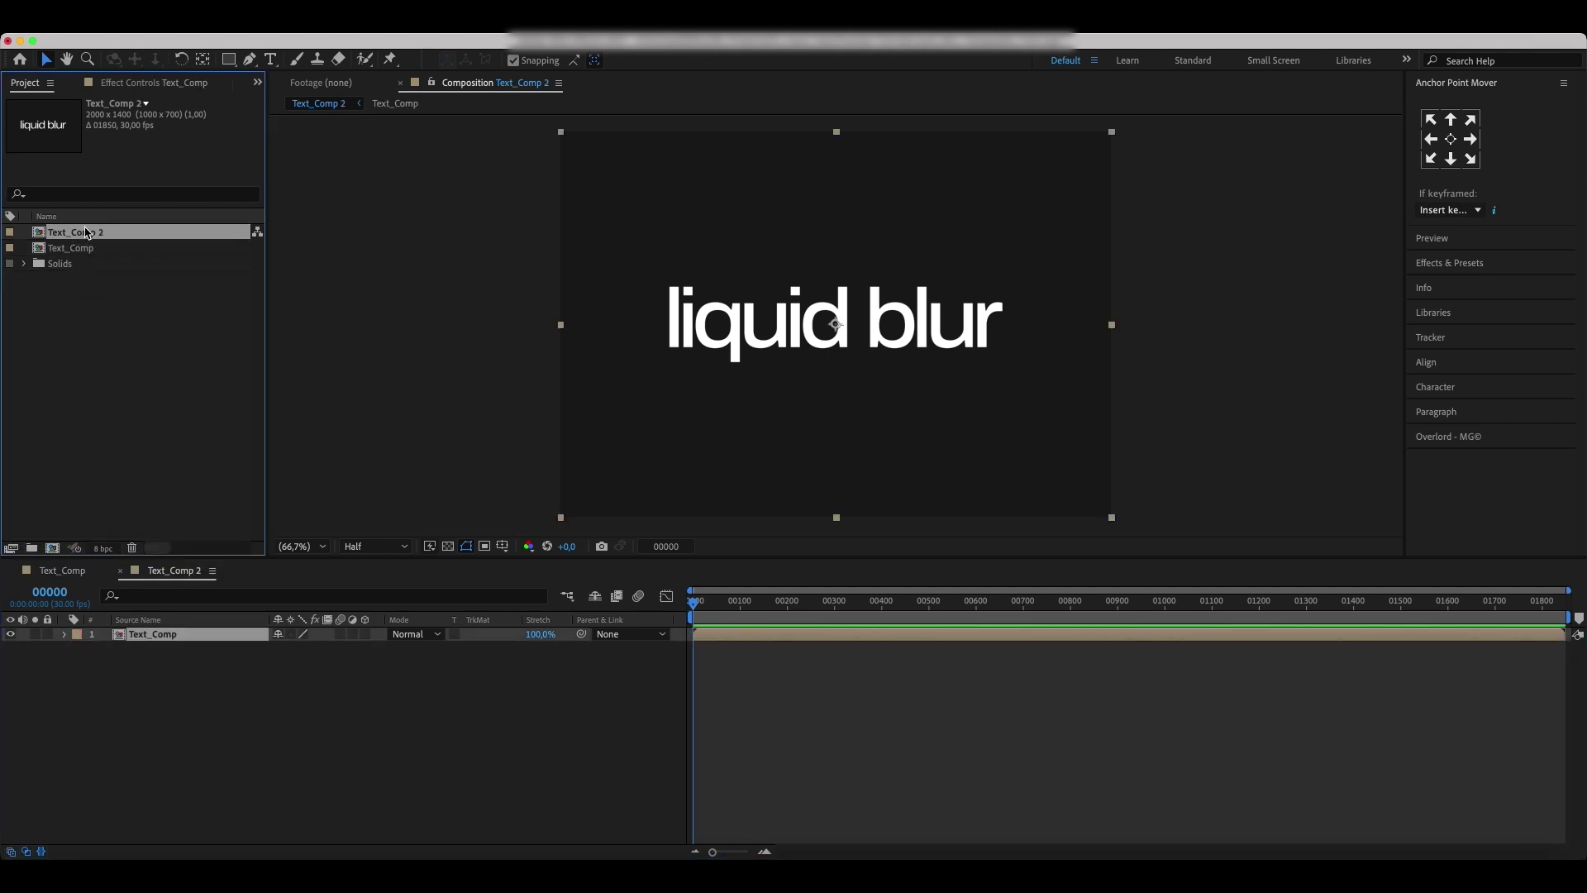
pyautogui.press('Return')
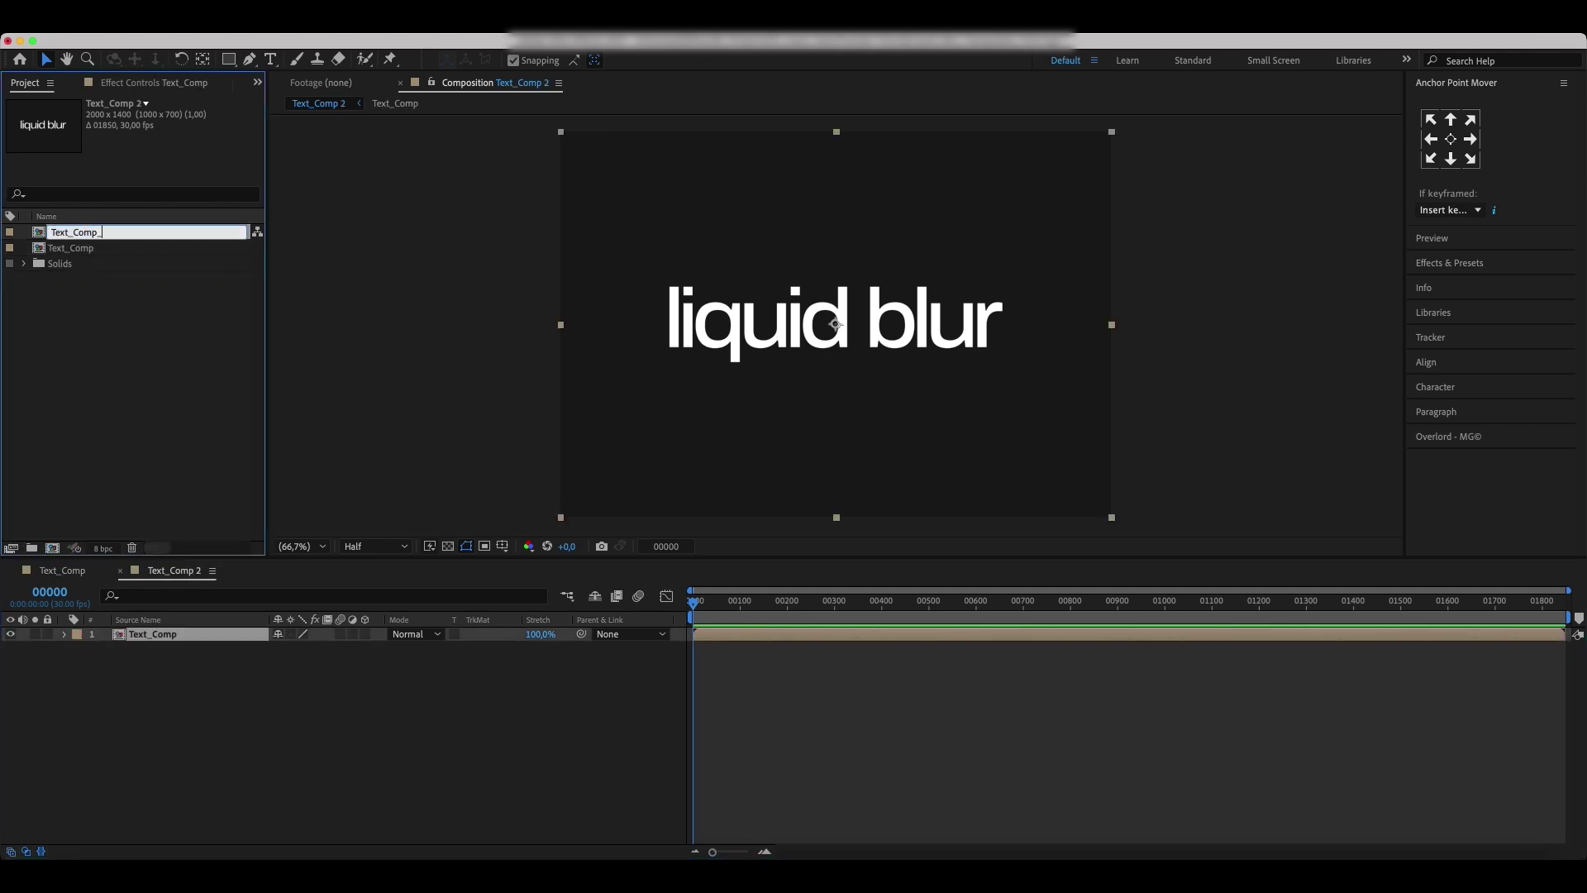
pyautogui.press('Return')
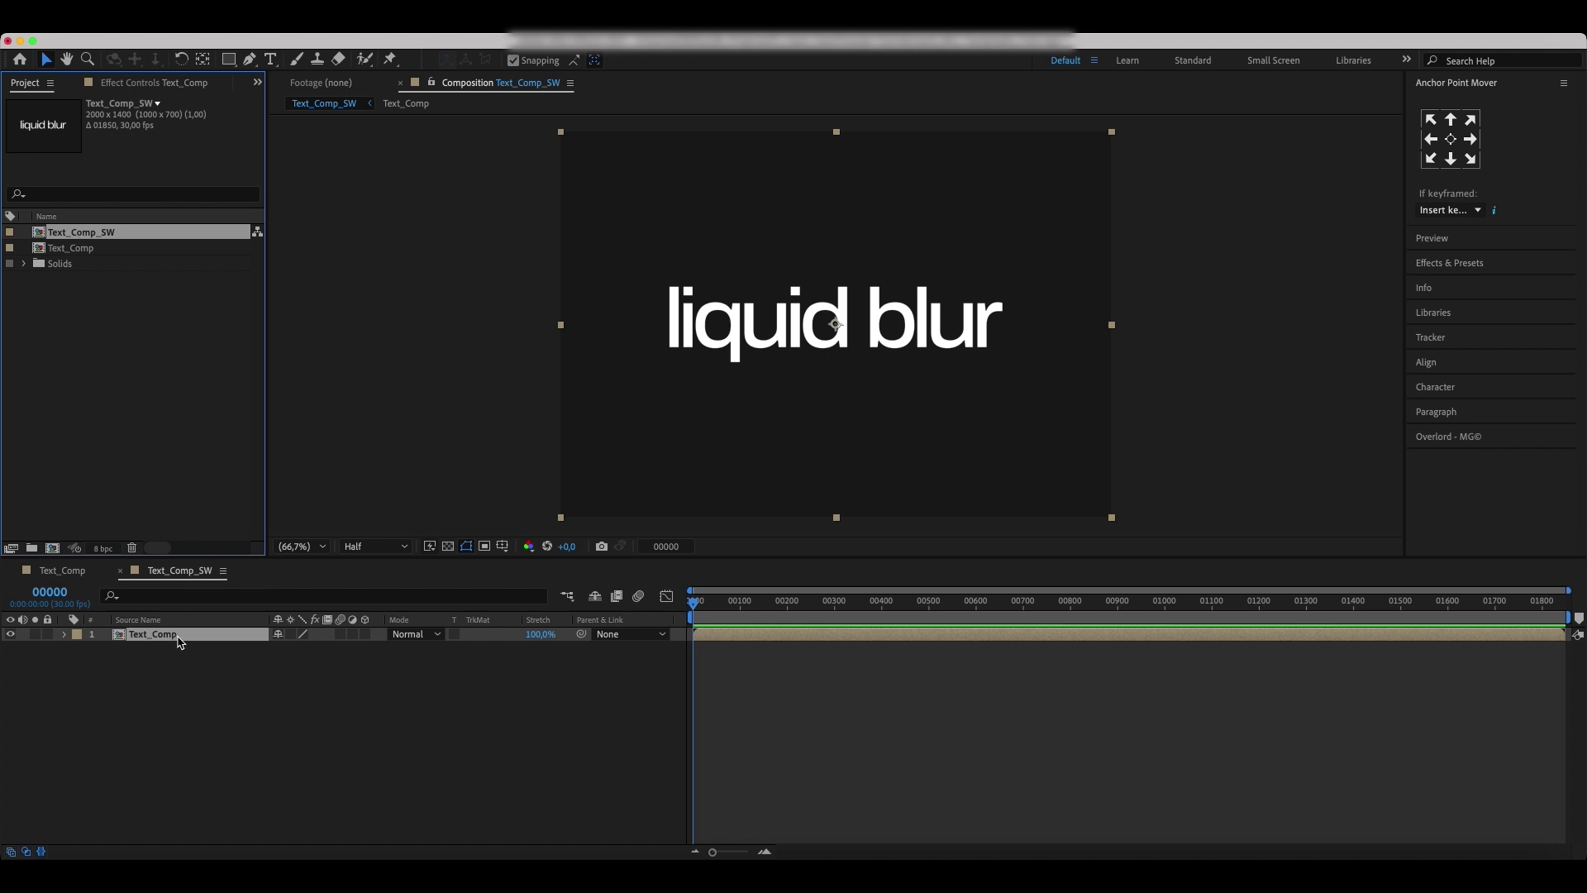
# Find CC Scale Wipe with a 'cc scale' search and apply it to the Text_Comp layer.
pyautogui.click(1454, 263)
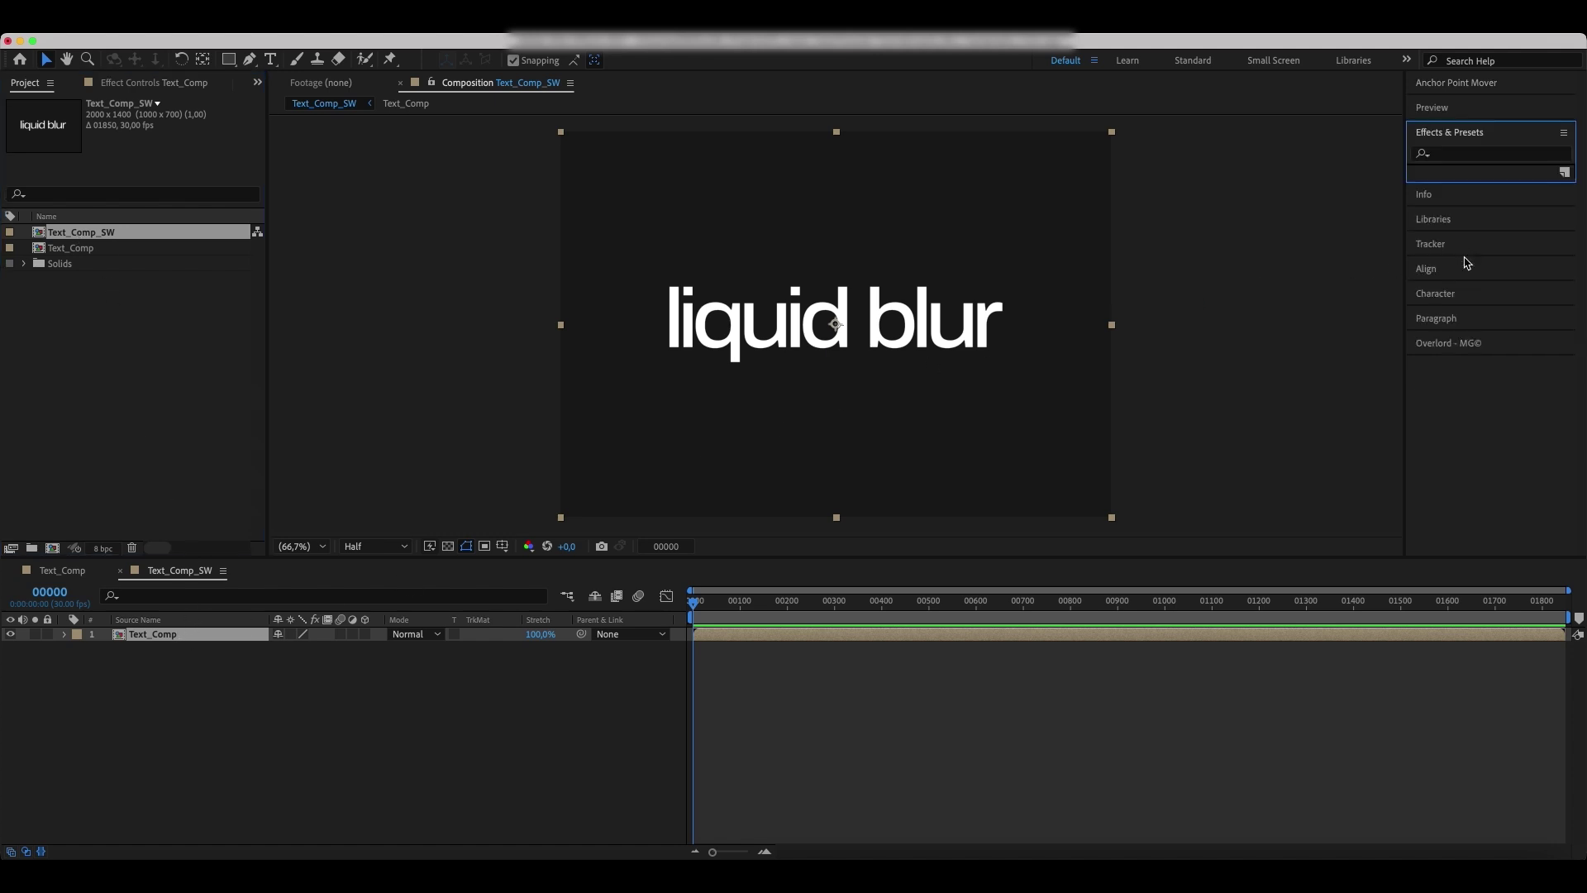
pyautogui.click(1457, 154)
pyautogui.write('cc scale')
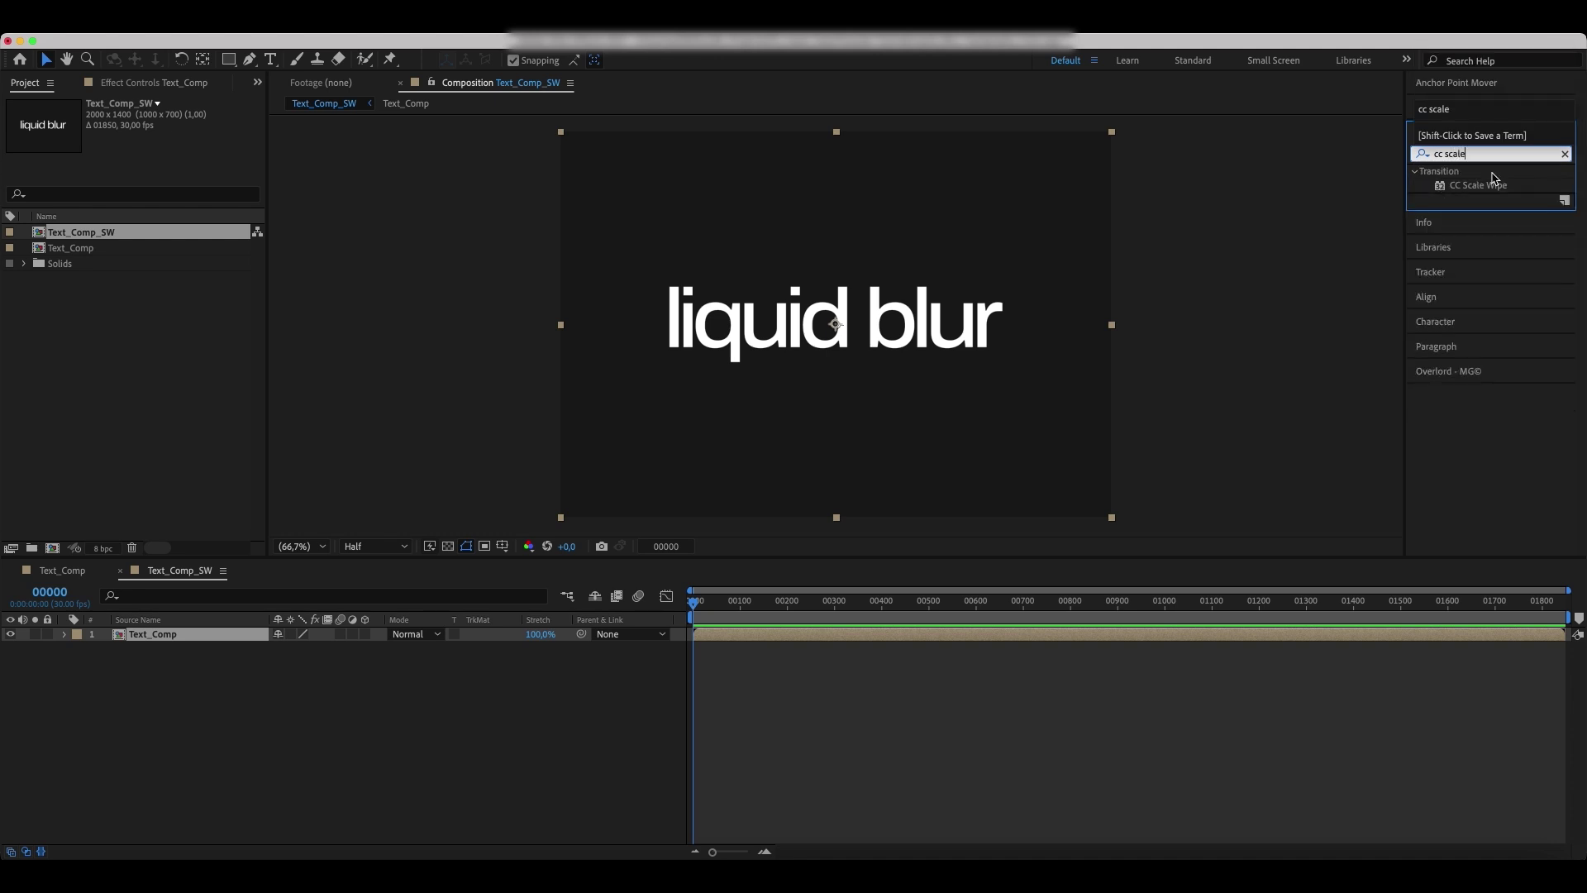
pyautogui.click(1496, 185)
pyautogui.moveTo(1497, 187); pyautogui.dragTo(229, 637)
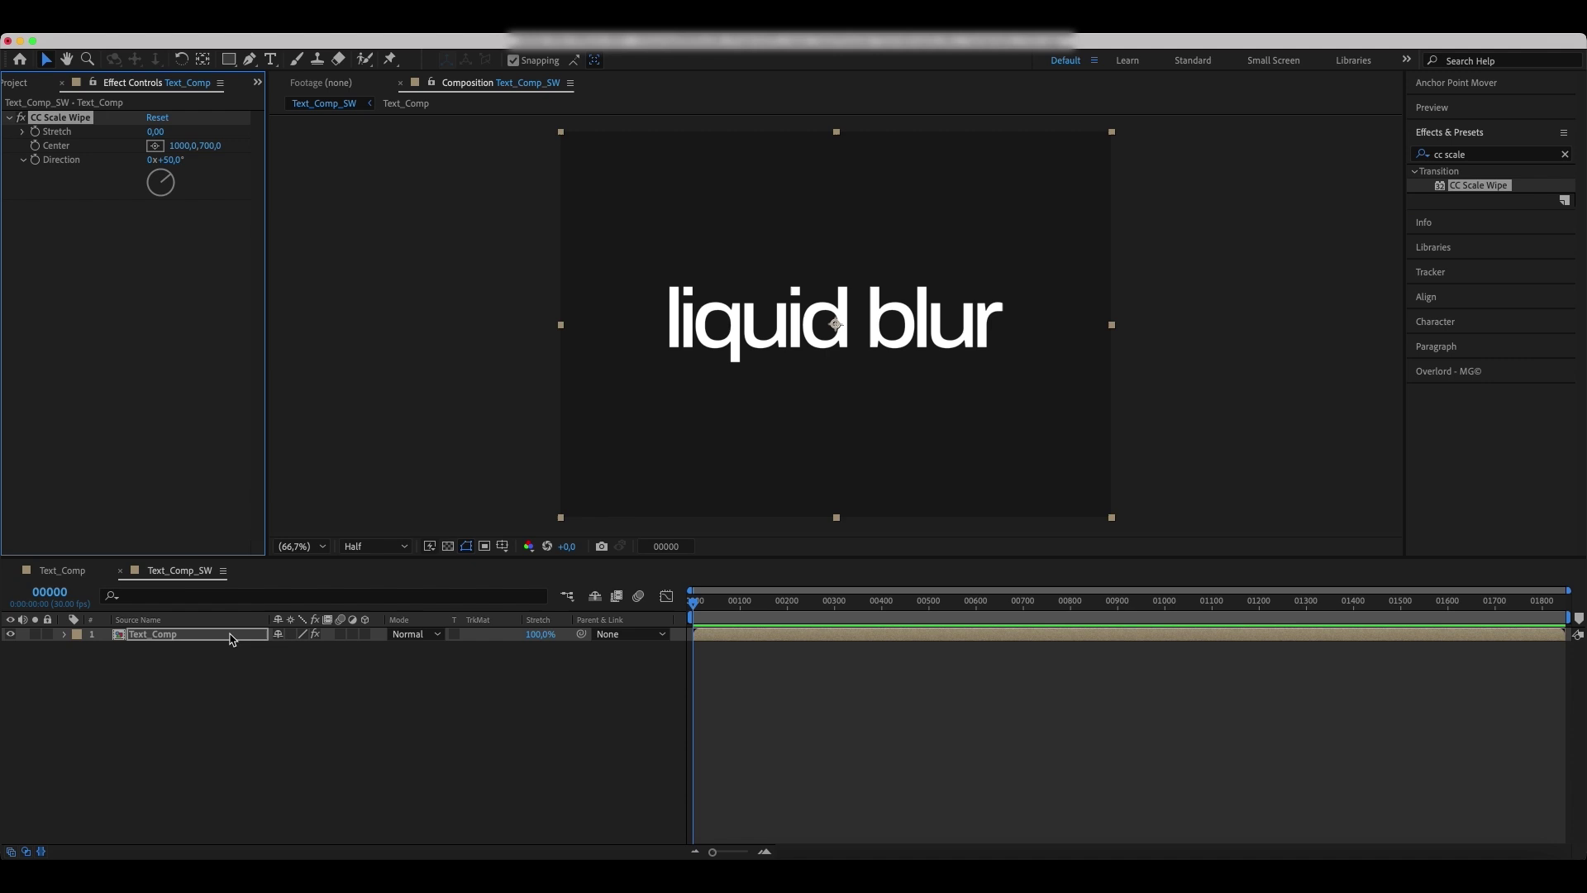
# Set CC Scale Wipe to direction 0°, stretch 40, and Center Y around 627.
pyautogui.click(170, 160)
pyautogui.press('Return')
pyautogui.moveTo(155, 132); pyautogui.dragTo(210, 122)
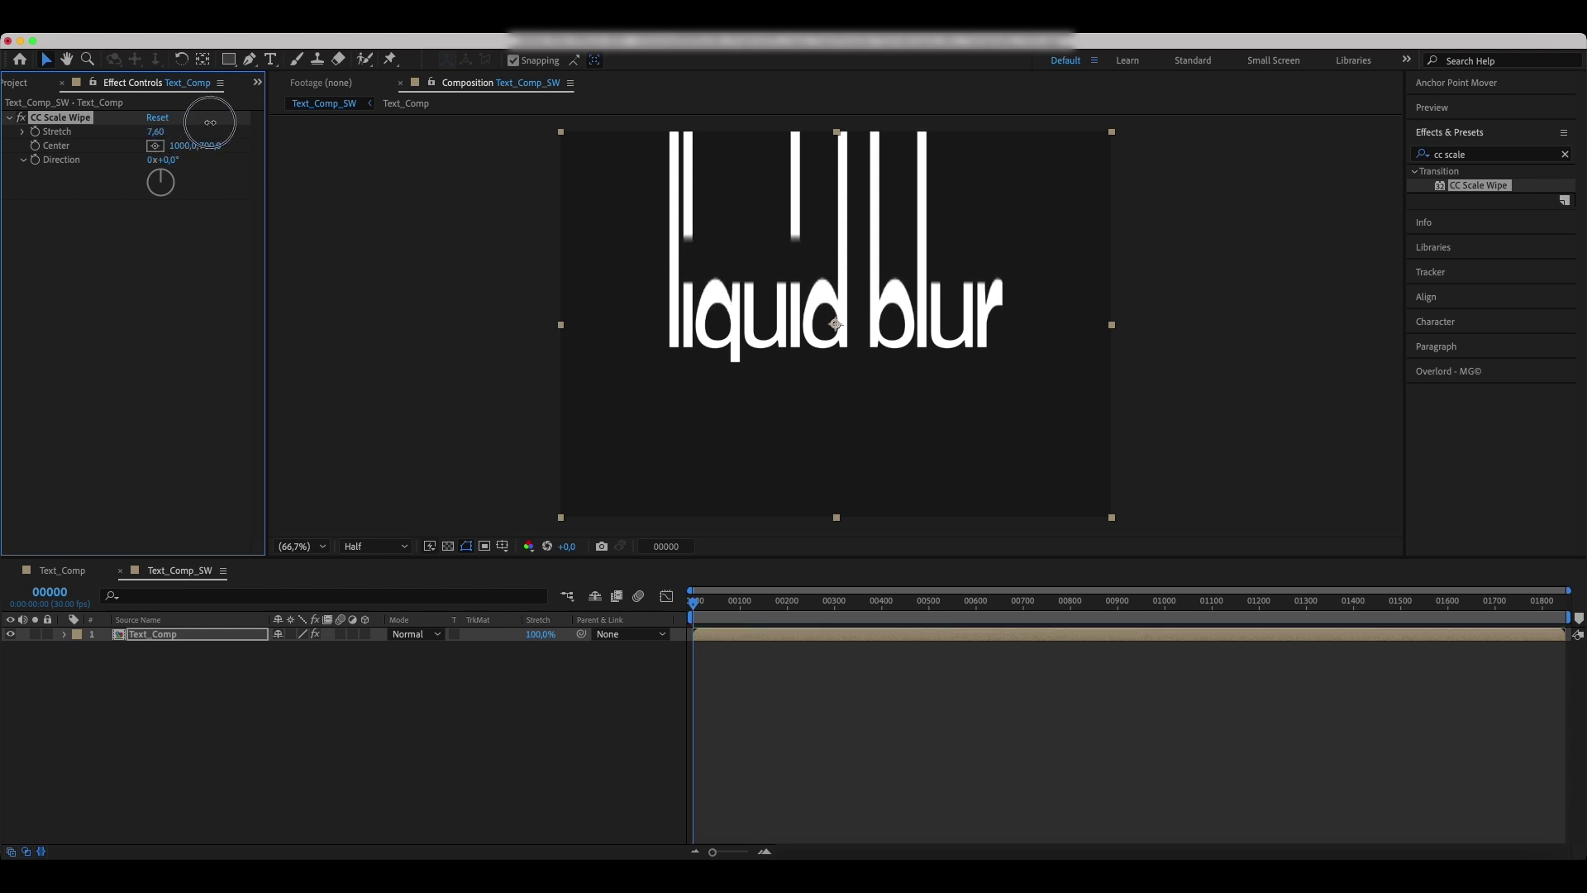
pyautogui.moveTo(210, 122); pyautogui.dragTo(248, 123)
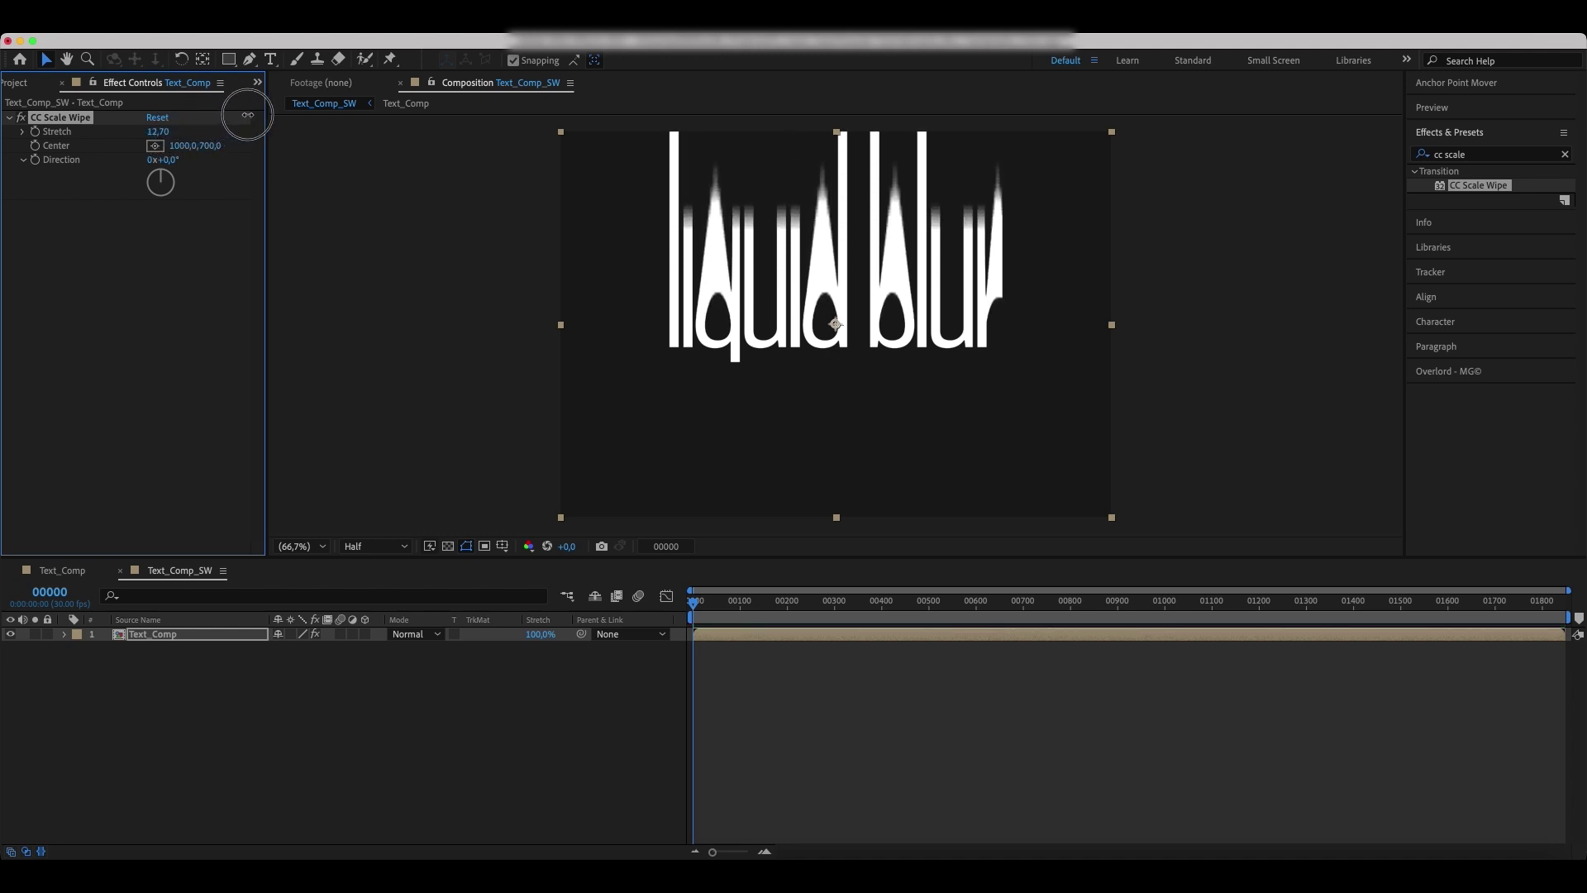
pyautogui.click(155, 132)
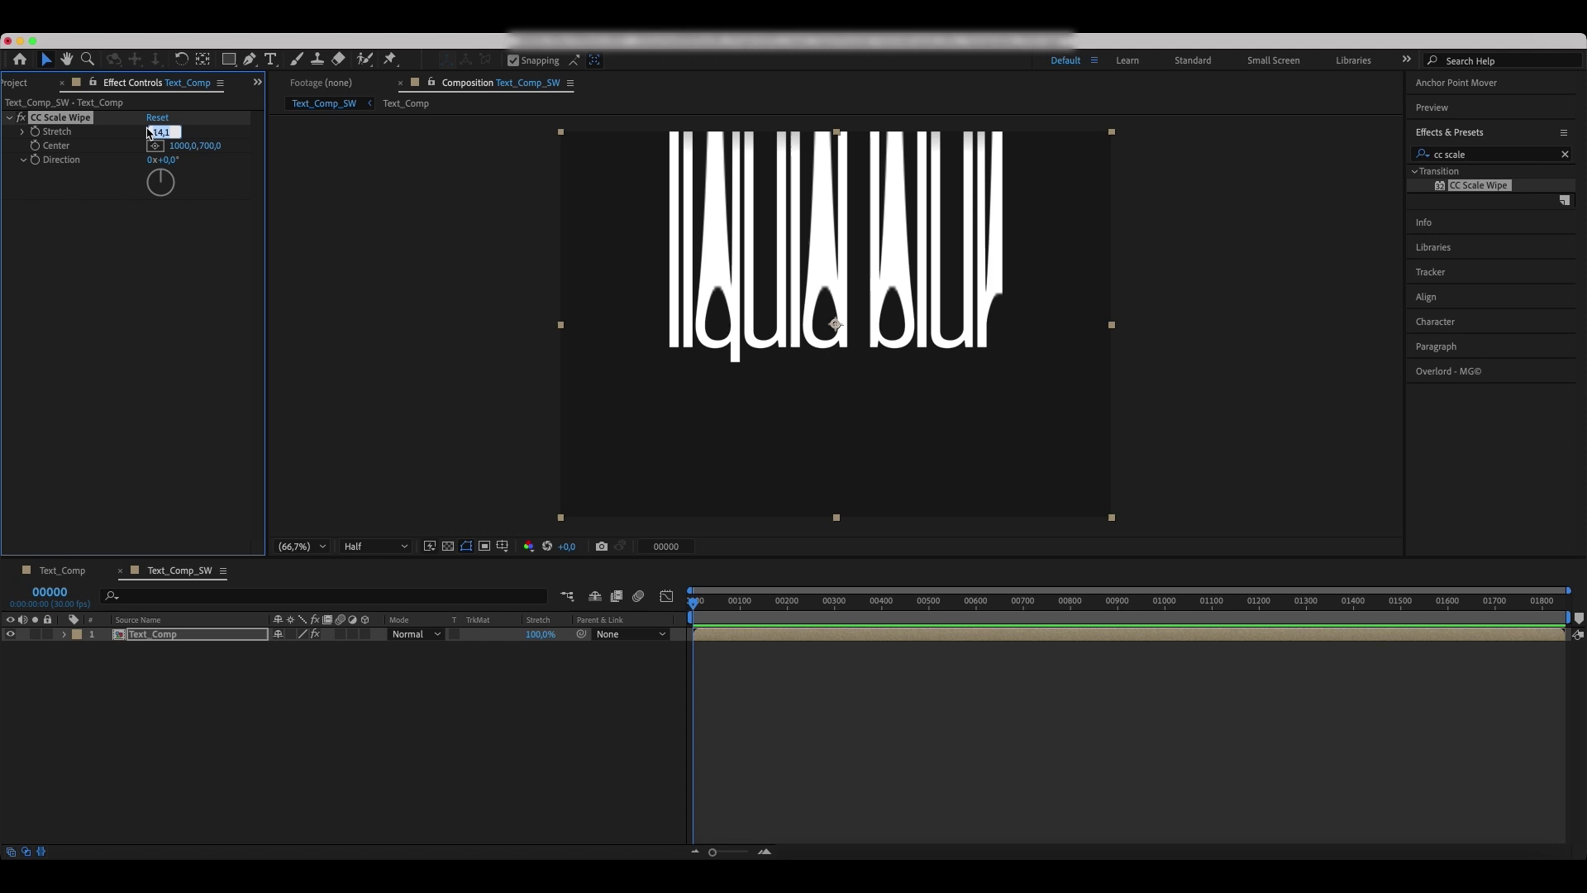
pyautogui.write('40')
pyautogui.press('Return')
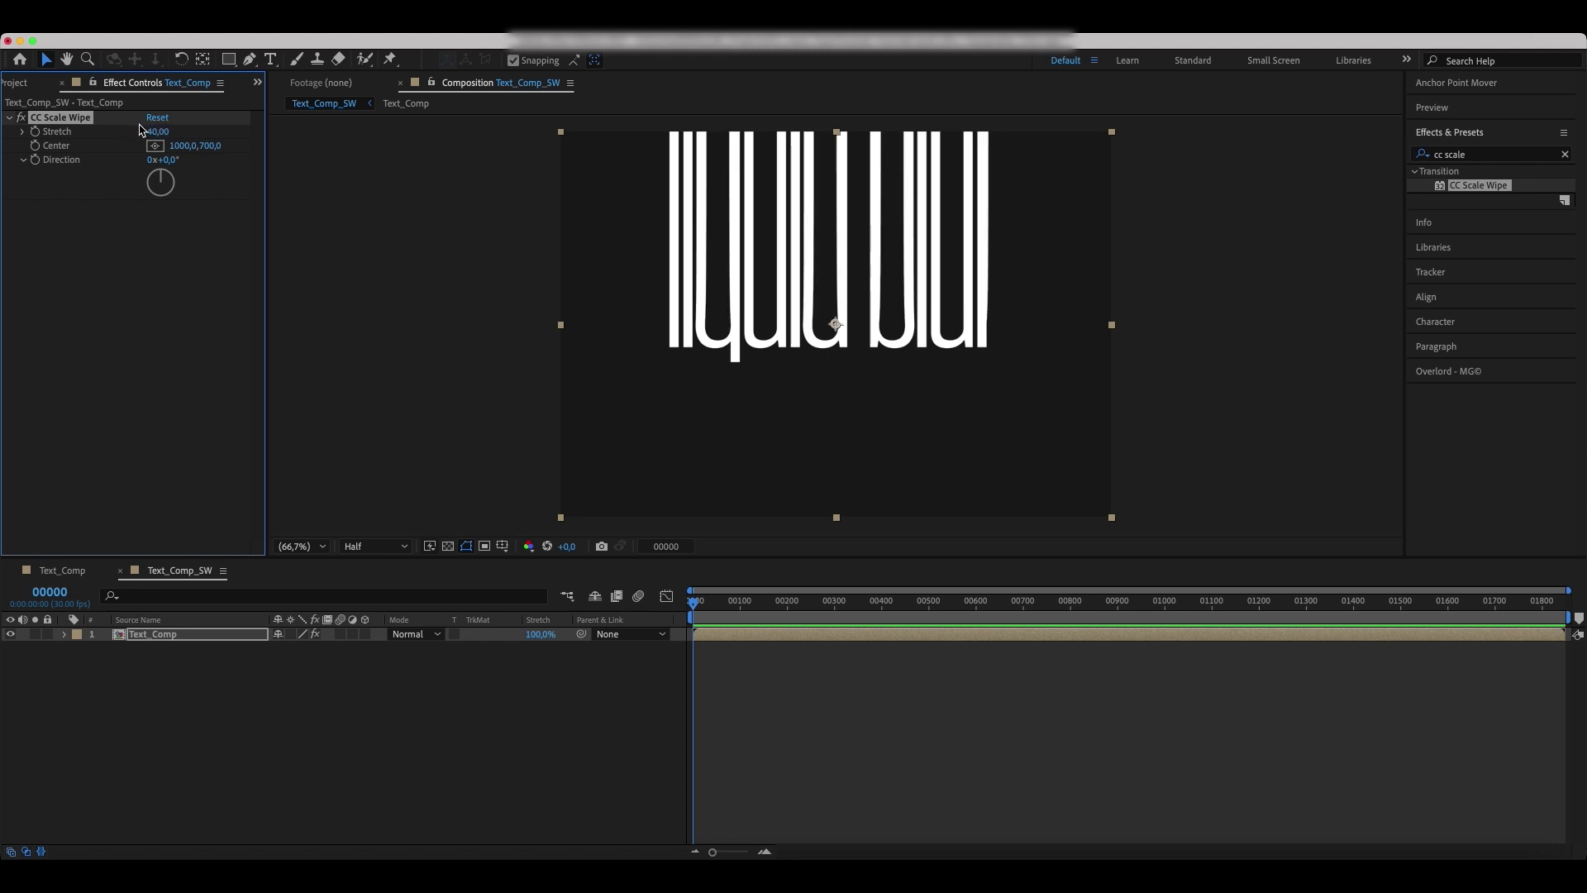
pyautogui.moveTo(205, 146); pyautogui.dragTo(150, 143)
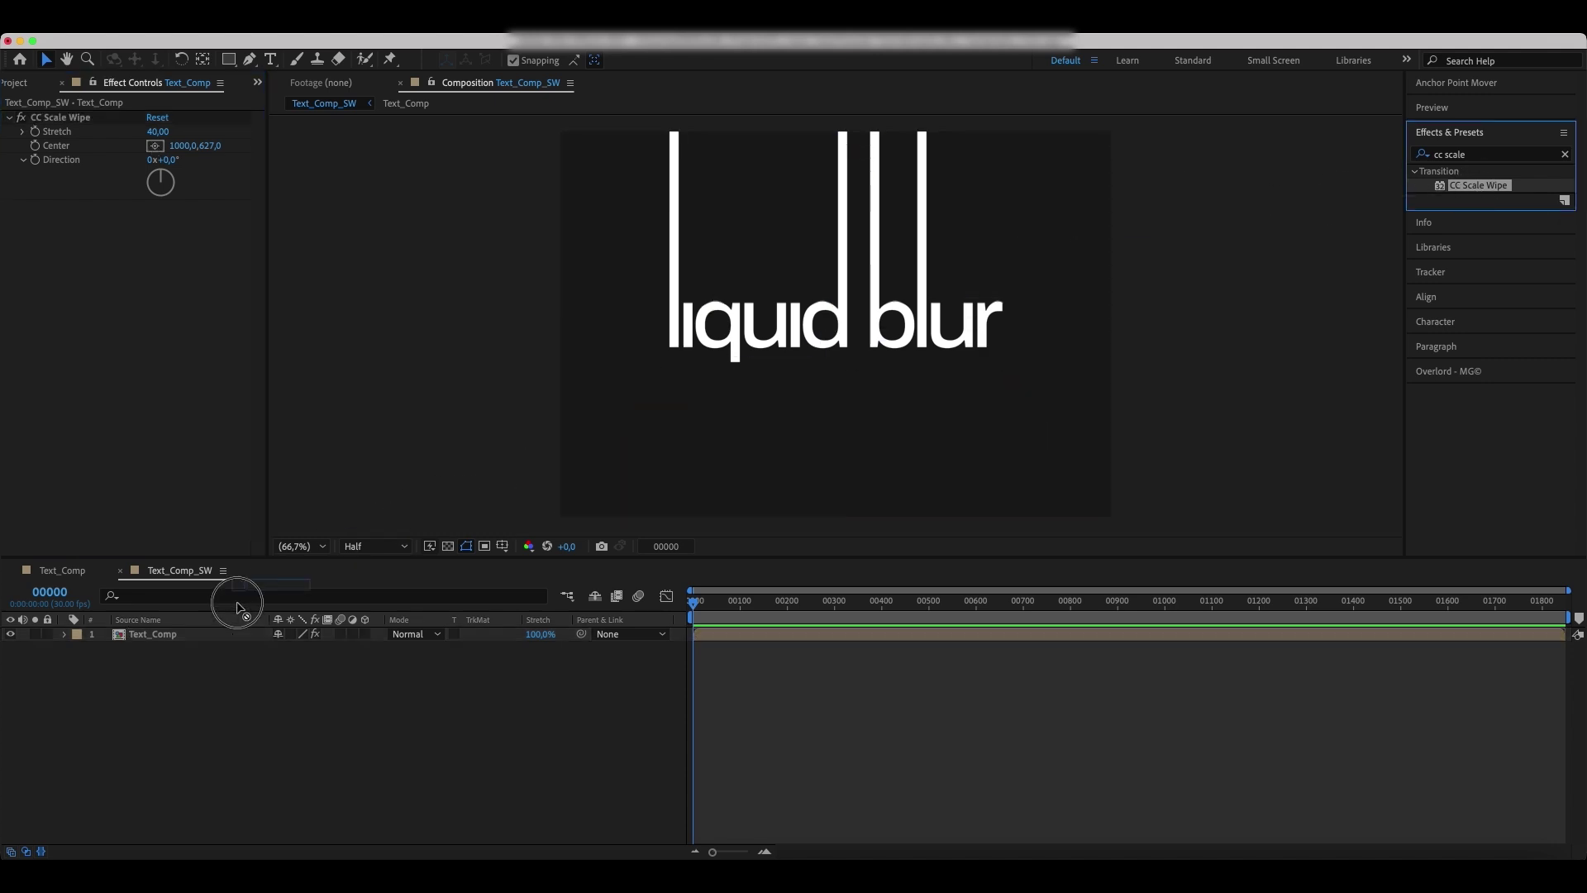
# Add a second CC Scale Wipe at 180° with stretch 40 and Center Y 750, then select Text_Comp_SW.
pyautogui.moveTo(1462, 186); pyautogui.dragTo(161, 637)
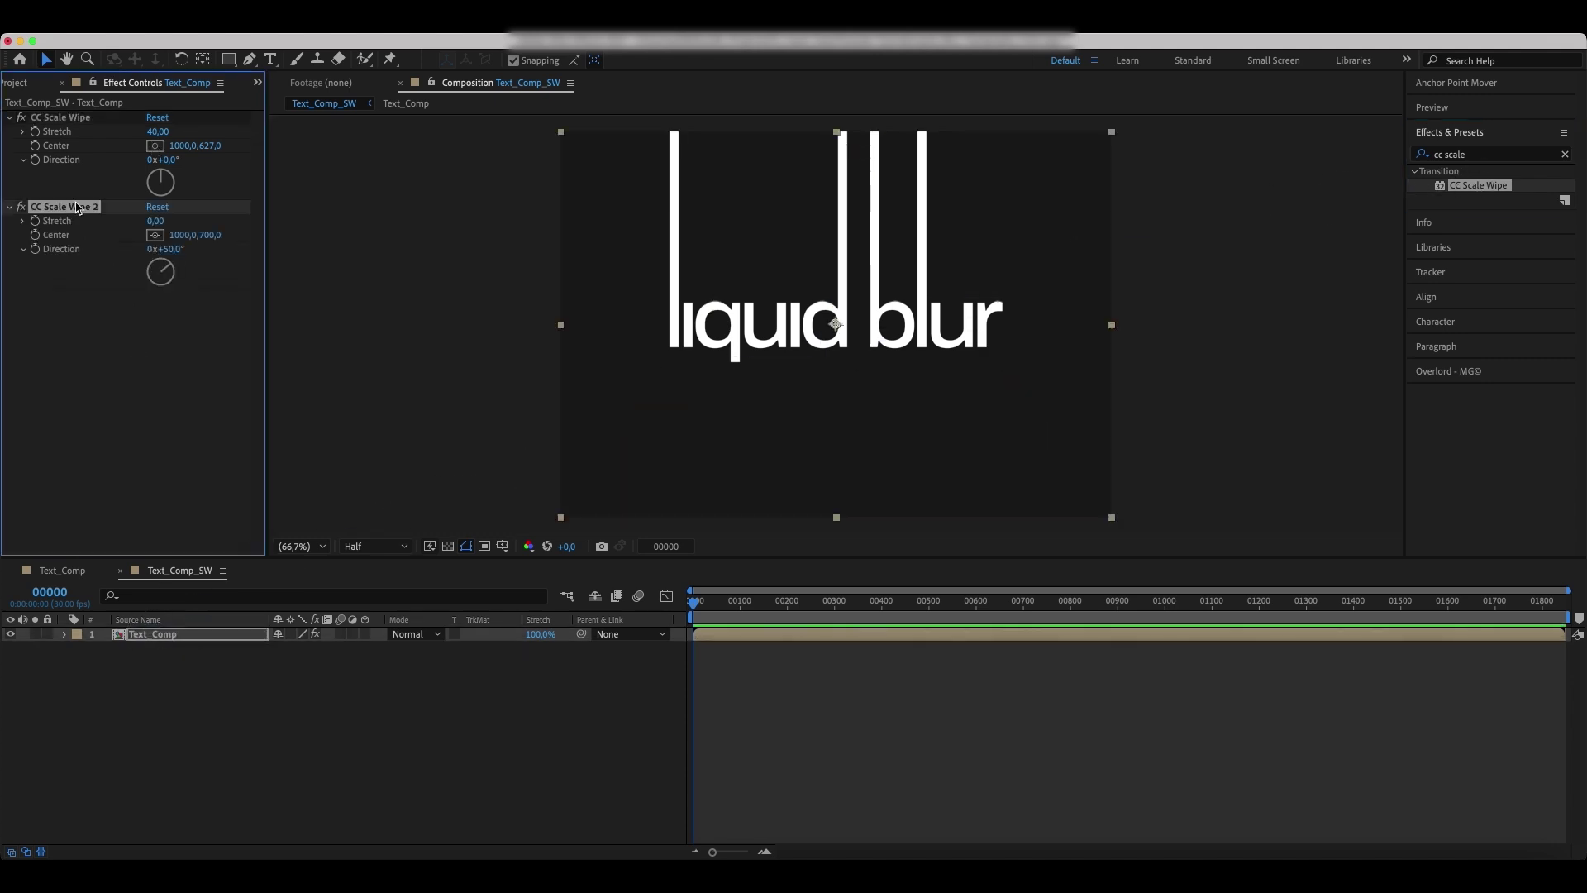
pyautogui.click(168, 251)
pyautogui.press('Return')
pyautogui.click(160, 222)
pyautogui.write('0')
pyautogui.press('Return')
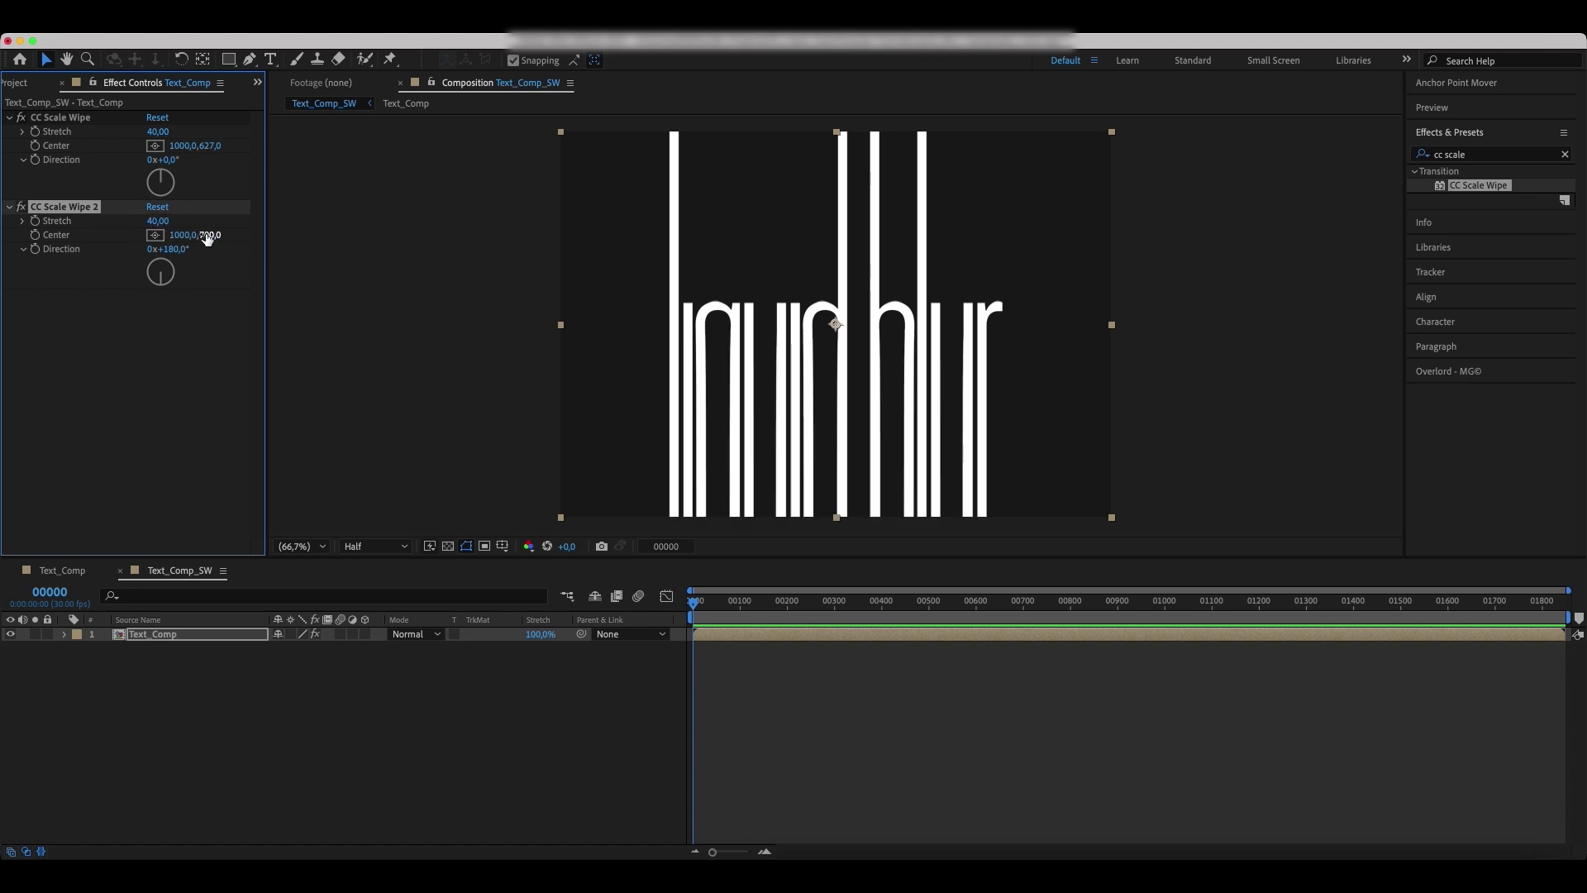
pyautogui.moveTo(207, 235); pyautogui.dragTo(261, 221)
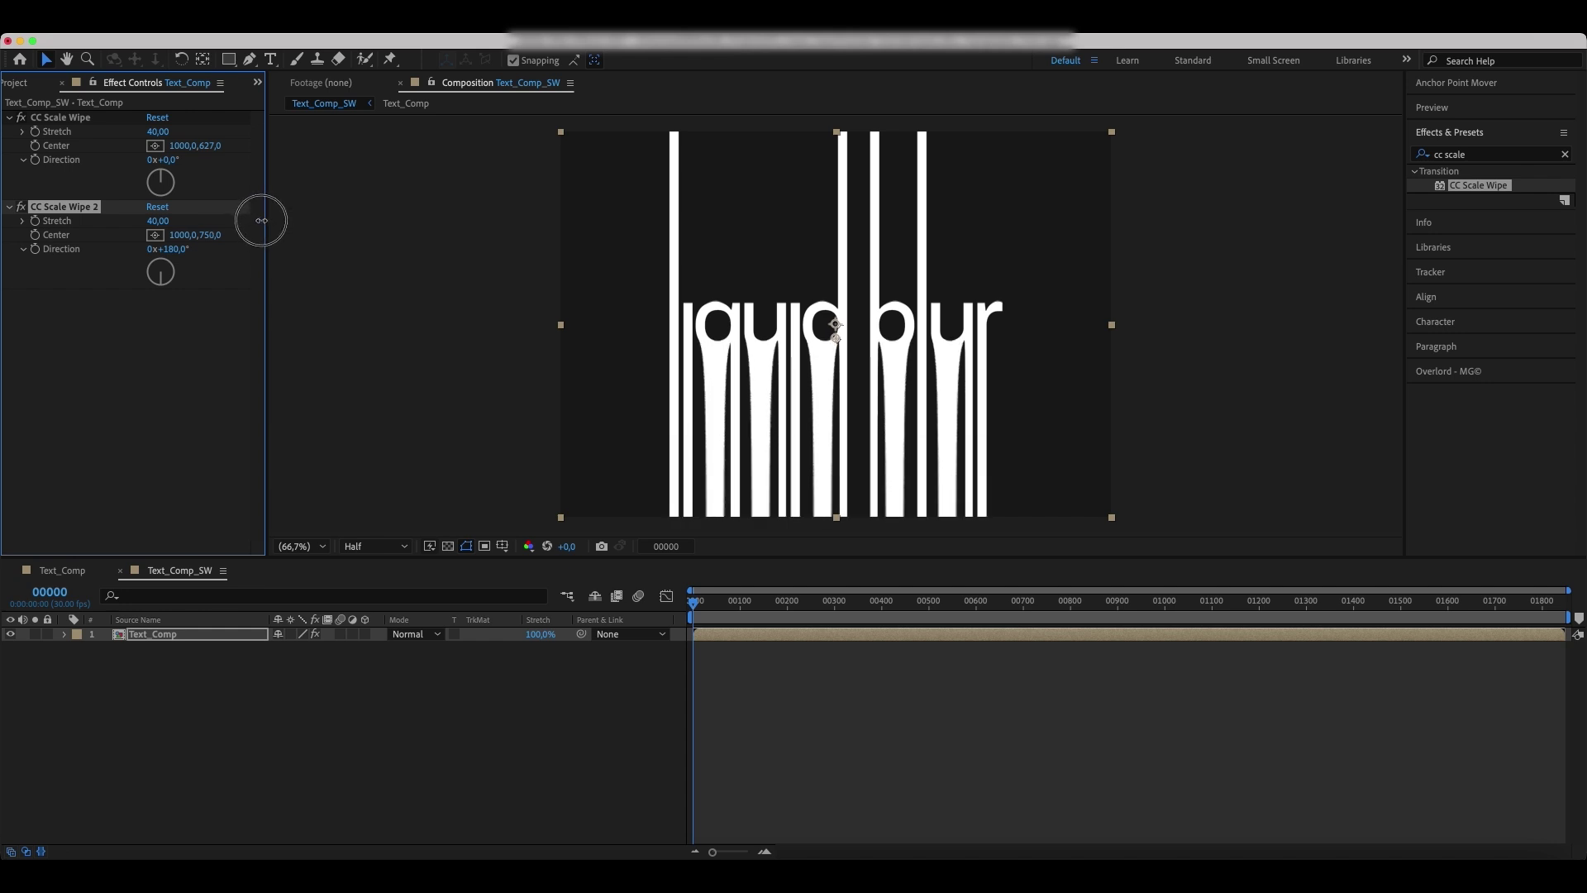
pyautogui.click(14, 83)
pyautogui.click(93, 234)
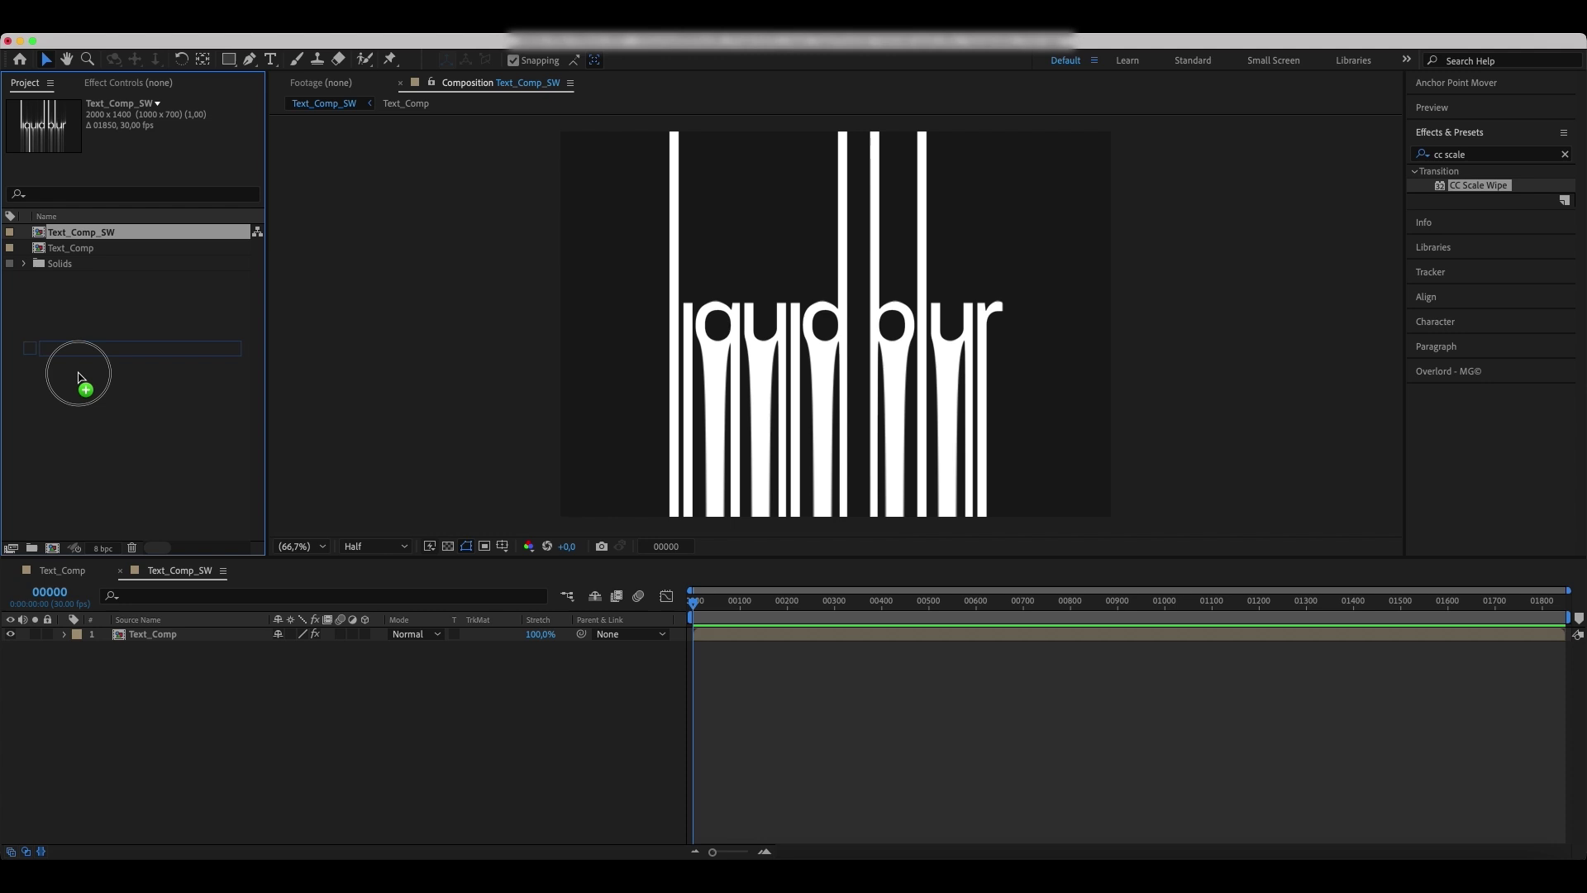
# Nest Text_Comp_SW in a new composition named 00_Main_Comp and open it.
pyautogui.moveTo(93, 234); pyautogui.dragTo(52, 548)
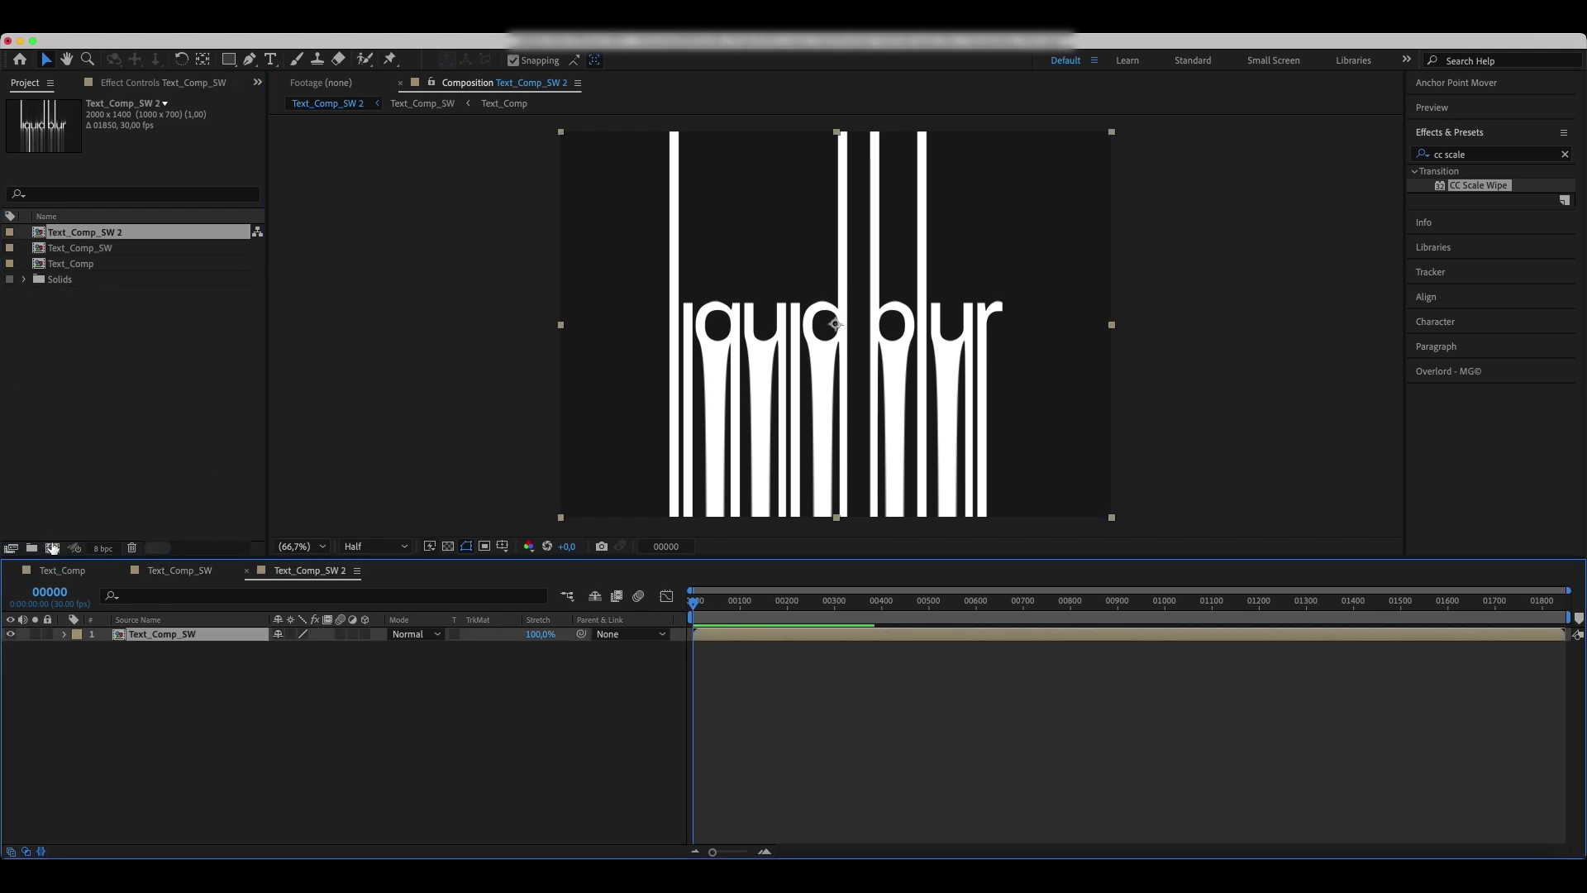
pyautogui.click(124, 238)
pyautogui.press('Return')
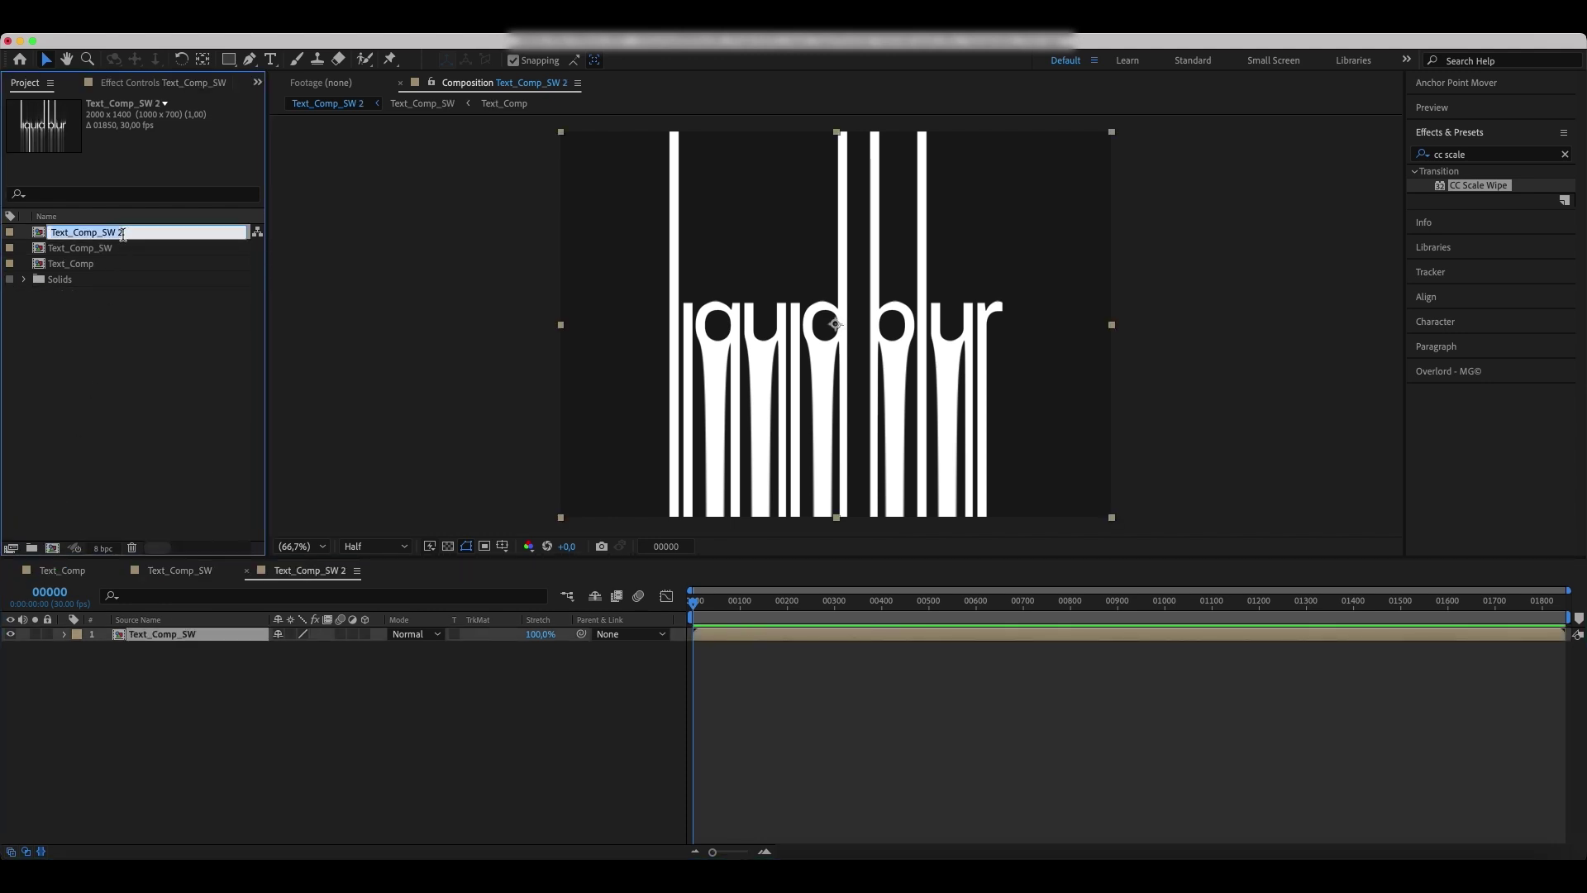
pyautogui.write('00_Main_Comp')
pyautogui.press('Return')
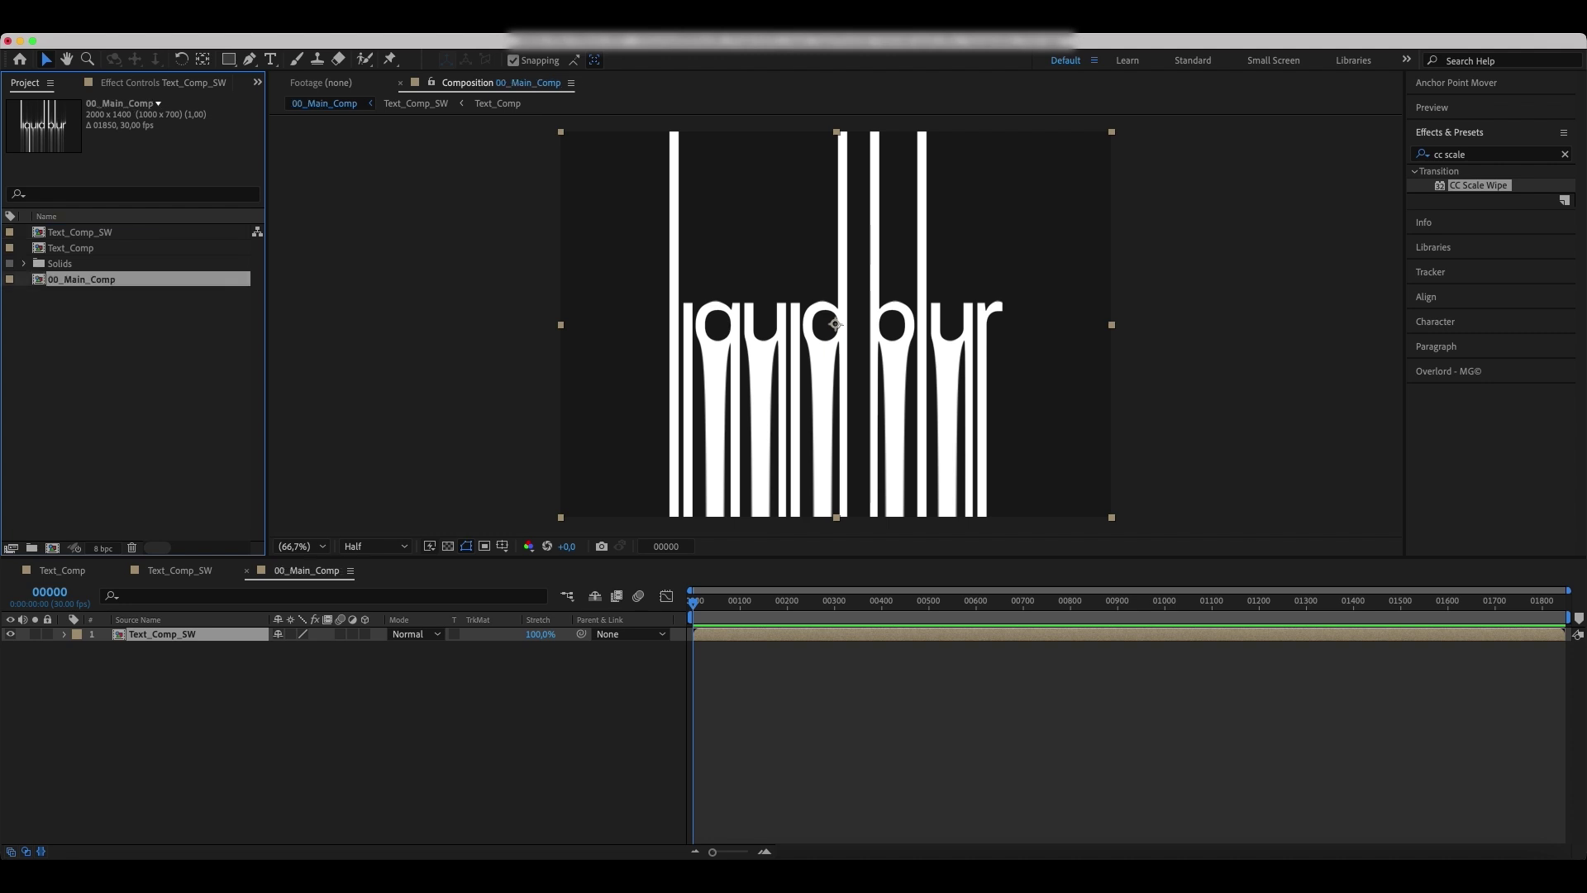
pyautogui.doubleClick(104, 281)
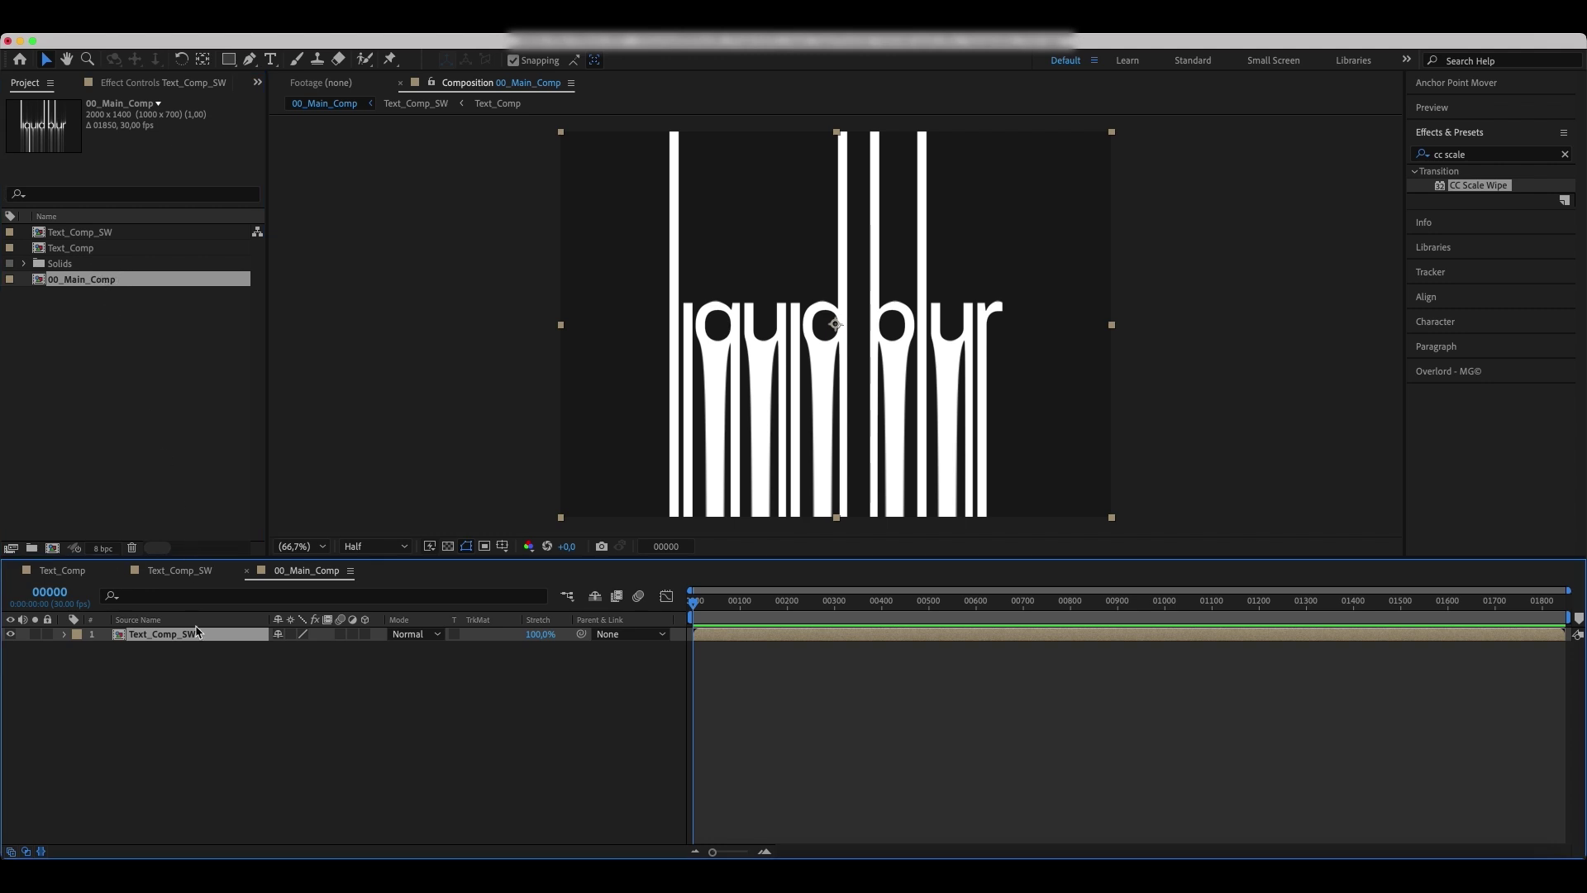
# Add a new shape layer named Mask.
pyautogui.rightClick(161, 748)
pyautogui.moveTo(255, 643)
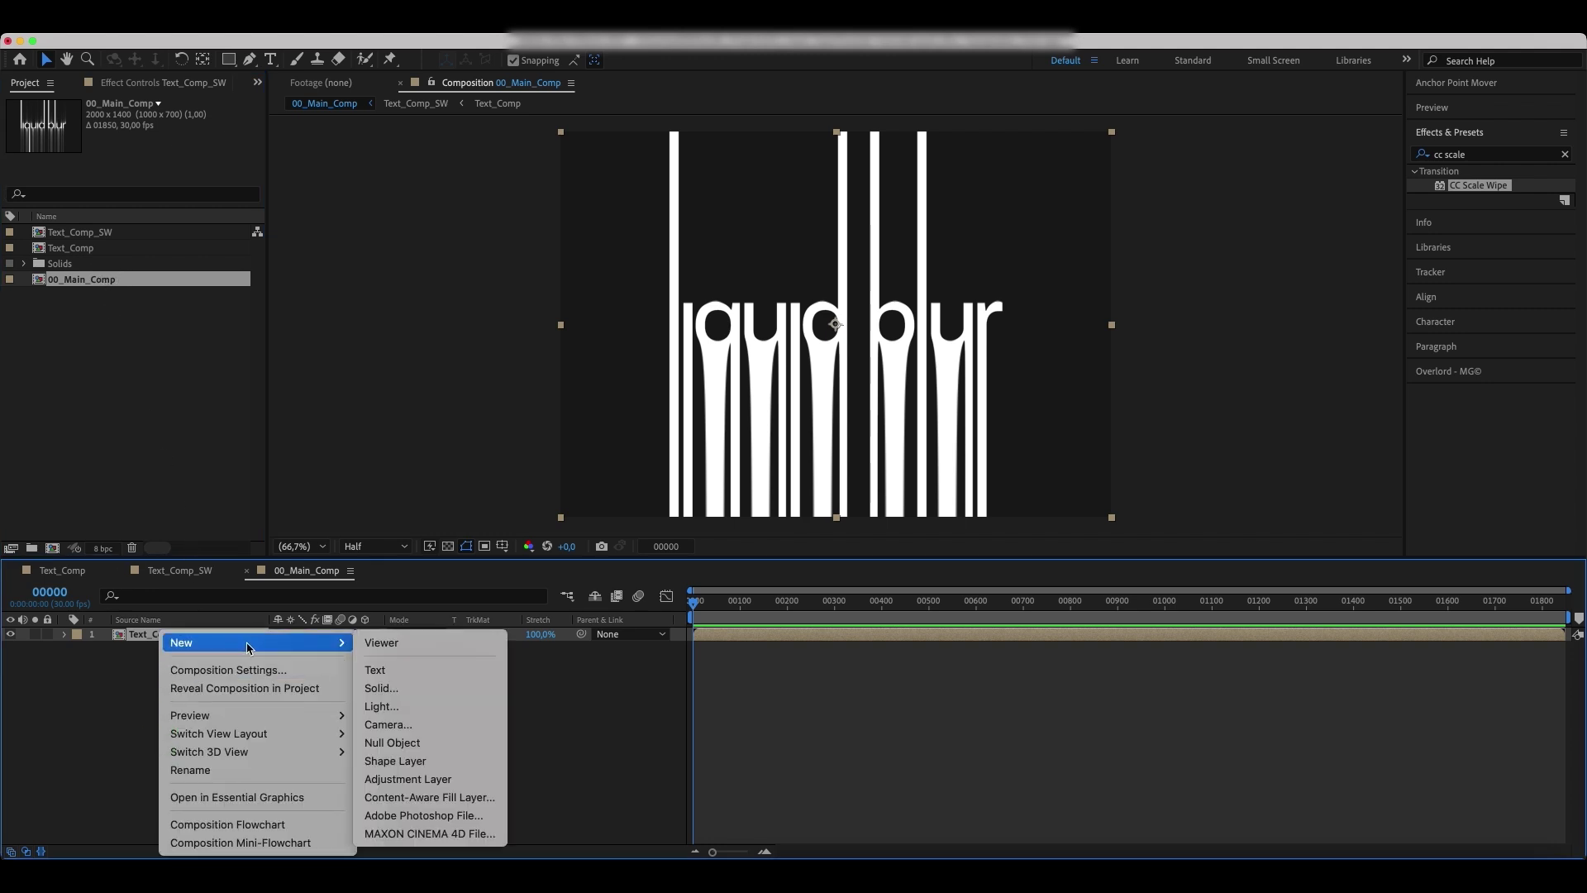
pyautogui.click(411, 762)
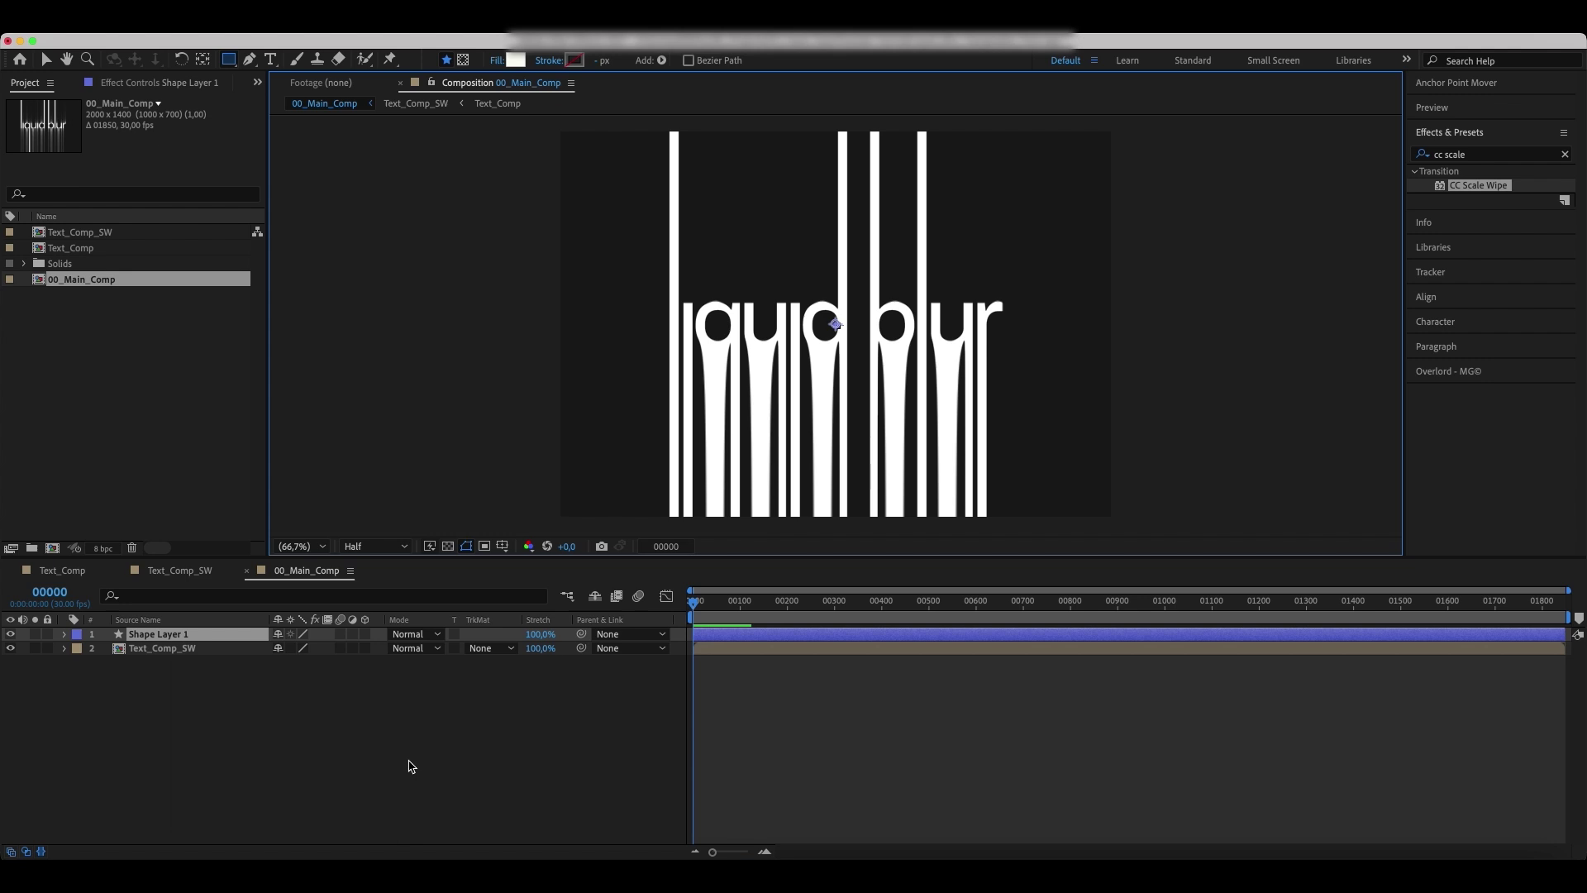
pyautogui.click(195, 632)
pyautogui.press('Return')
pyautogui.write('Mask')
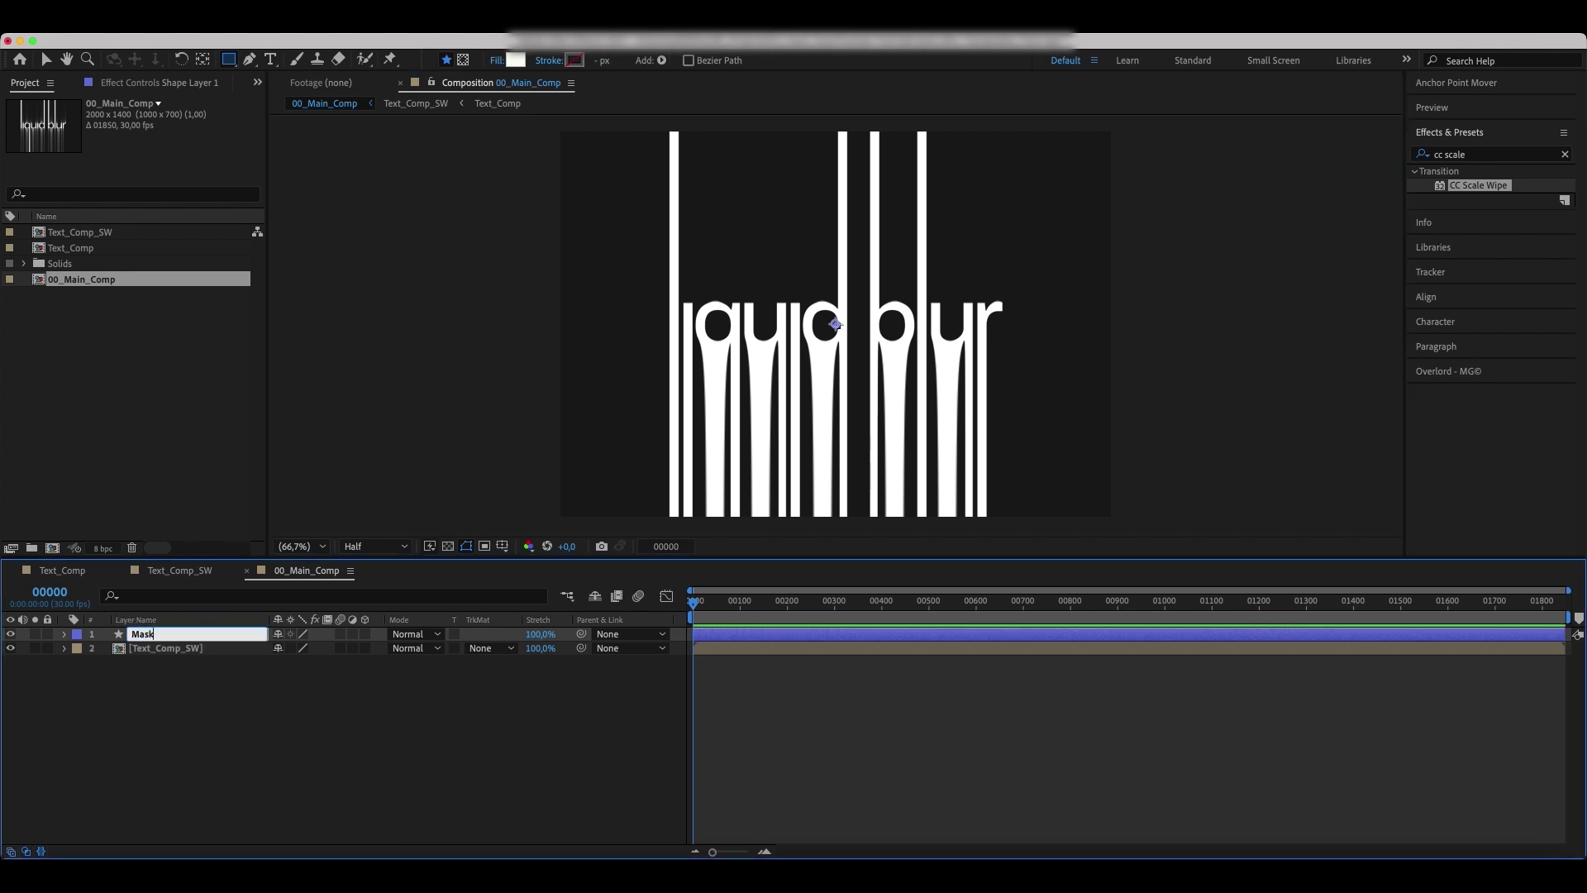
pyautogui.press('Return')
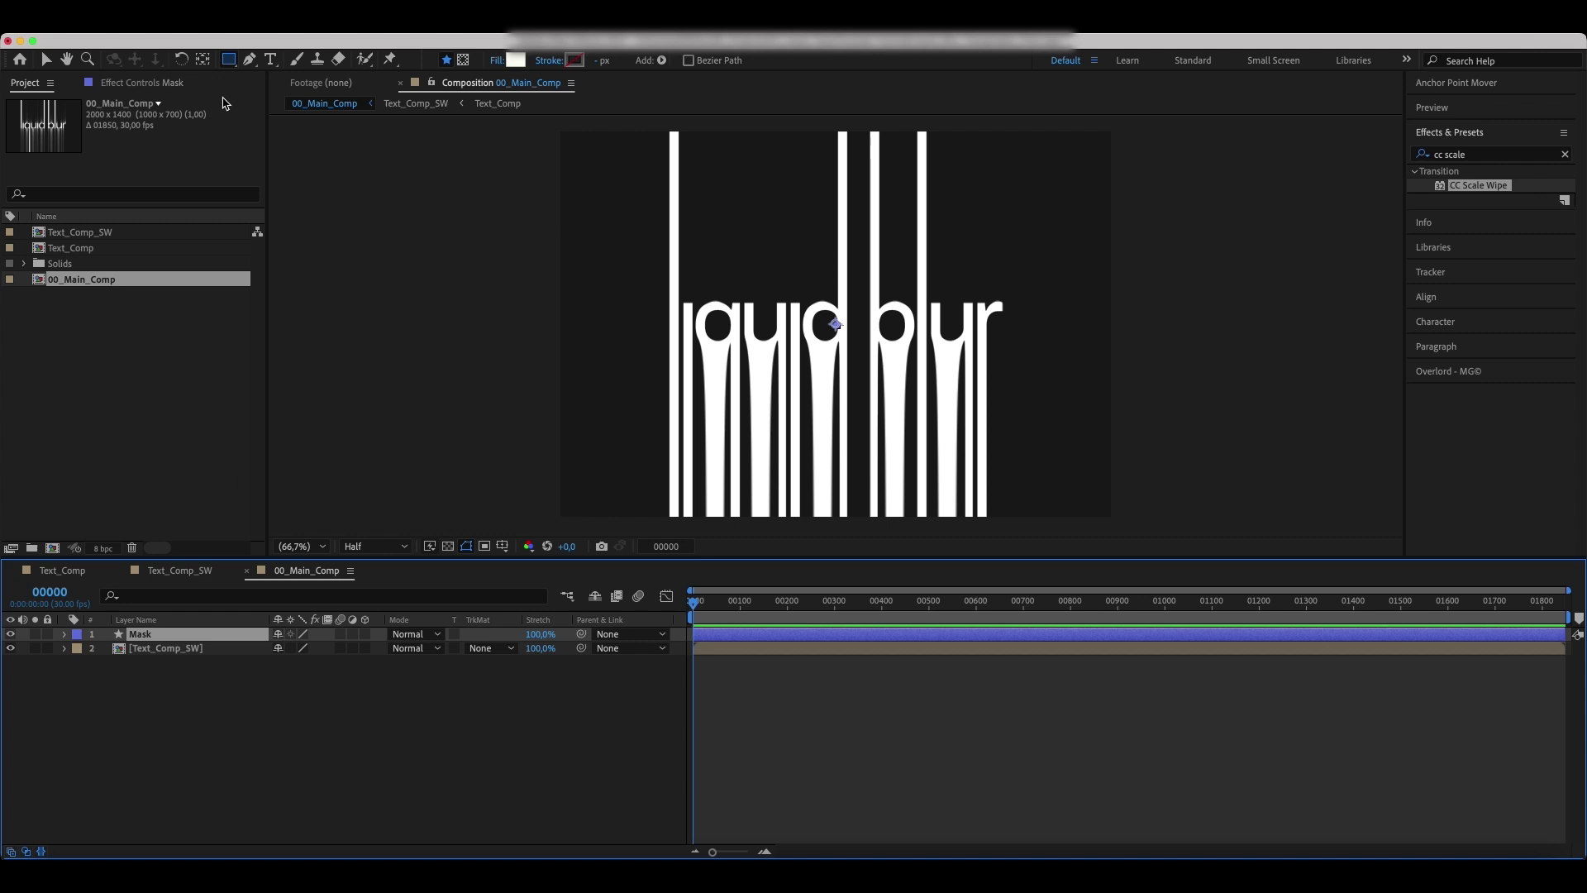
# Draw a wide ellipse across the text, centre it in the comp, and make its fill black.
pyautogui.click(229, 60)
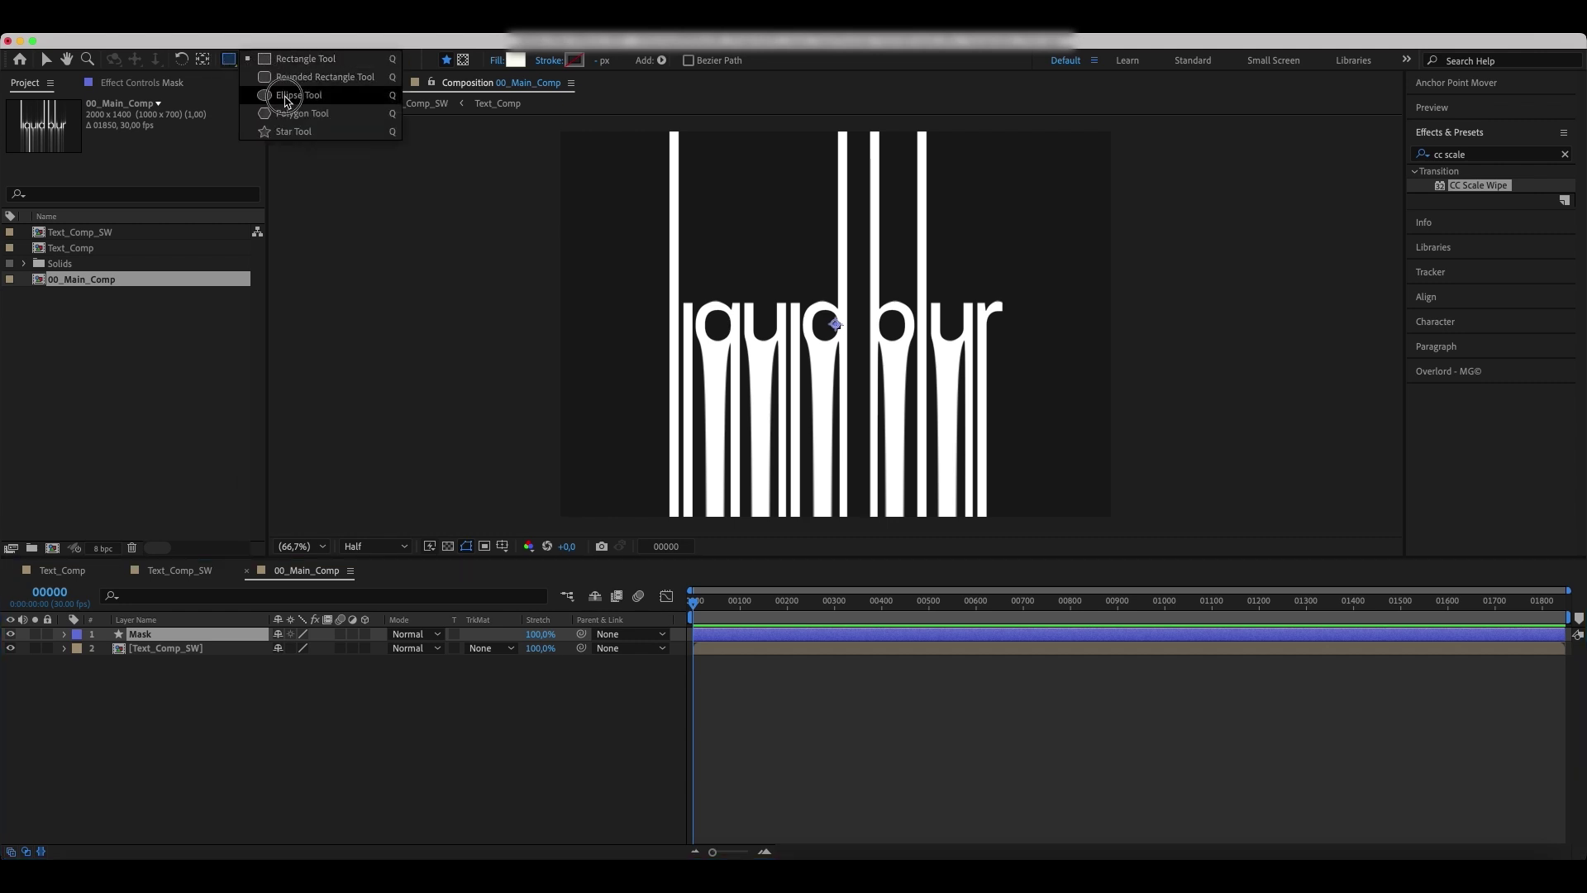
pyautogui.click(299, 95)
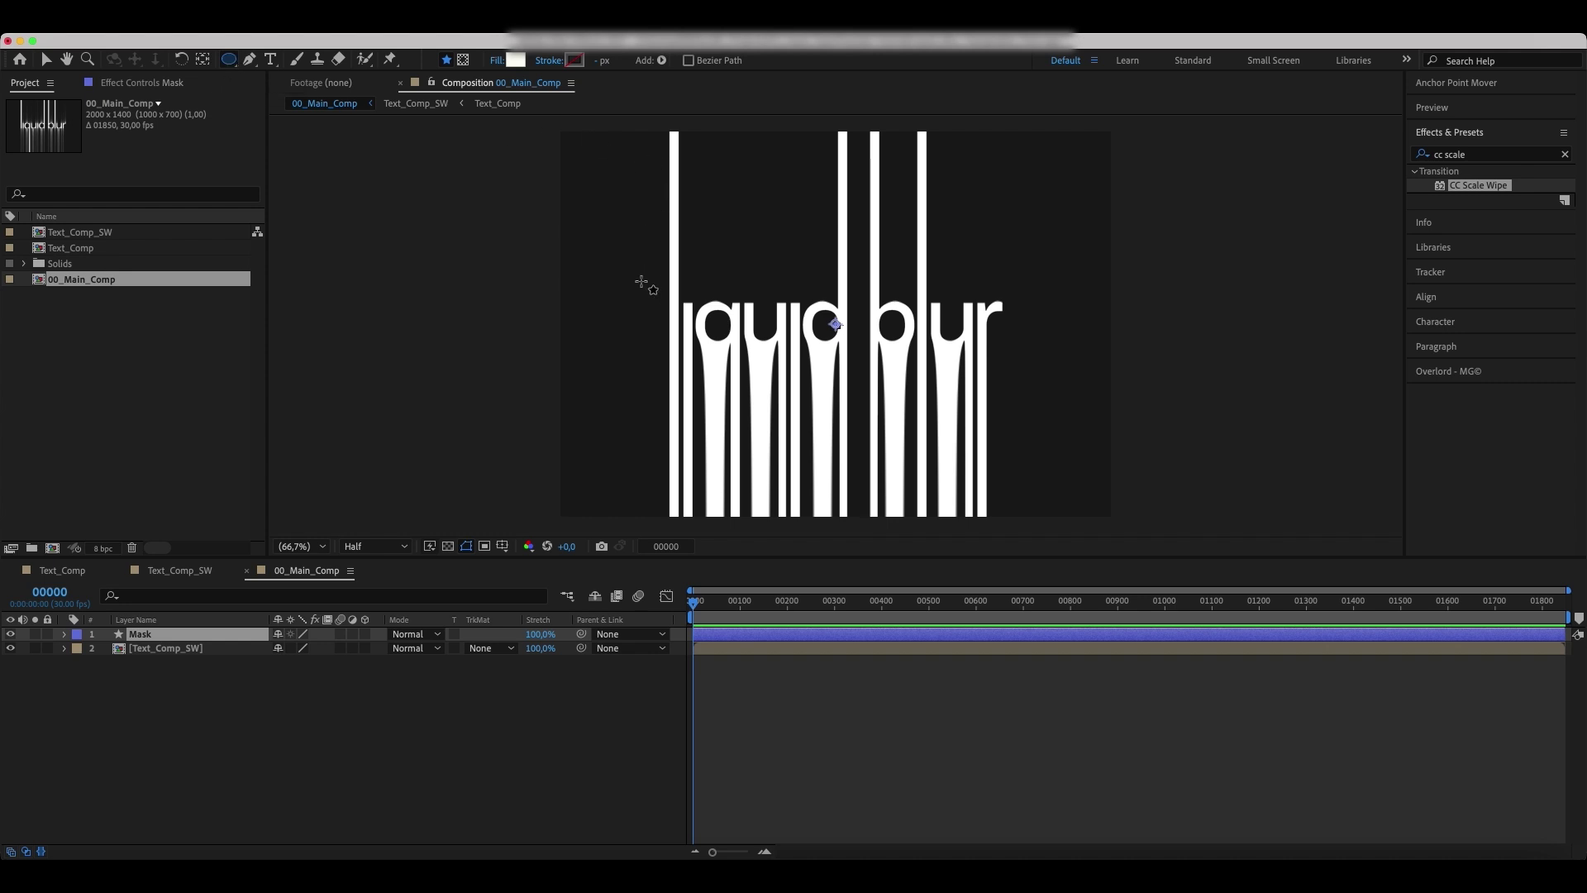
pyautogui.moveTo(608, 288); pyautogui.dragTo(1055, 360)
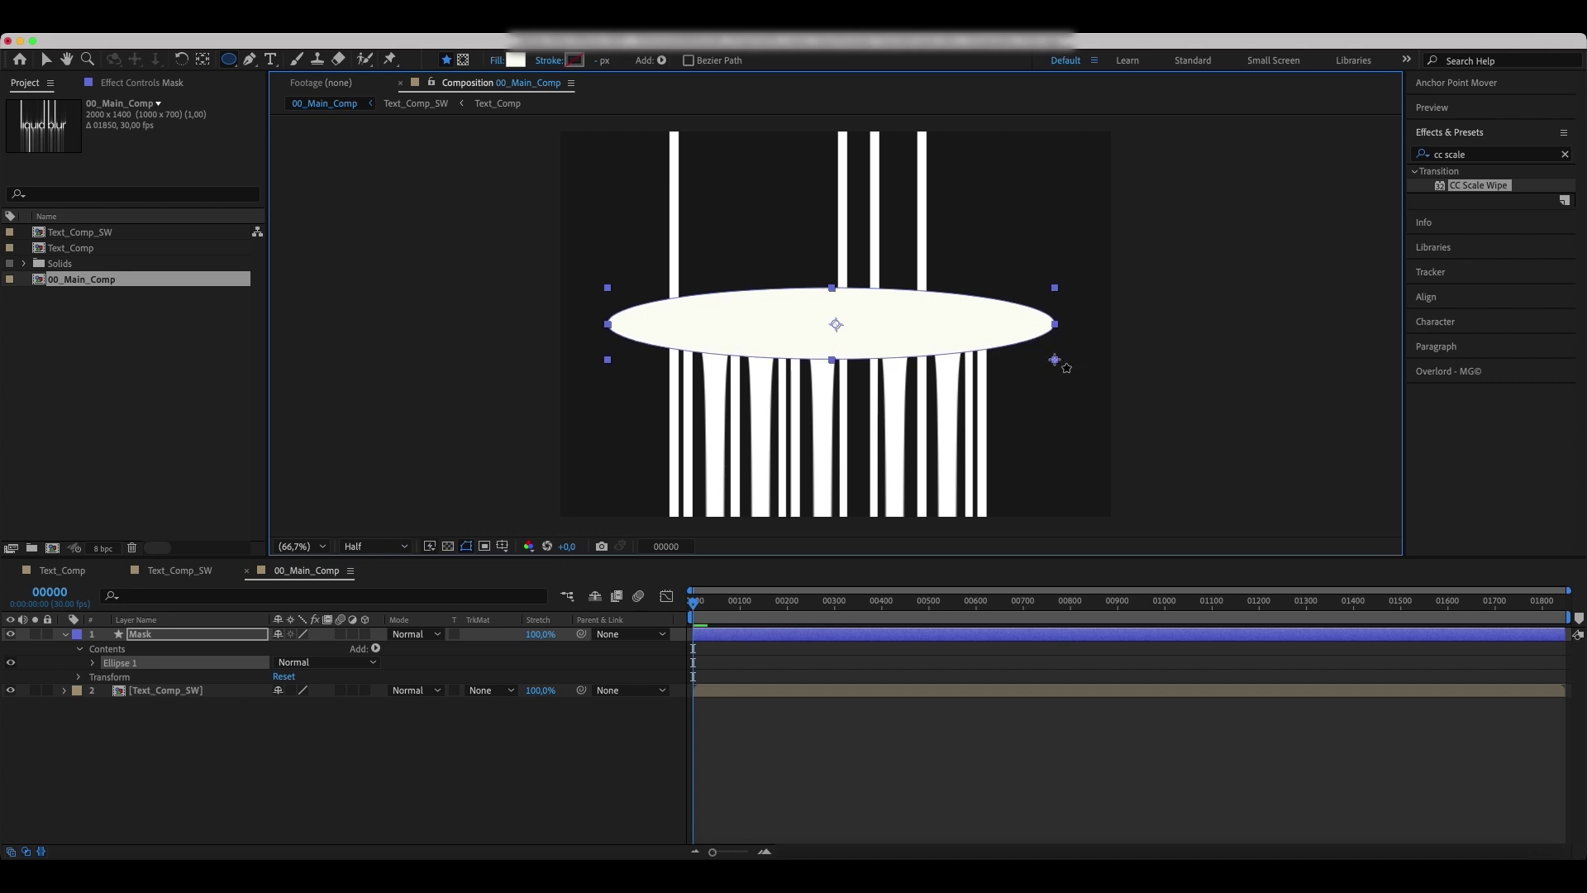
pyautogui.click(1472, 300)
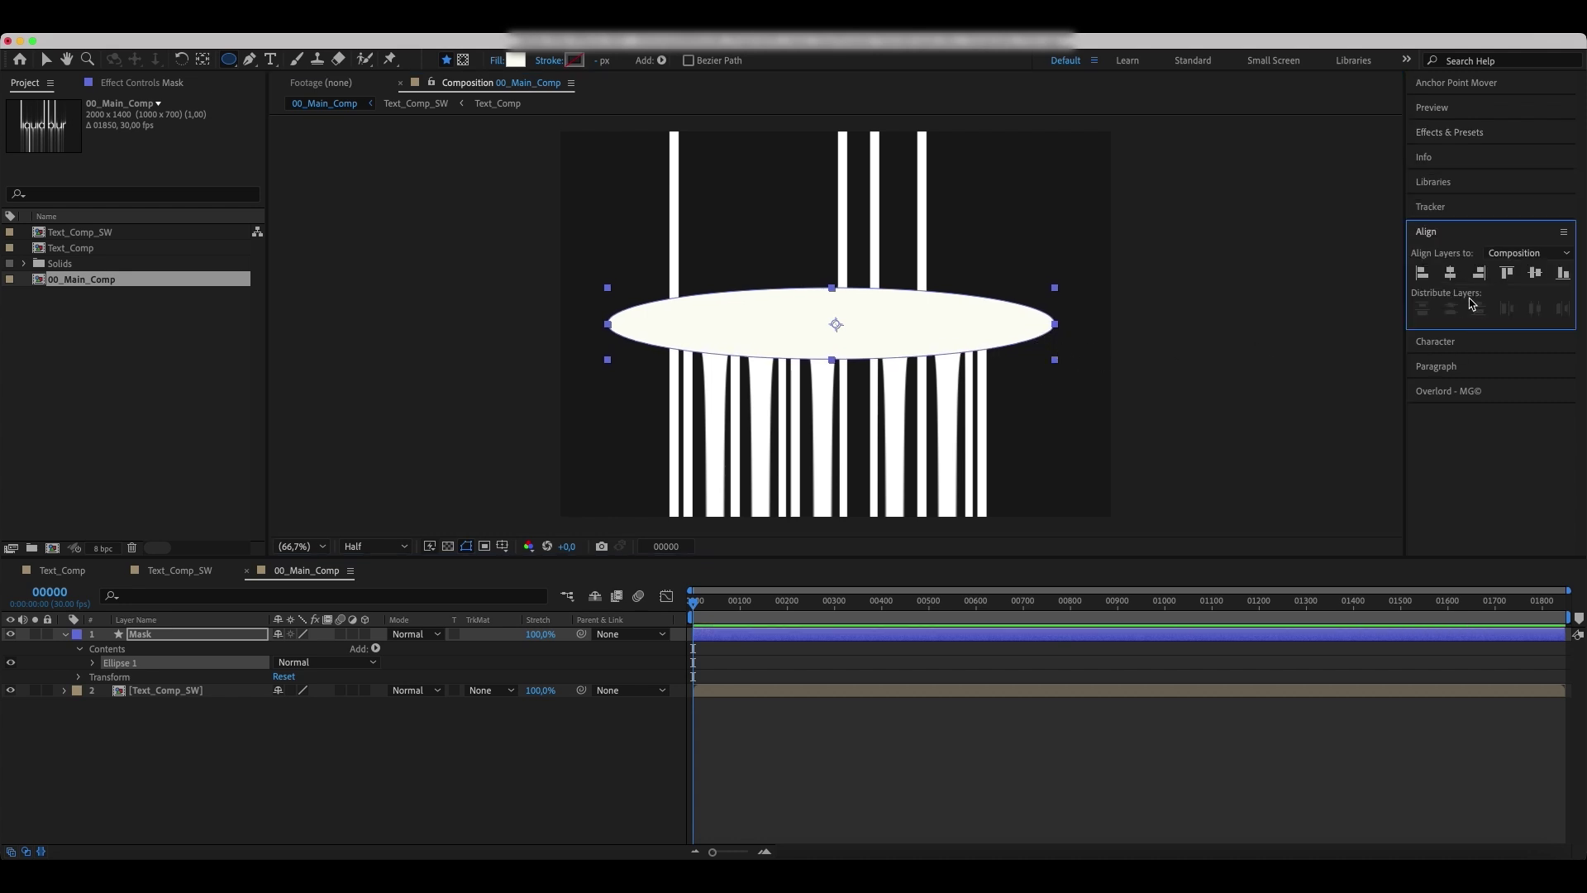
pyautogui.click(1451, 273)
pyautogui.click(1535, 274)
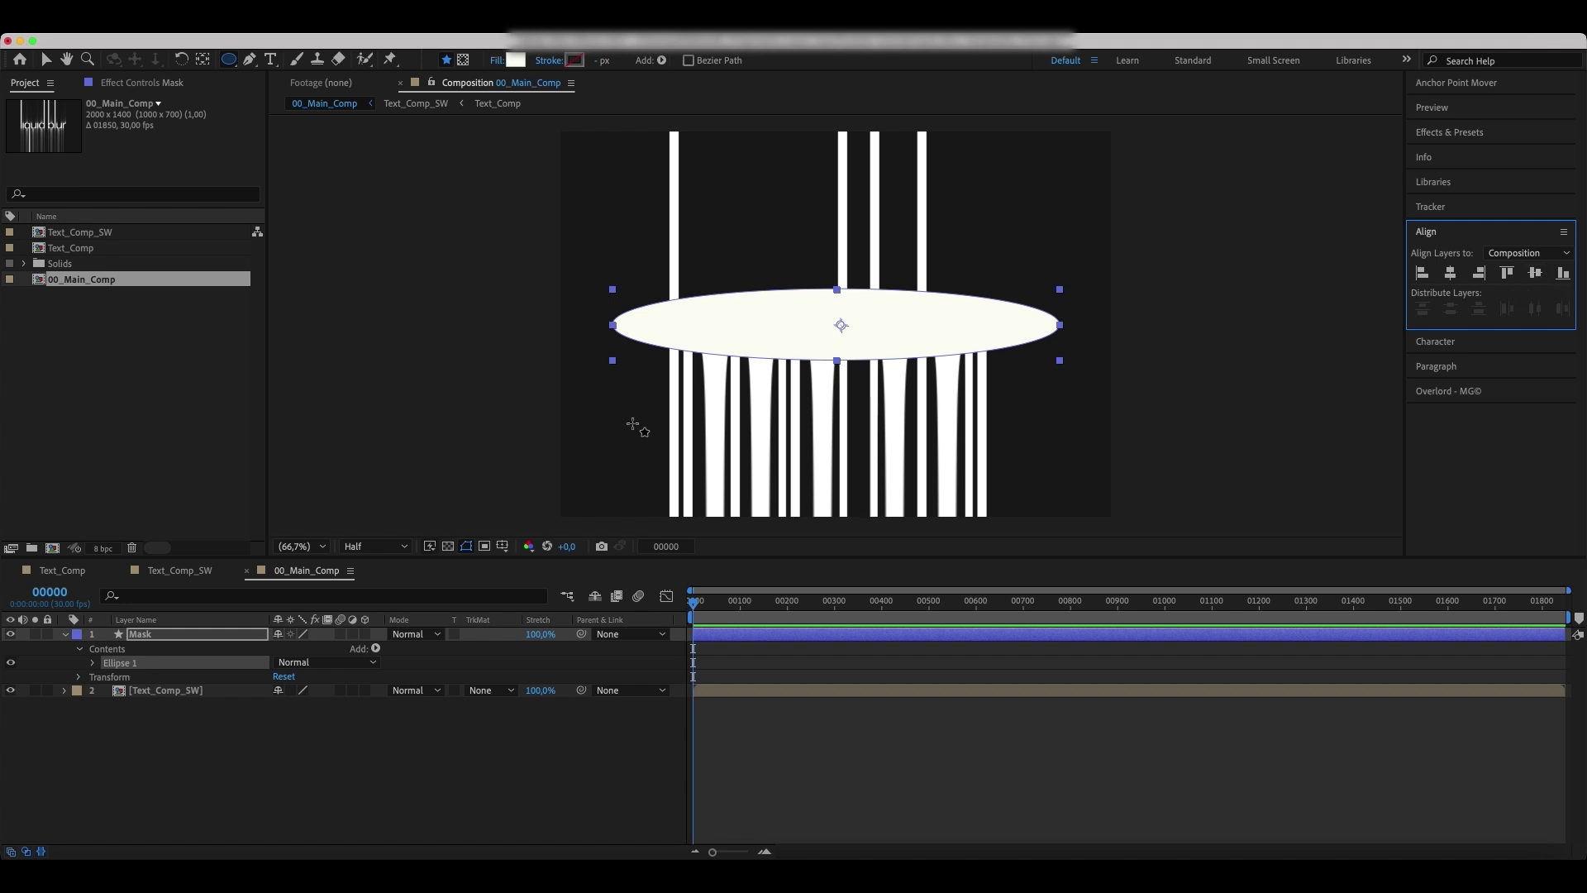
pyautogui.click(65, 634)
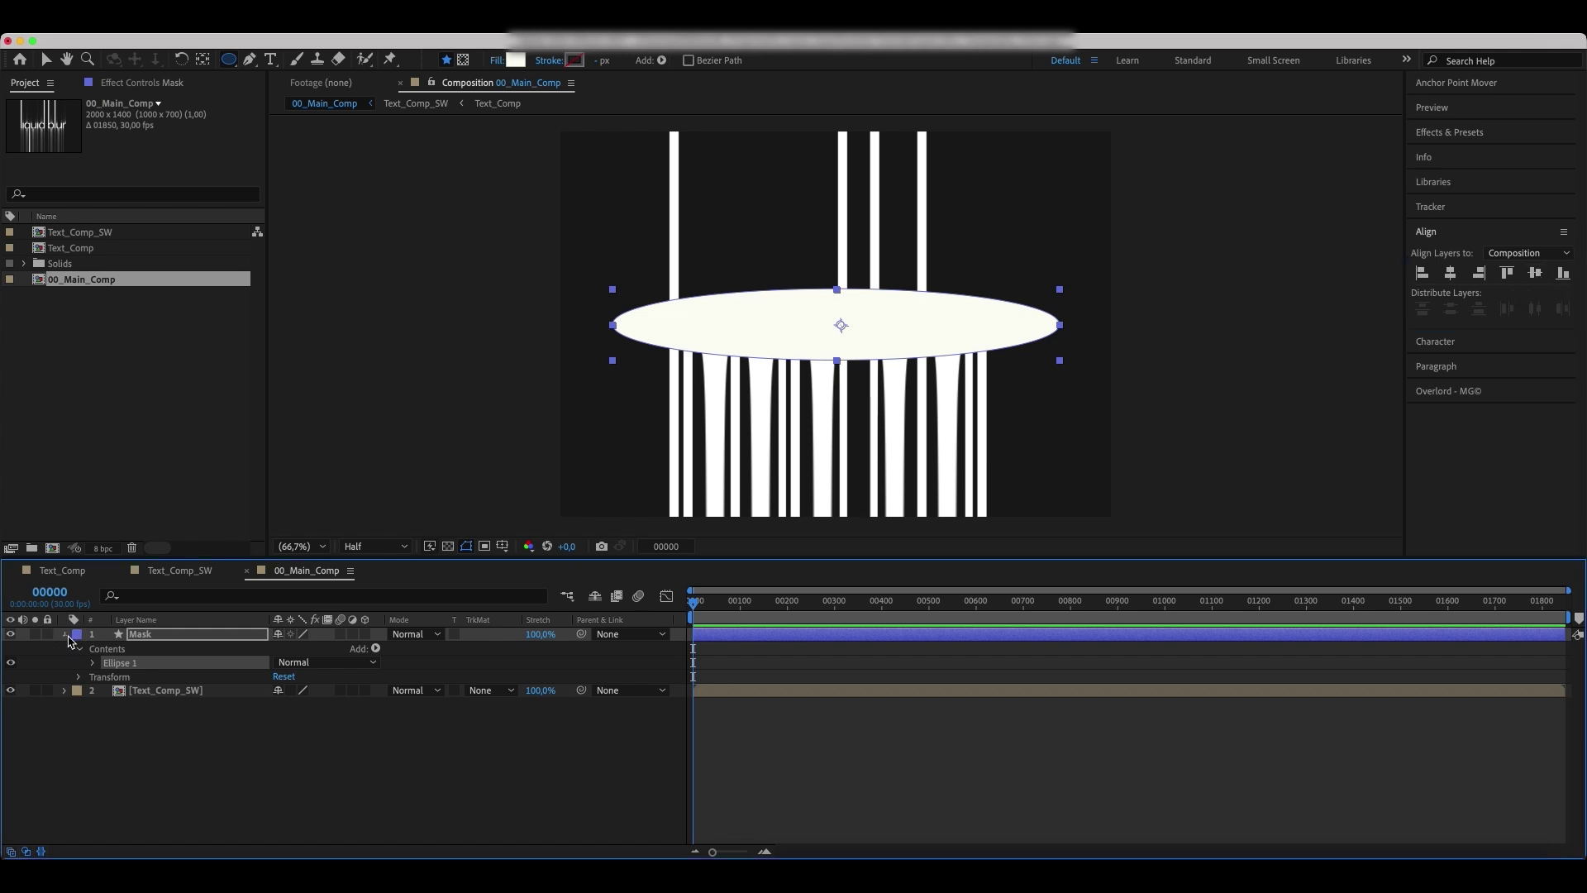
pyautogui.click(515, 59)
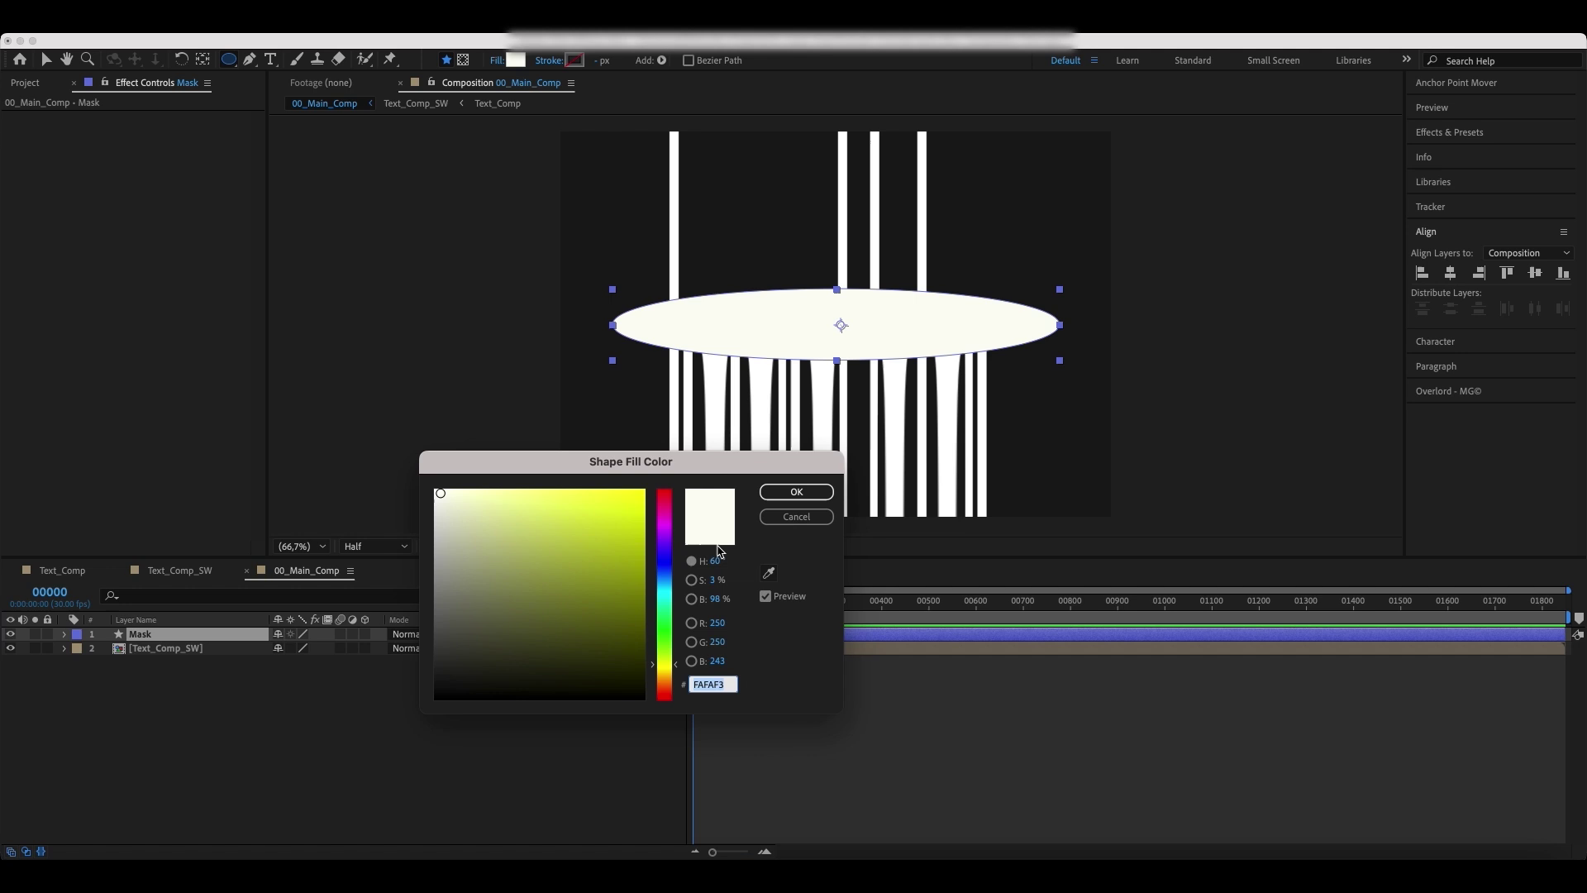
pyautogui.moveTo(573, 650); pyautogui.dragTo(312, 744)
# Apply Fast Box Blur with a blur radius of 50 to the black Mask ellipse.
pyautogui.click(796, 492)
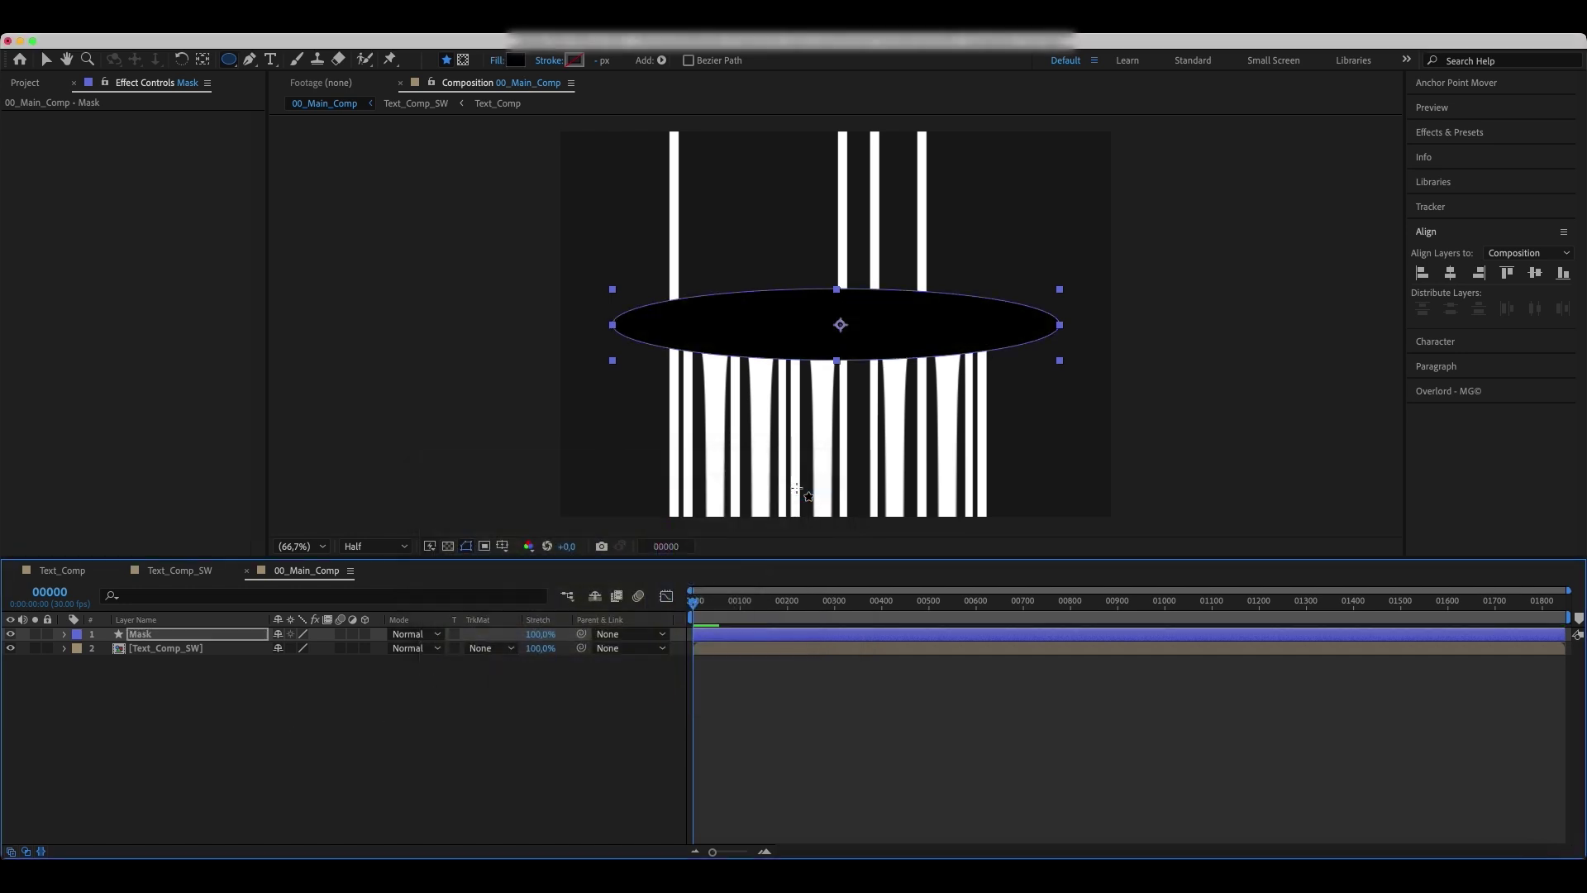
pyautogui.click(449, 547)
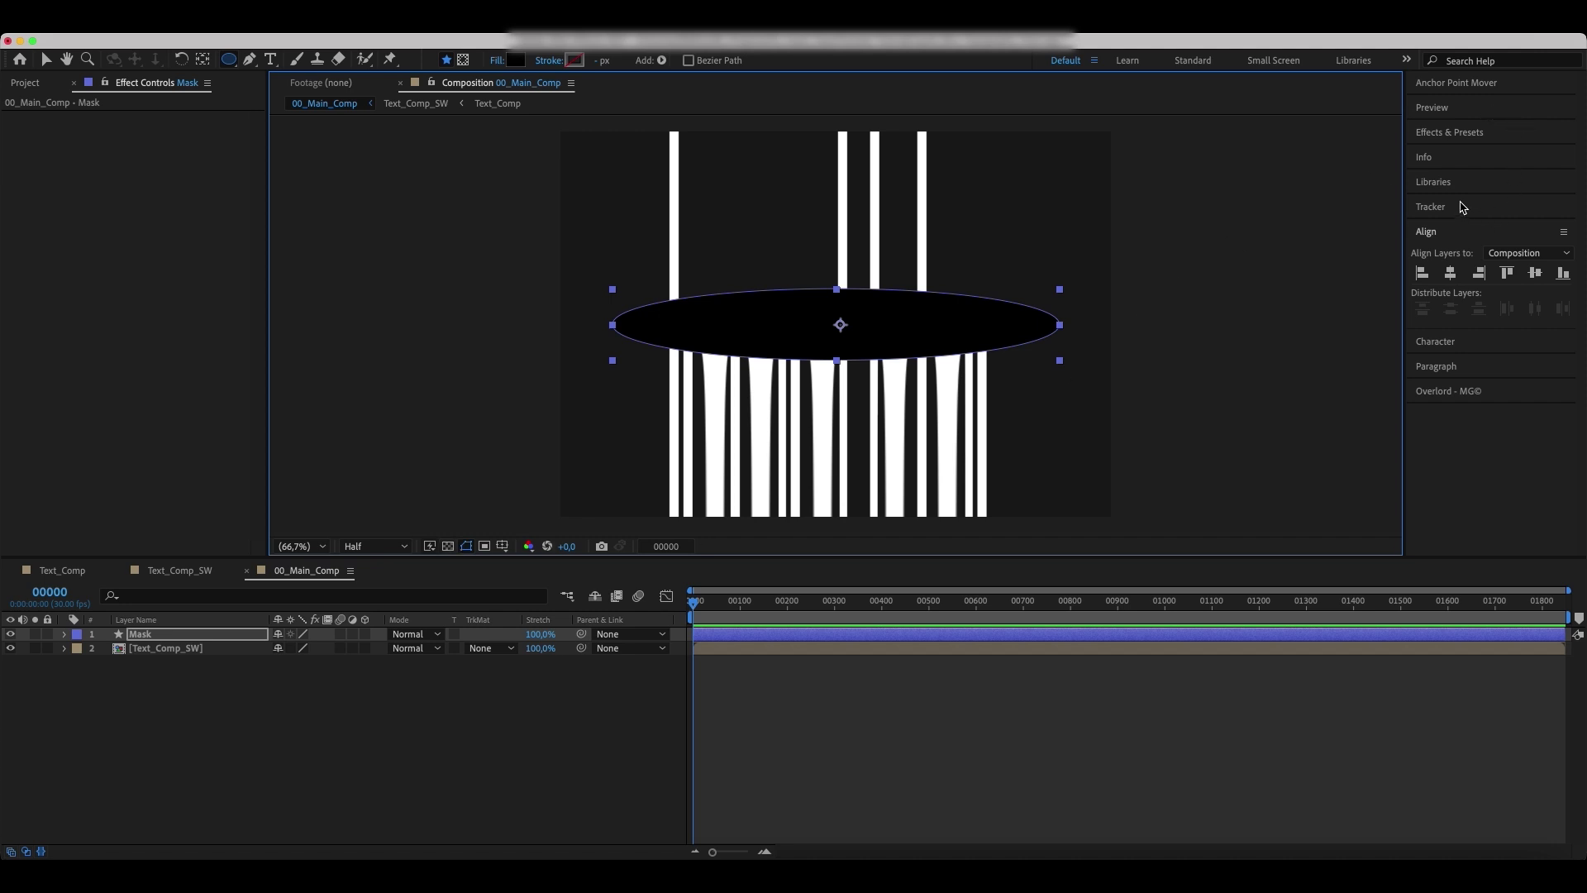
pyautogui.click(1443, 136)
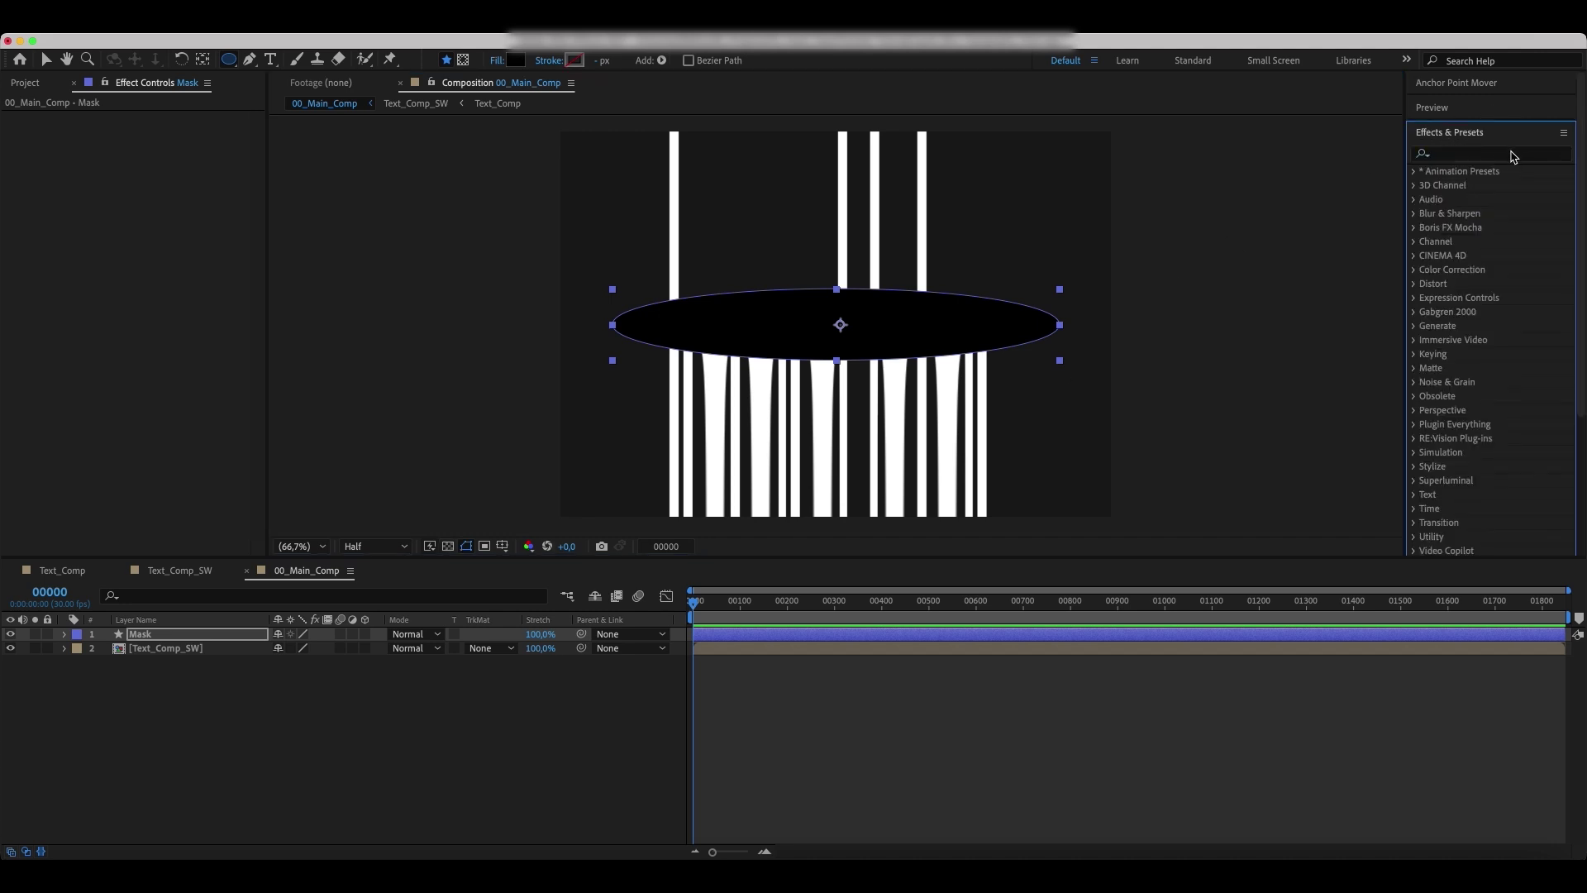
pyautogui.click(1509, 153)
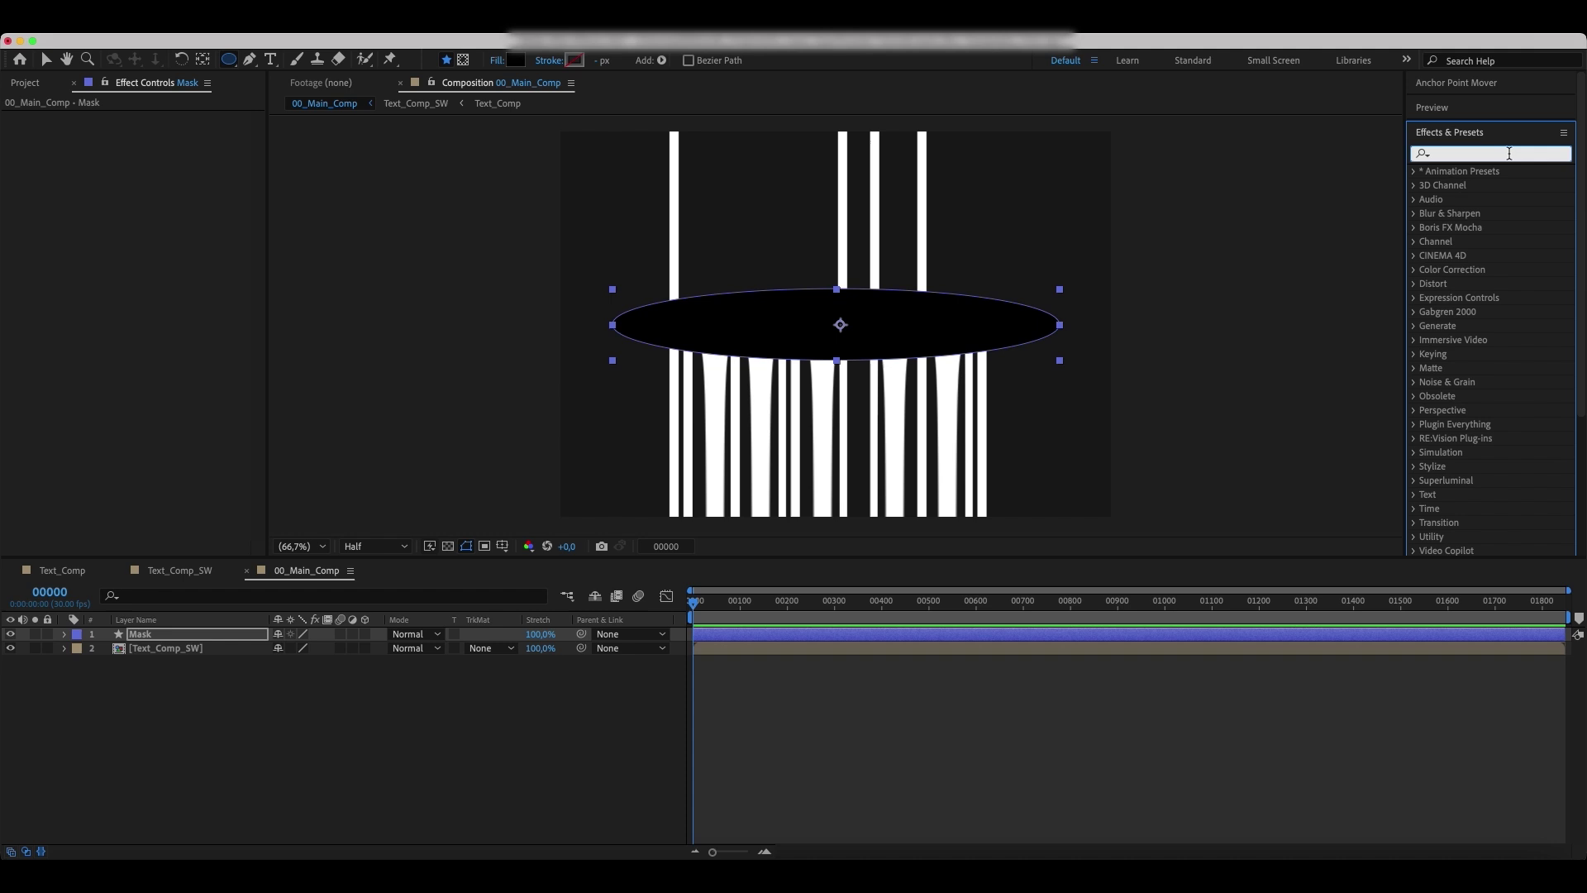
pyautogui.write('fast box')
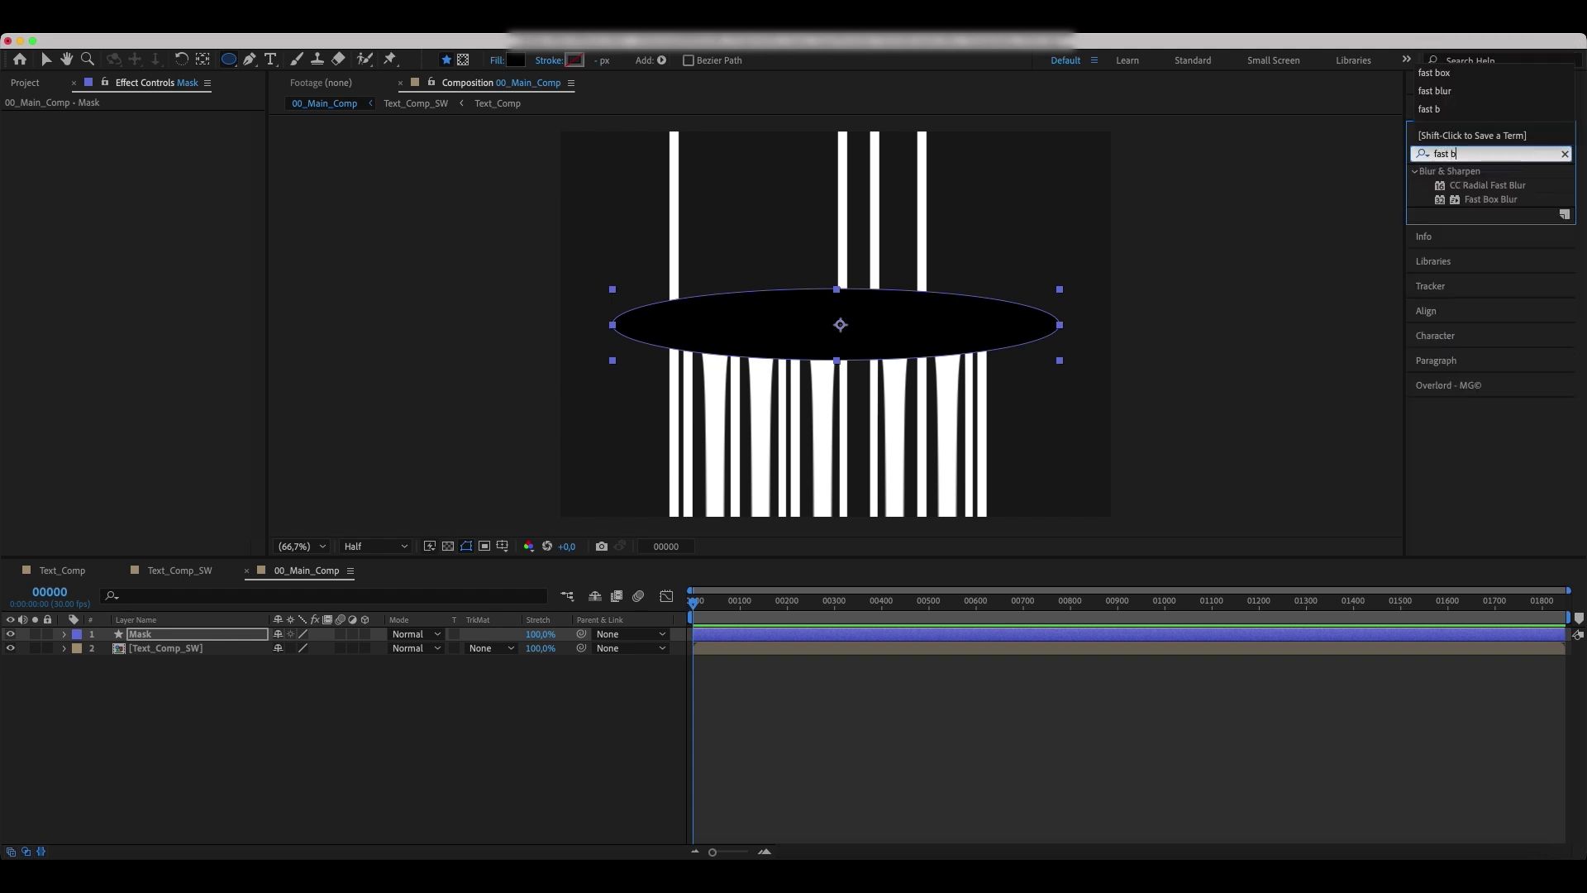
pyautogui.moveTo(1492, 185); pyautogui.dragTo(208, 634)
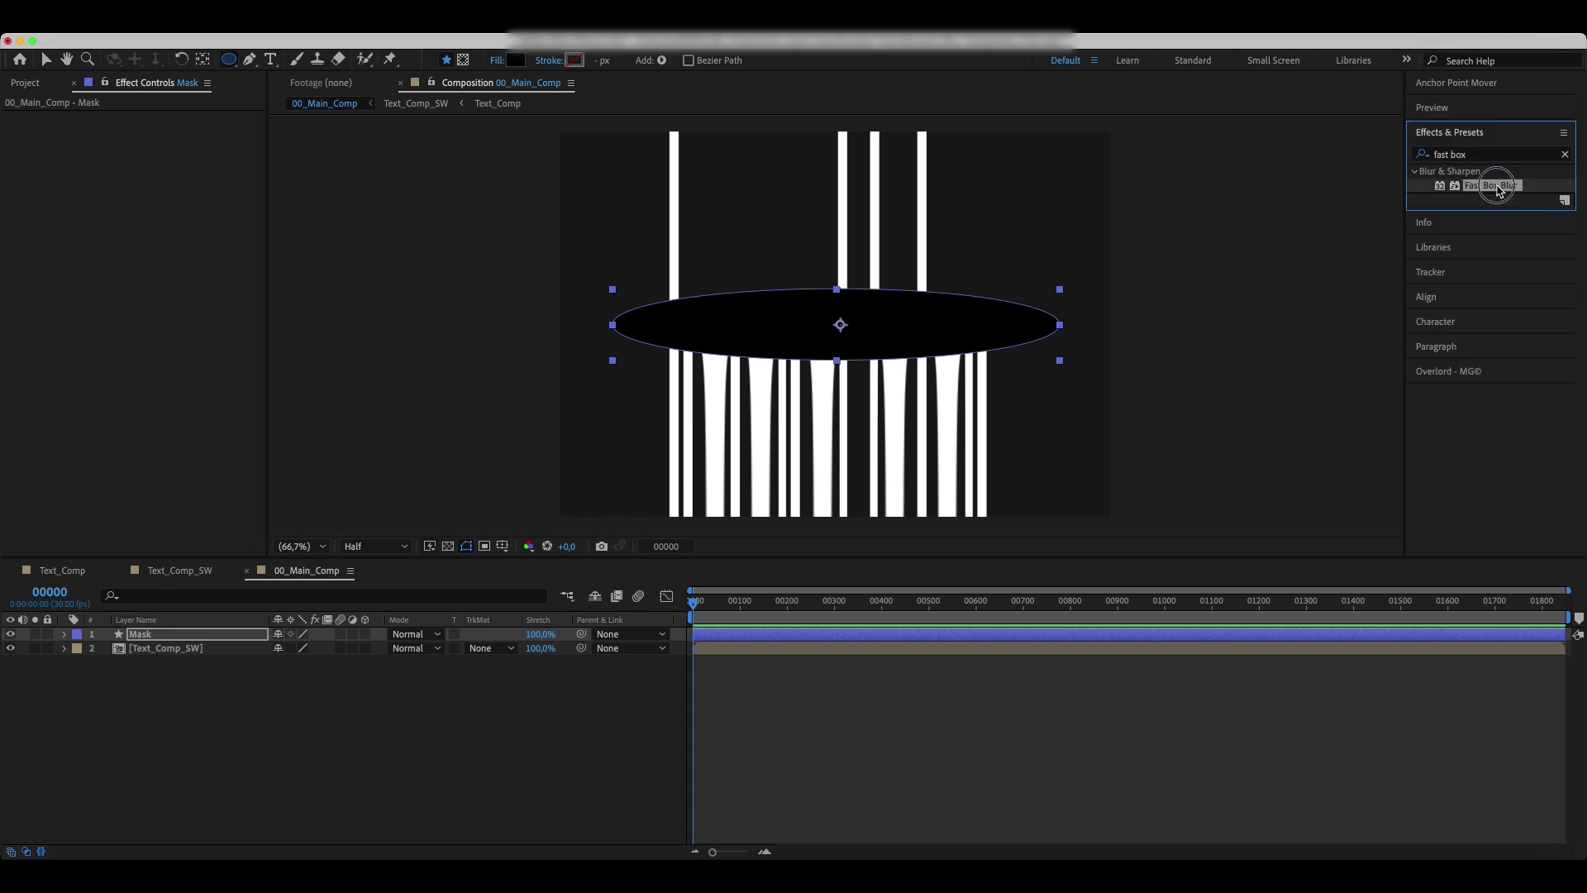
pyautogui.press('v')
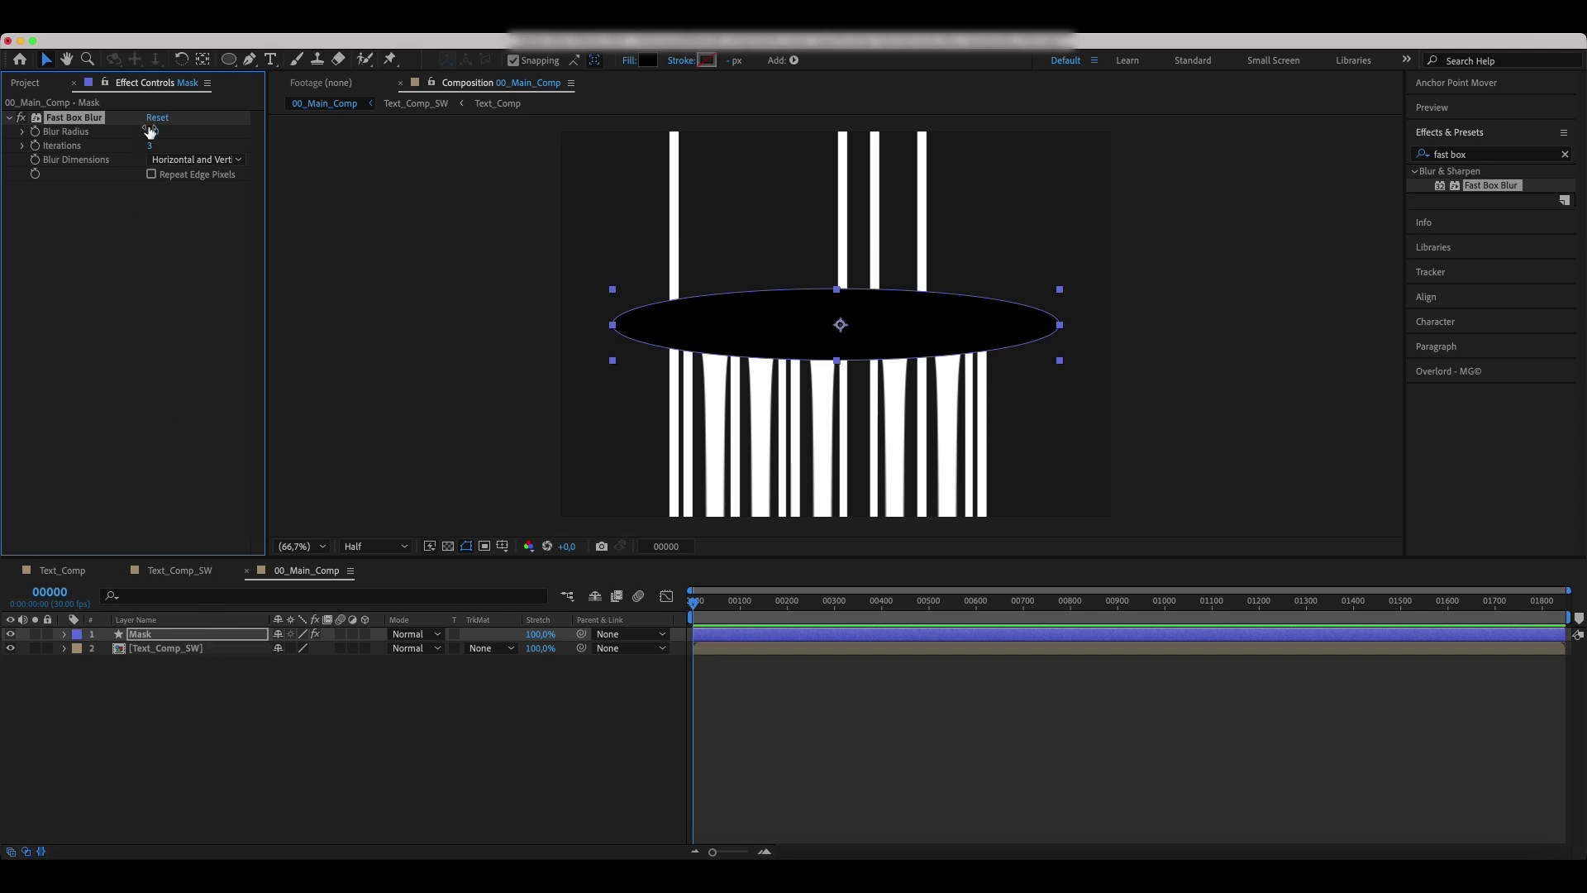
pyautogui.click(153, 132)
pyautogui.write('50')
pyautogui.press('Return')
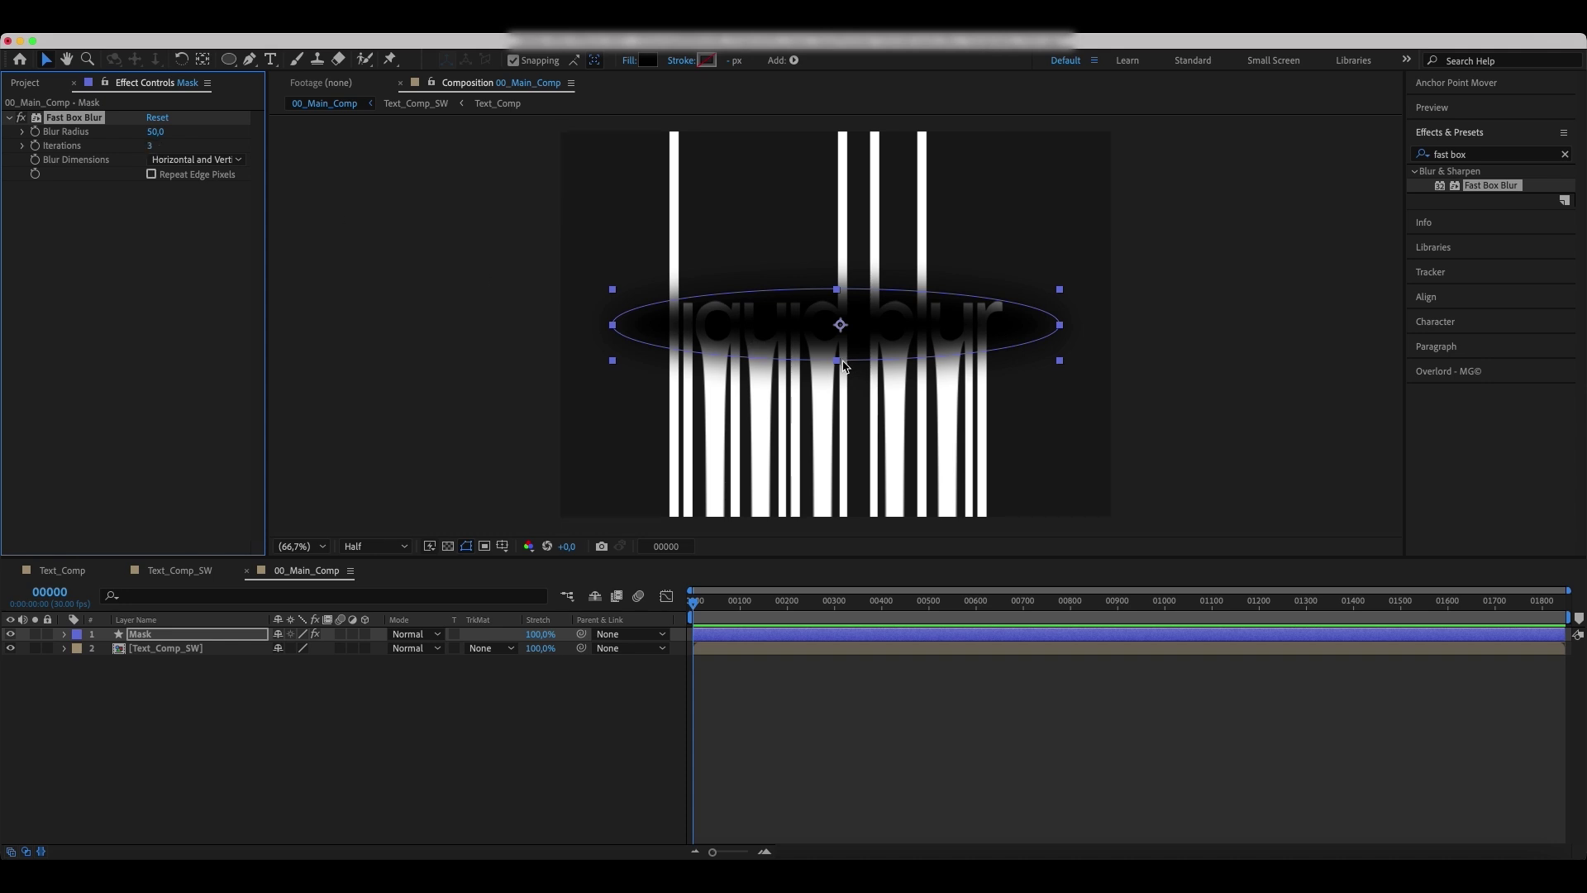
# Stretch the blurred ellipse taller and add Solid Composite to the Mask layer.
pyautogui.moveTo(838, 361); pyautogui.dragTo(840, 381)
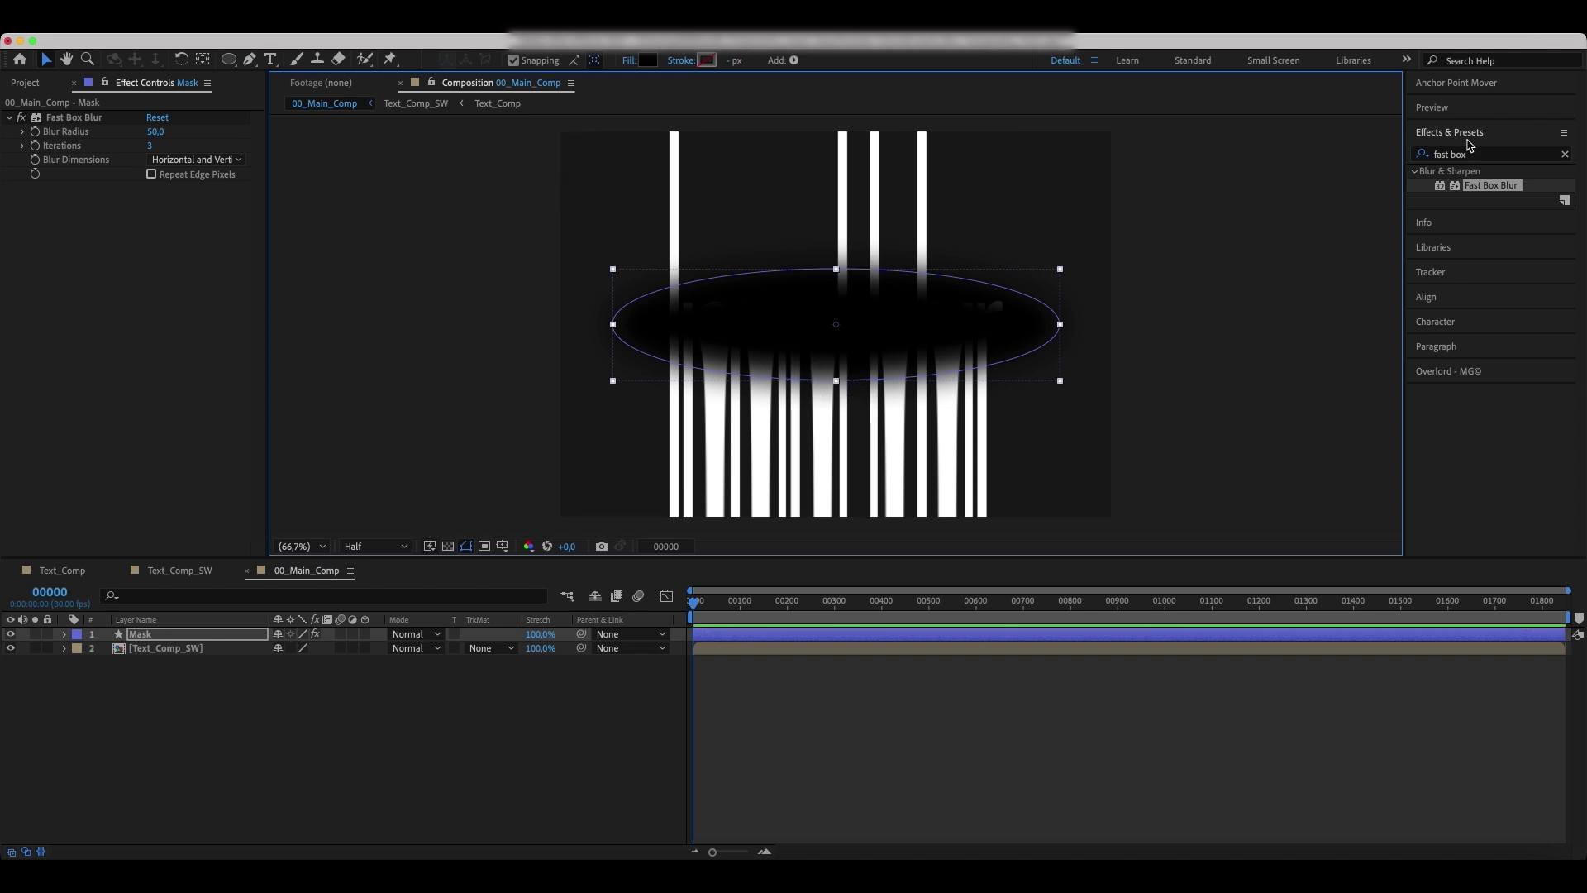
pyautogui.click(1565, 154)
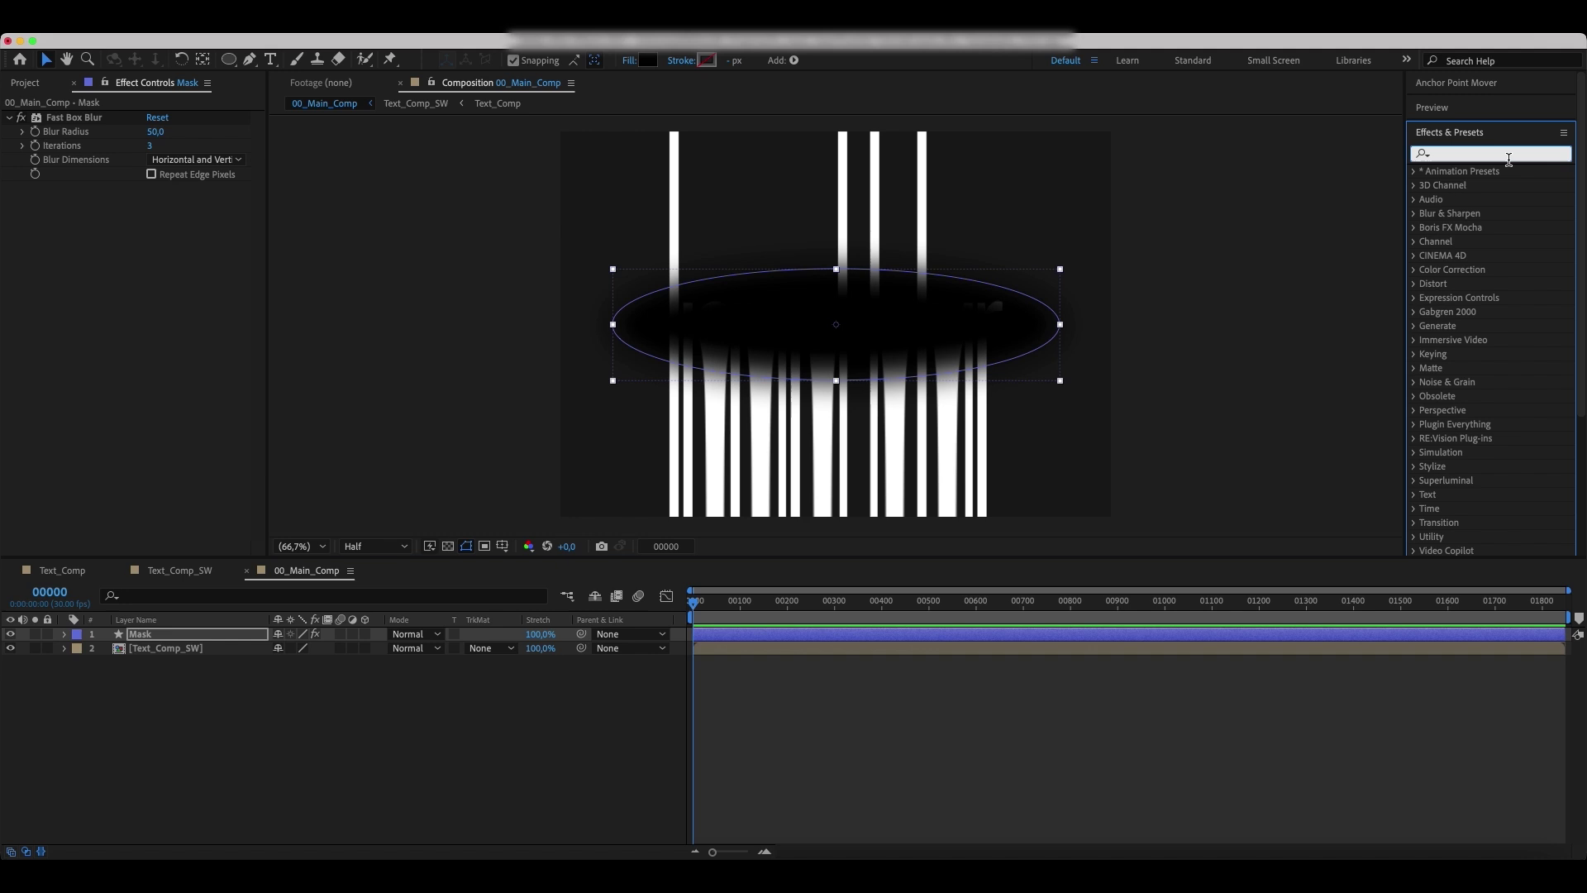
pyautogui.write('solid')
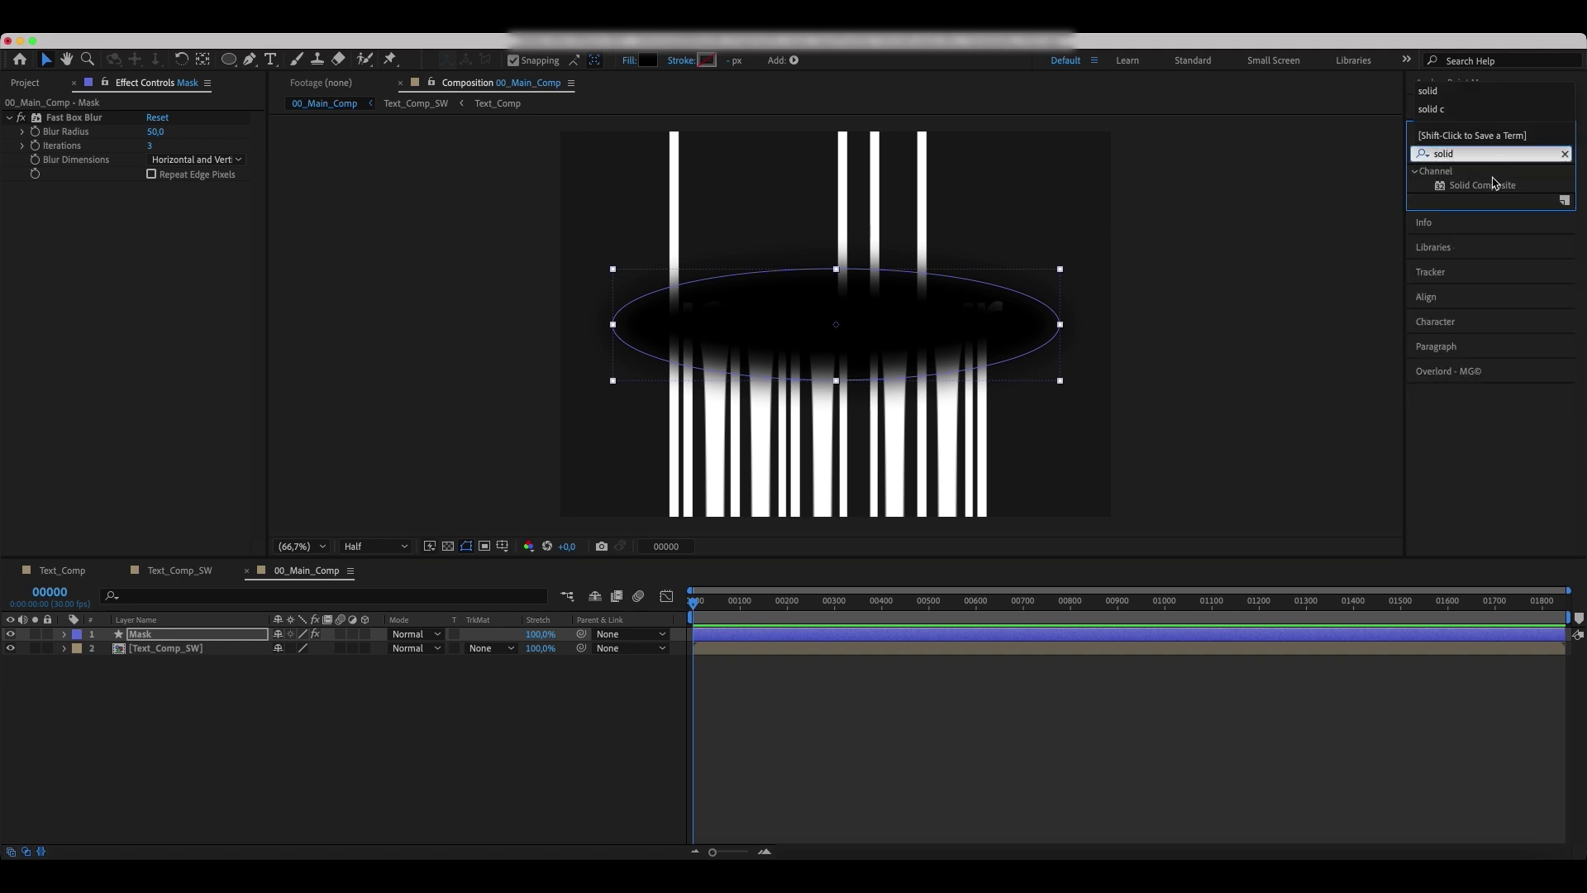
pyautogui.moveTo(1495, 183); pyautogui.dragTo(178, 635)
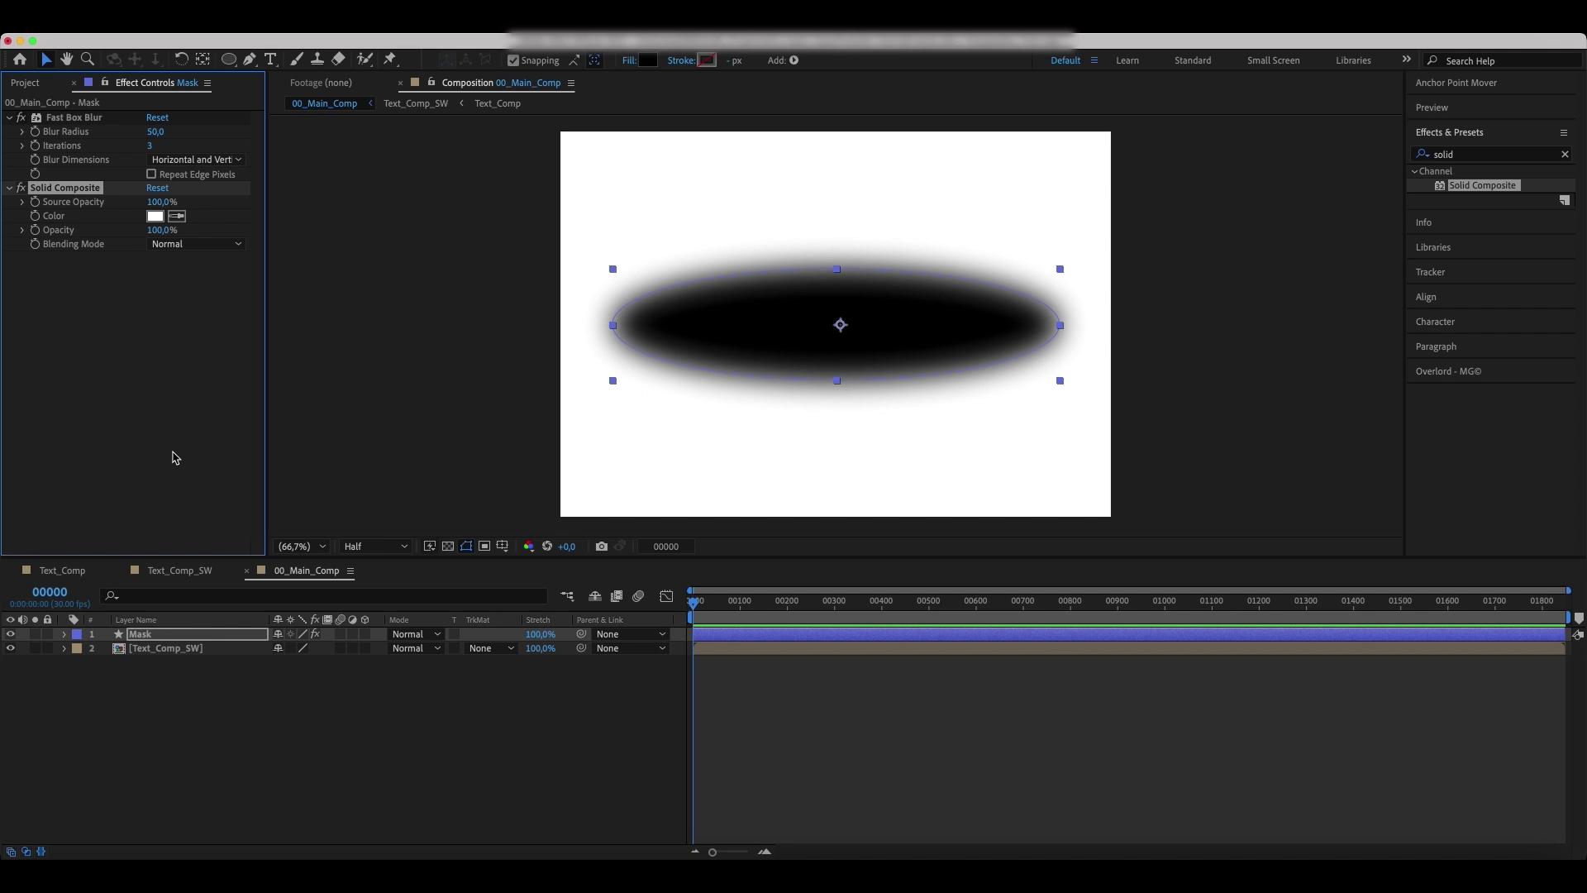
# Hide the Mask layer and add a new adjustment layer on top.
pyautogui.click(12, 635)
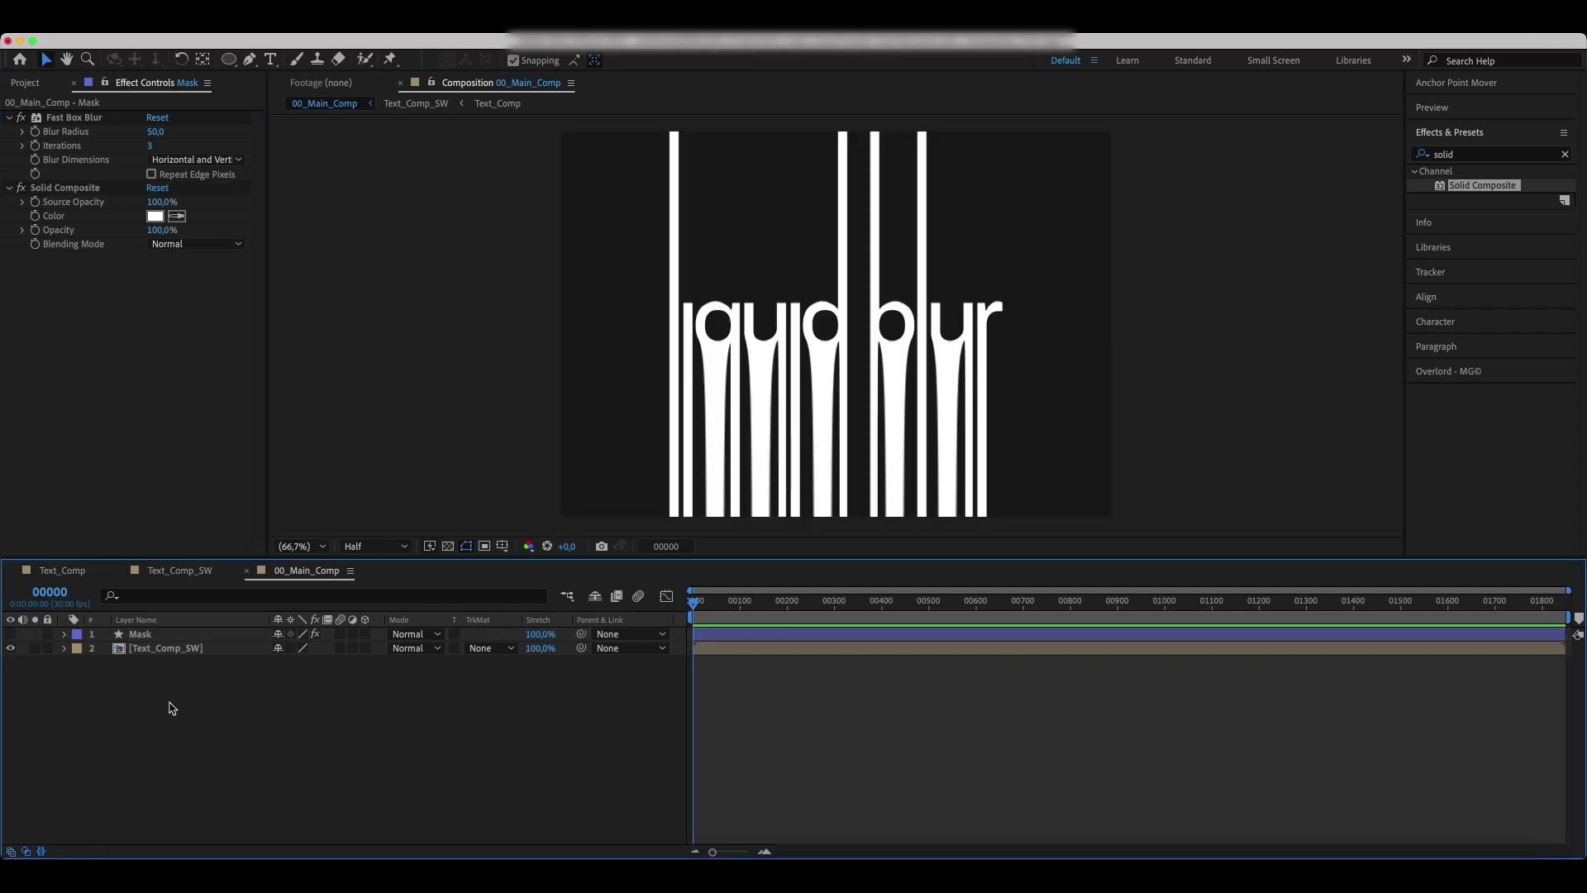
pyautogui.rightClick(172, 709)
pyautogui.moveTo(266, 642)
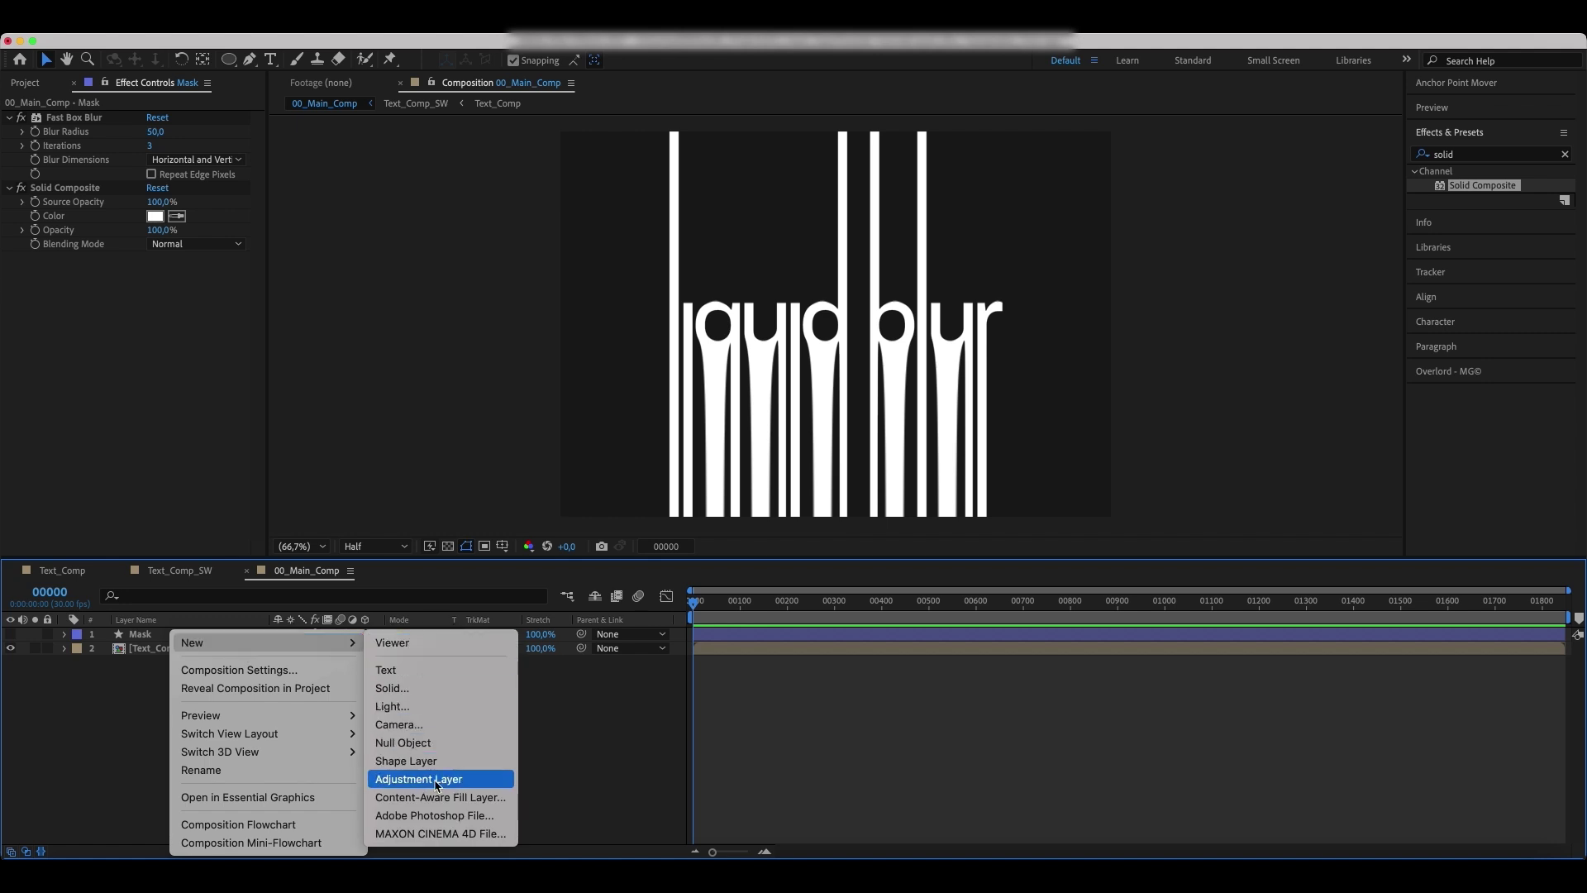
pyautogui.click(435, 780)
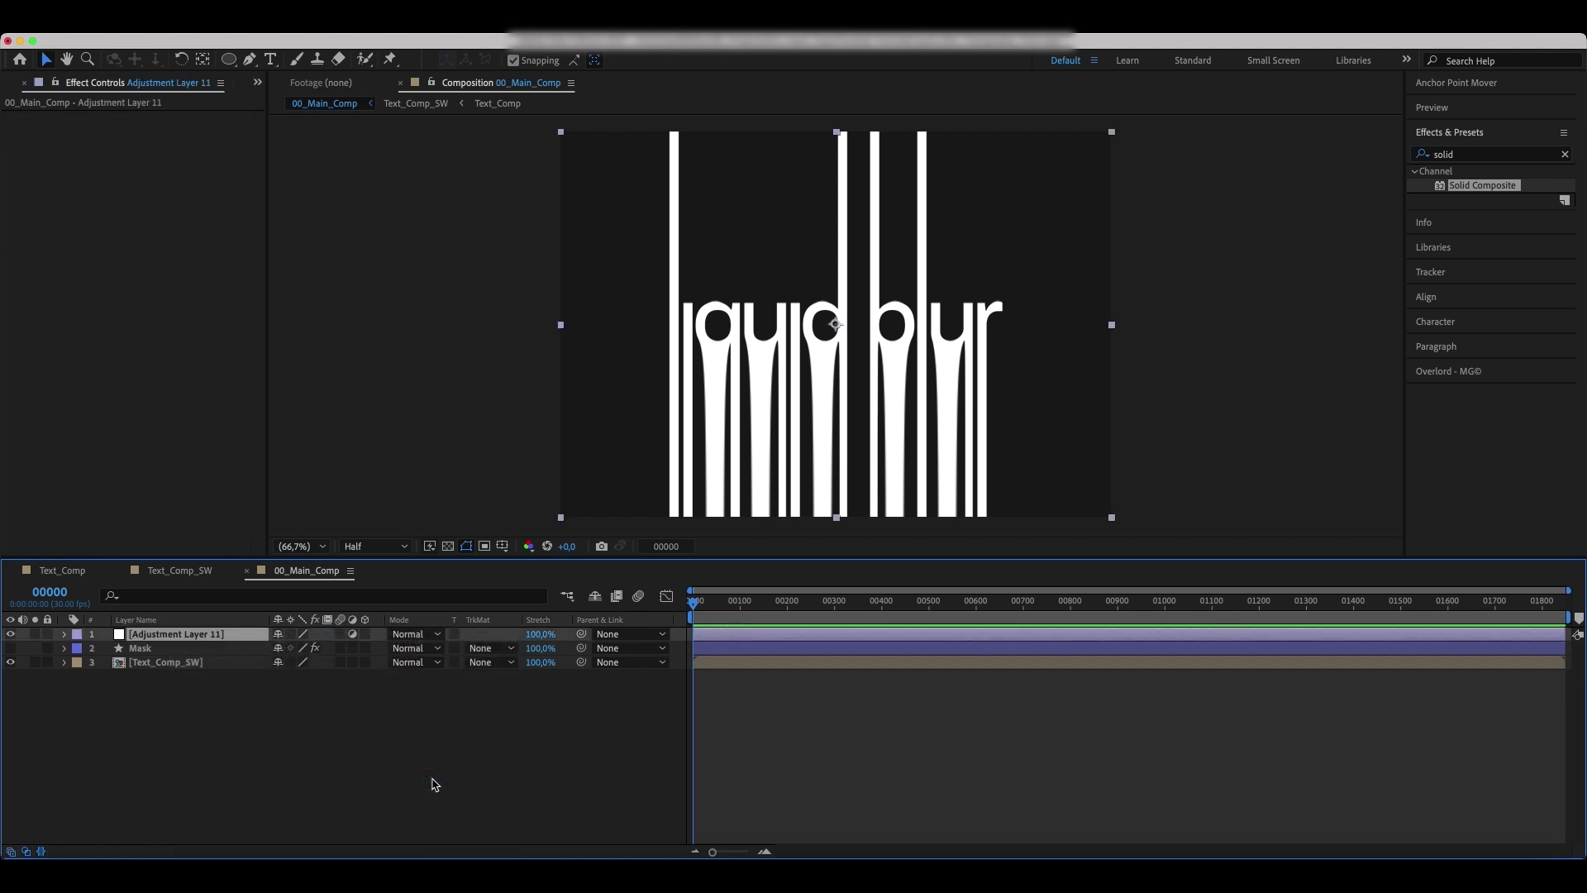
# Apply Camera Lens Blur to the adjustment layer, pausing rendering with Caps Lock meanwhile.
pyautogui.click(1565, 155)
pyautogui.write('came')
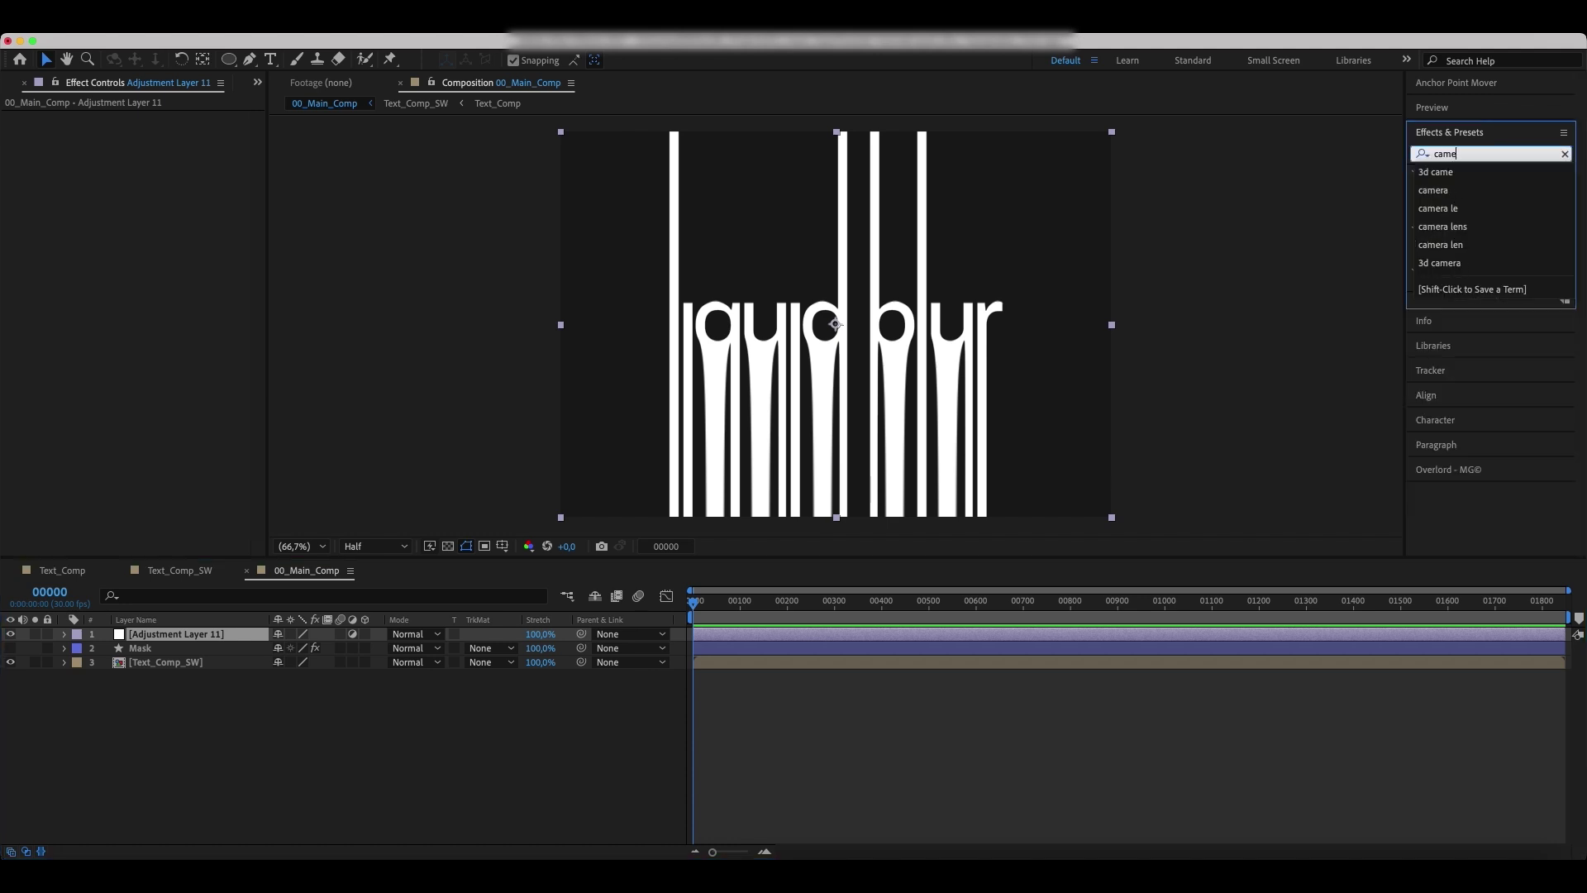
pyautogui.write('ra')
pyautogui.press('capslock')
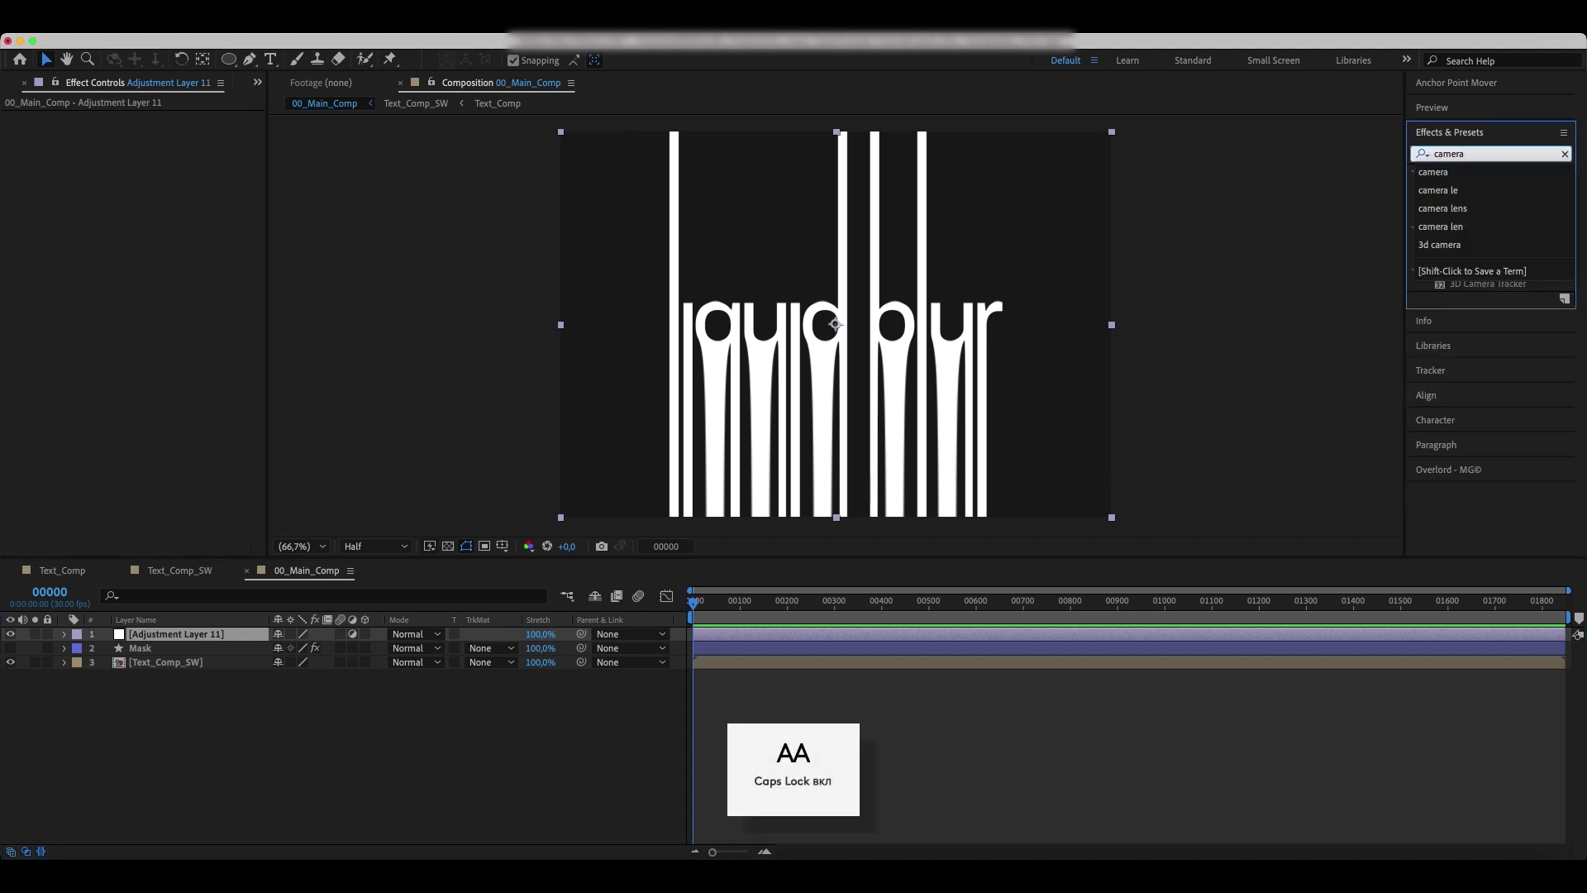
pyautogui.click(1460, 209)
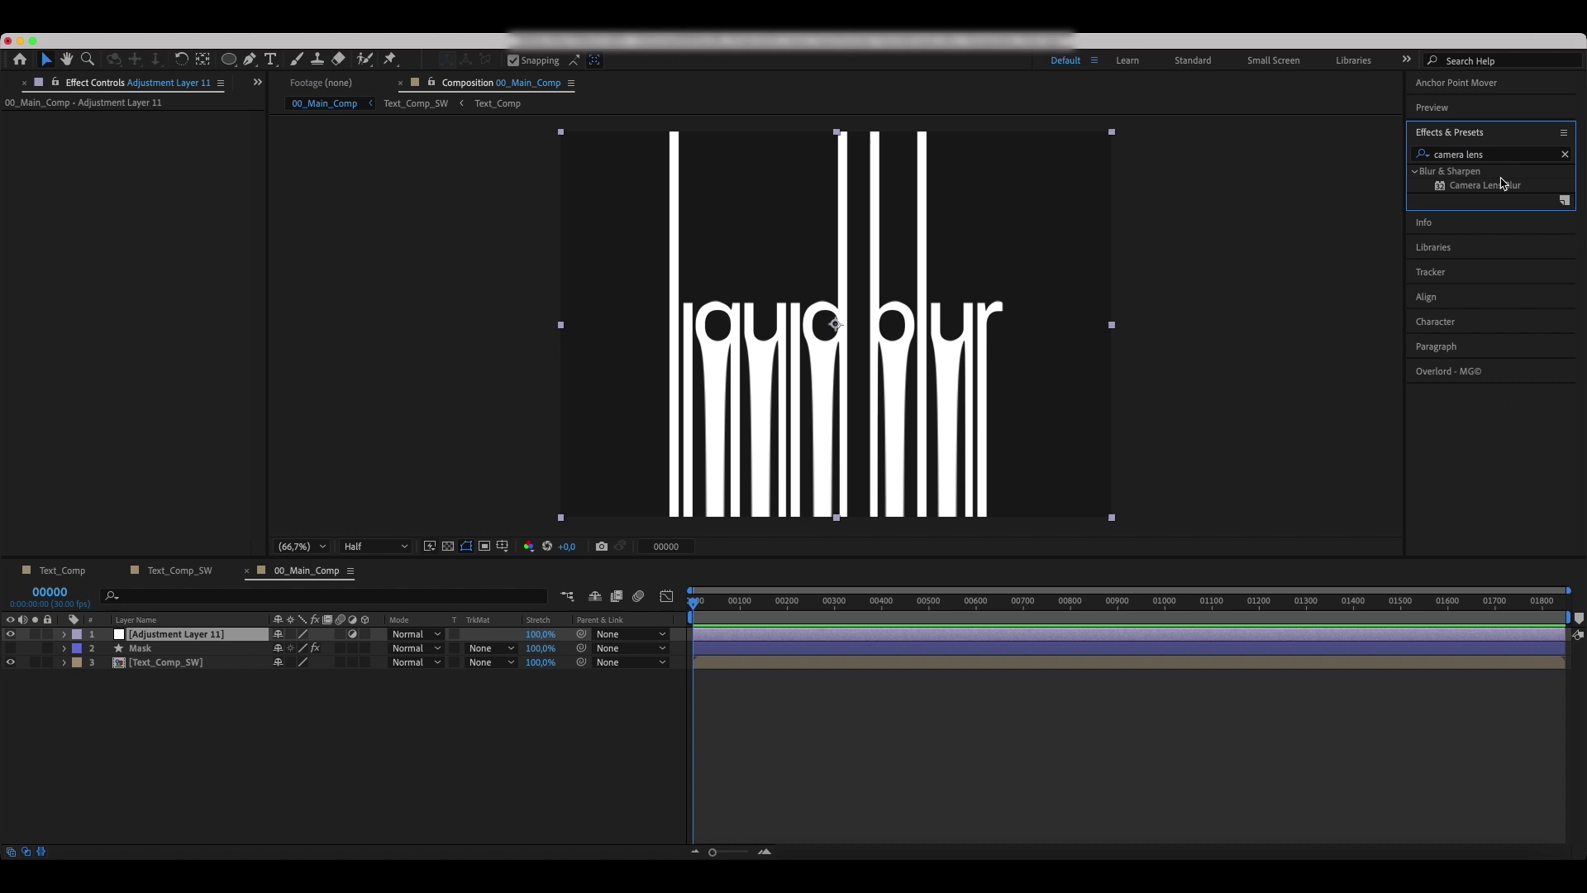
pyautogui.moveTo(1491, 190); pyautogui.dragTo(173, 641)
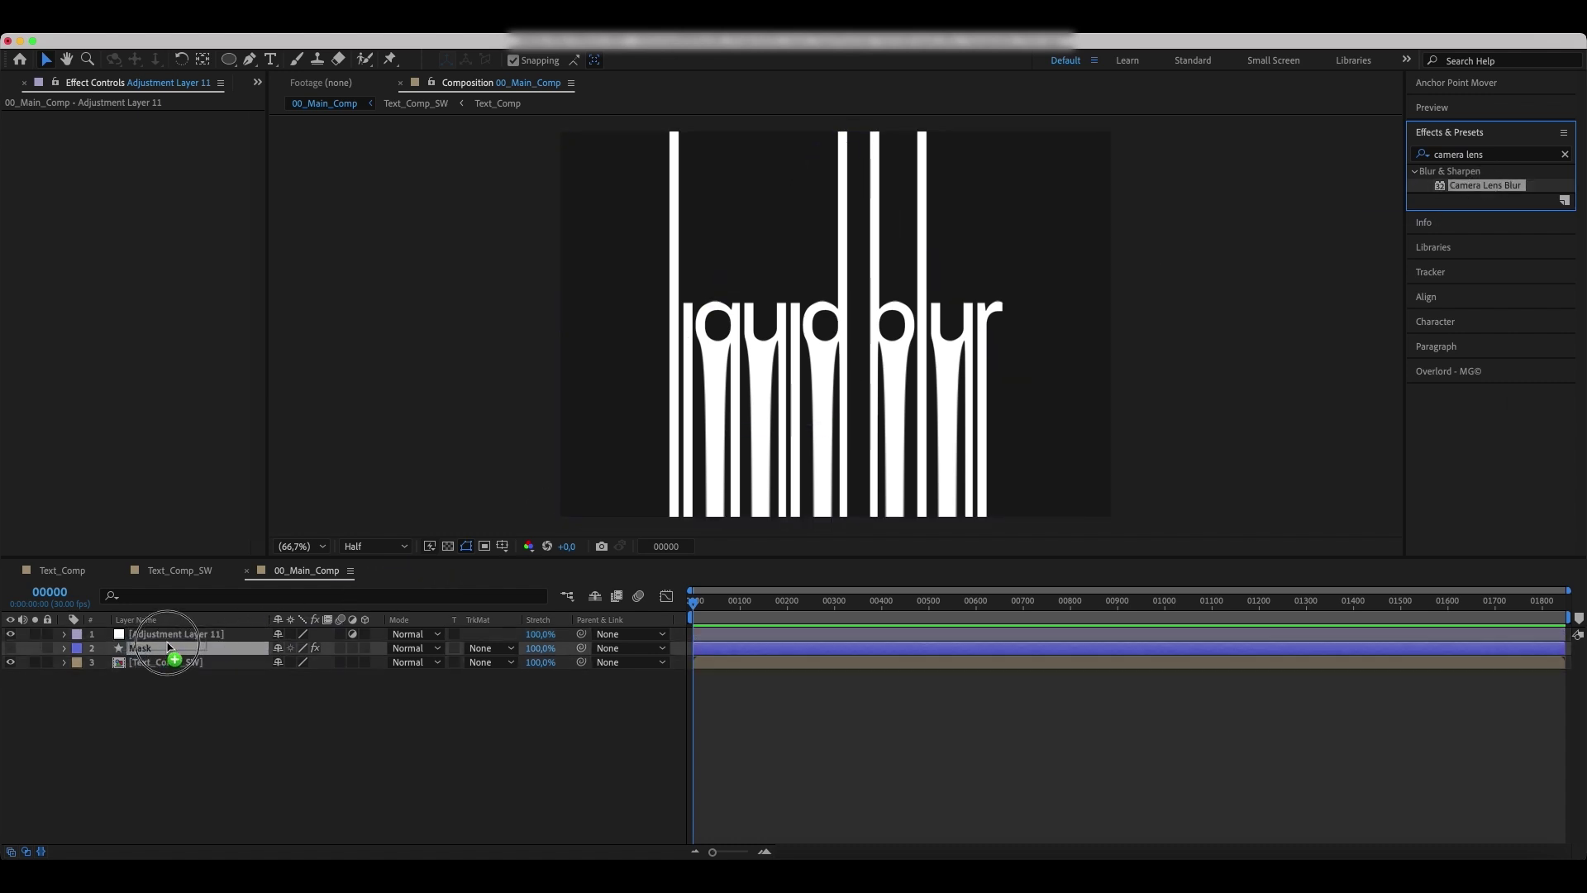
pyautogui.press('capslock')
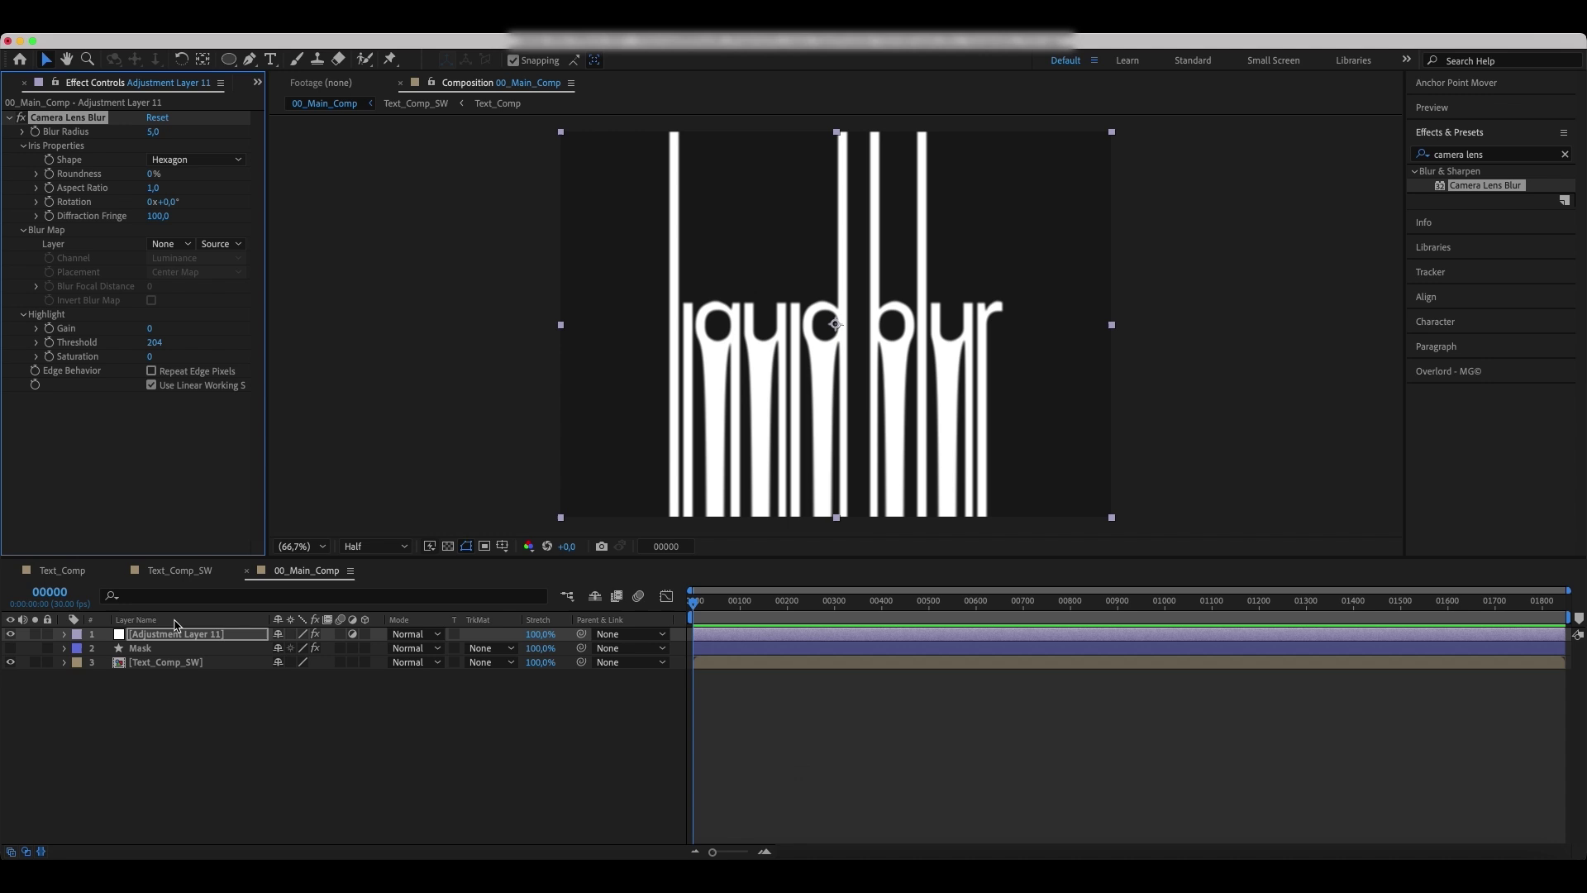
# Use the Mask layer's effects and masks as the lens blur map.
pyautogui.click(174, 243)
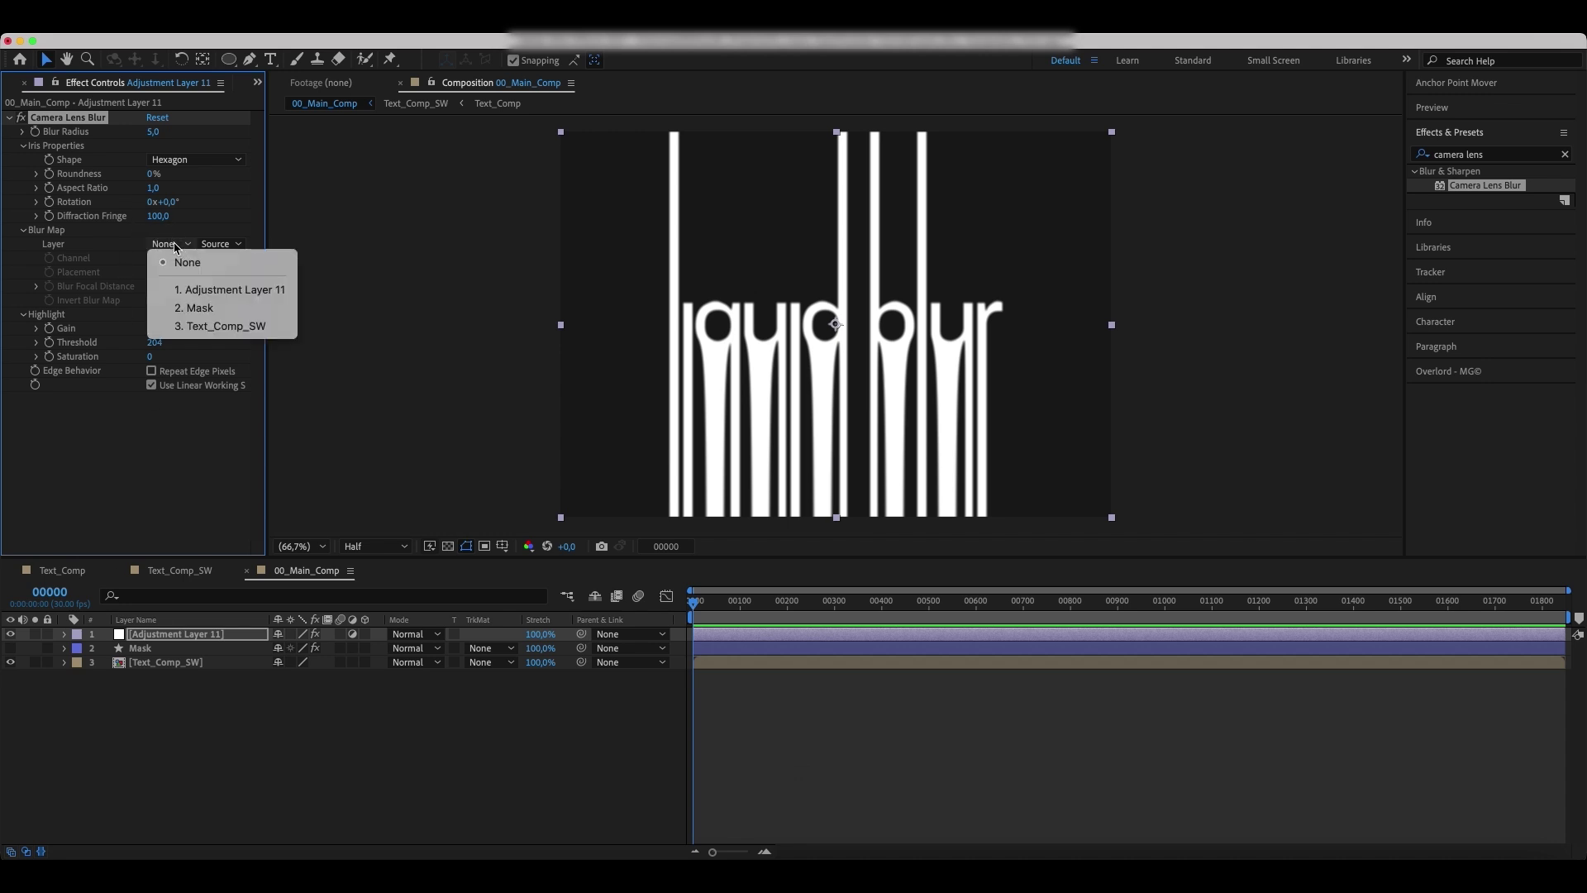
pyautogui.click(198, 308)
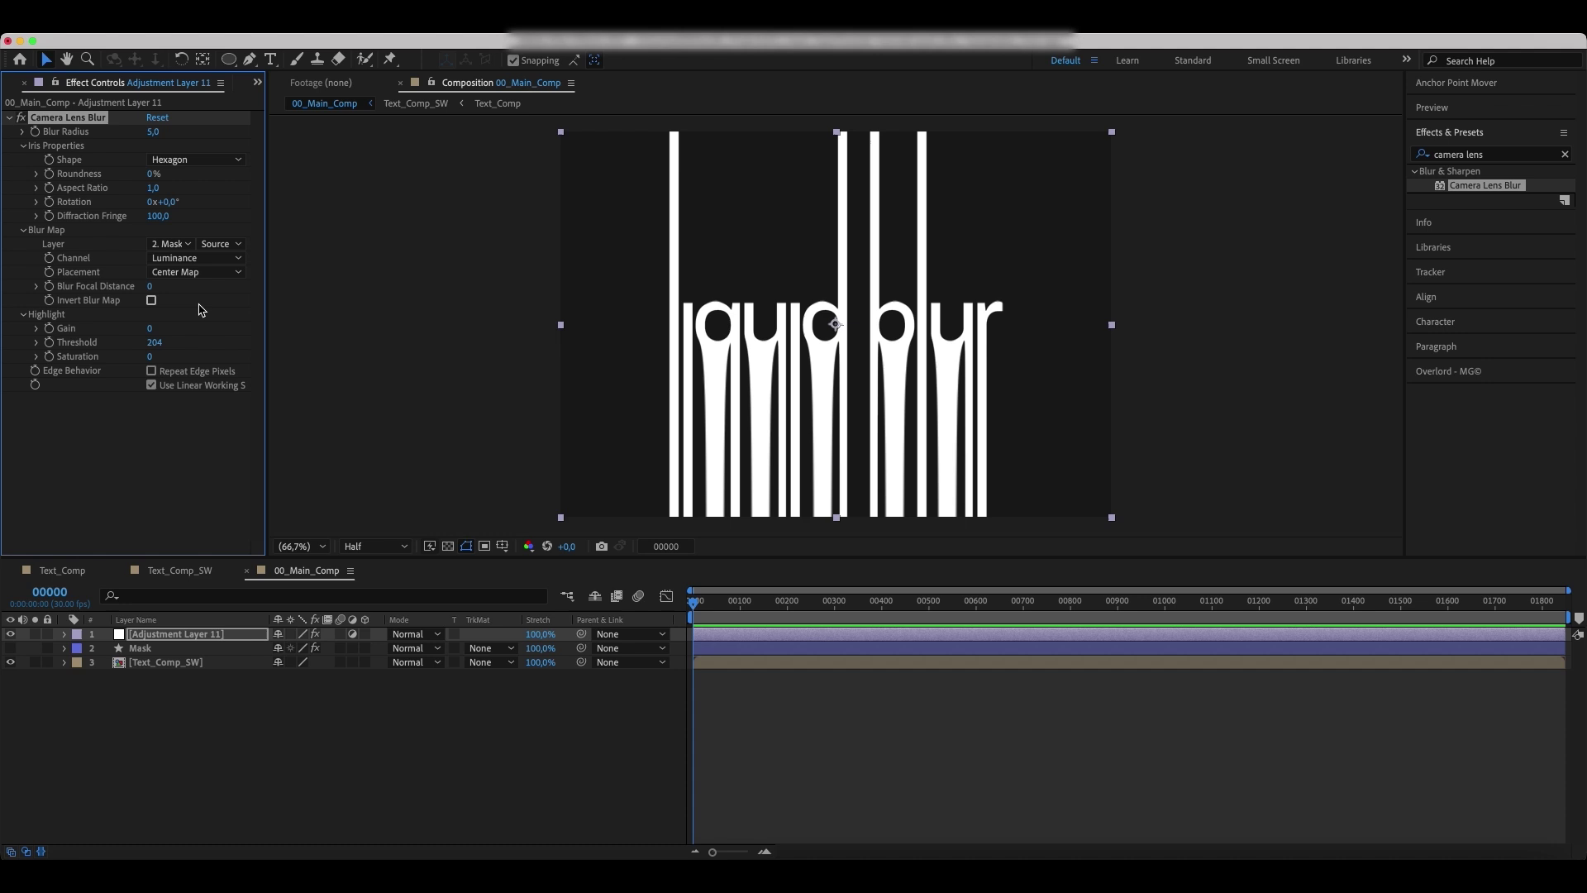
pyautogui.click(220, 244)
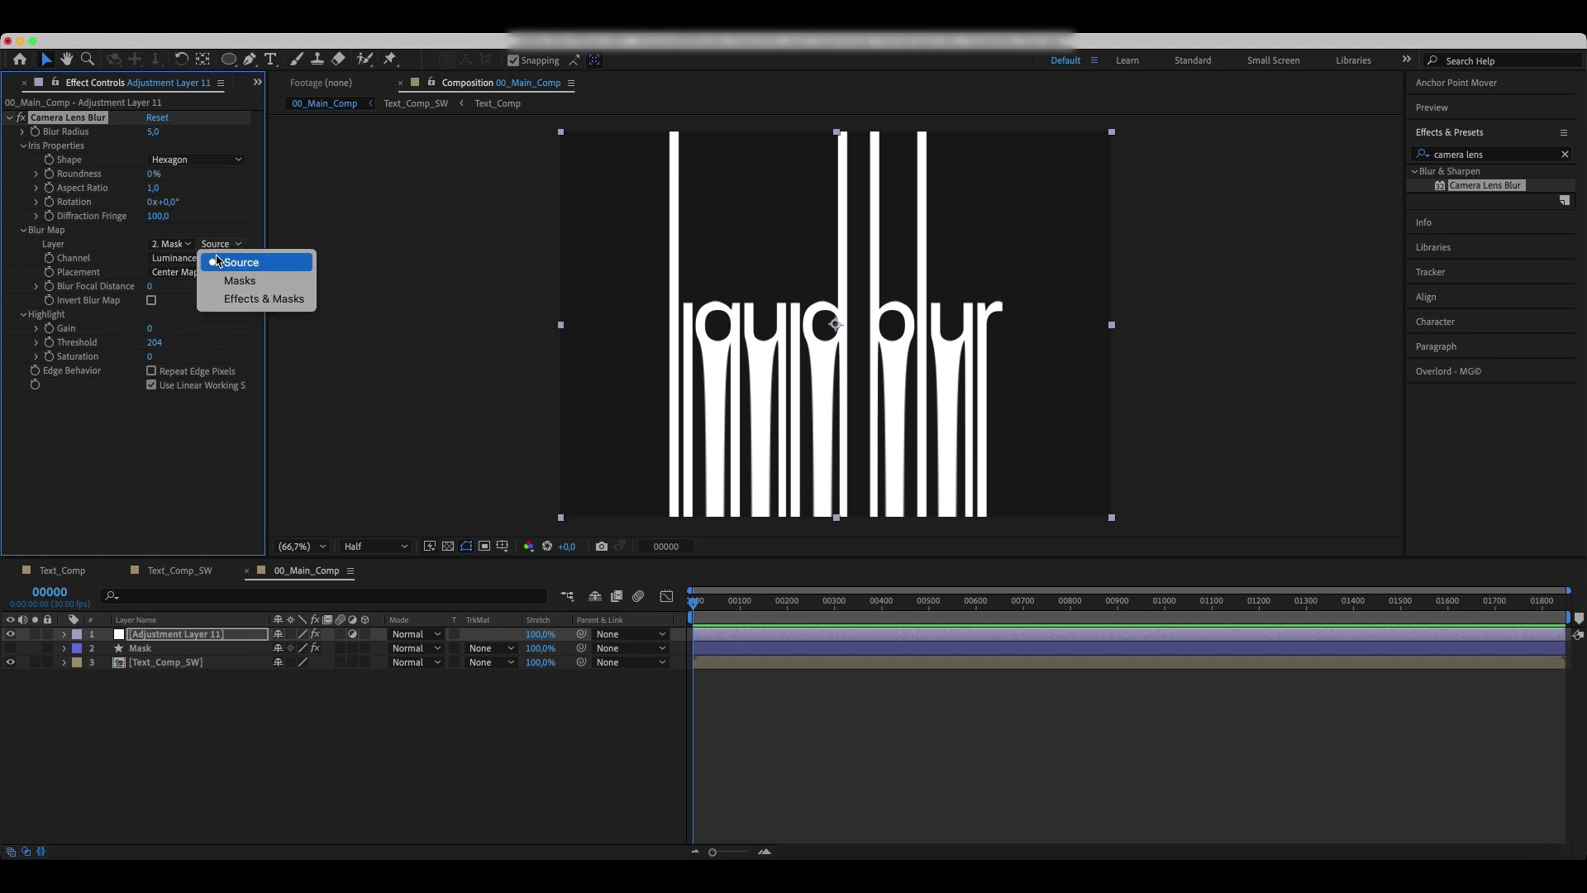
pyautogui.click(222, 301)
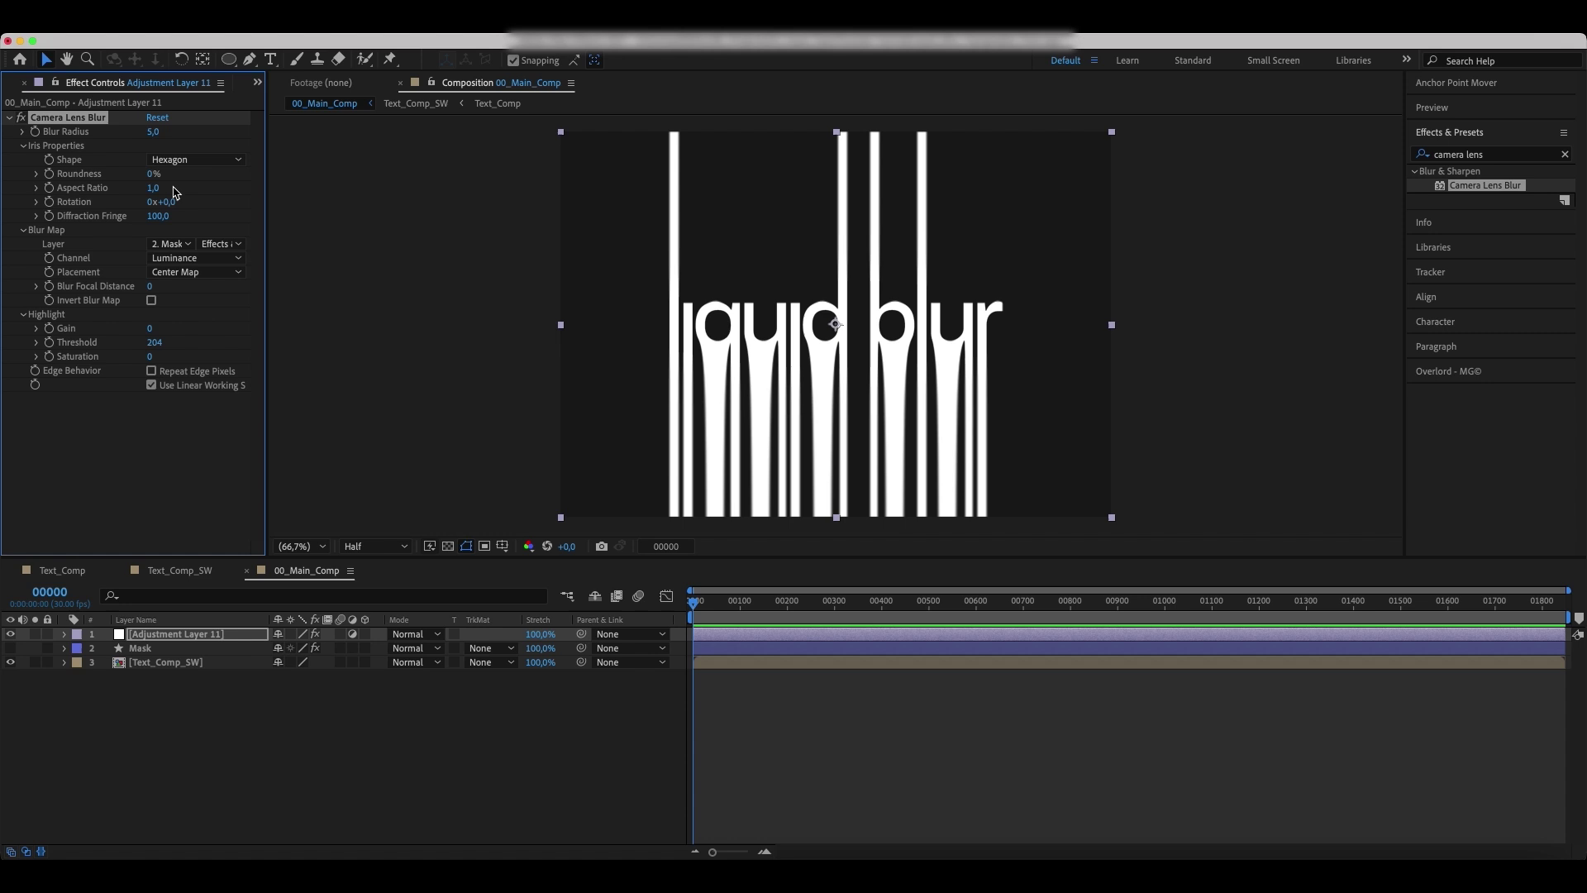
# Set blur radius 35, aspect ratio 1.5, rotation 90° and enable Repeat Edge Pixels.
pyautogui.click(155, 133)
pyautogui.write('35')
pyautogui.press('Return')
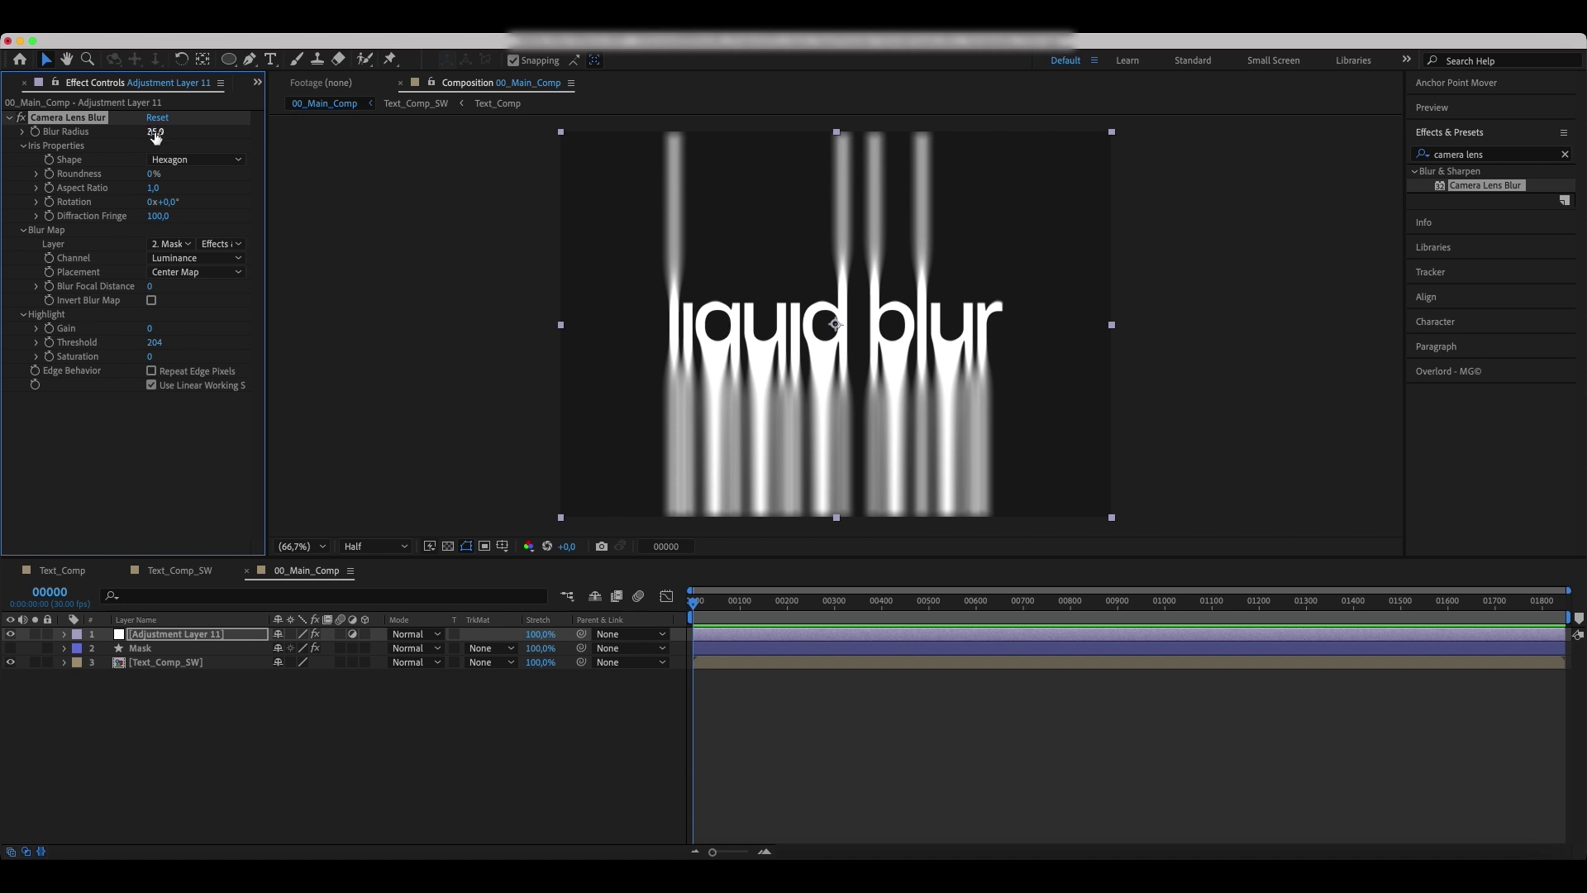
pyautogui.click(156, 189)
pyautogui.write('1,5')
pyautogui.press('Return')
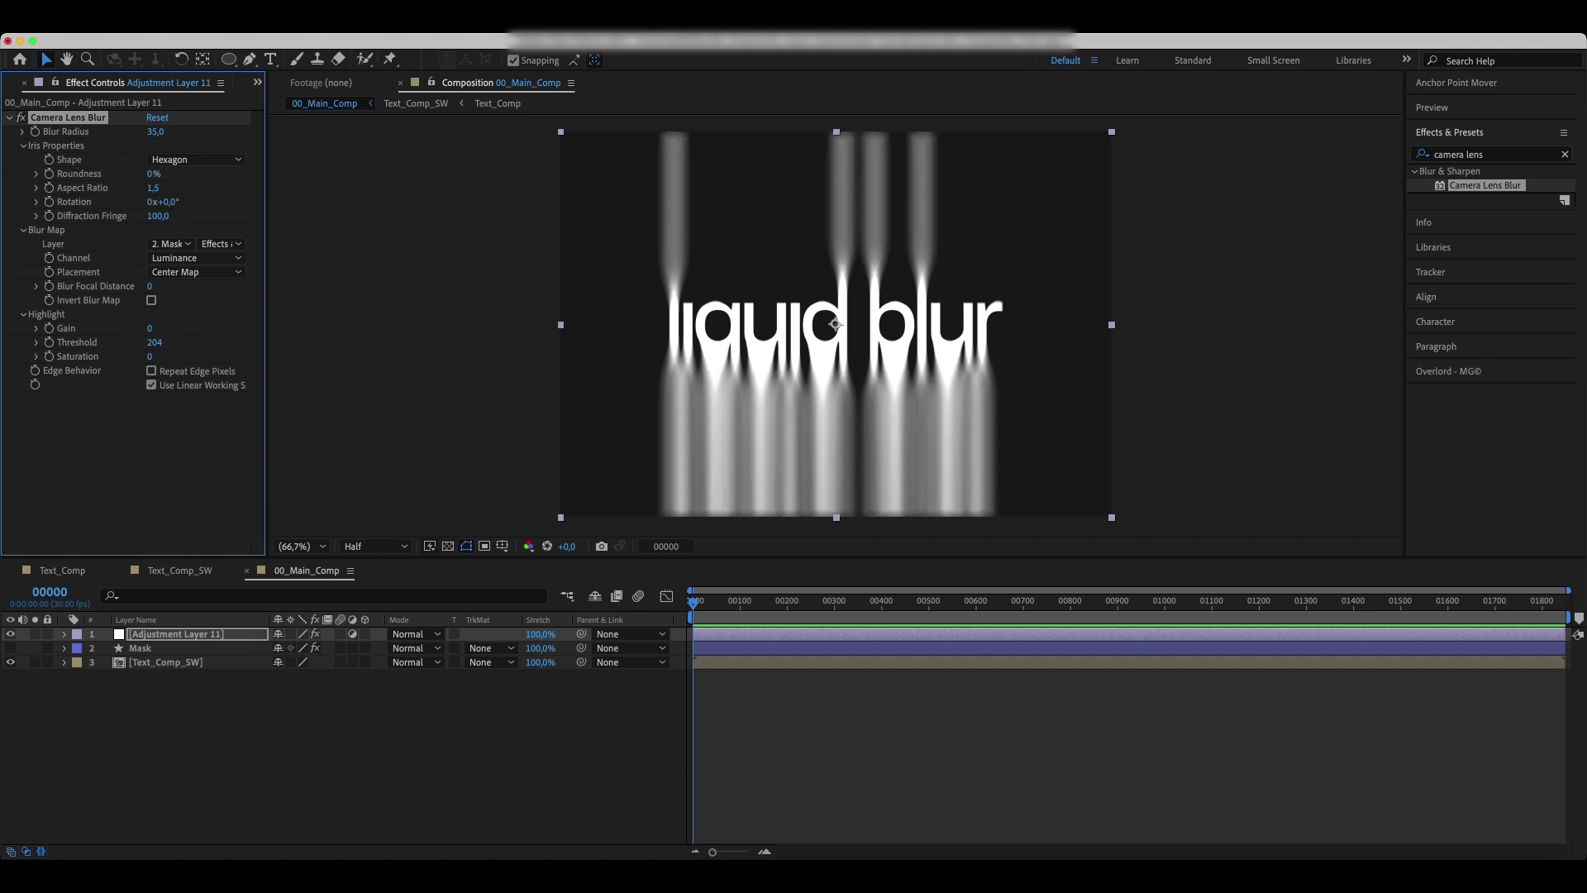
pyautogui.click(168, 202)
pyautogui.write('0')
pyautogui.press('Return')
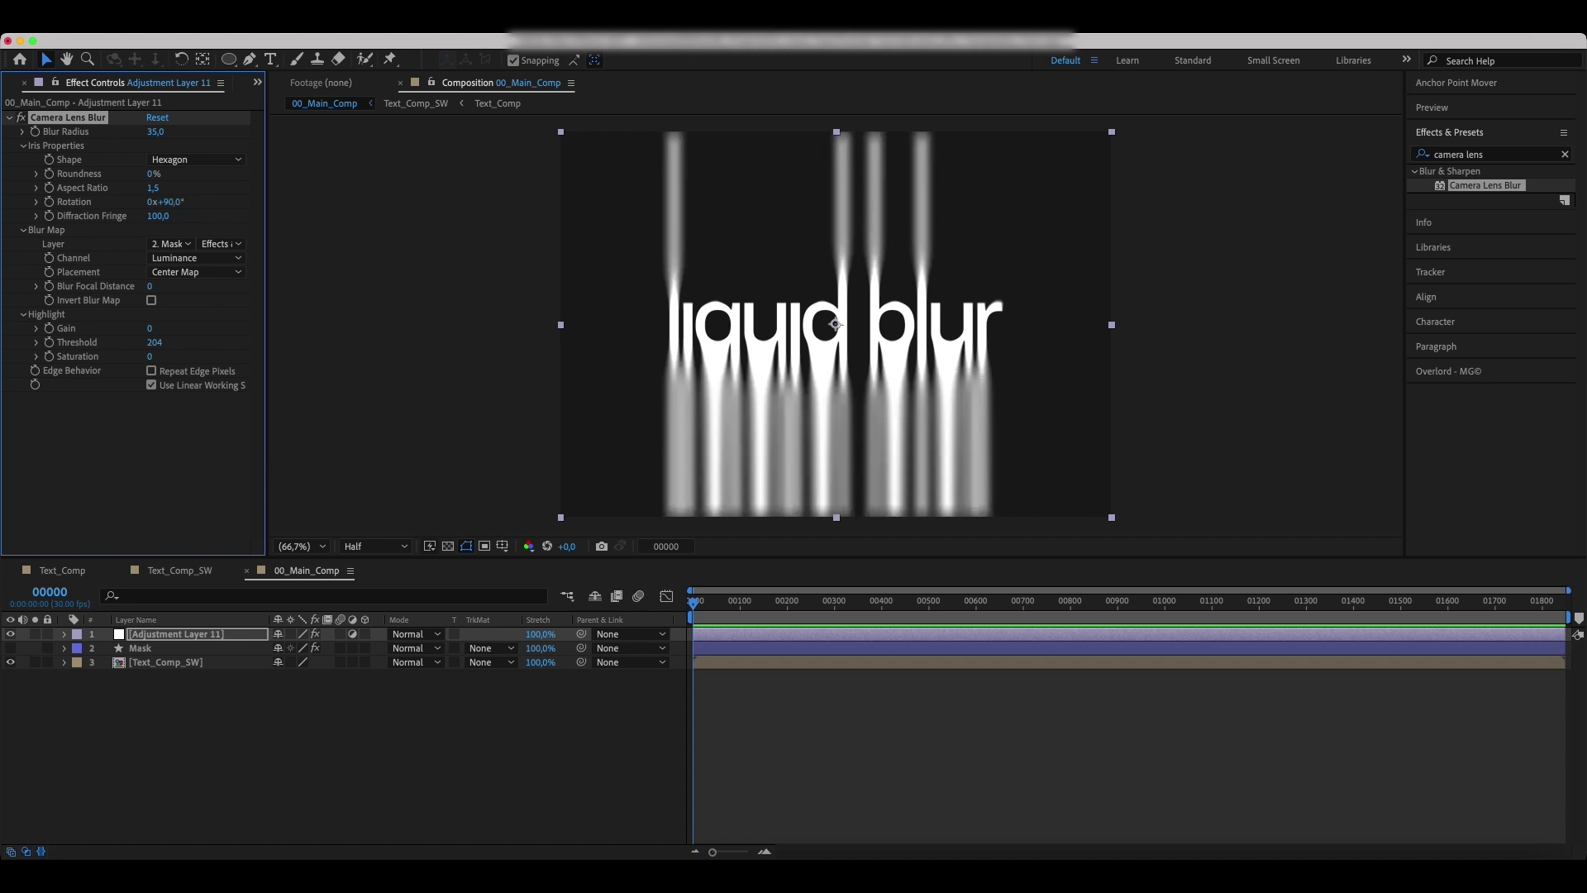
pyautogui.click(153, 372)
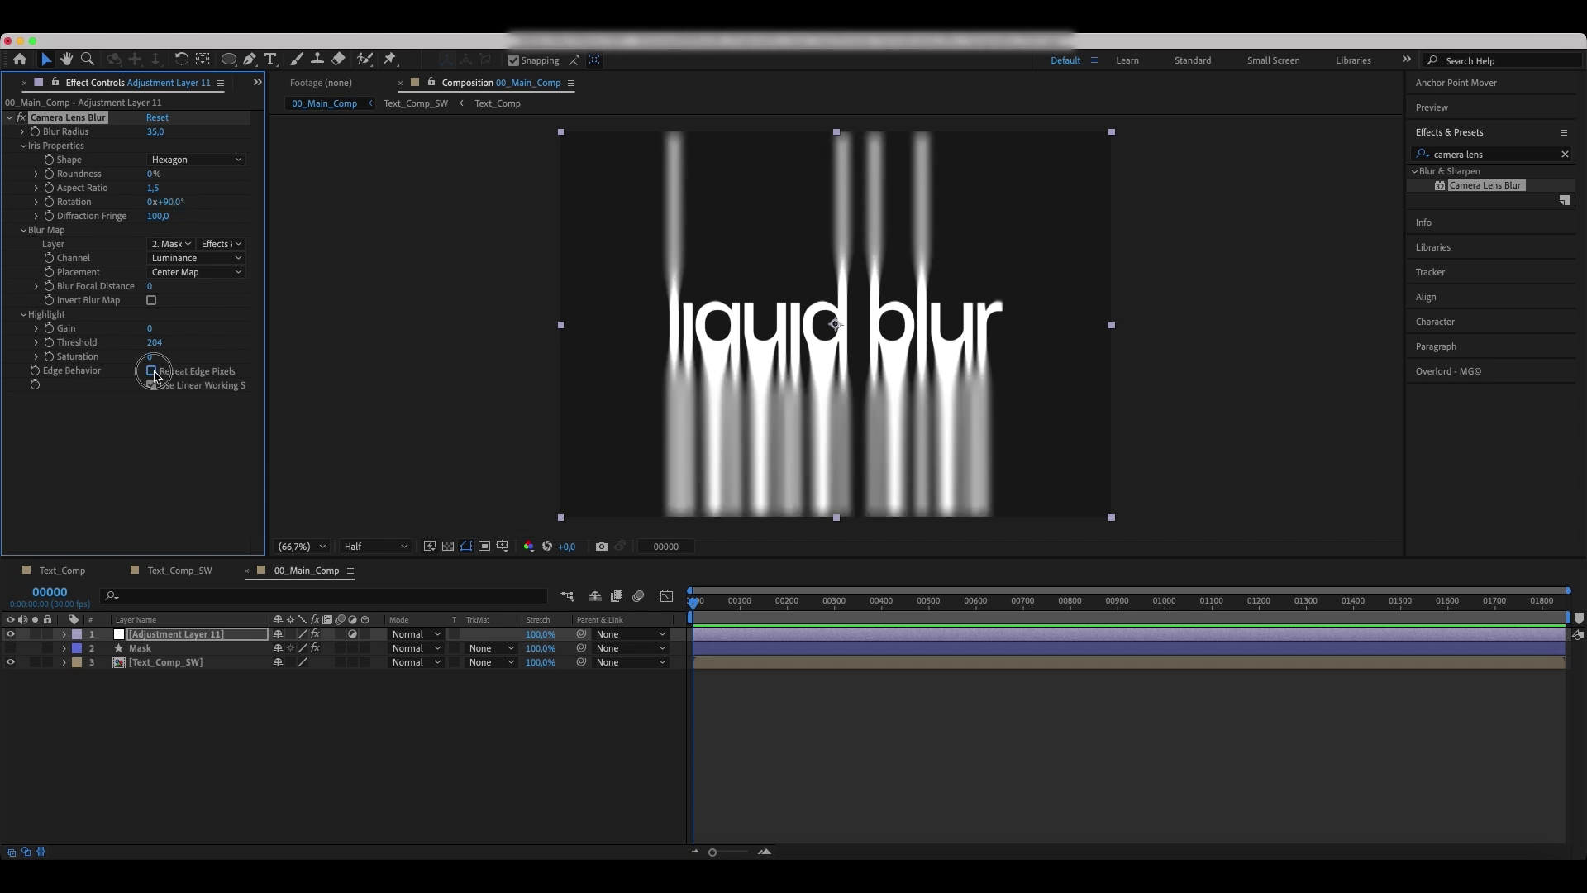
pyautogui.click(172, 648)
# Make the Mask layer visible and set its Opacity to 0%.
pyautogui.click(10, 648)
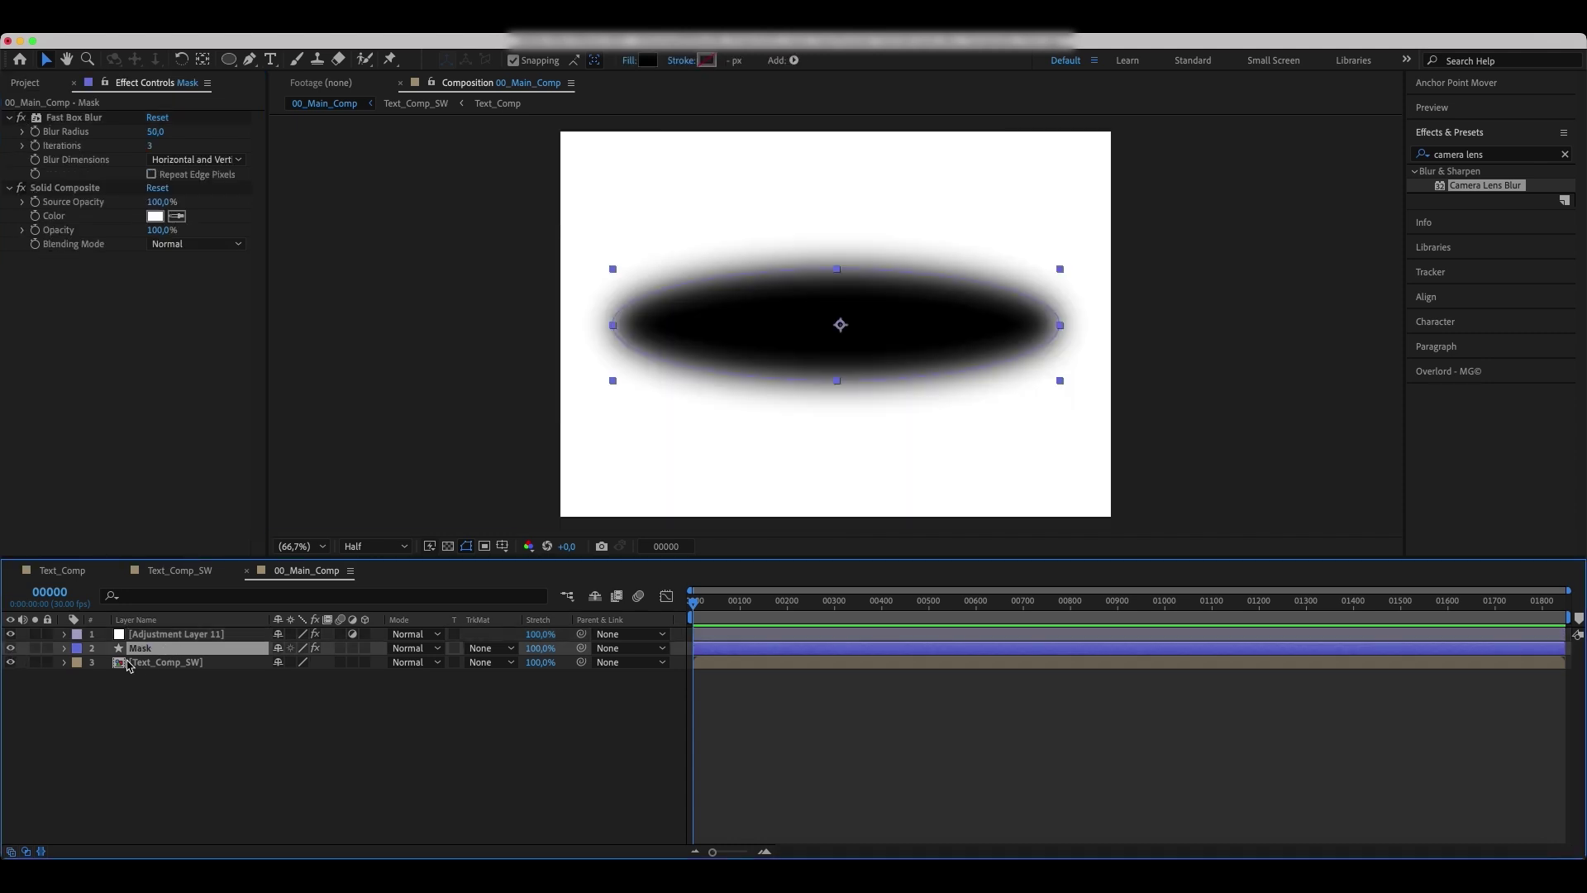
pyautogui.press('t')
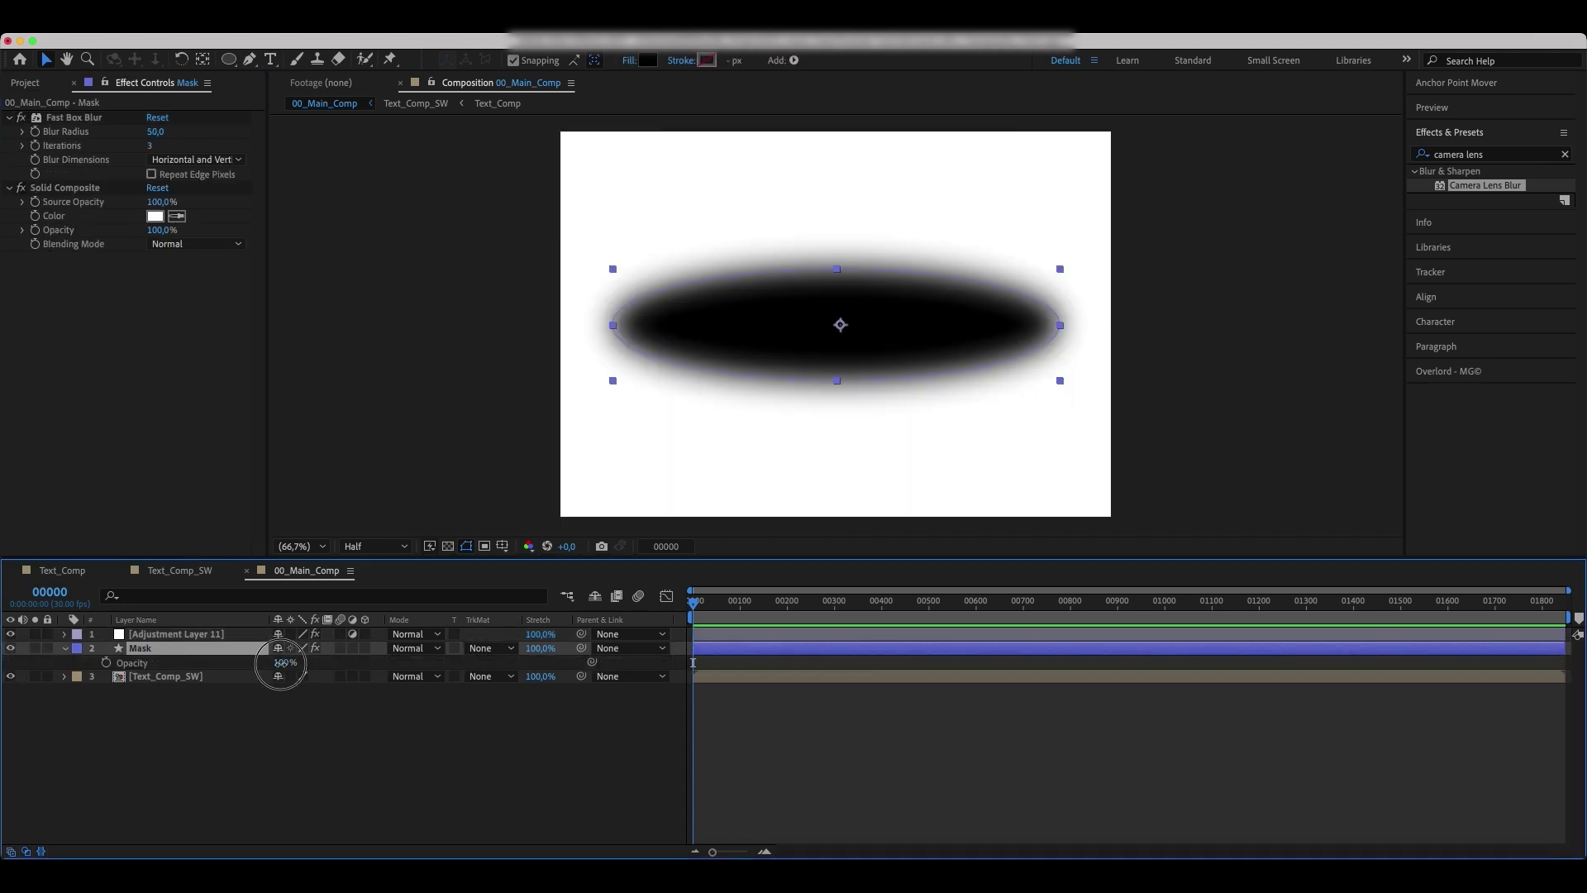
pyautogui.moveTo(280, 662); pyautogui.dragTo(62, 676)
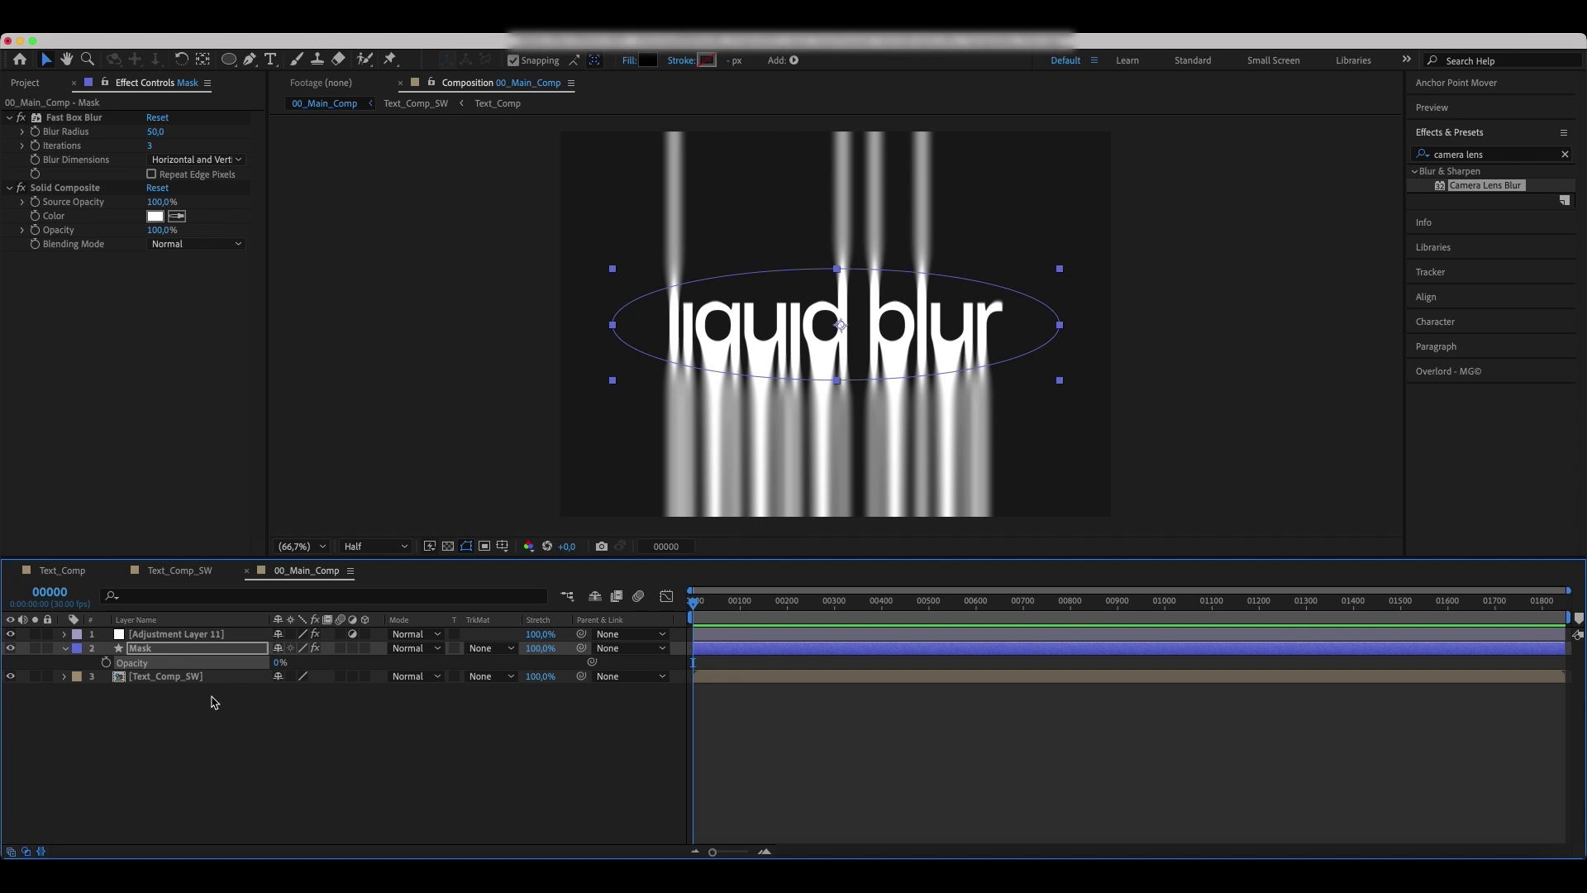
pyautogui.press('t')
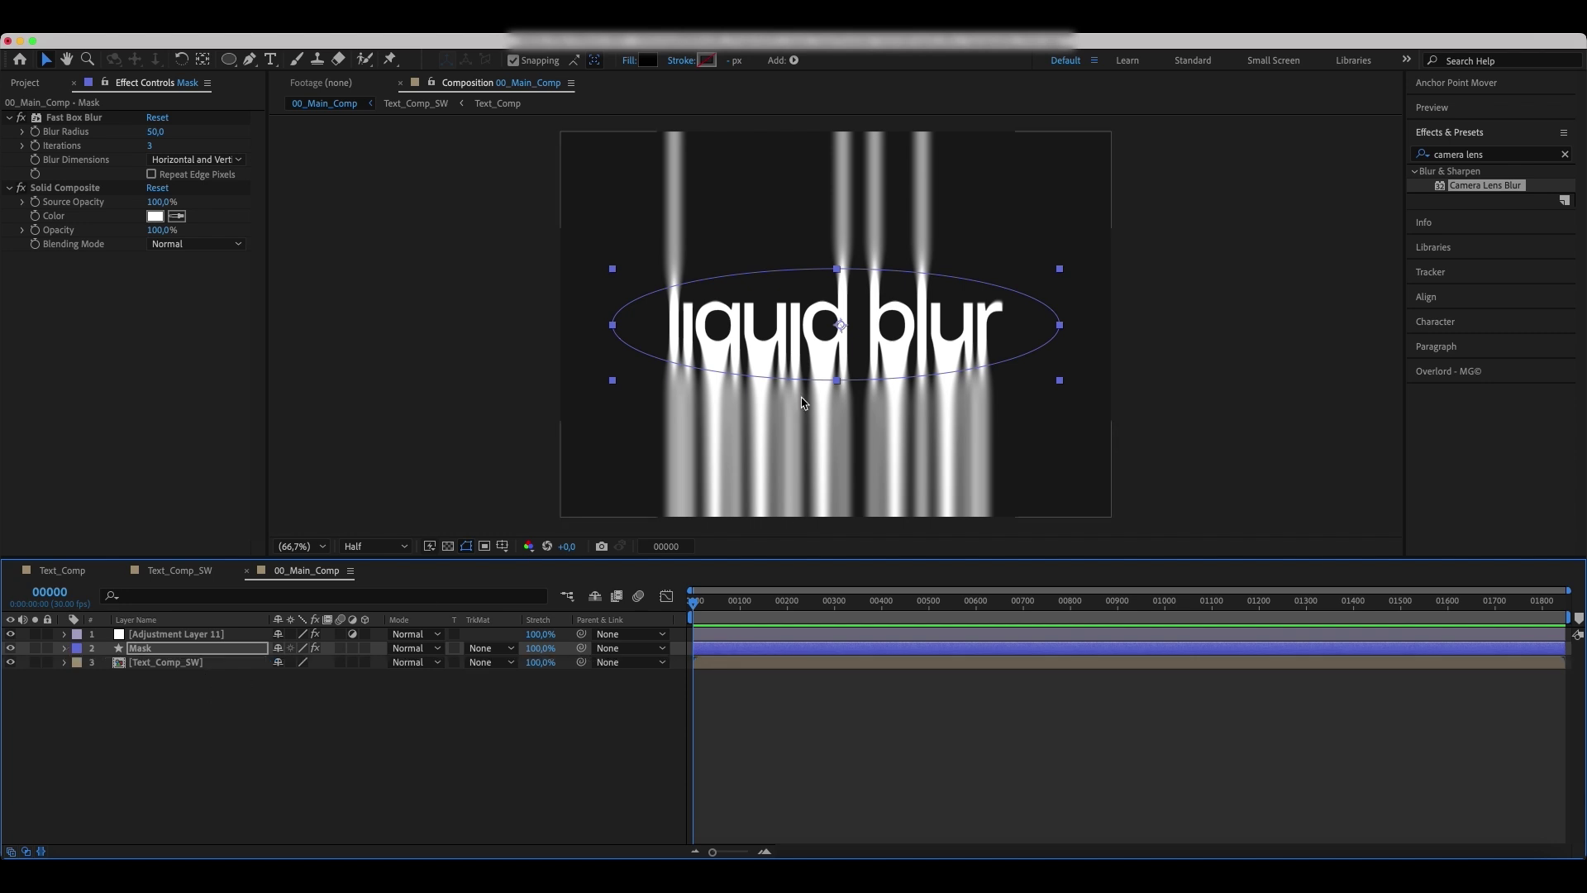
# Squash the mask ellipse into a narrow band around the text.
pyautogui.click(840, 384)
pyautogui.moveTo(838, 381); pyautogui.dragTo(842, 365)
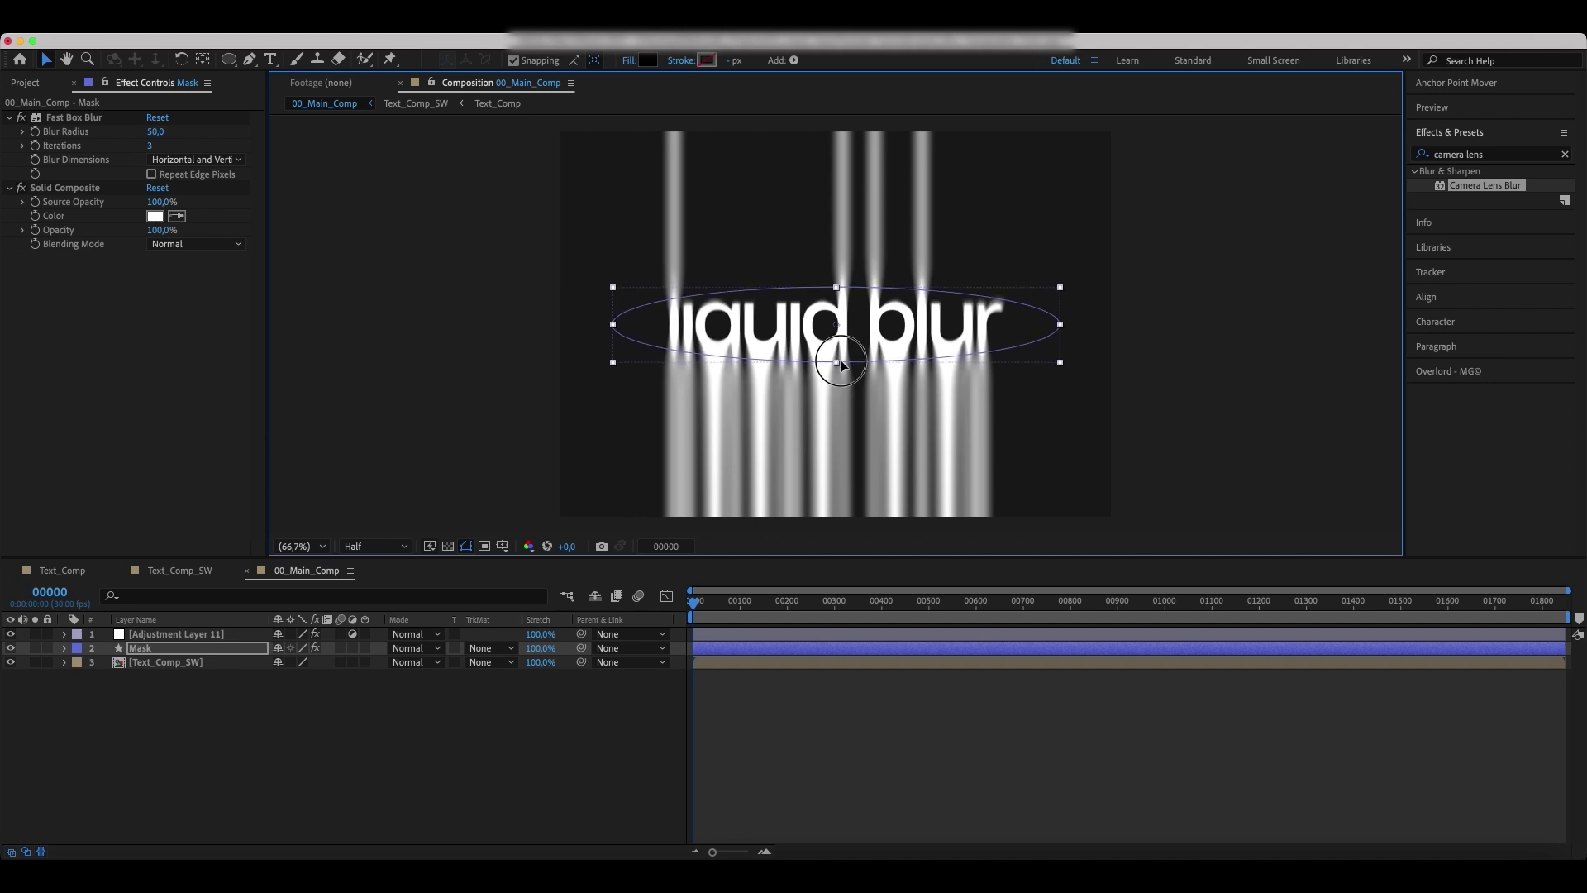
pyautogui.press('Up')
pyautogui.press('Up')
pyautogui.press('Up')
pyautogui.press('Up')
pyautogui.press('Up')
pyautogui.press('Up')
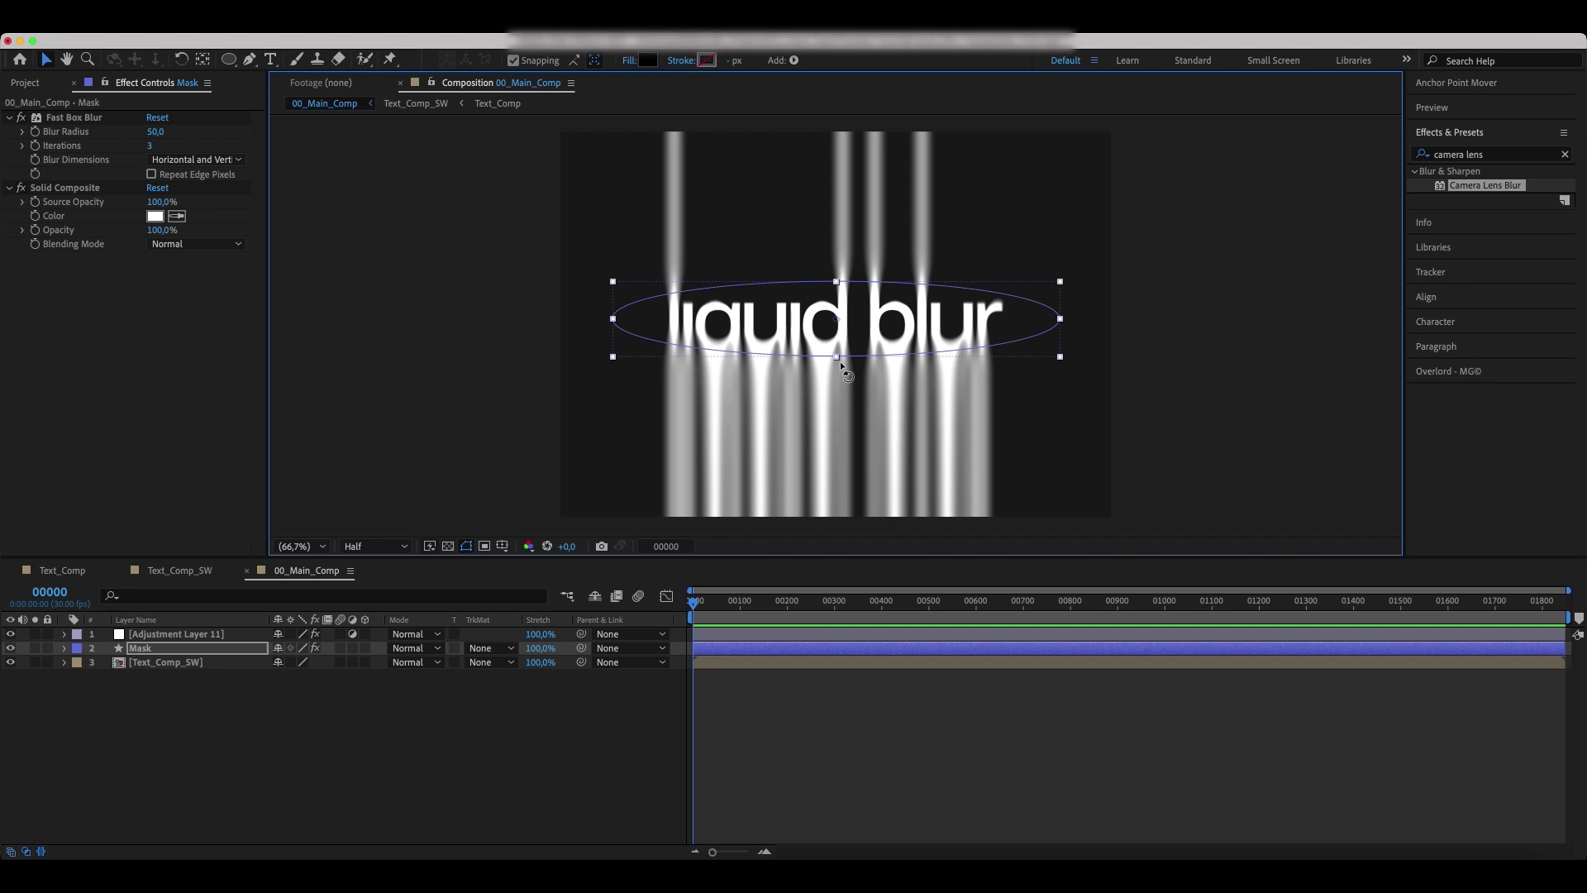
pyautogui.press('Down')
pyautogui.press('Down')
pyautogui.press('Down')
pyautogui.press('Down')
pyautogui.press('Down')
pyautogui.press('Down')
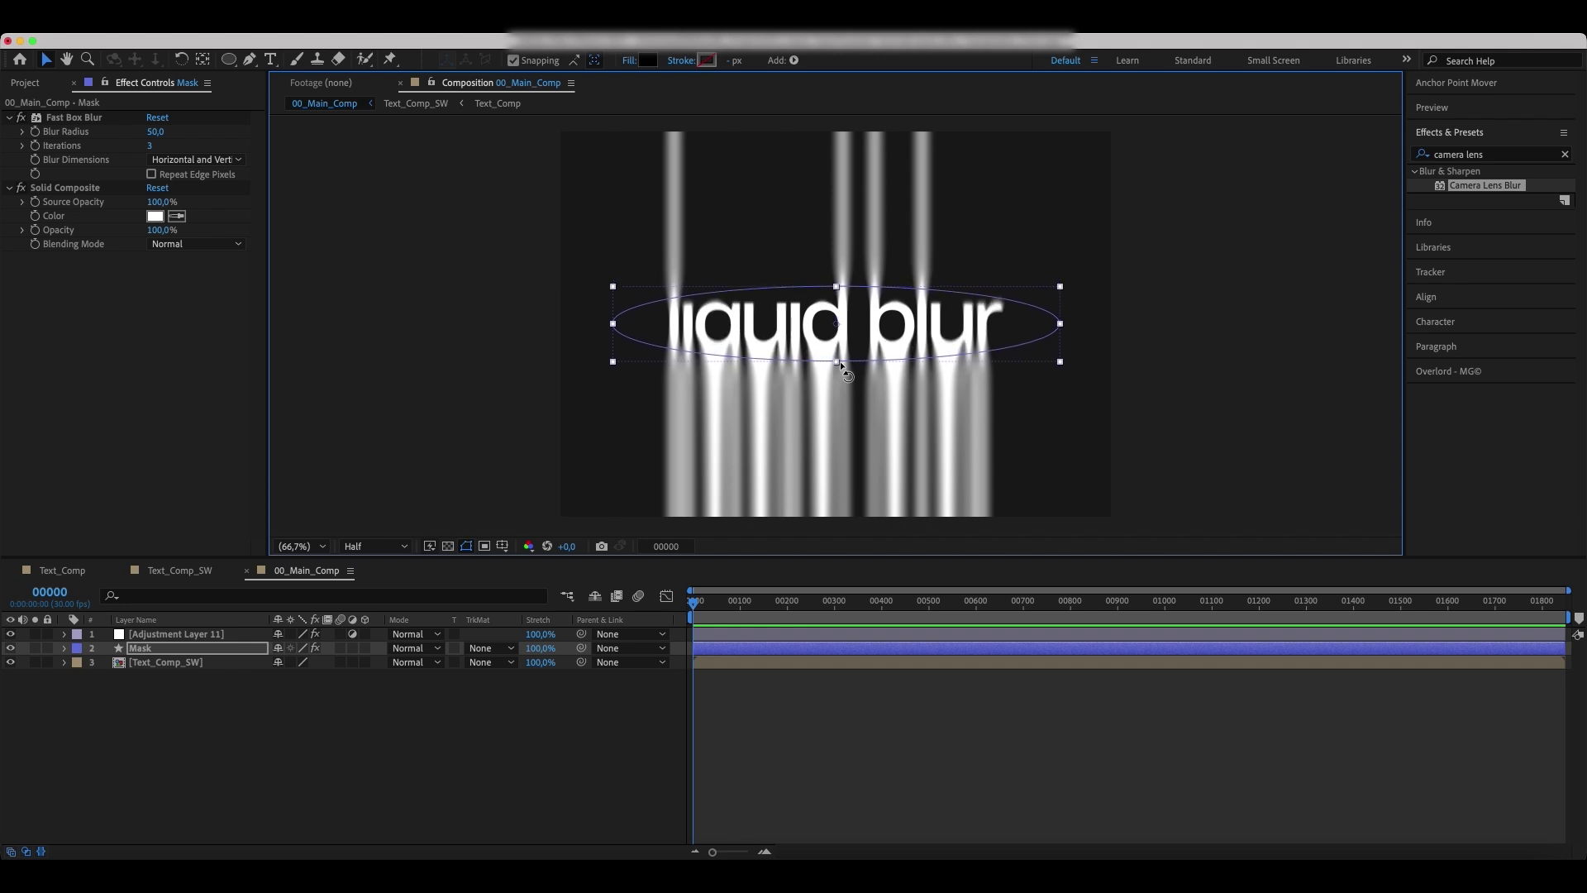
pyautogui.hotkey('ctrl', 'Up')
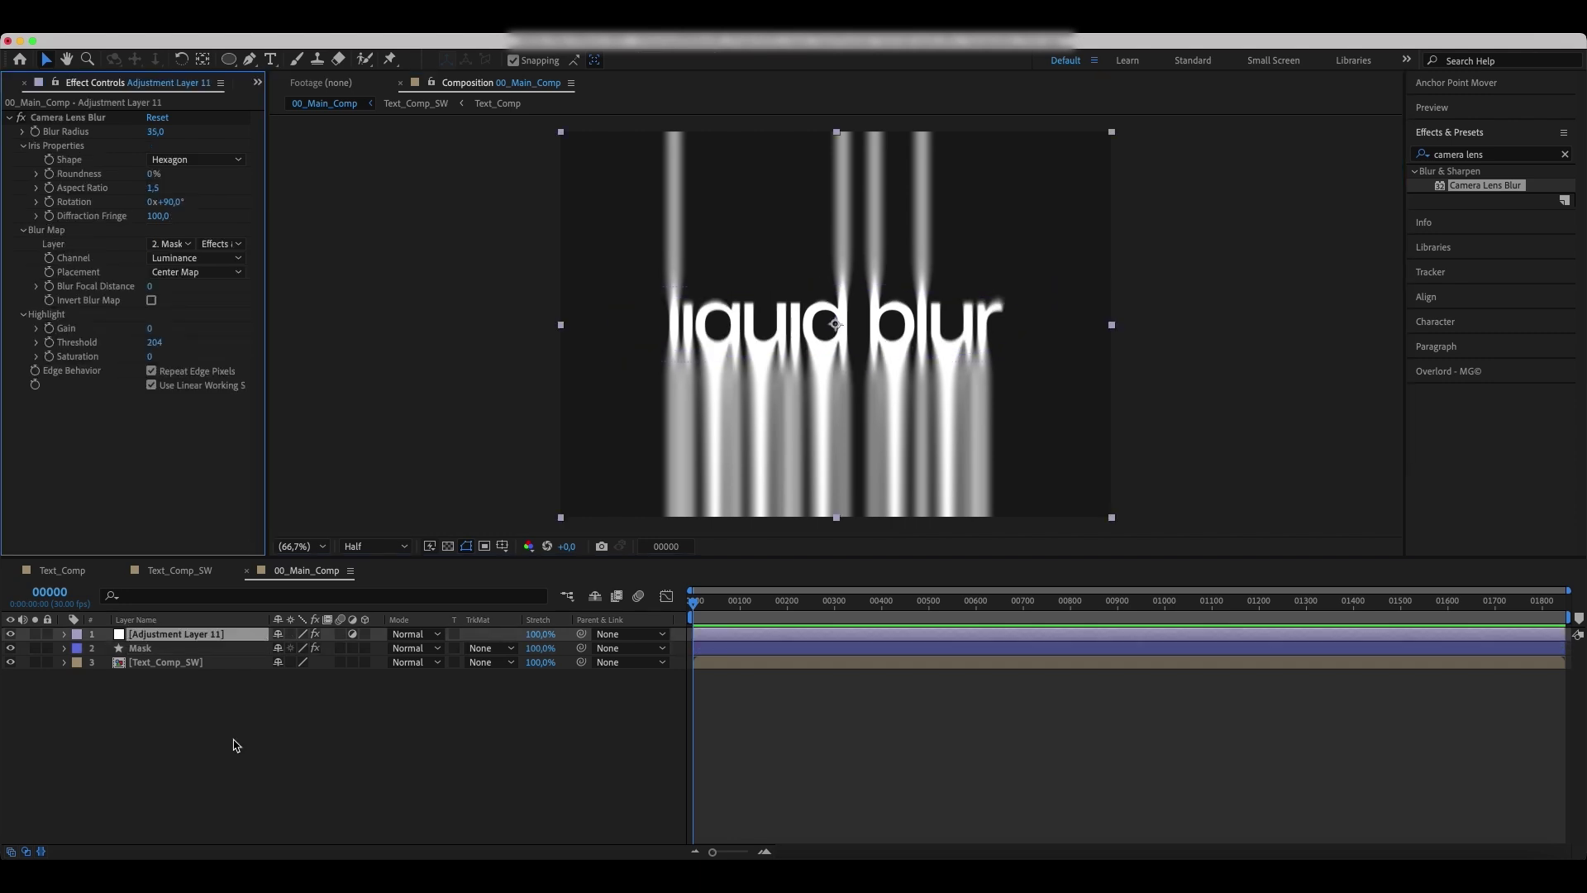
# Create a black solid named Fractal_Noise.
pyautogui.rightClick(223, 737)
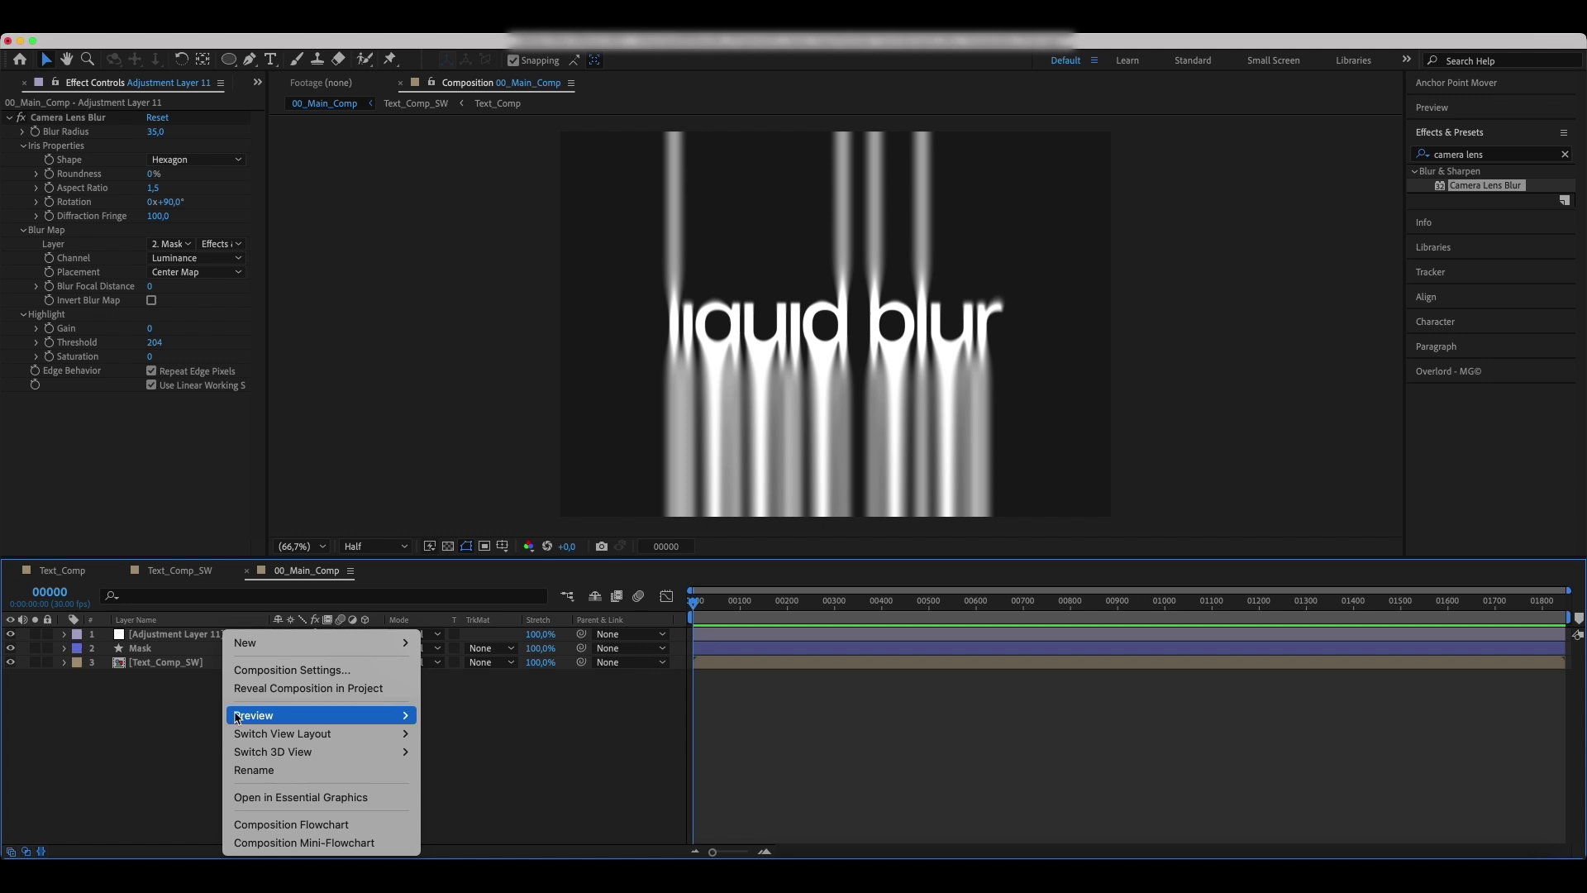
pyautogui.moveTo(310, 642)
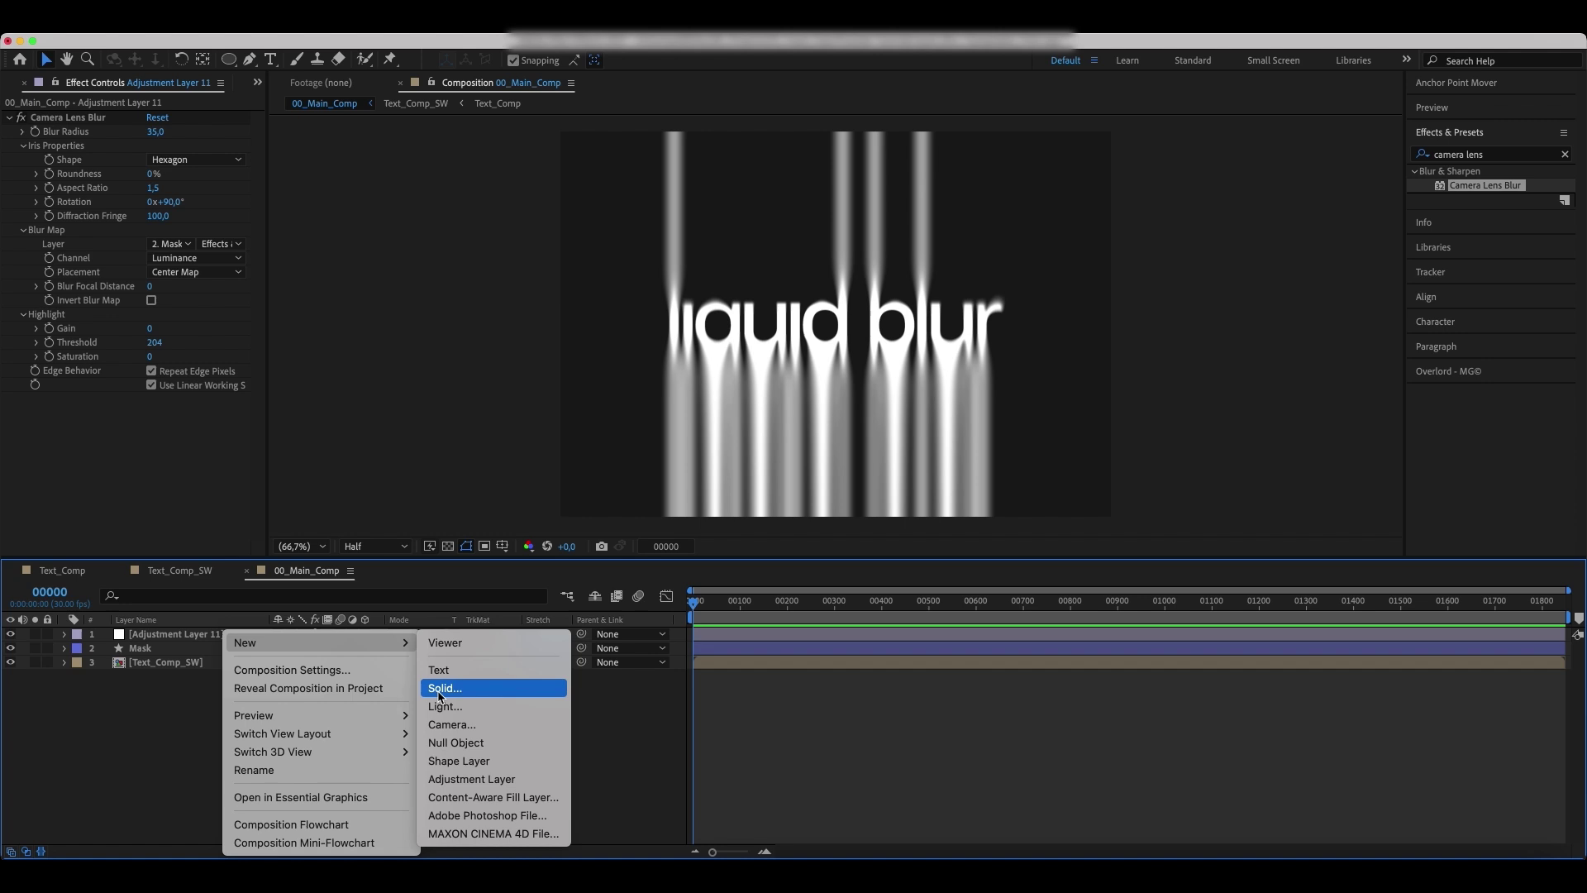
pyautogui.click(446, 690)
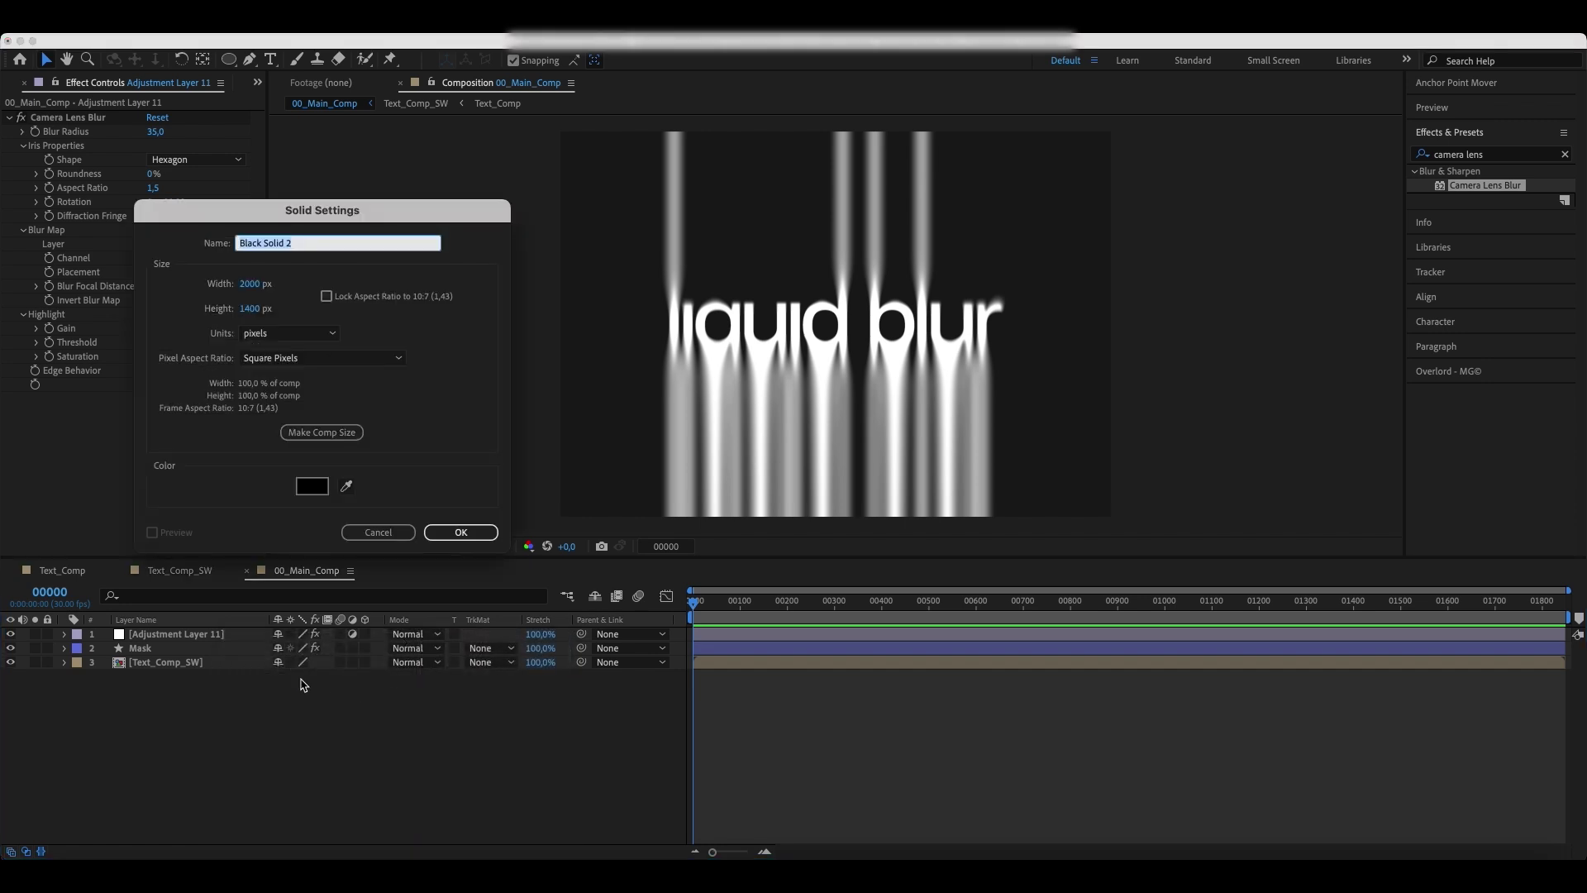
pyautogui.write('F')
pyautogui.write('_Noise')
pyautogui.click(301, 488)
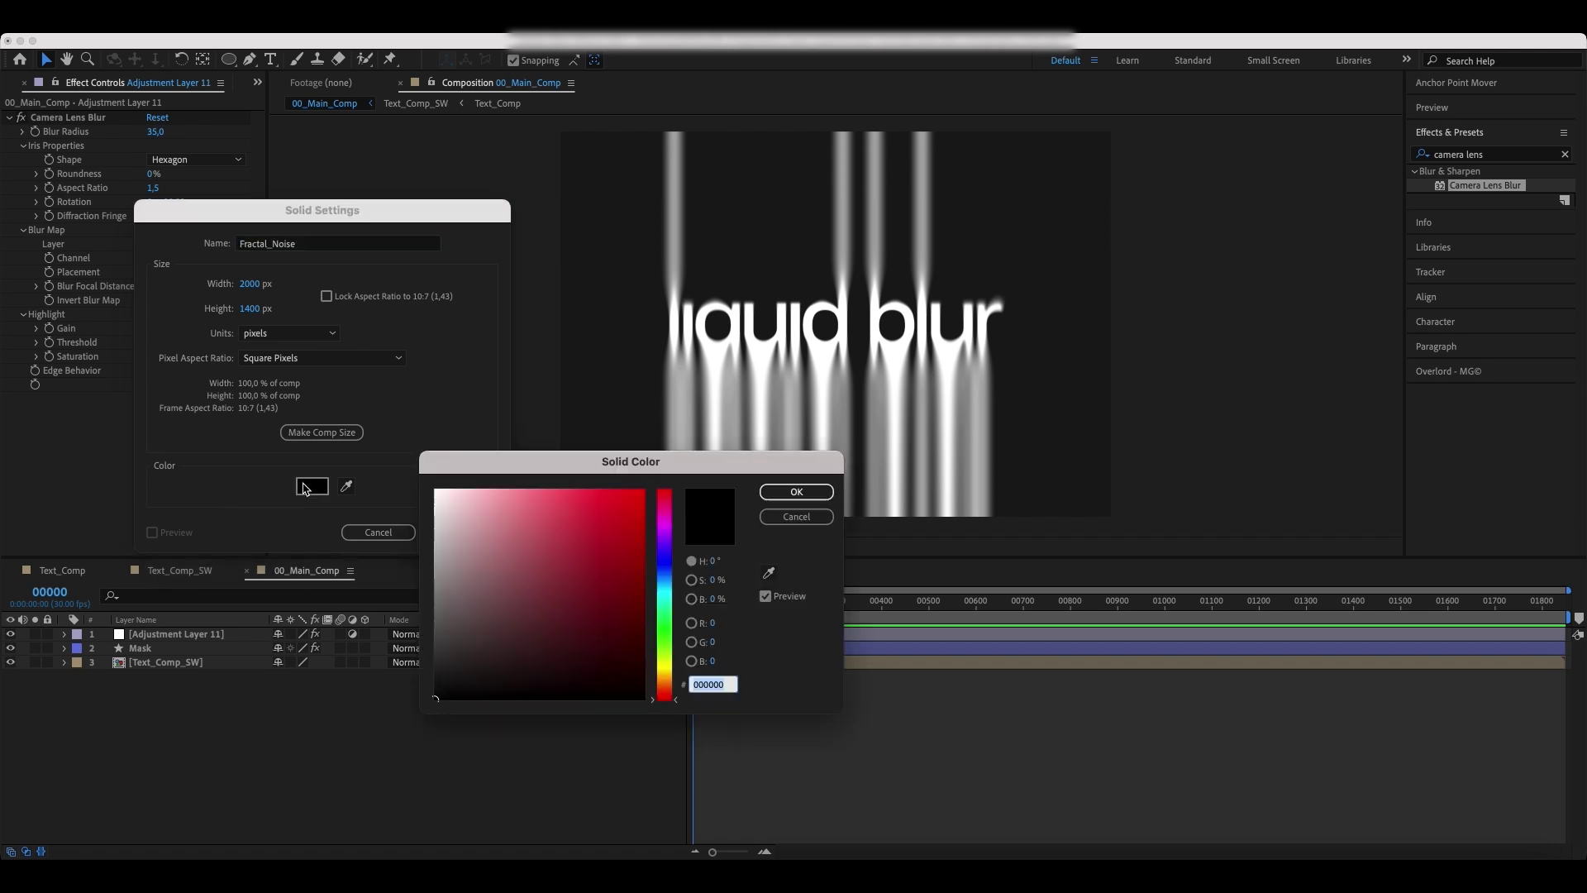
pyautogui.click(782, 491)
pyautogui.click(461, 531)
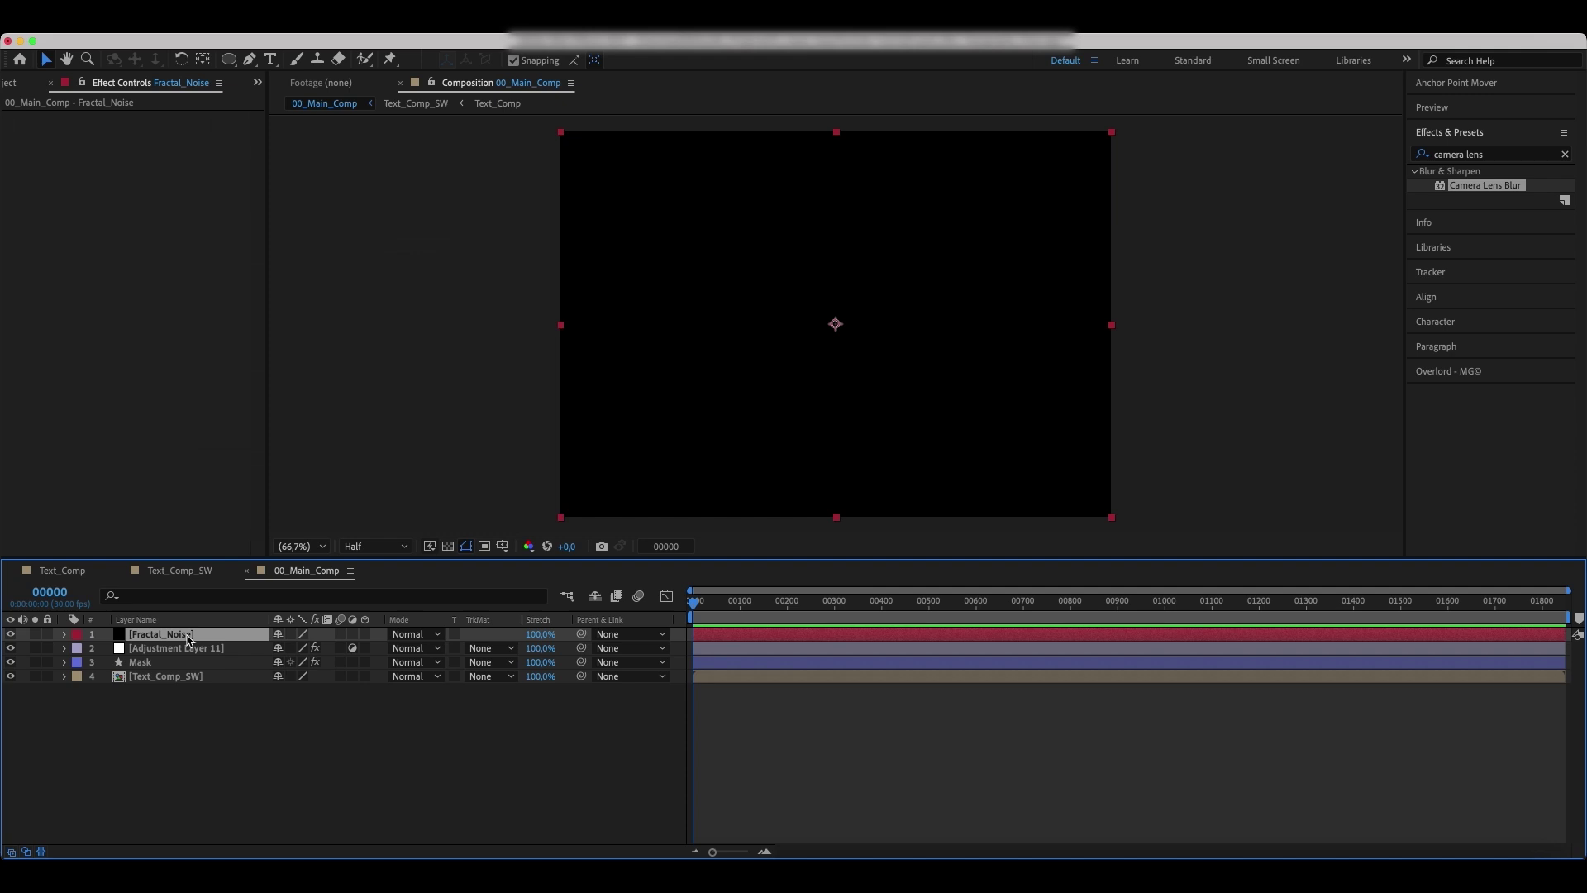
# Move Fractal_Noise to the bottom of the stack and search effects for 'fractal'.
pyautogui.moveTo(188, 634); pyautogui.dragTo(169, 691)
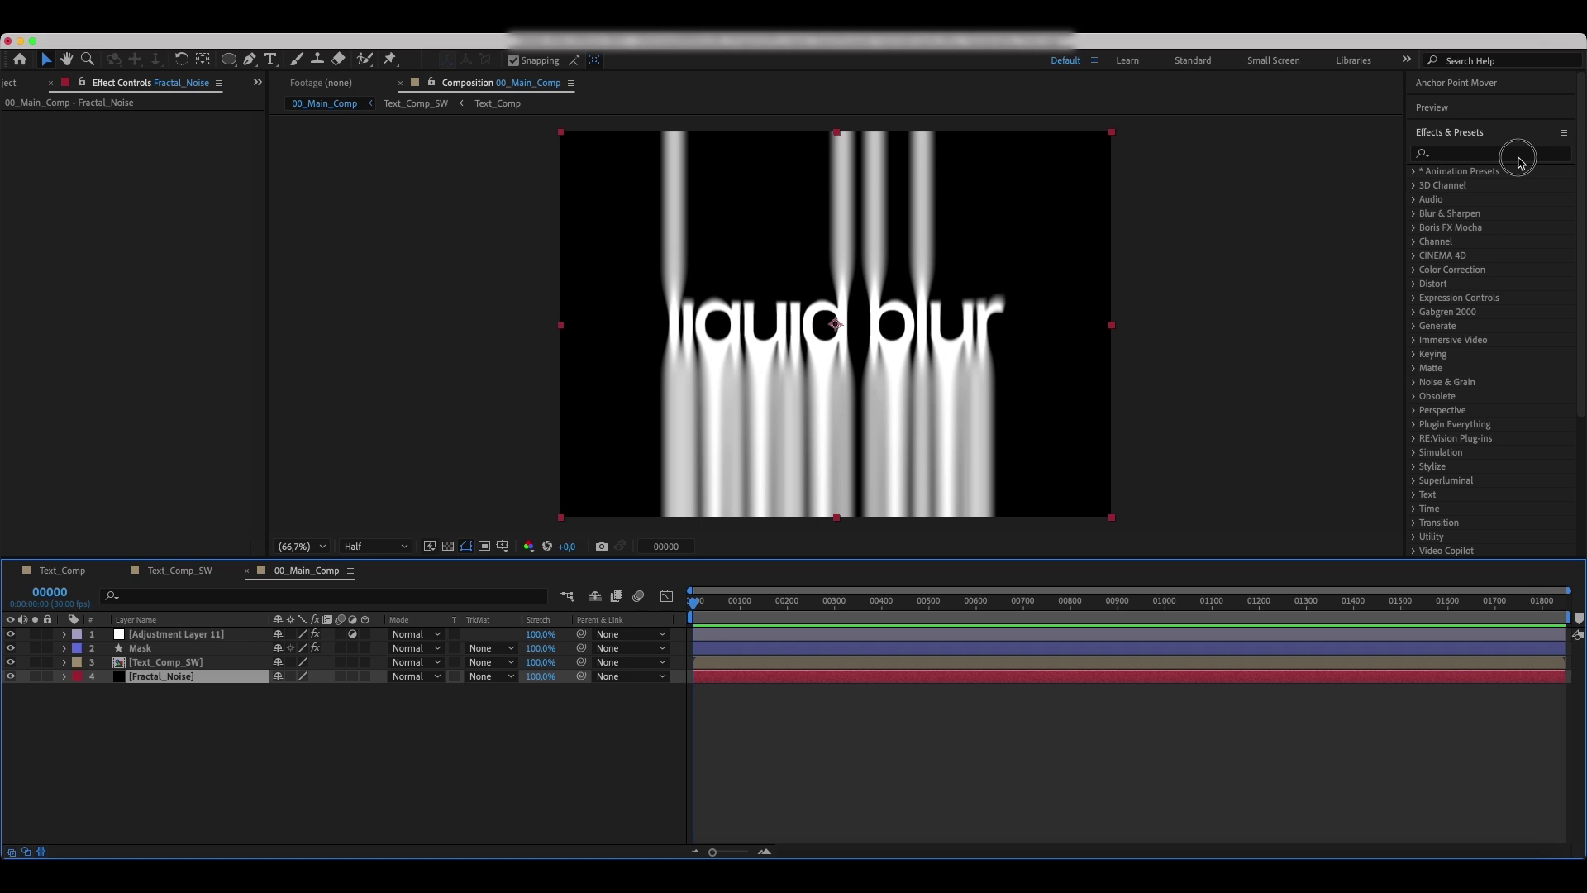
pyautogui.click(1516, 156)
pyautogui.write('frac')
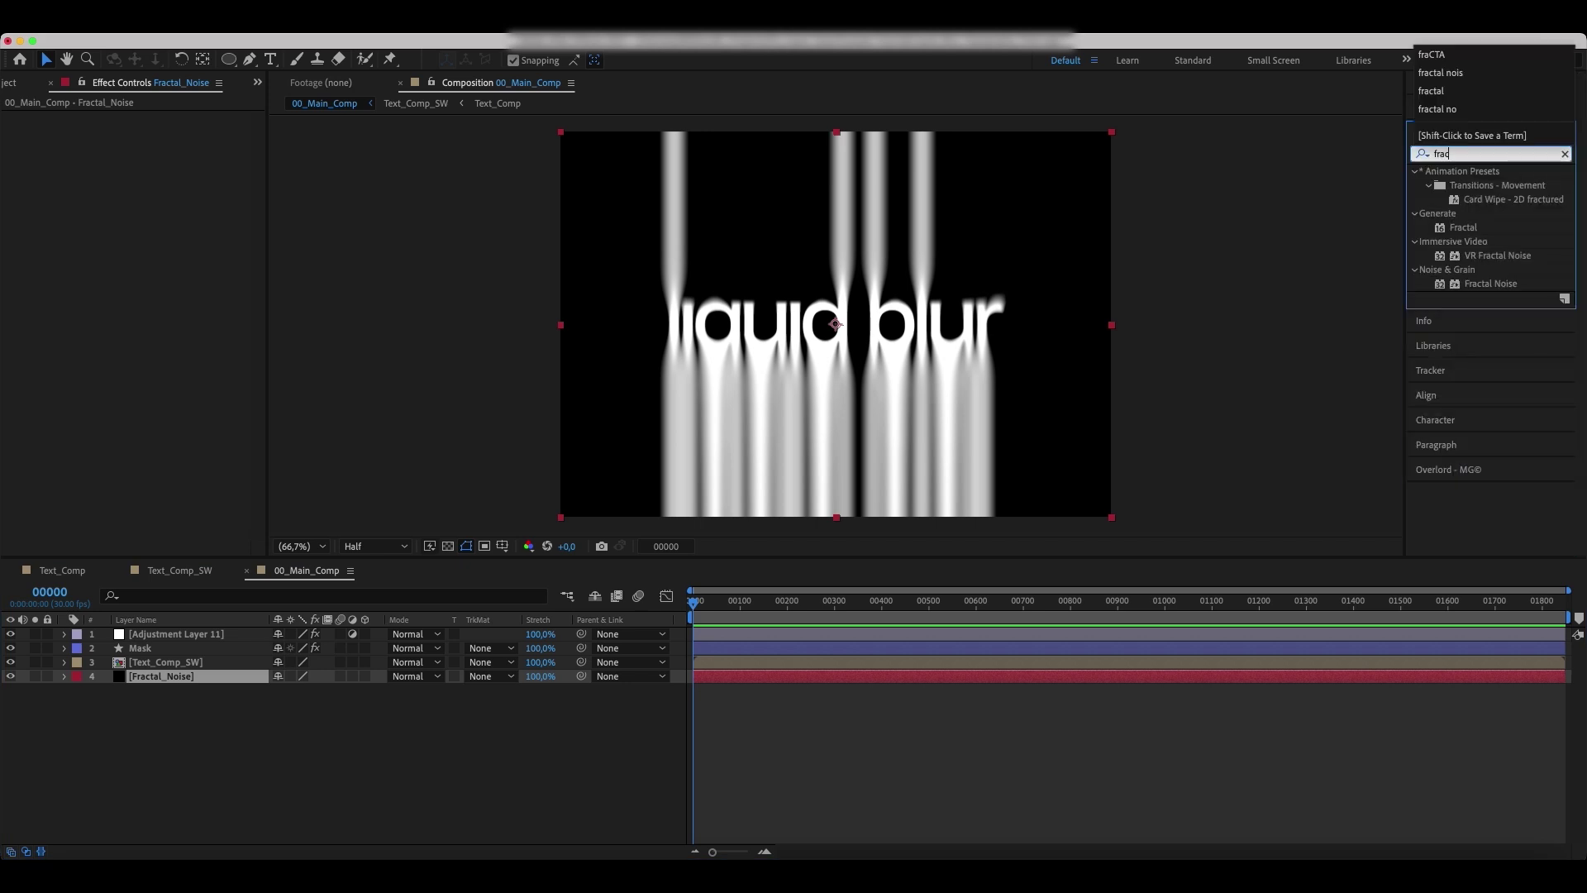
pyautogui.write('ta')
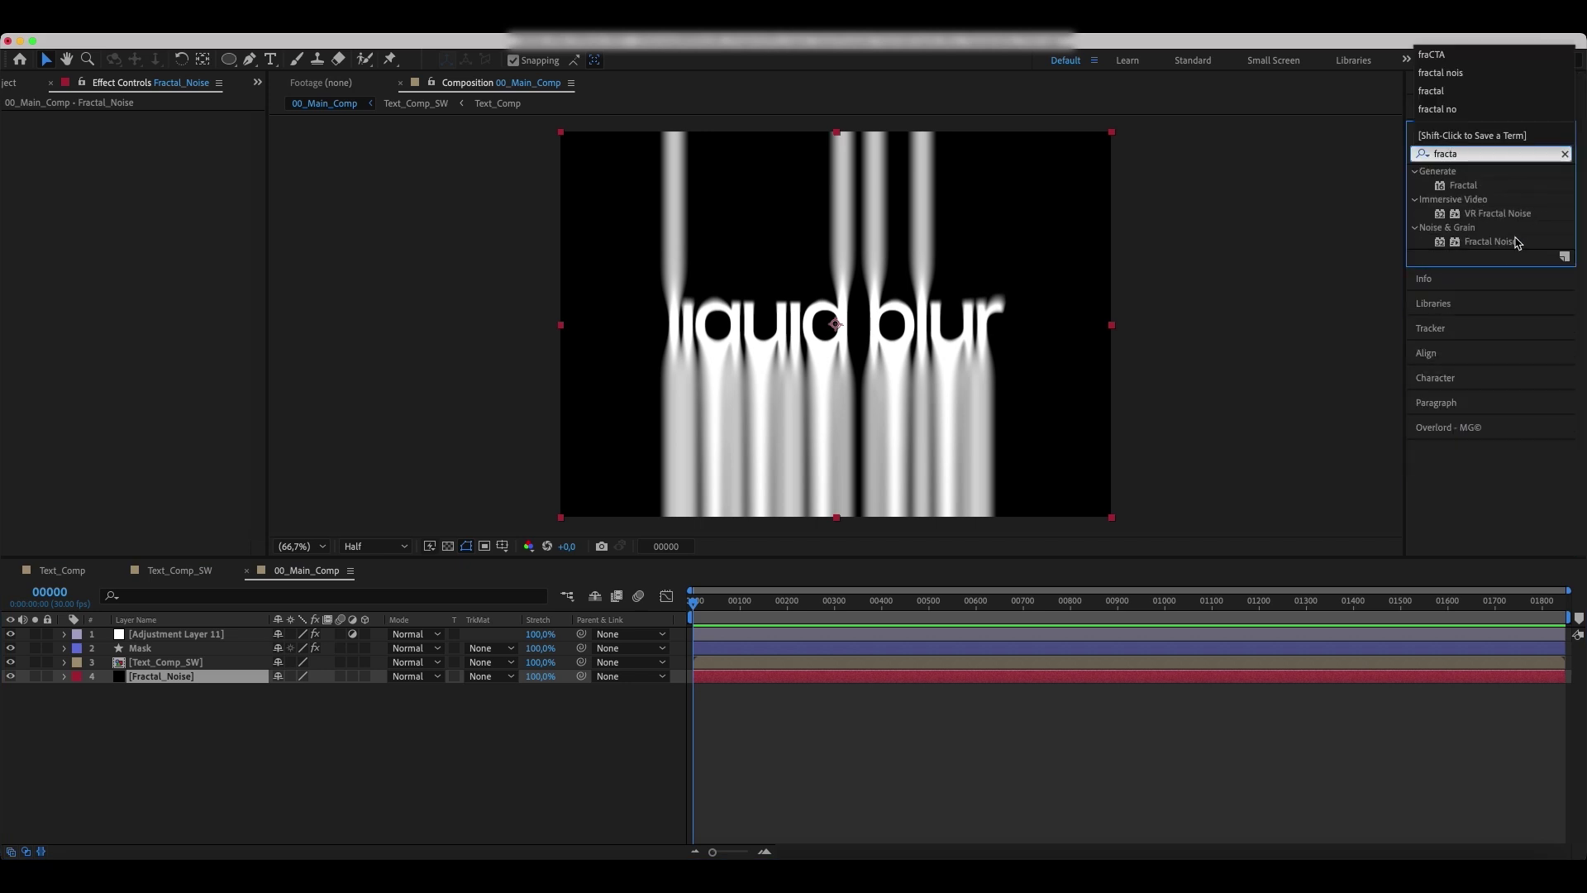
# Apply Fractal Noise to the solid, solo it, and set Fractal Type to Smeary.
pyautogui.moveTo(1491, 242)
pyautogui.mouseDown()
pyautogui.moveTo(302, 594)
pyautogui.moveTo(212, 676)
pyautogui.mouseUp()
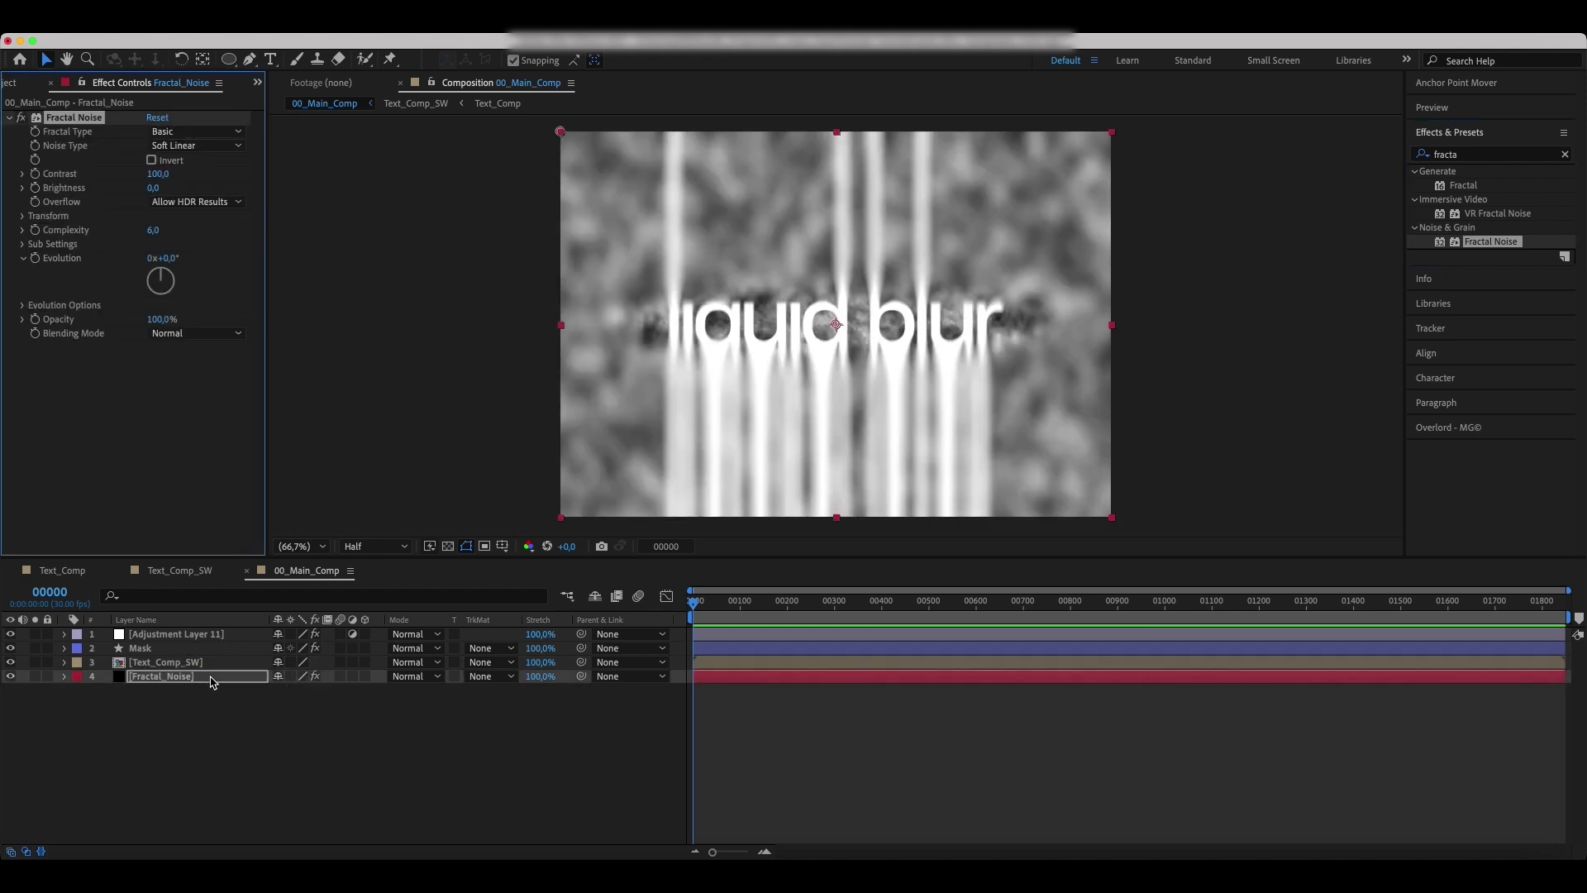
pyautogui.click(34, 676)
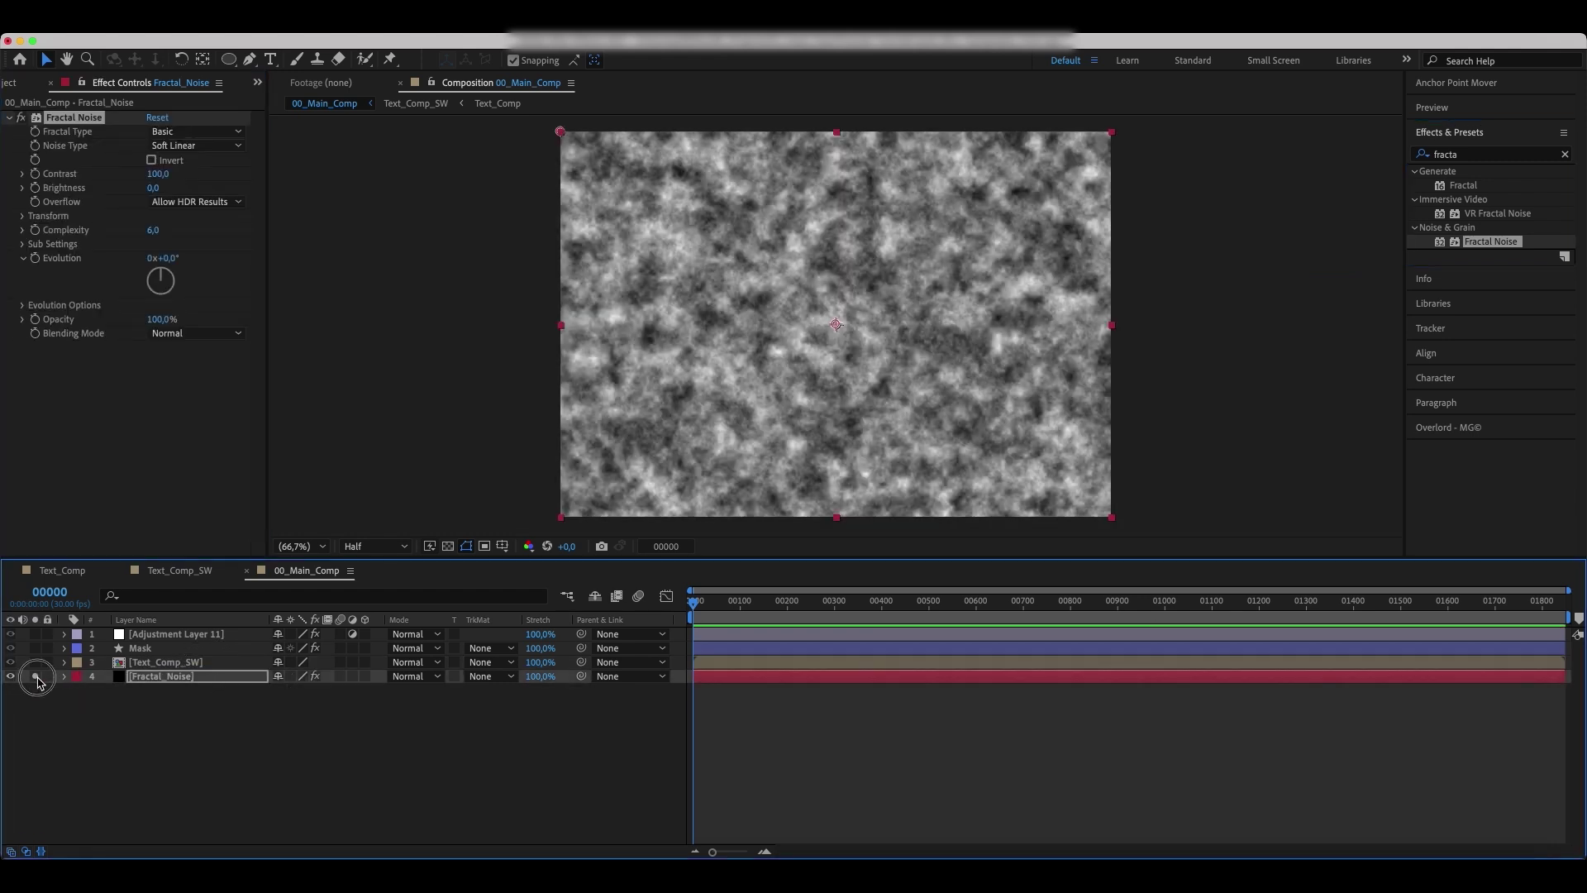
pyautogui.click(36, 676)
pyautogui.click(195, 134)
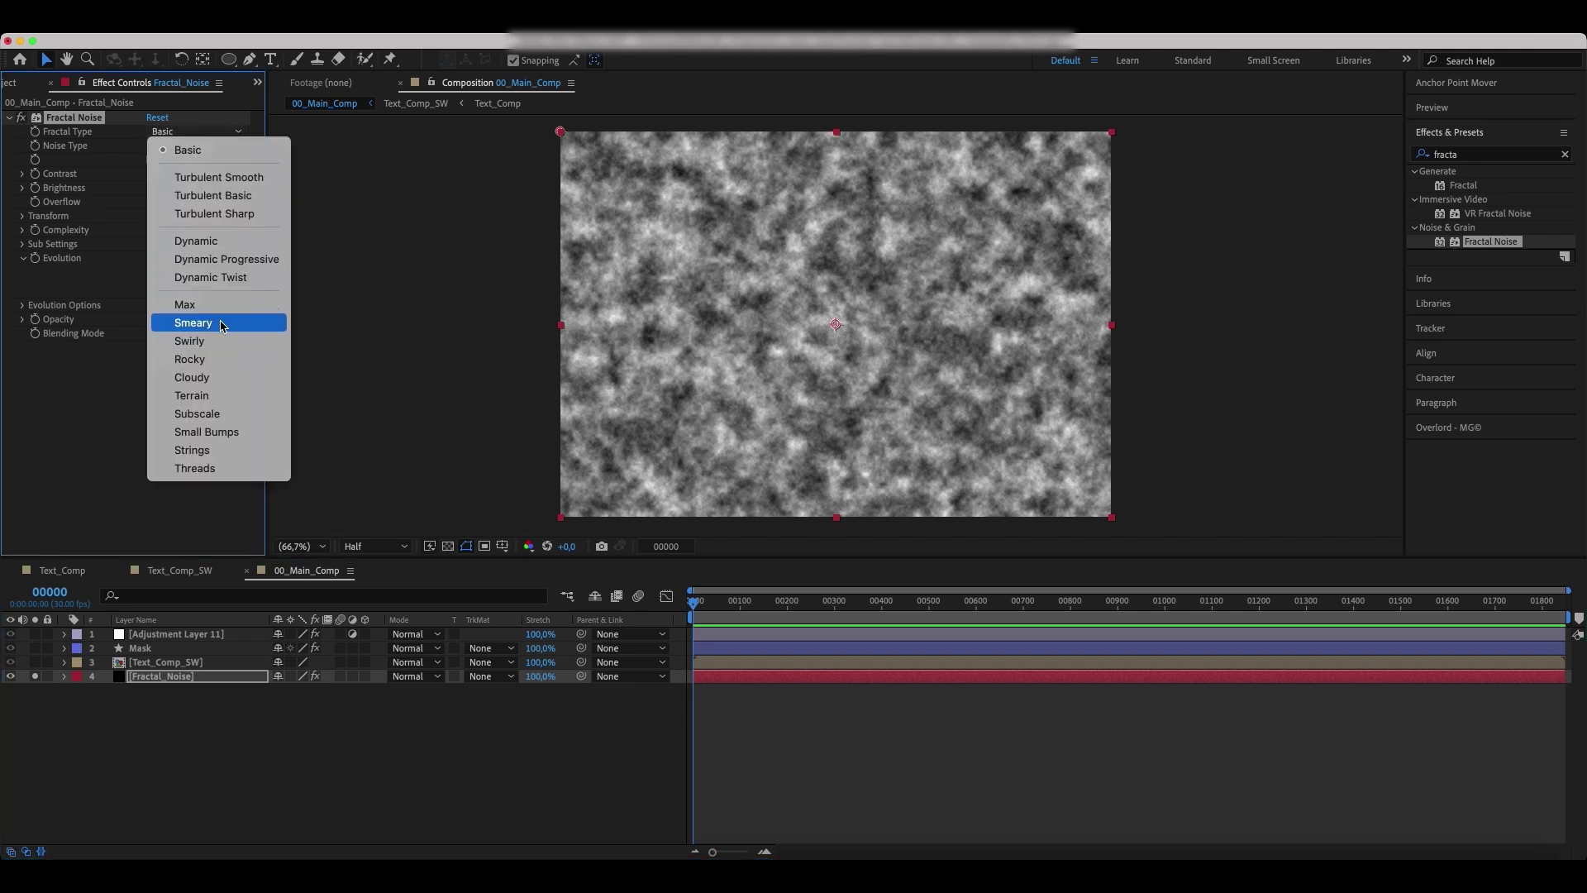
pyautogui.click(220, 323)
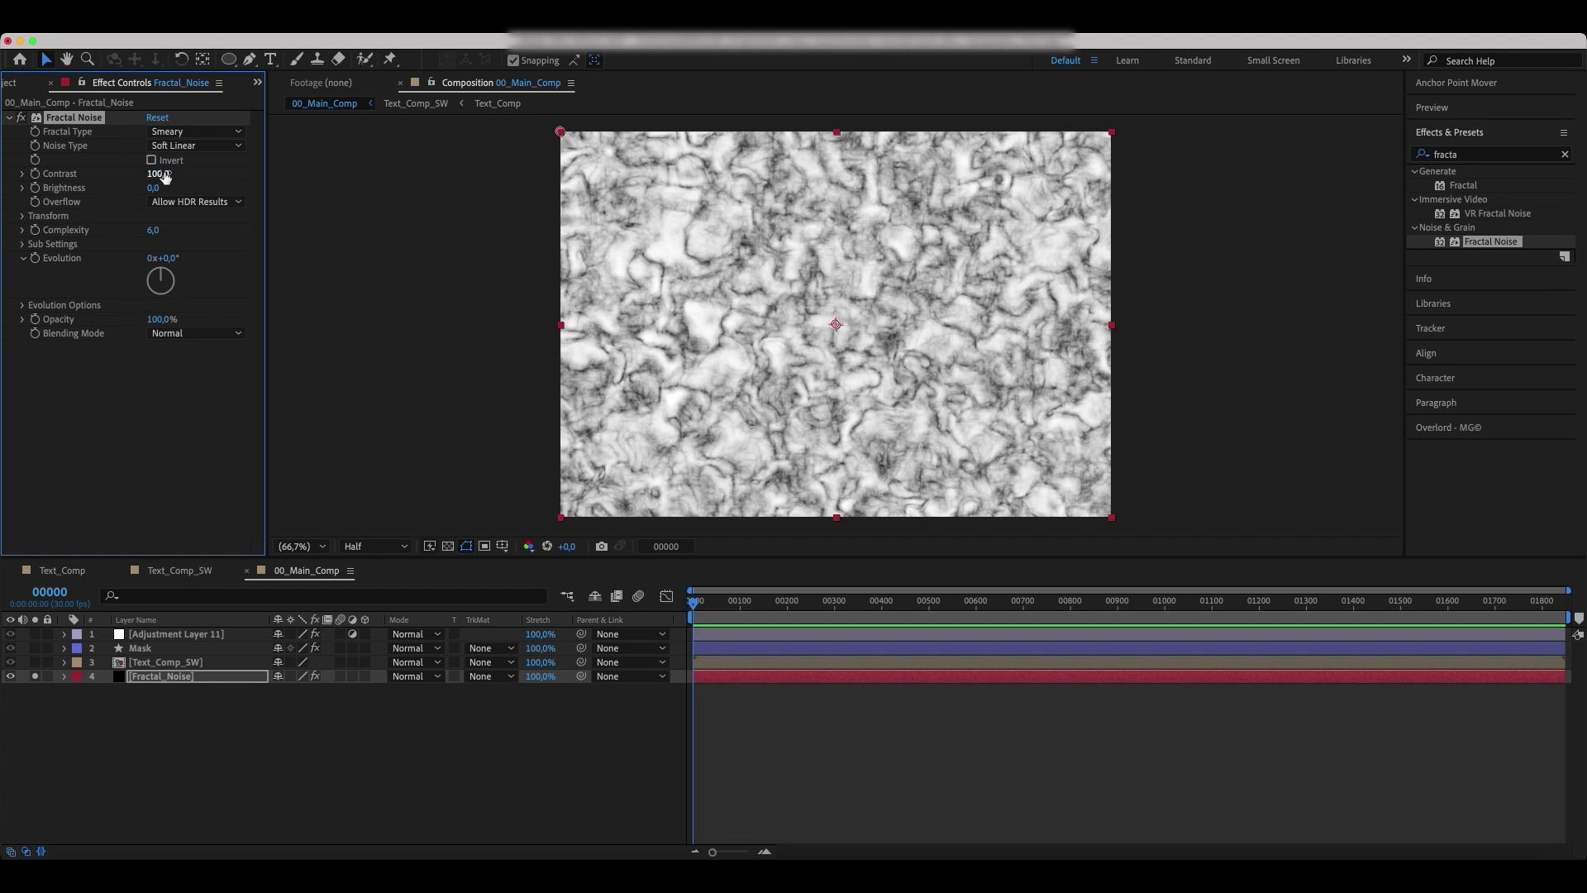
# Set the noise Contrast to 320 and raise Brightness slightly.
pyautogui.moveTo(157, 174); pyautogui.dragTo(185, 170)
pyautogui.click(159, 173)
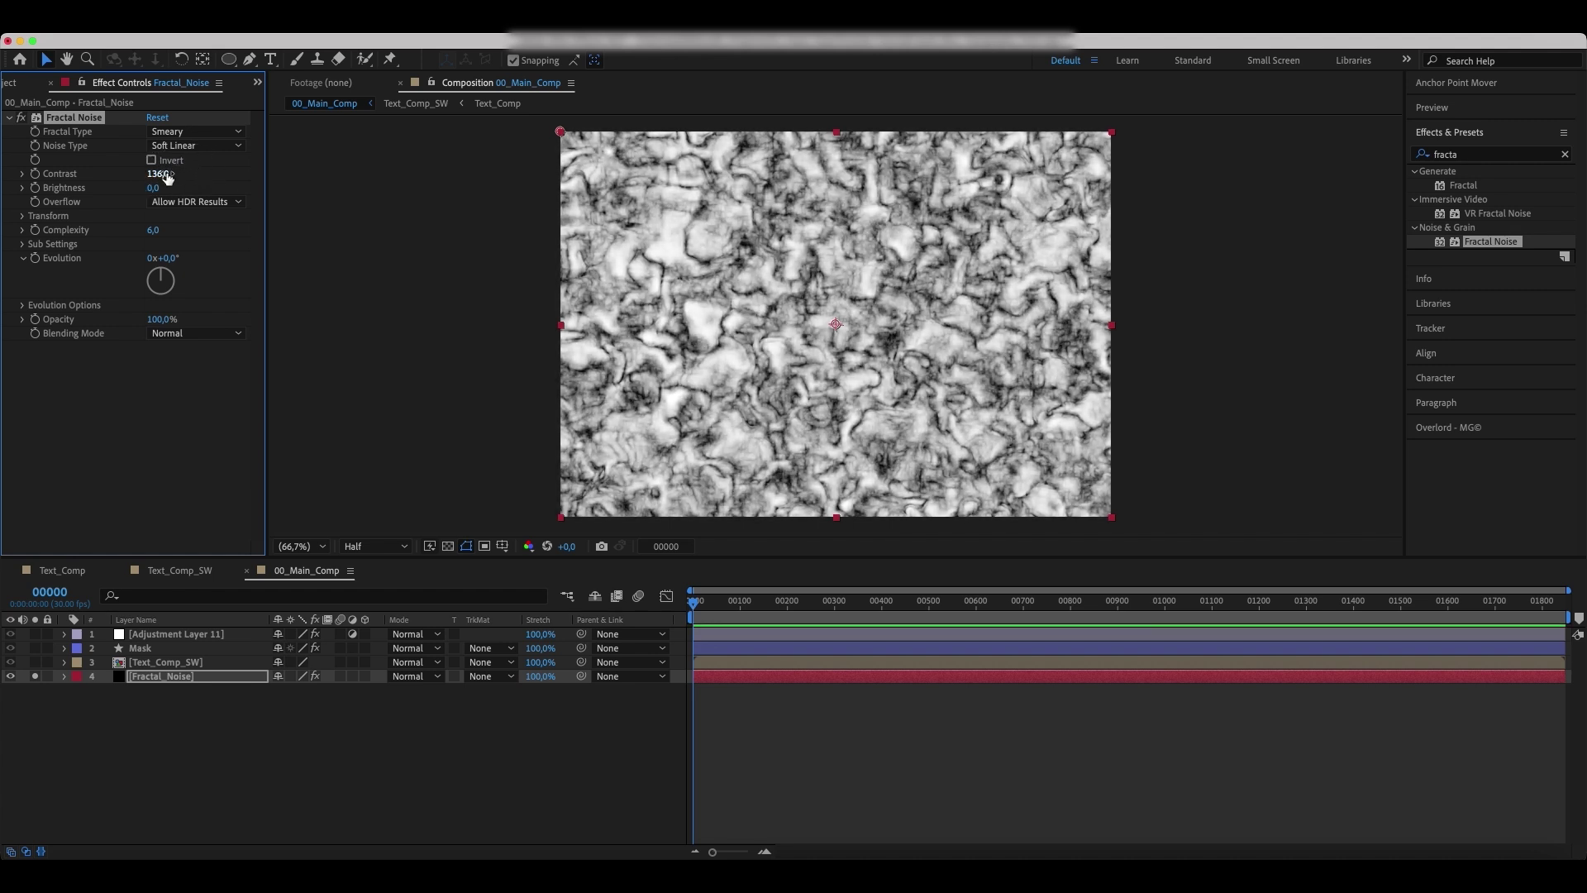
pyautogui.write('320')
pyautogui.press('Return')
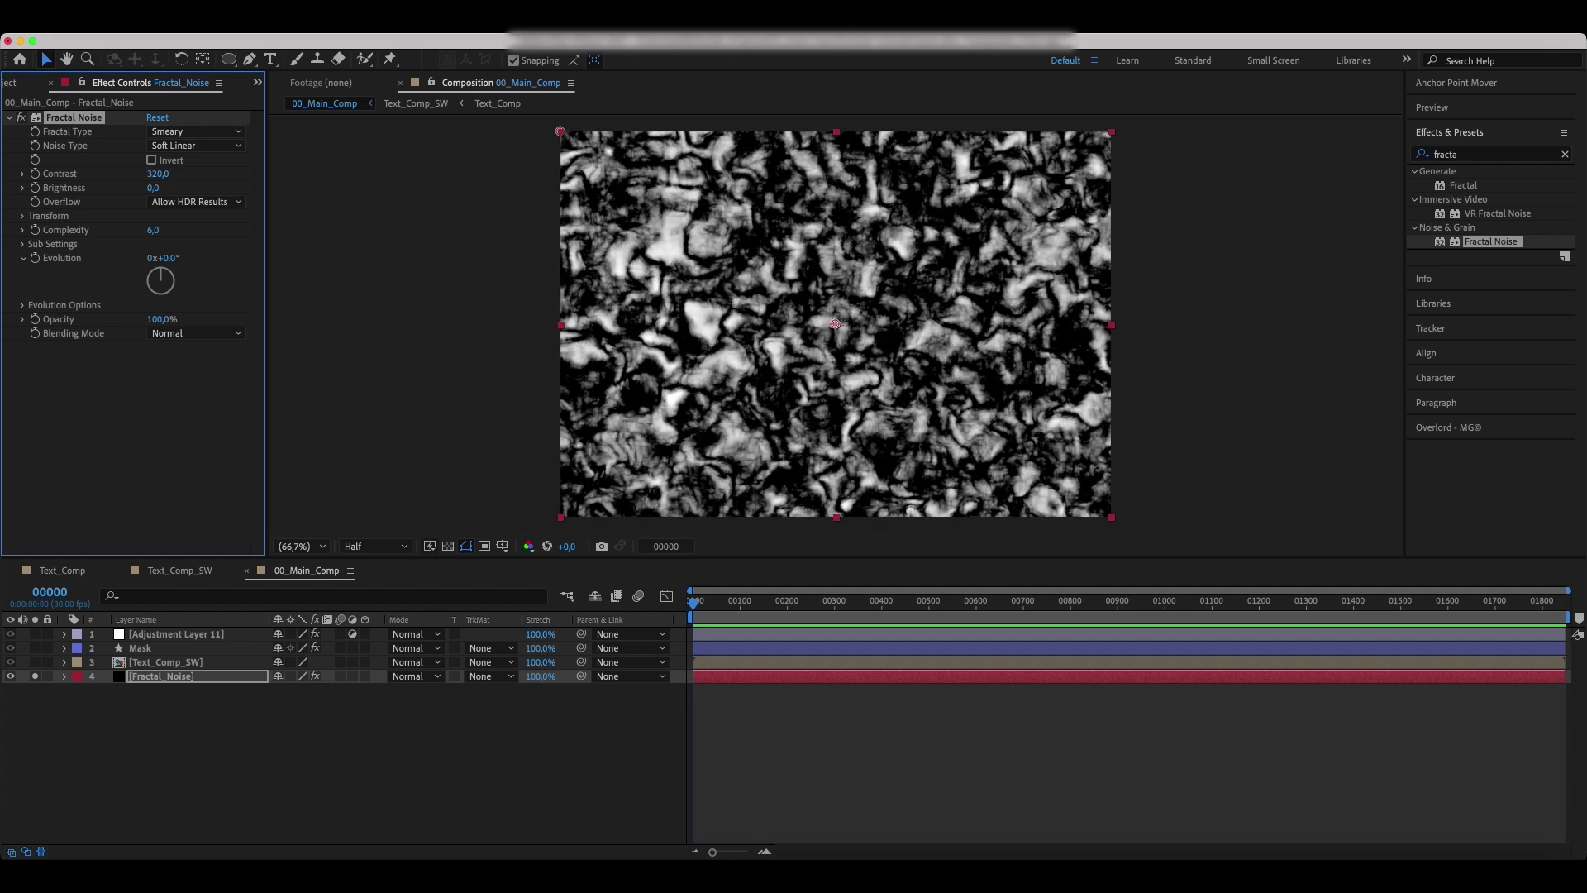
pyautogui.moveTo(154, 188); pyautogui.dragTo(160, 189)
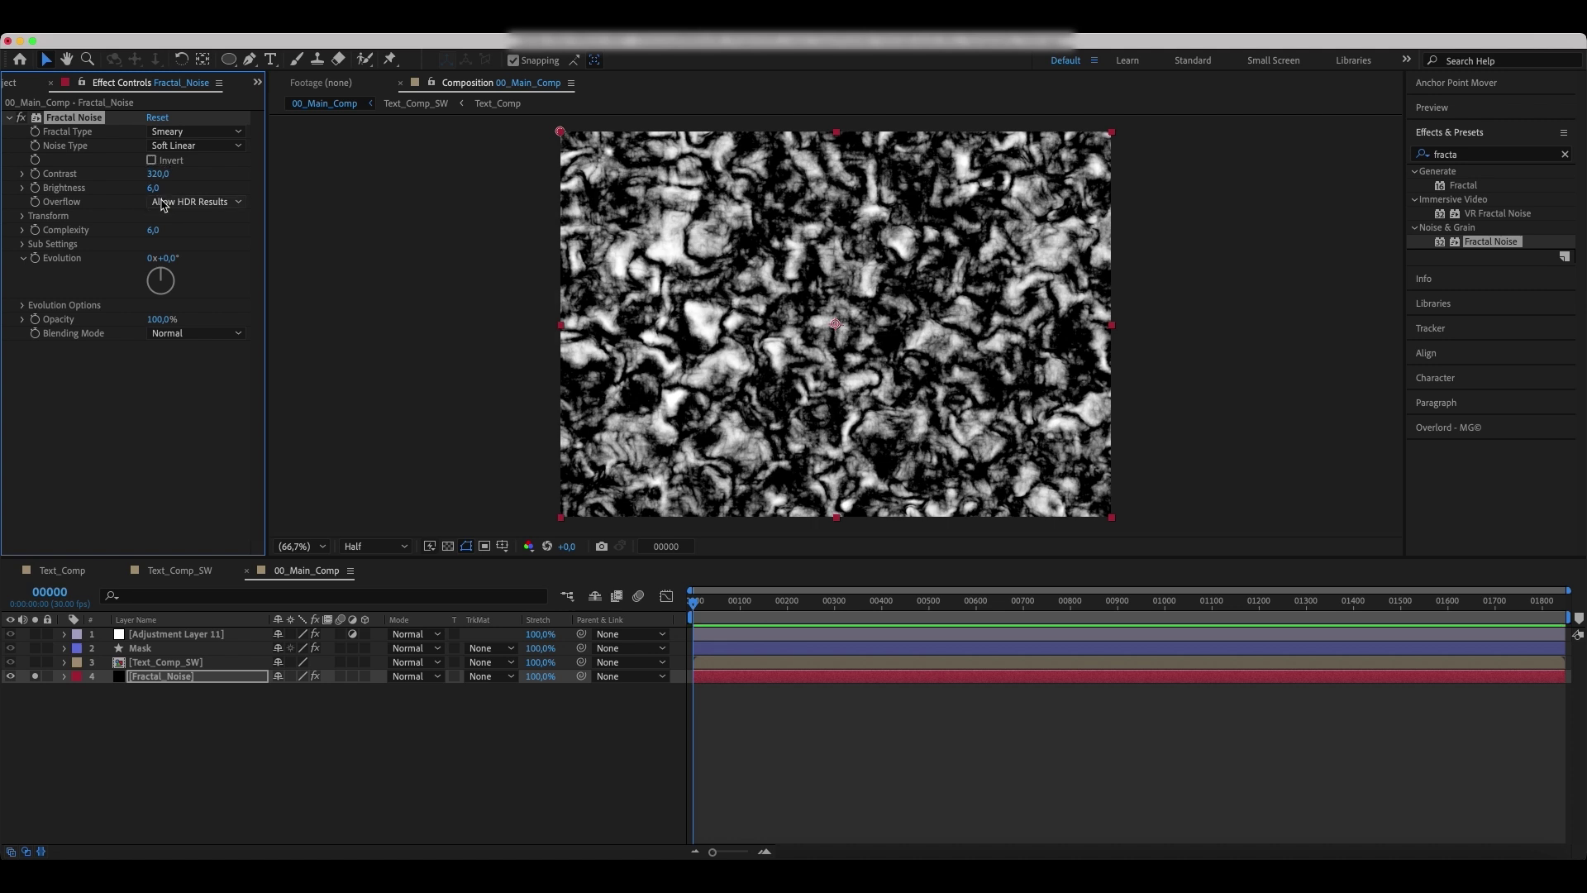
# Set the Fractal Noise transform Scale to 420.
pyautogui.click(20, 216)
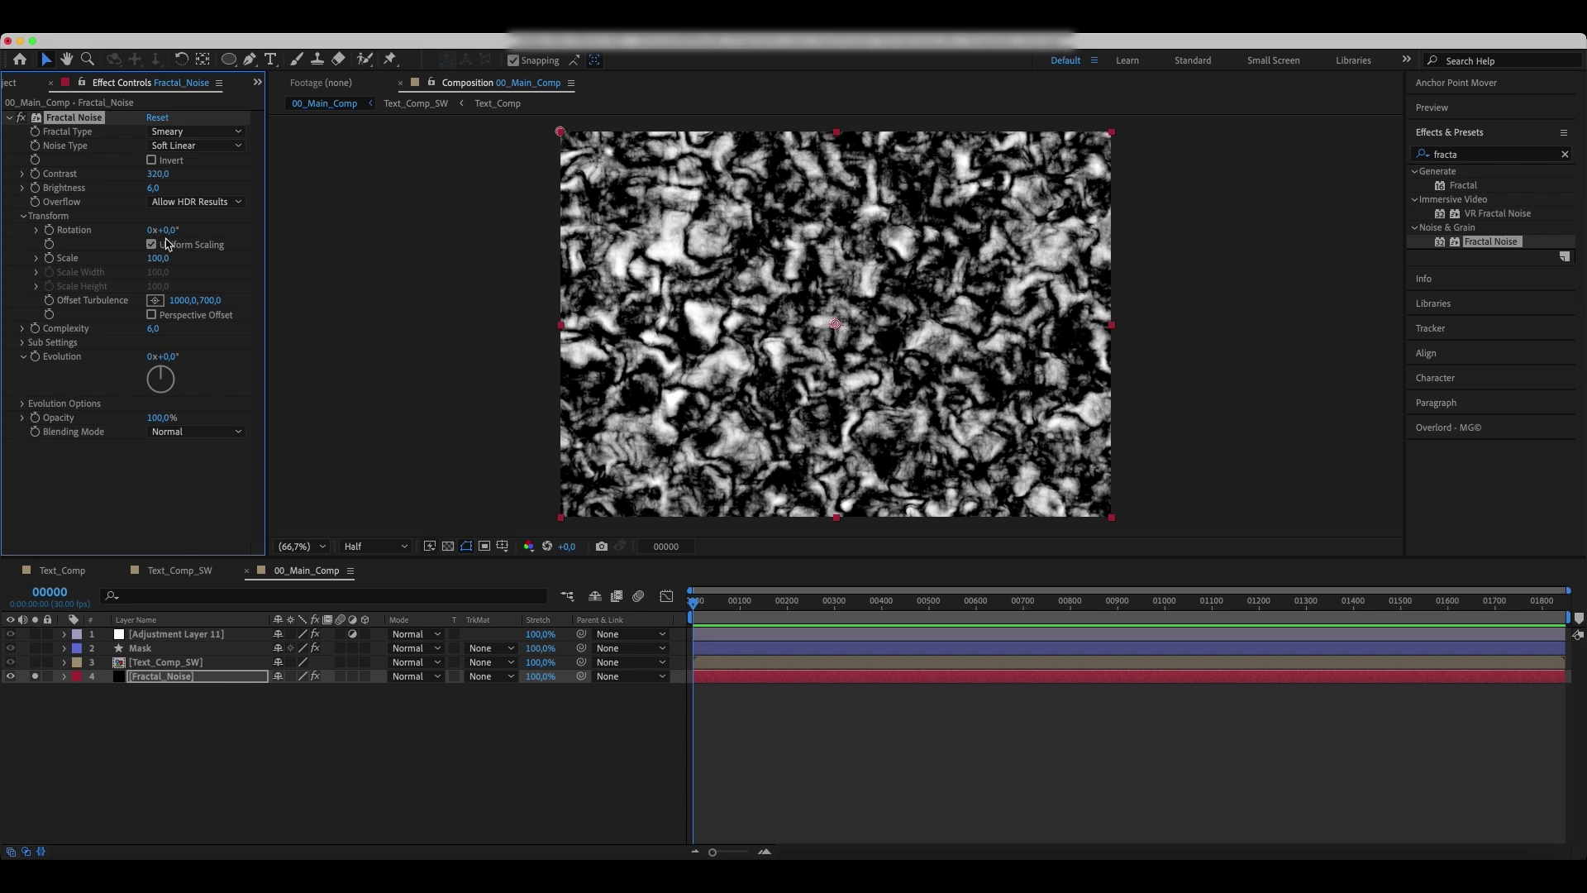
pyautogui.moveTo(160, 257); pyautogui.dragTo(330, 237)
pyautogui.click(157, 258)
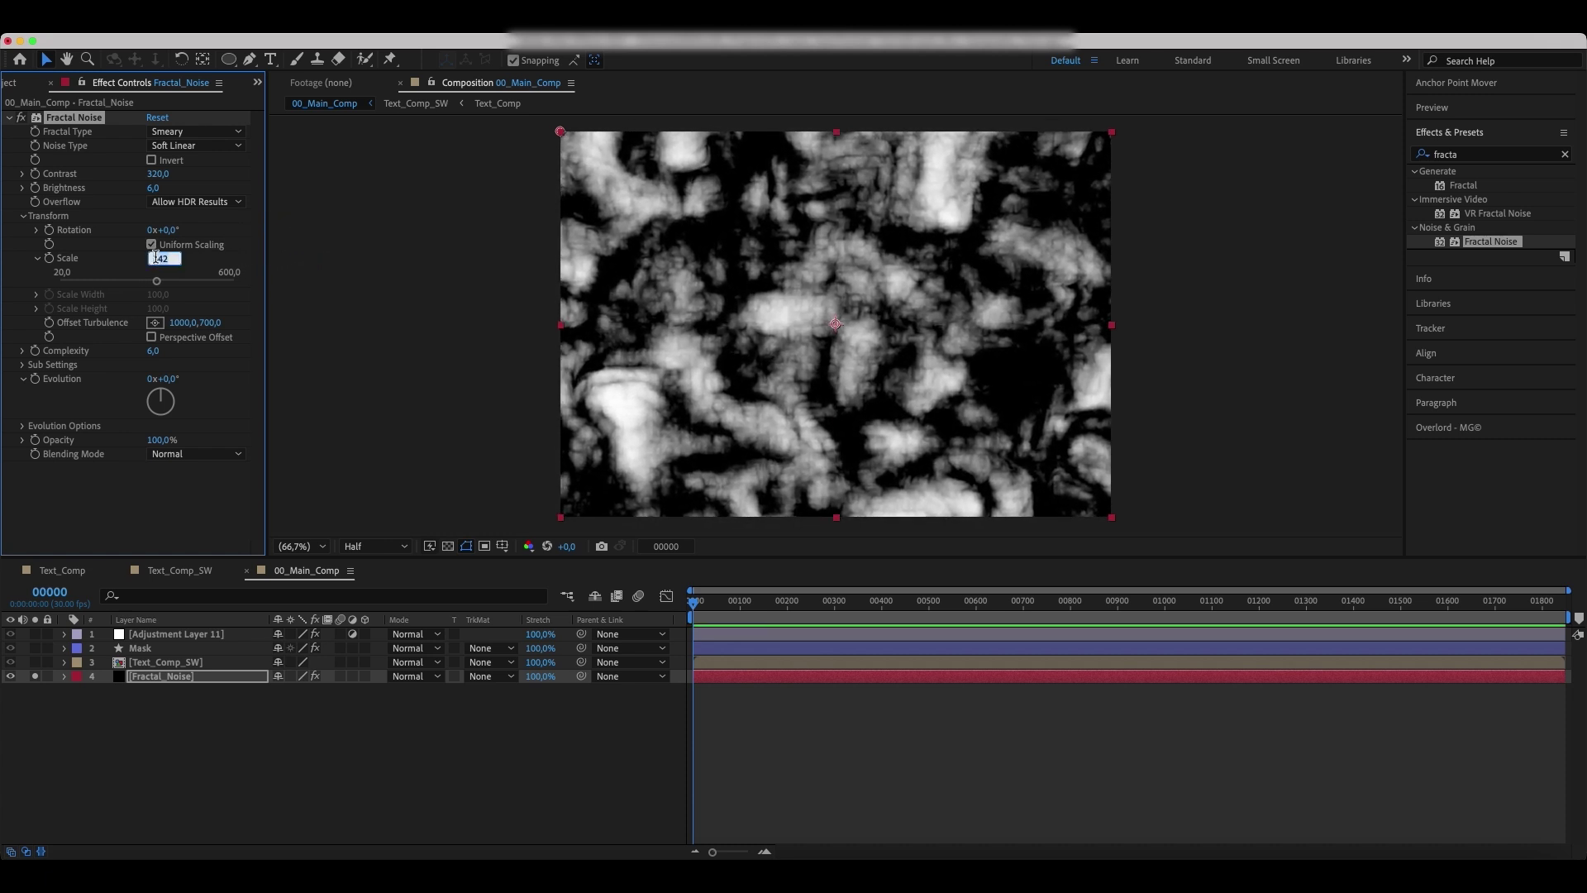
pyautogui.write('4')
pyautogui.press('Return')
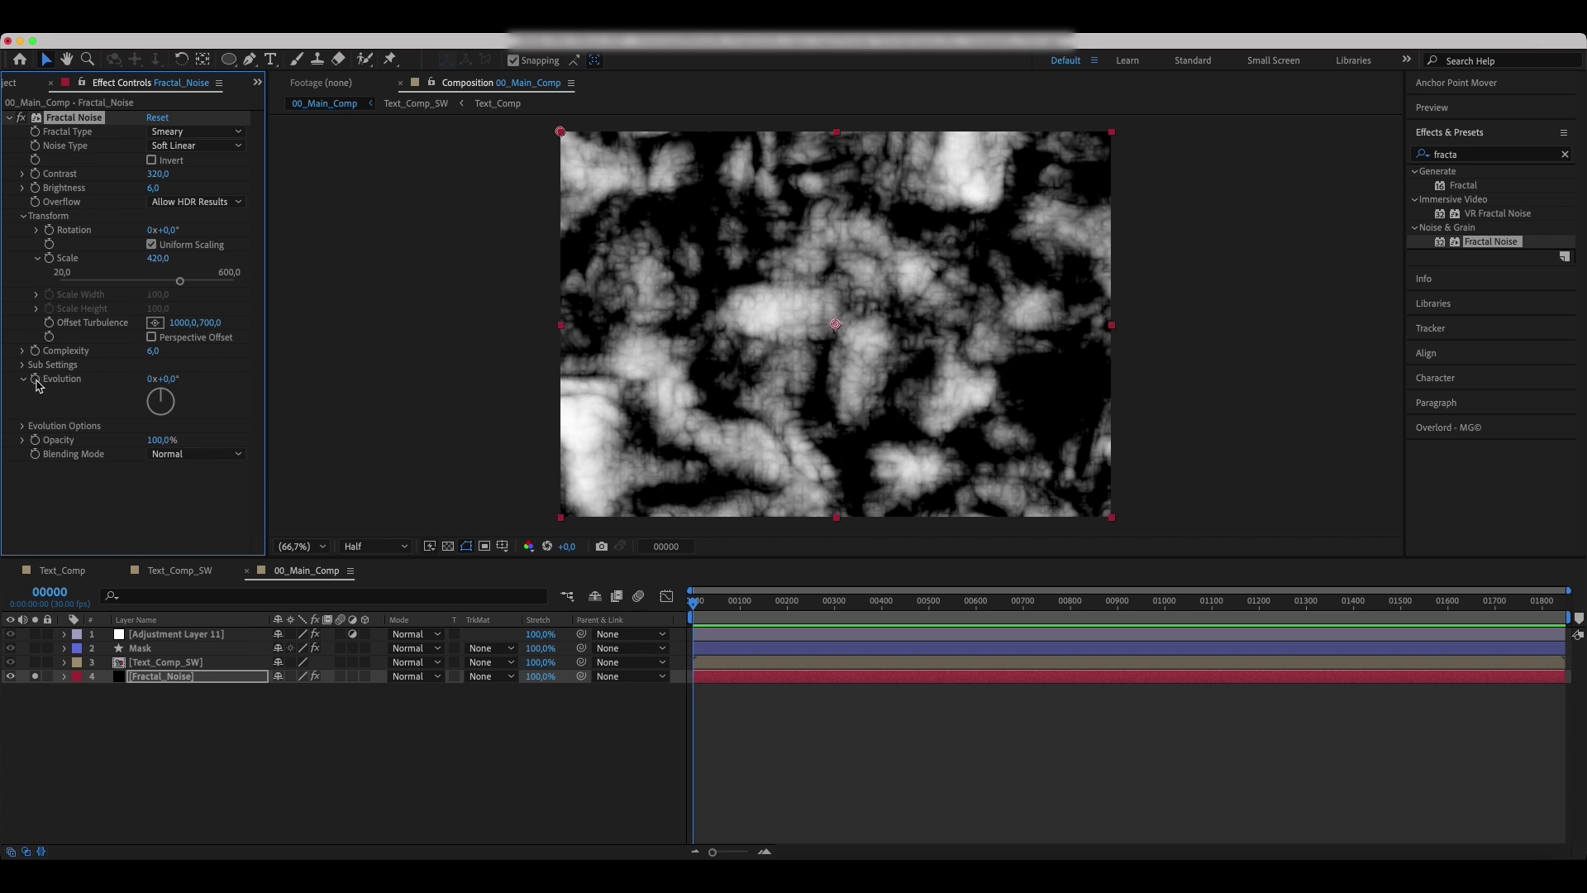
# Drive Fractal Noise Evolution with the expression time*10.
pyautogui.keyDown('alt'); pyautogui.click(35, 379); pyautogui.keyUp('alt')
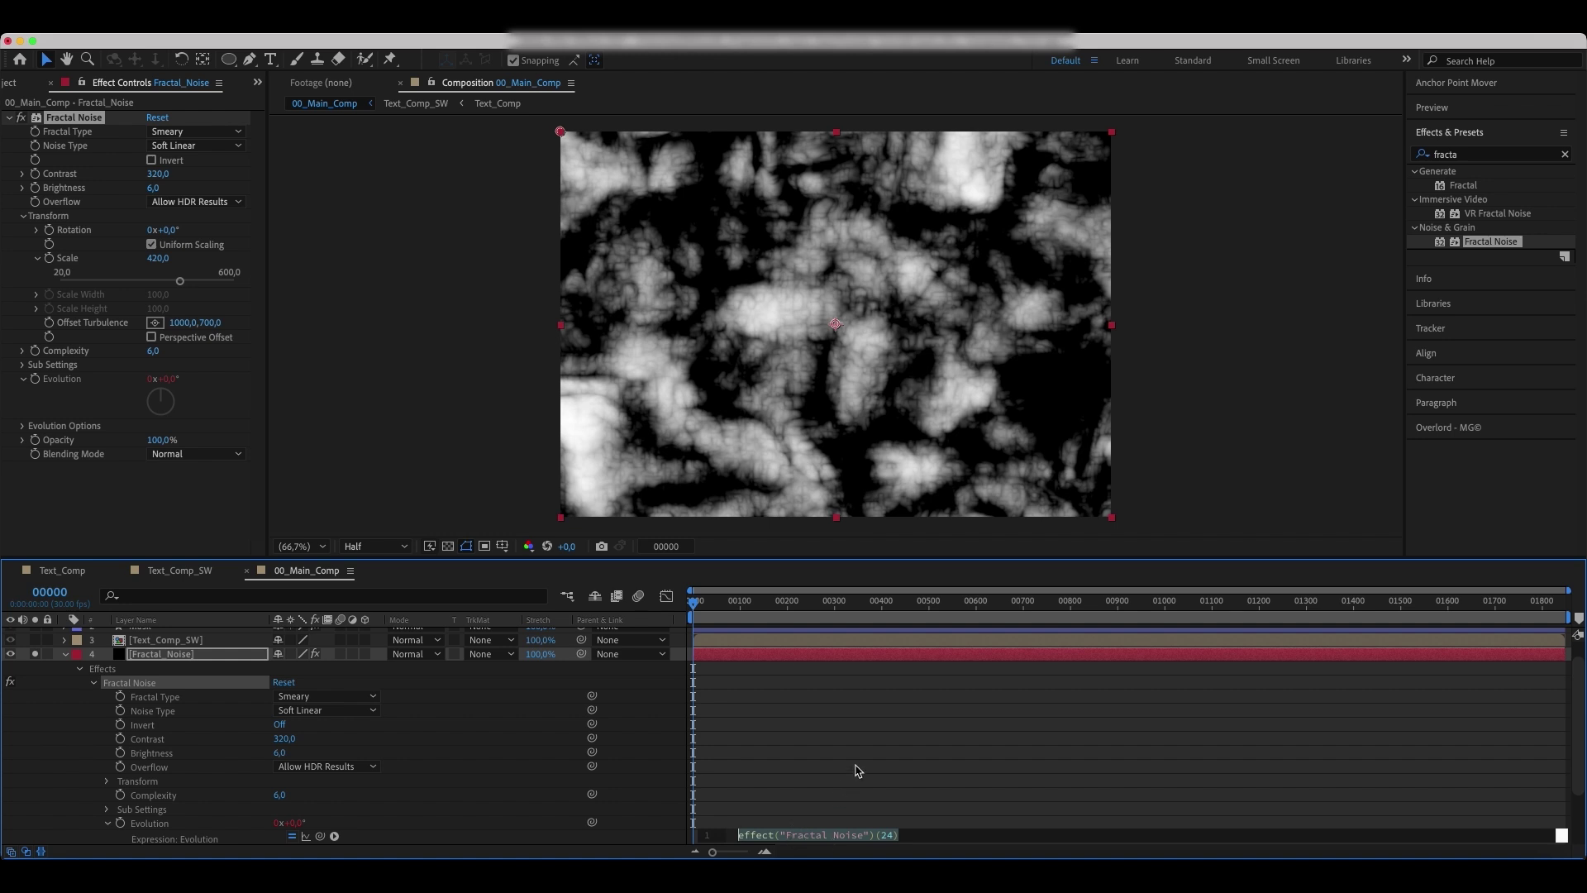
pyautogui.write('time*10')
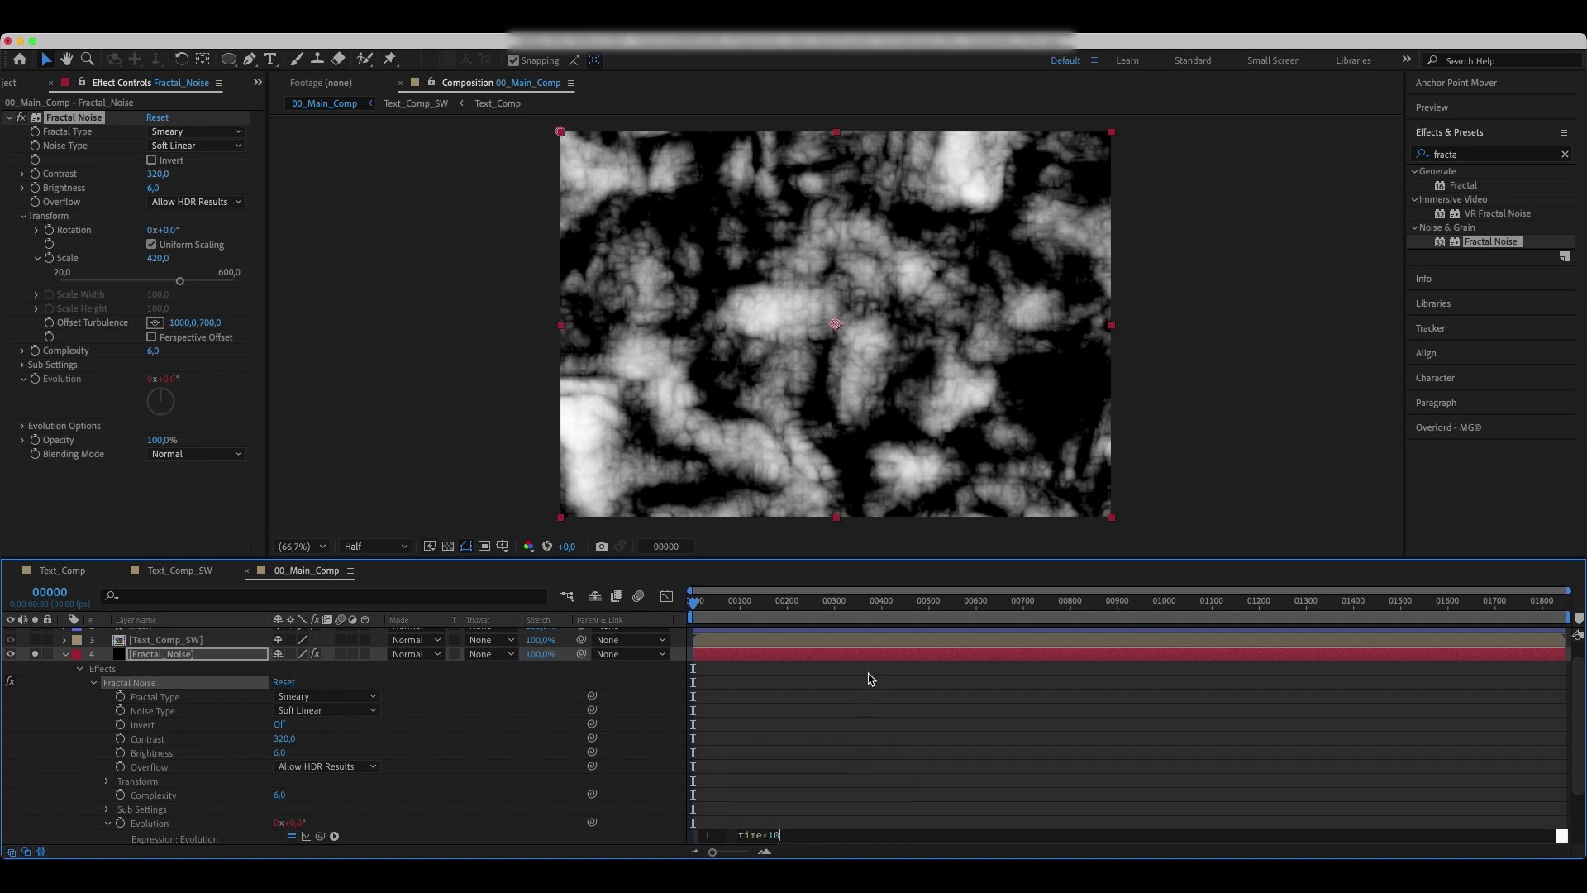
pyautogui.click(872, 667)
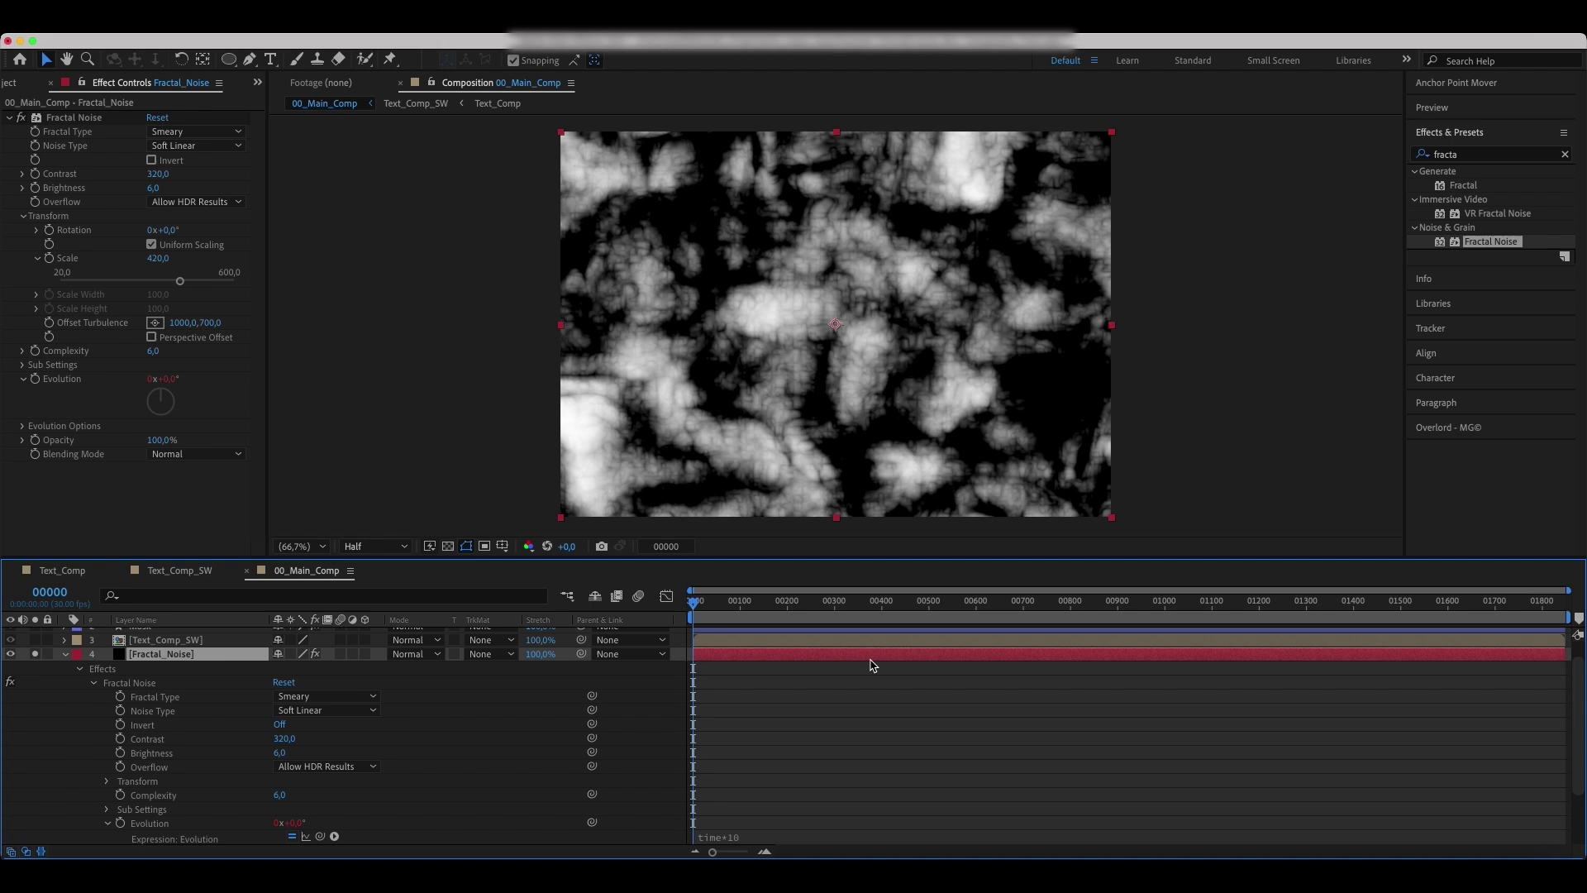
pyautogui.moveTo(713, 604)
pyautogui.mouseDown()
pyautogui.moveTo(934, 609)
pyautogui.moveTo(666, 600)
pyautogui.mouseUp()
# Keyframe Offset Turbulence at the start and move to frame 296.
pyautogui.click(84, 323)
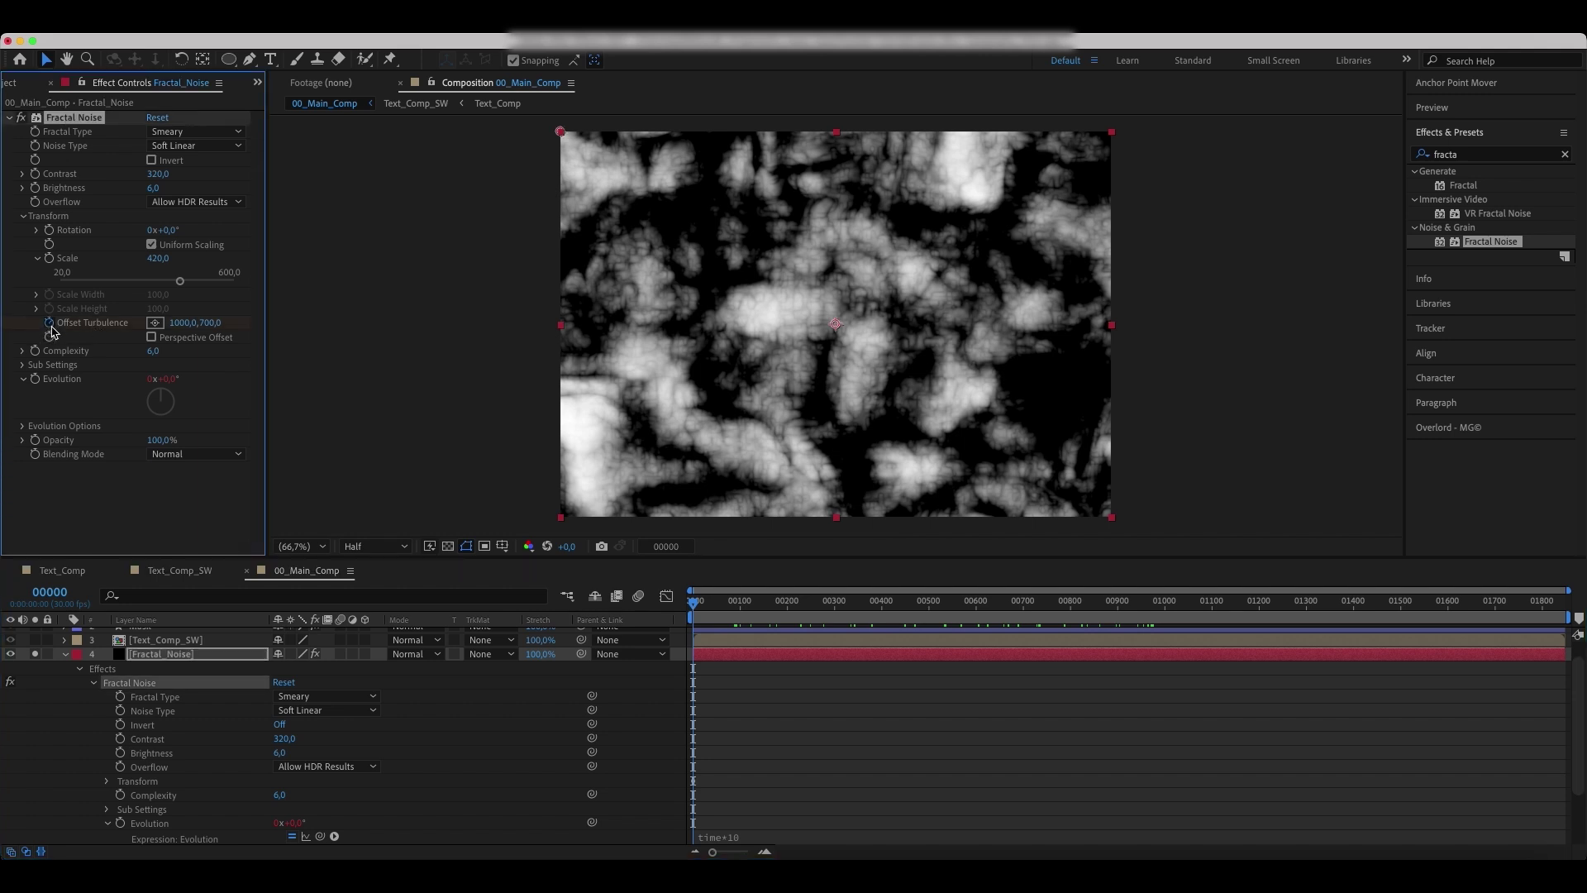
pyautogui.press('u')
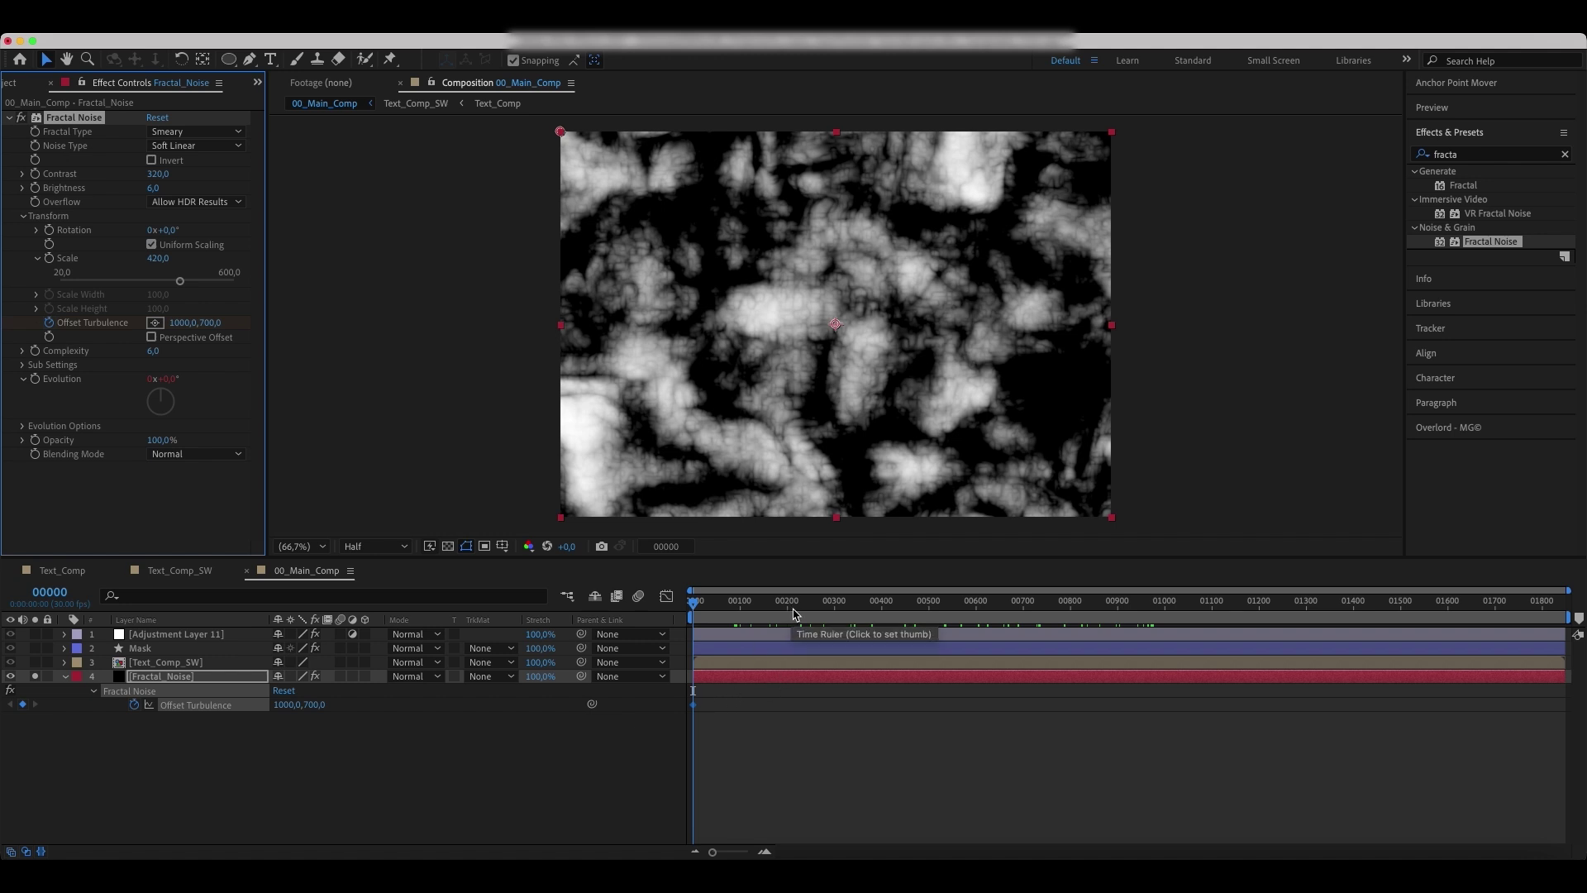
pyautogui.moveTo(795, 605); pyautogui.dragTo(835, 621)
# Set the 00_Main_Comp duration to 300 frames.
pyautogui.hotkey('ctrl', 'k')
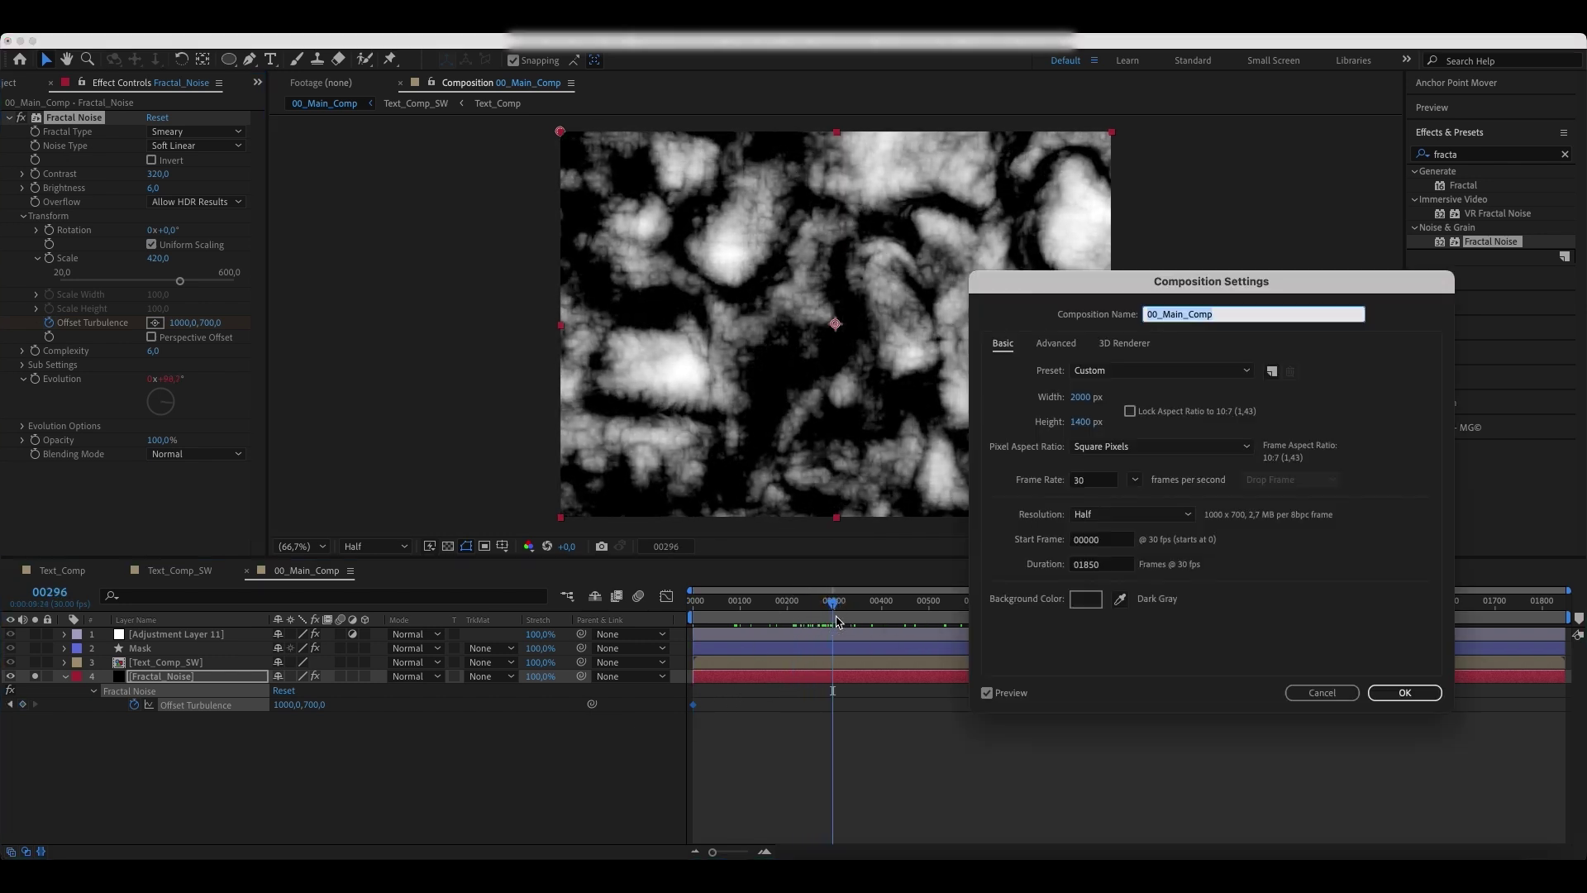
pyautogui.click(1121, 567)
pyautogui.write('300')
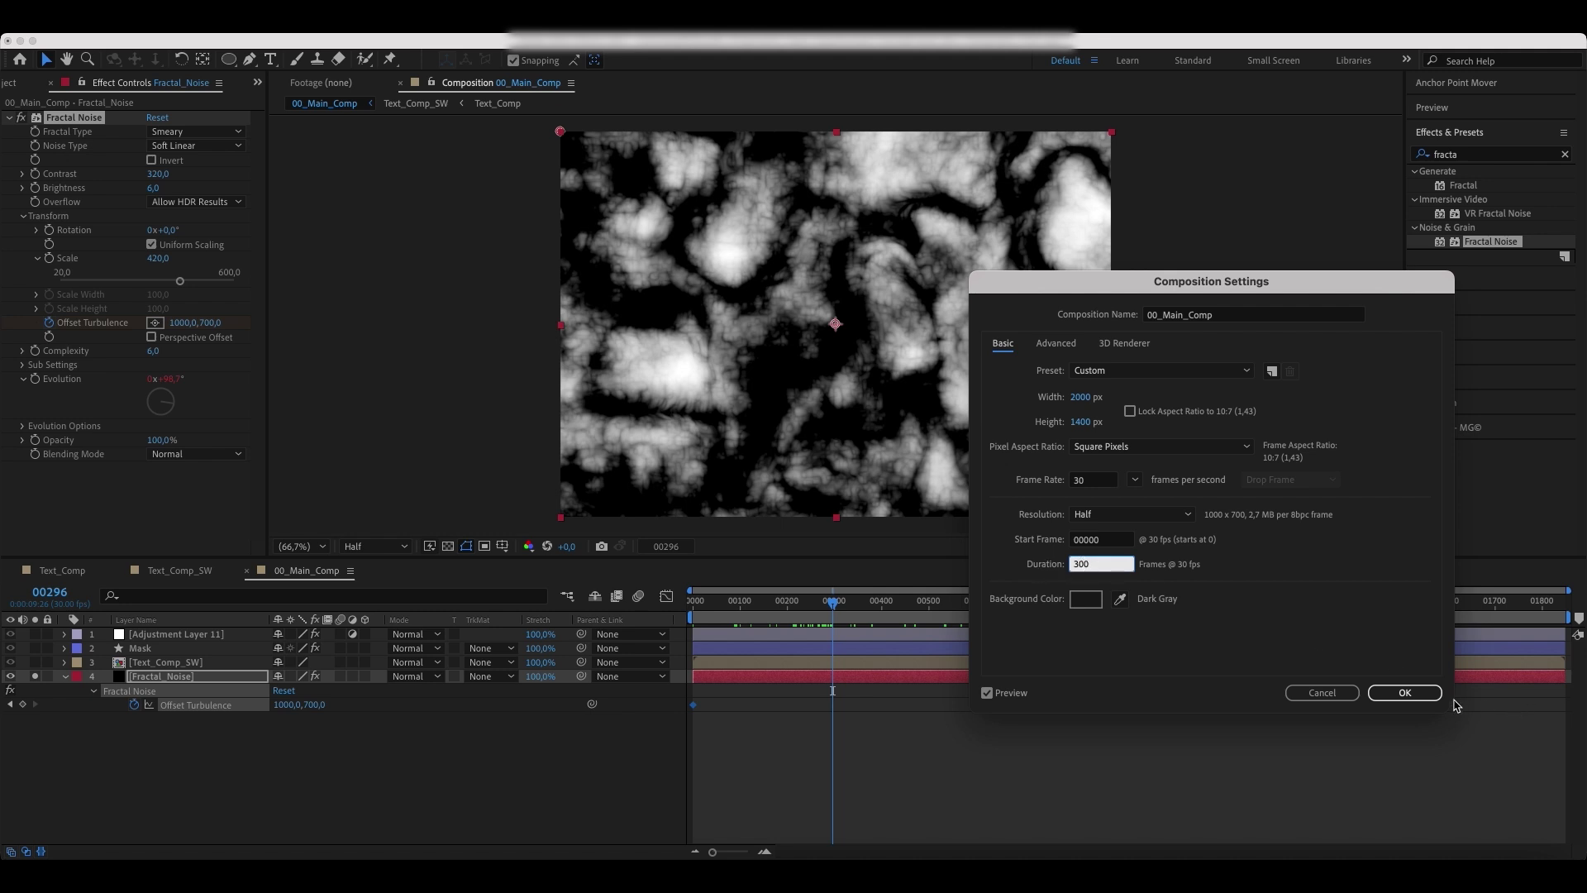
pyautogui.click(1431, 699)
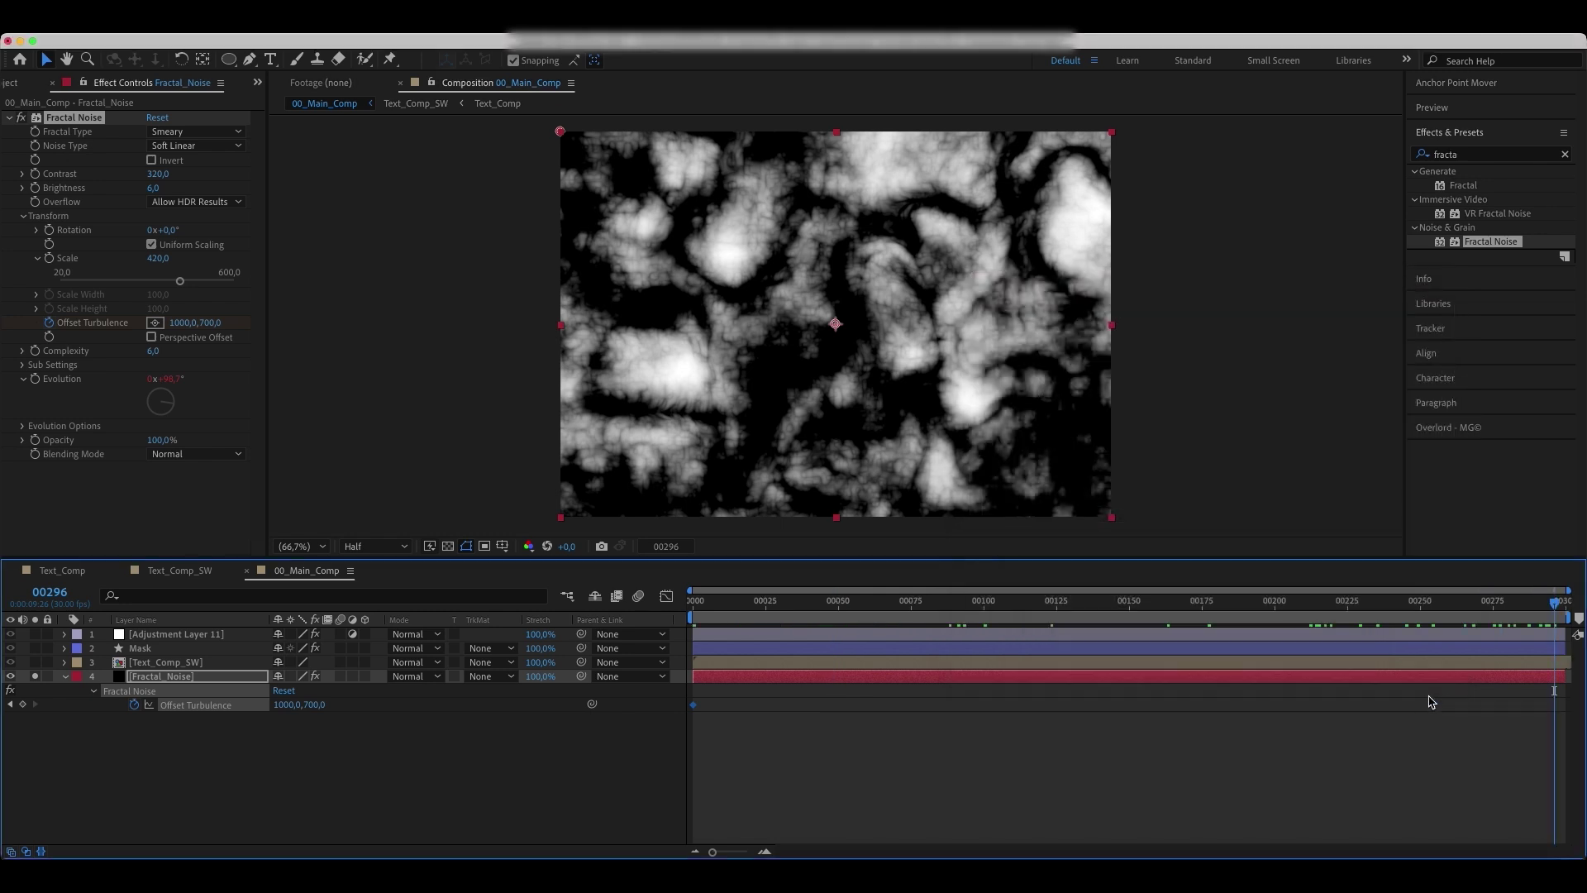
# Shift Offset Turbulence sideways and down at the end, then preview the drifting noise.
pyautogui.moveTo(285, 704); pyautogui.dragTo(969, 693)
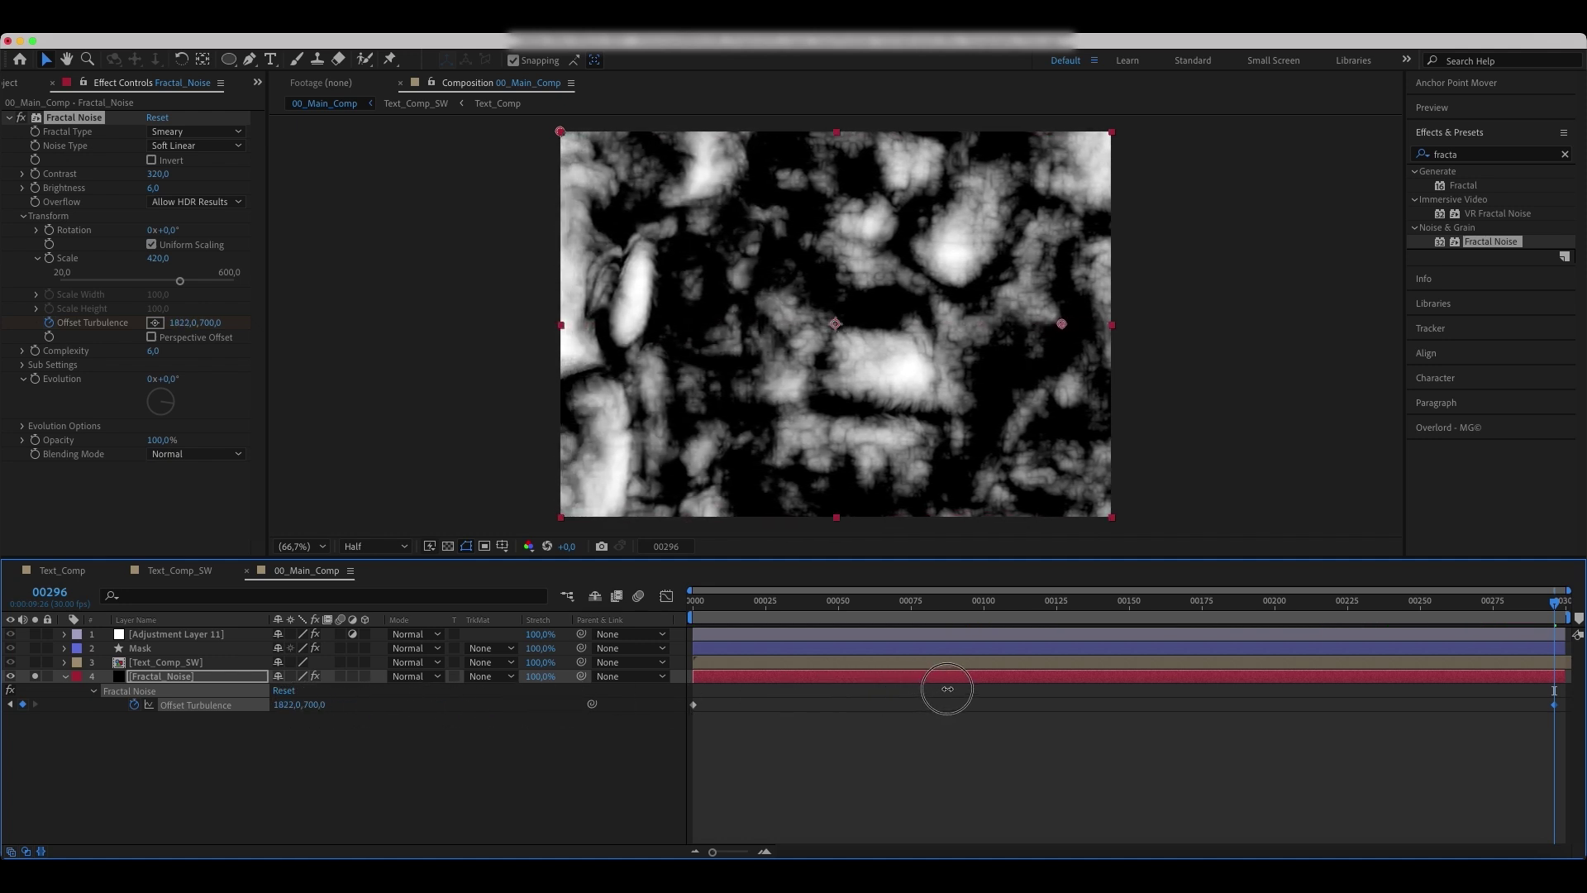
pyautogui.moveTo(312, 705); pyautogui.dragTo(815, 722)
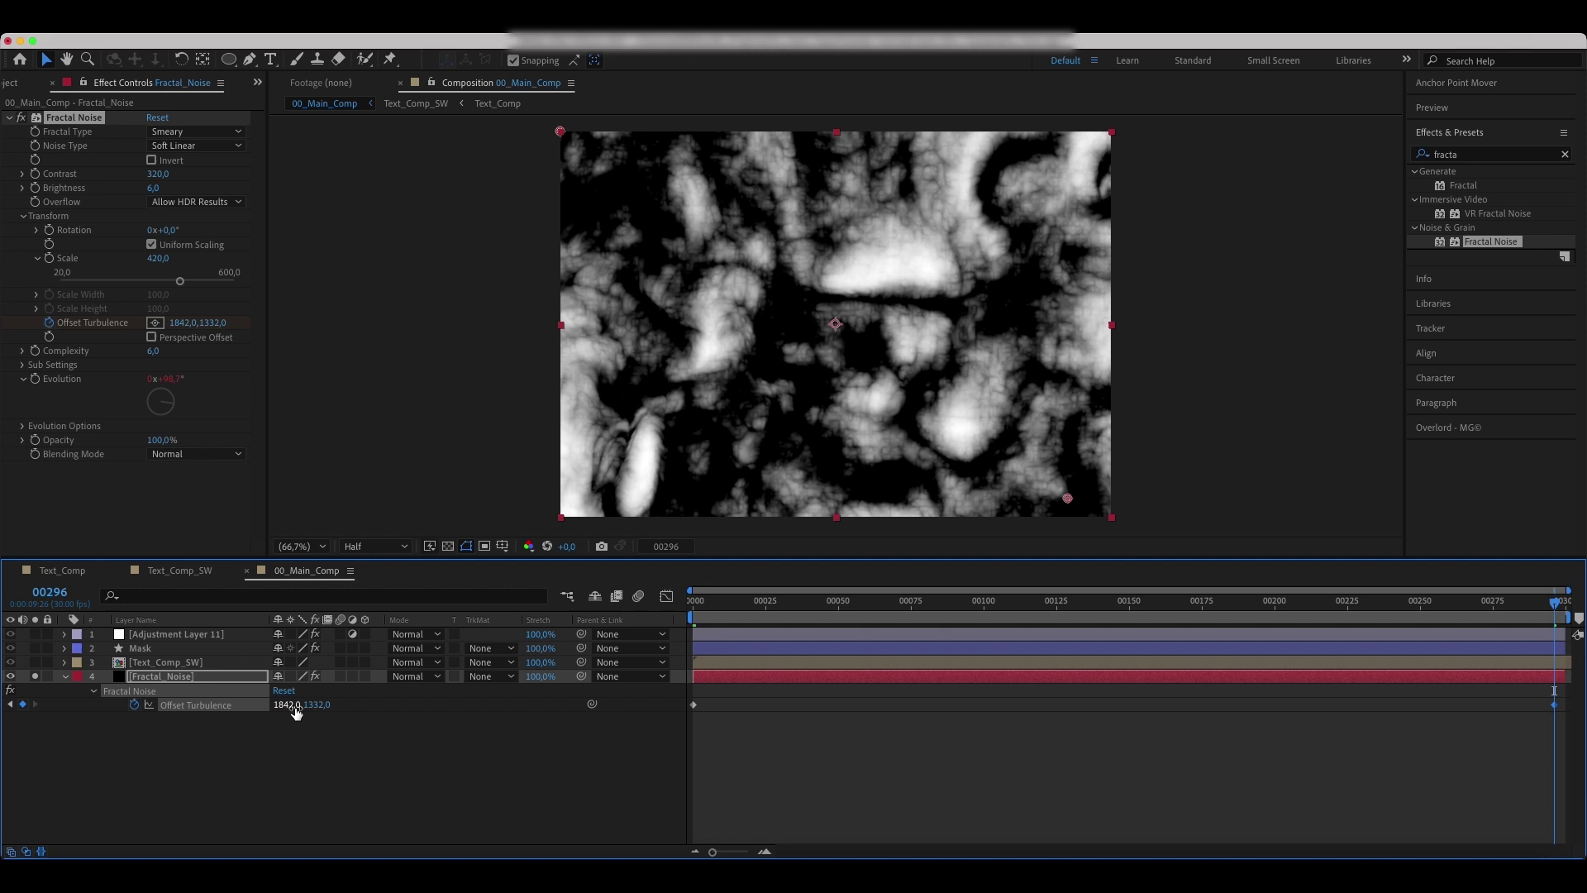
pyautogui.moveTo(290, 704); pyautogui.dragTo(378, 705)
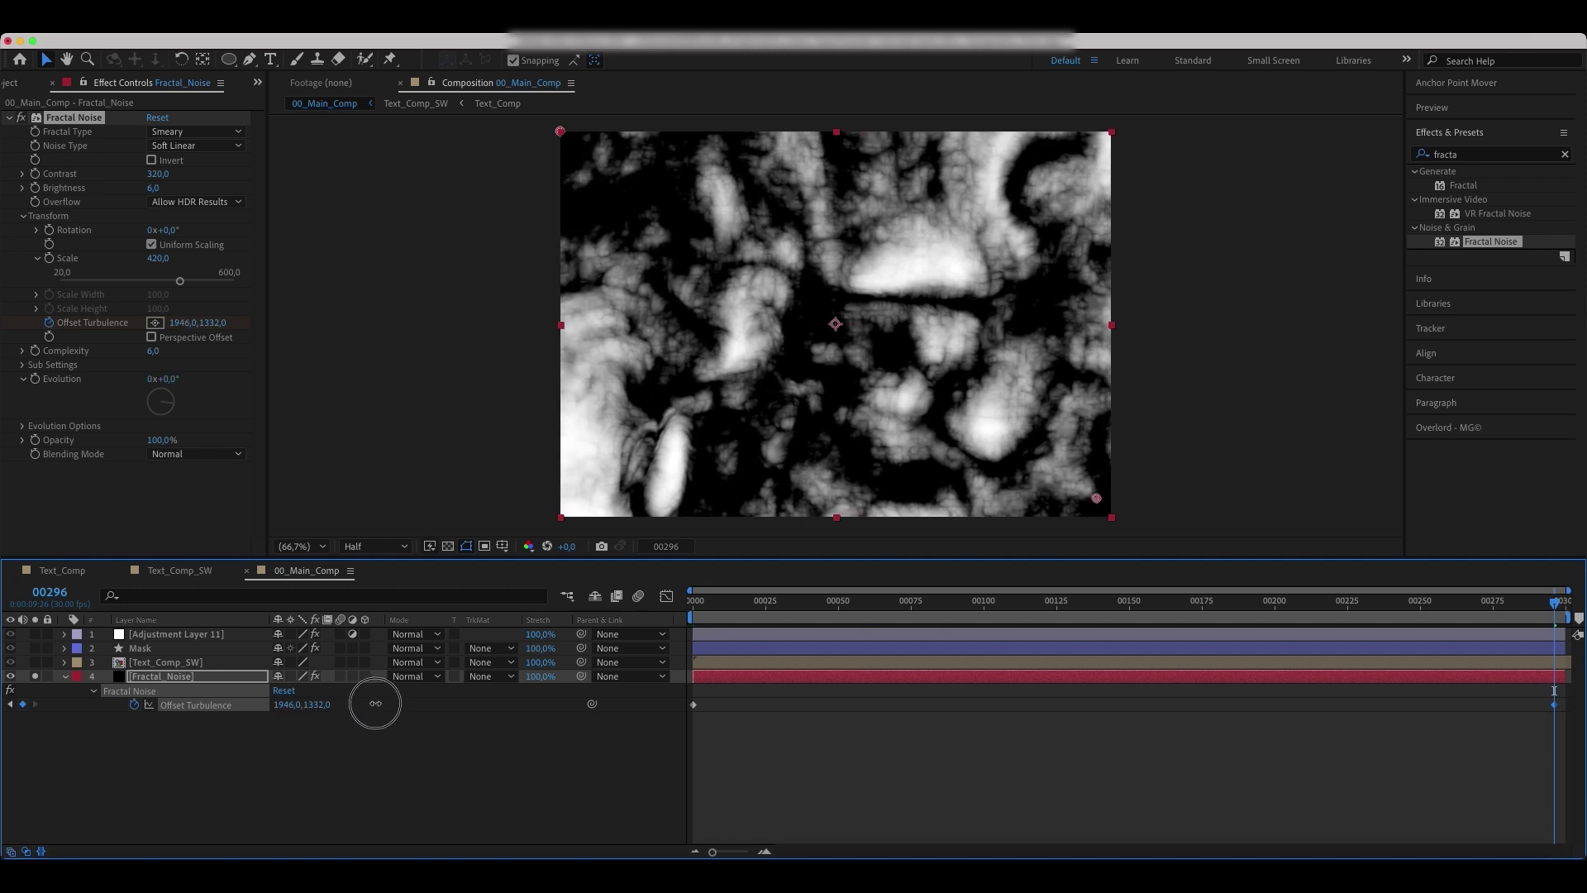
pyautogui.moveTo(1556, 611)
pyautogui.mouseDown()
pyautogui.moveTo(747, 616)
pyautogui.moveTo(791, 610)
pyautogui.mouseUp()
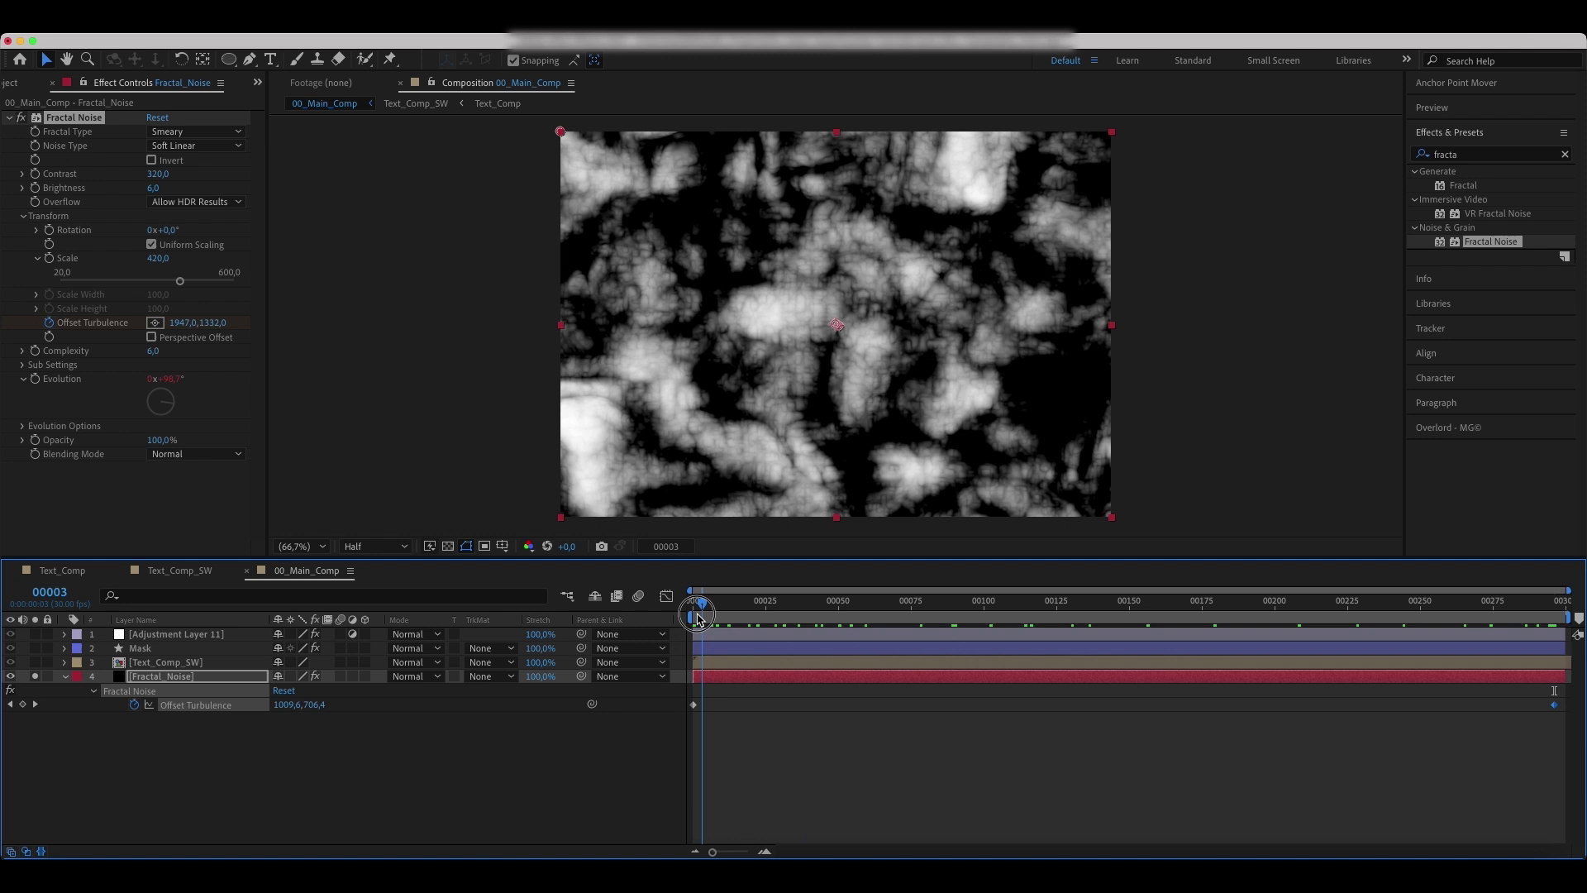
pyautogui.press('space')
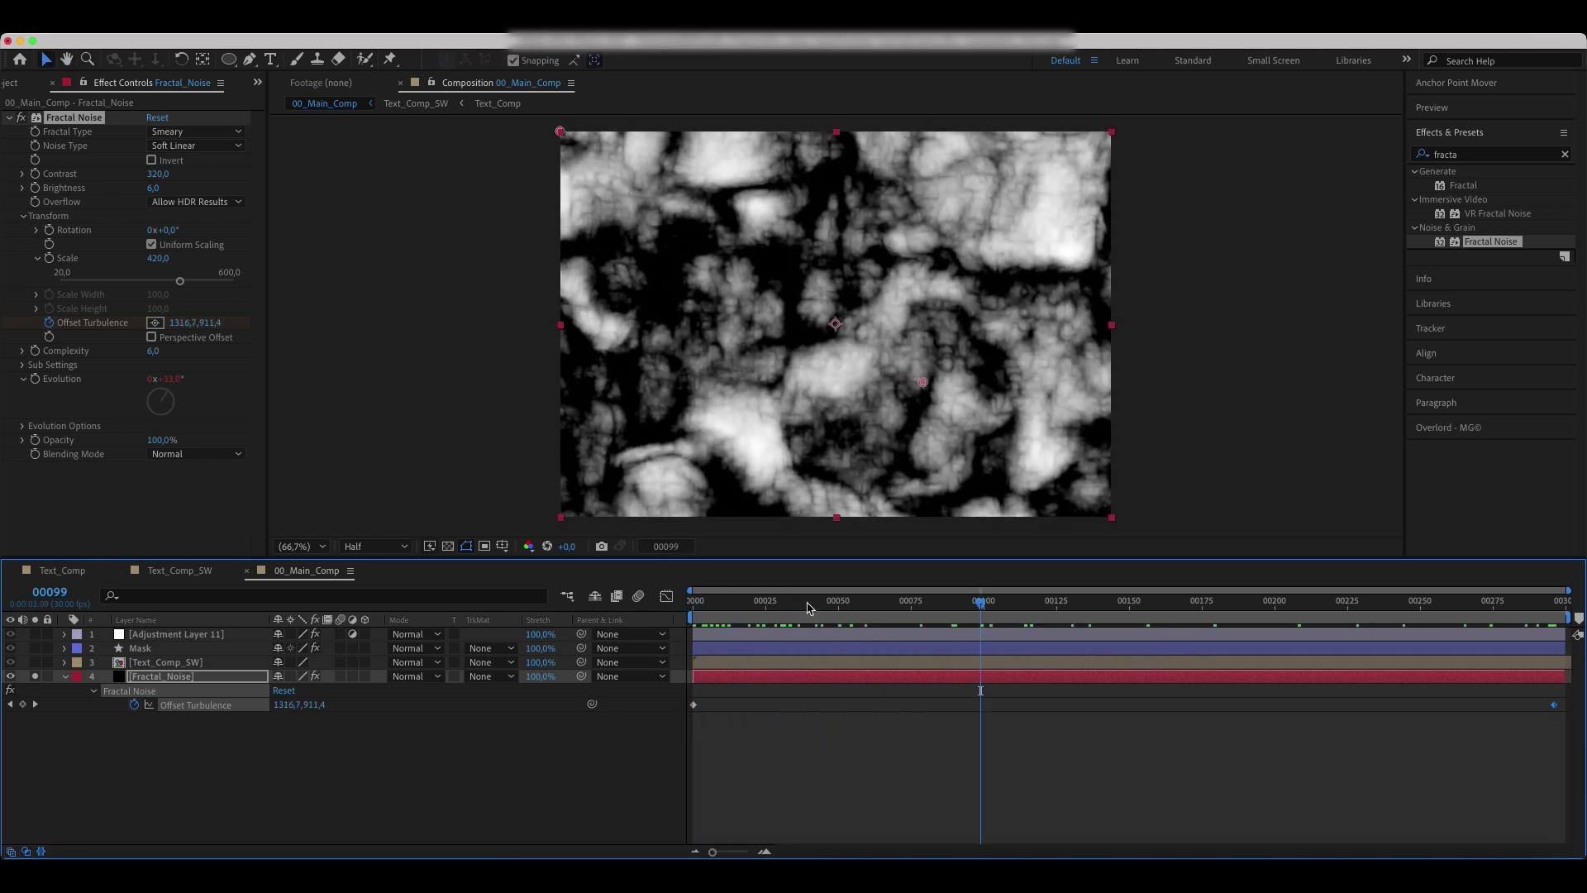
pyautogui.click(147, 678)
pyautogui.press('u')
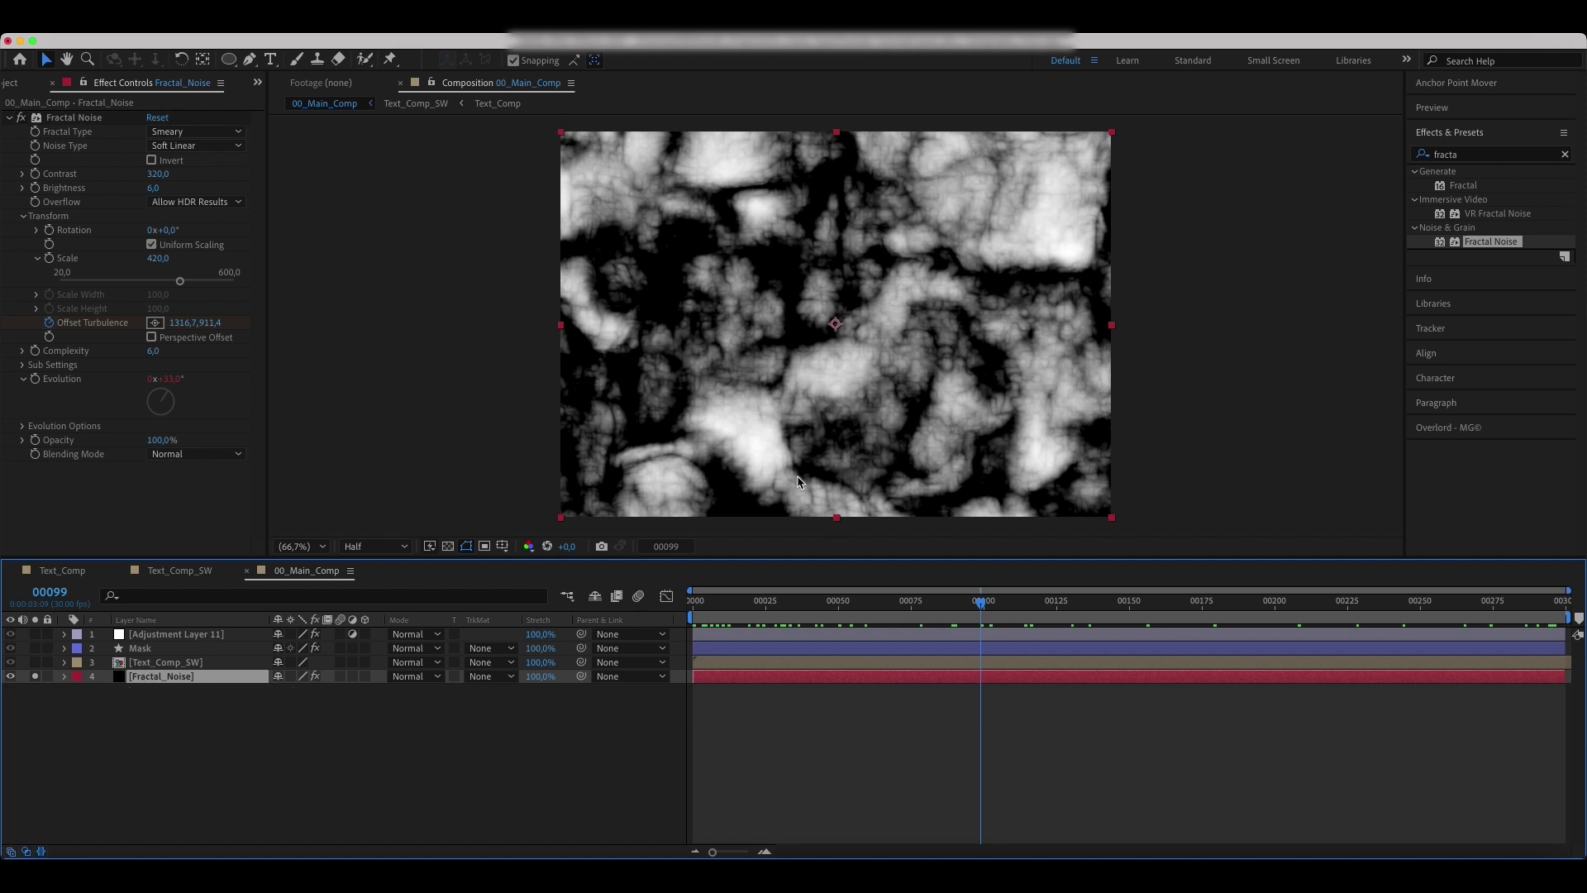
pyautogui.click(1565, 154)
# Add Fast Box Blur to Fractal_Noise with Blur Radius 60.
pyautogui.click(1511, 154)
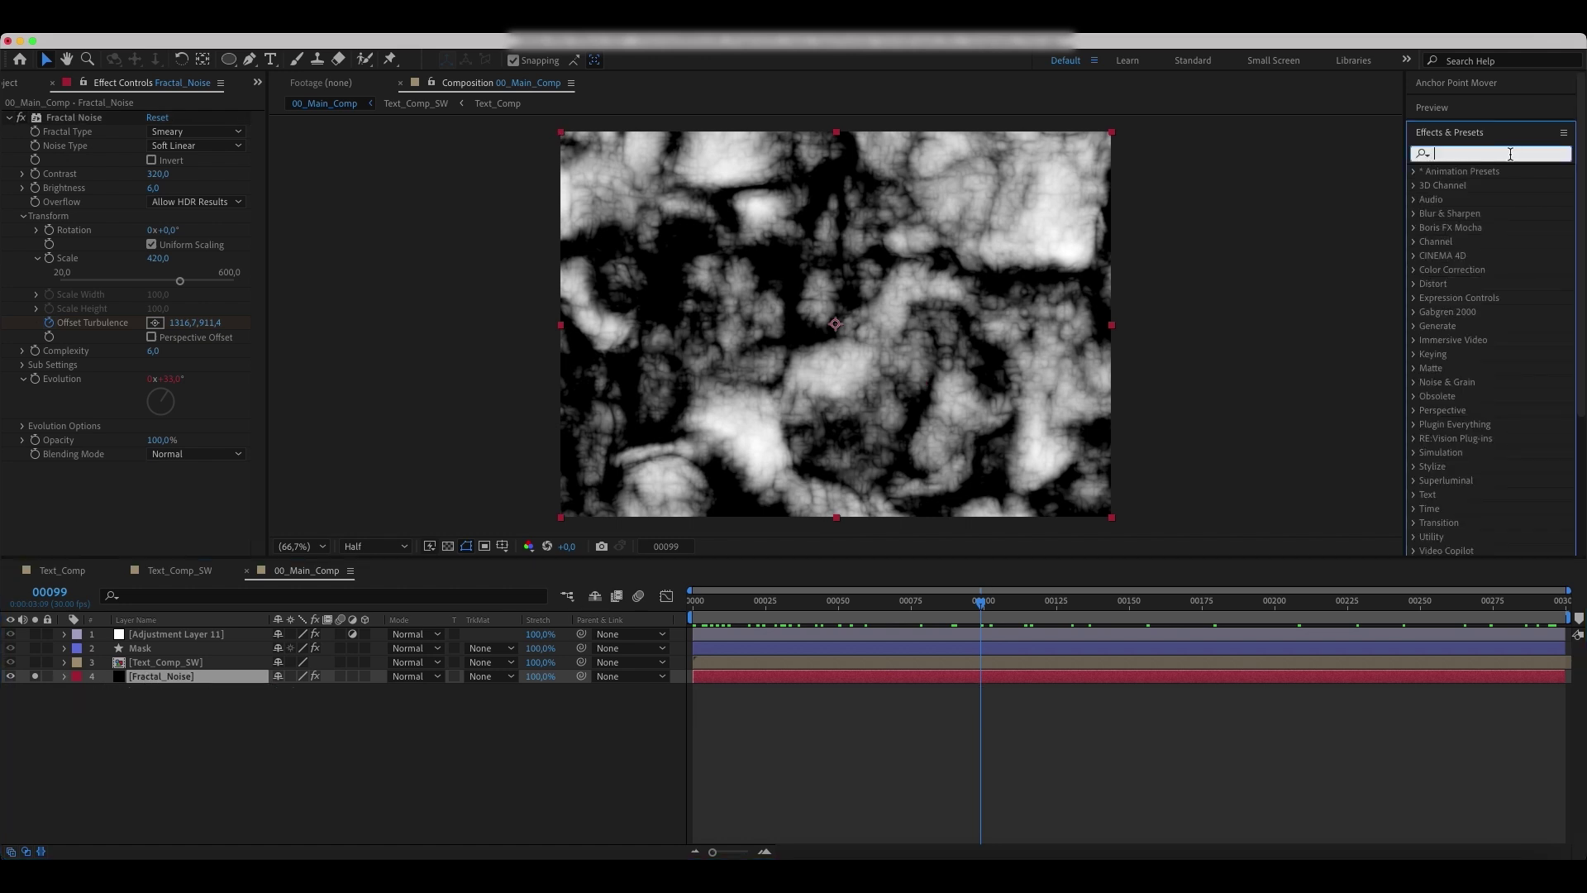
pyautogui.write('fast box')
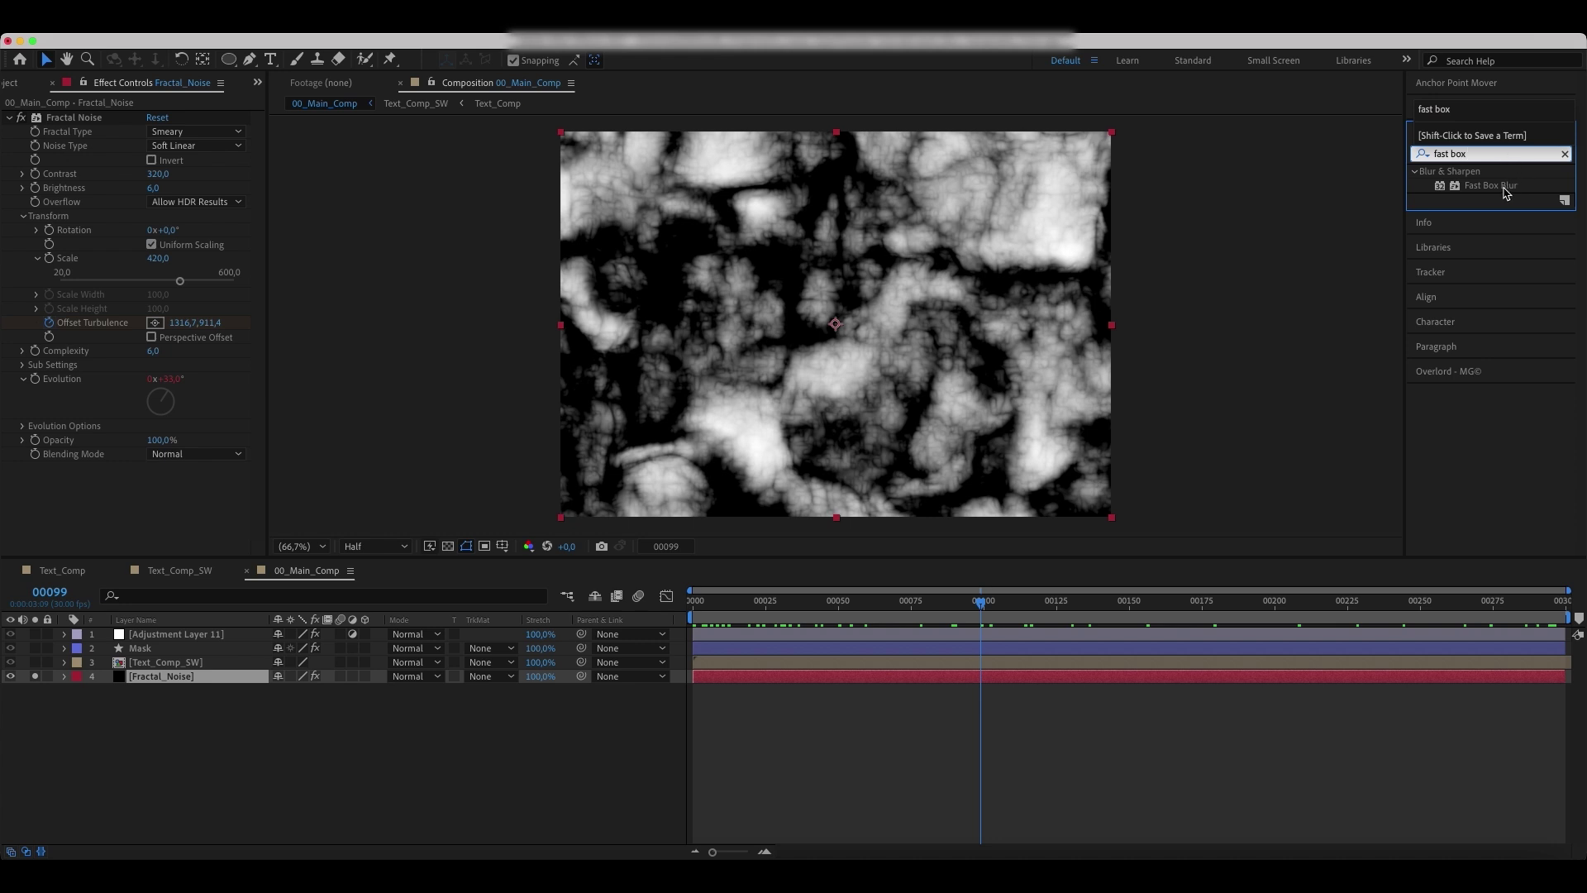
pyautogui.doubleClick(1507, 189)
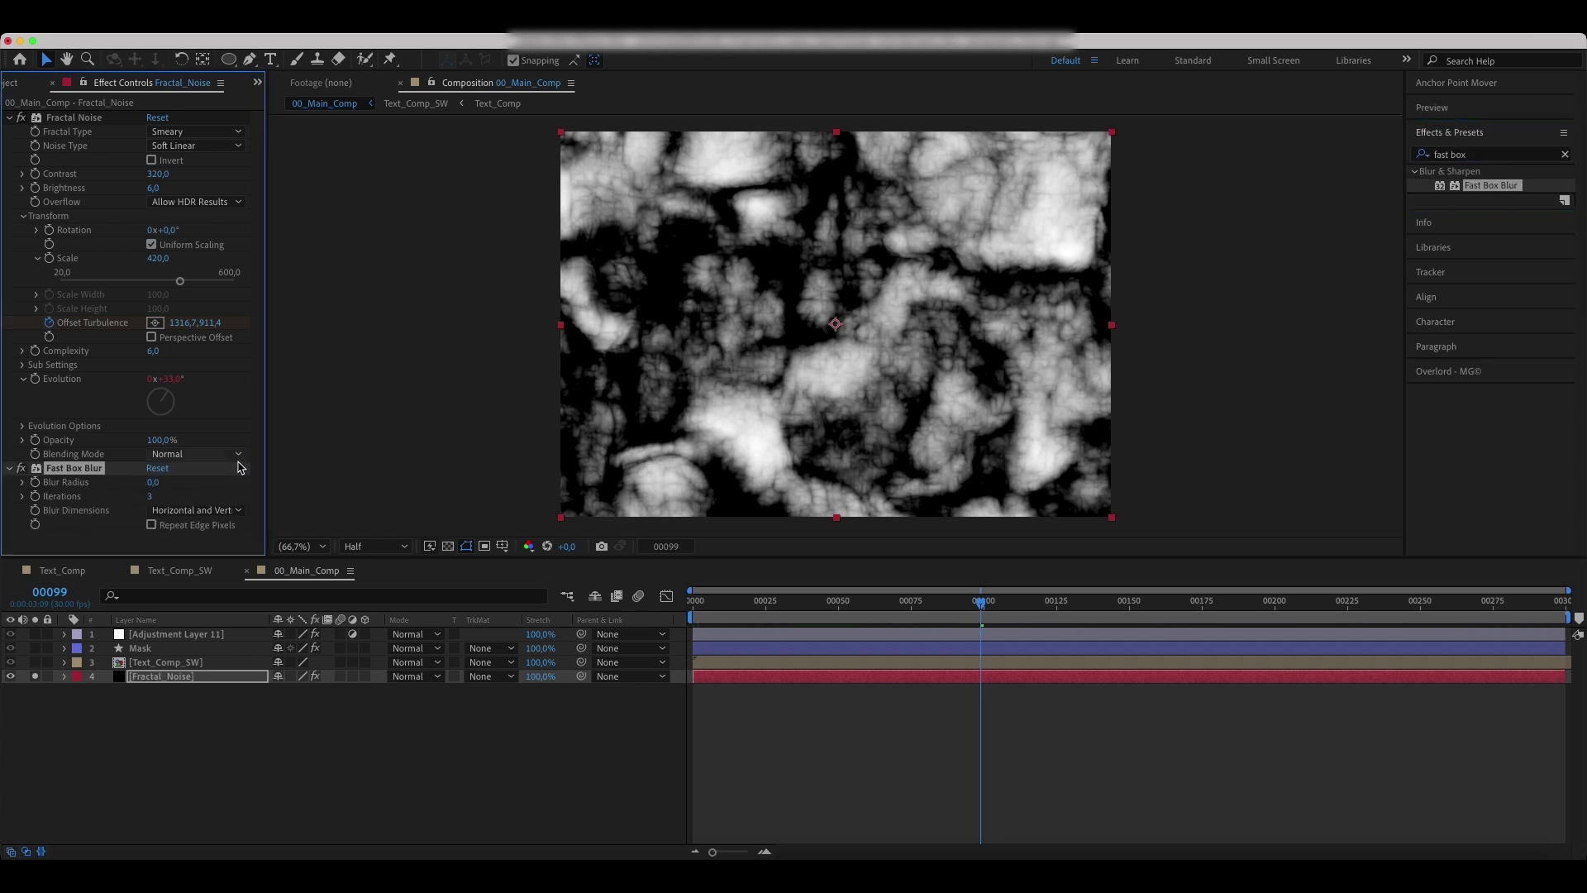
pyautogui.click(155, 482)
pyautogui.write('60')
pyautogui.press('Return')
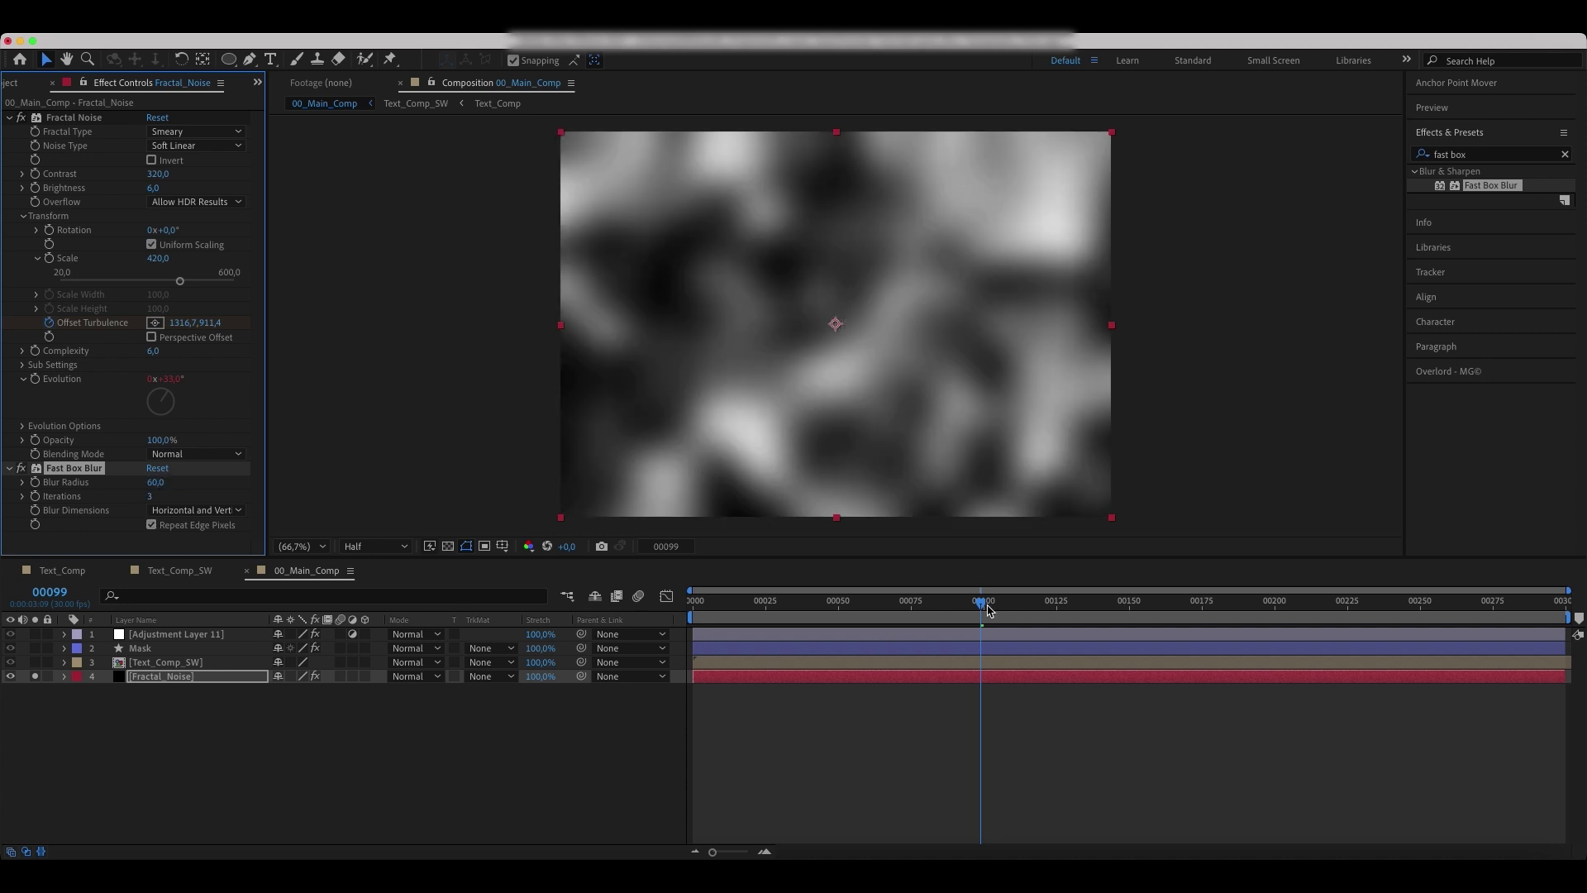
pyautogui.moveTo(989, 610)
pyautogui.mouseDown()
pyautogui.moveTo(1024, 587)
pyautogui.moveTo(910, 587)
pyautogui.mouseUp()
# Unsolo and select Fractal_Noise, then pick the Rectangle Tool.
pyautogui.click(34, 677)
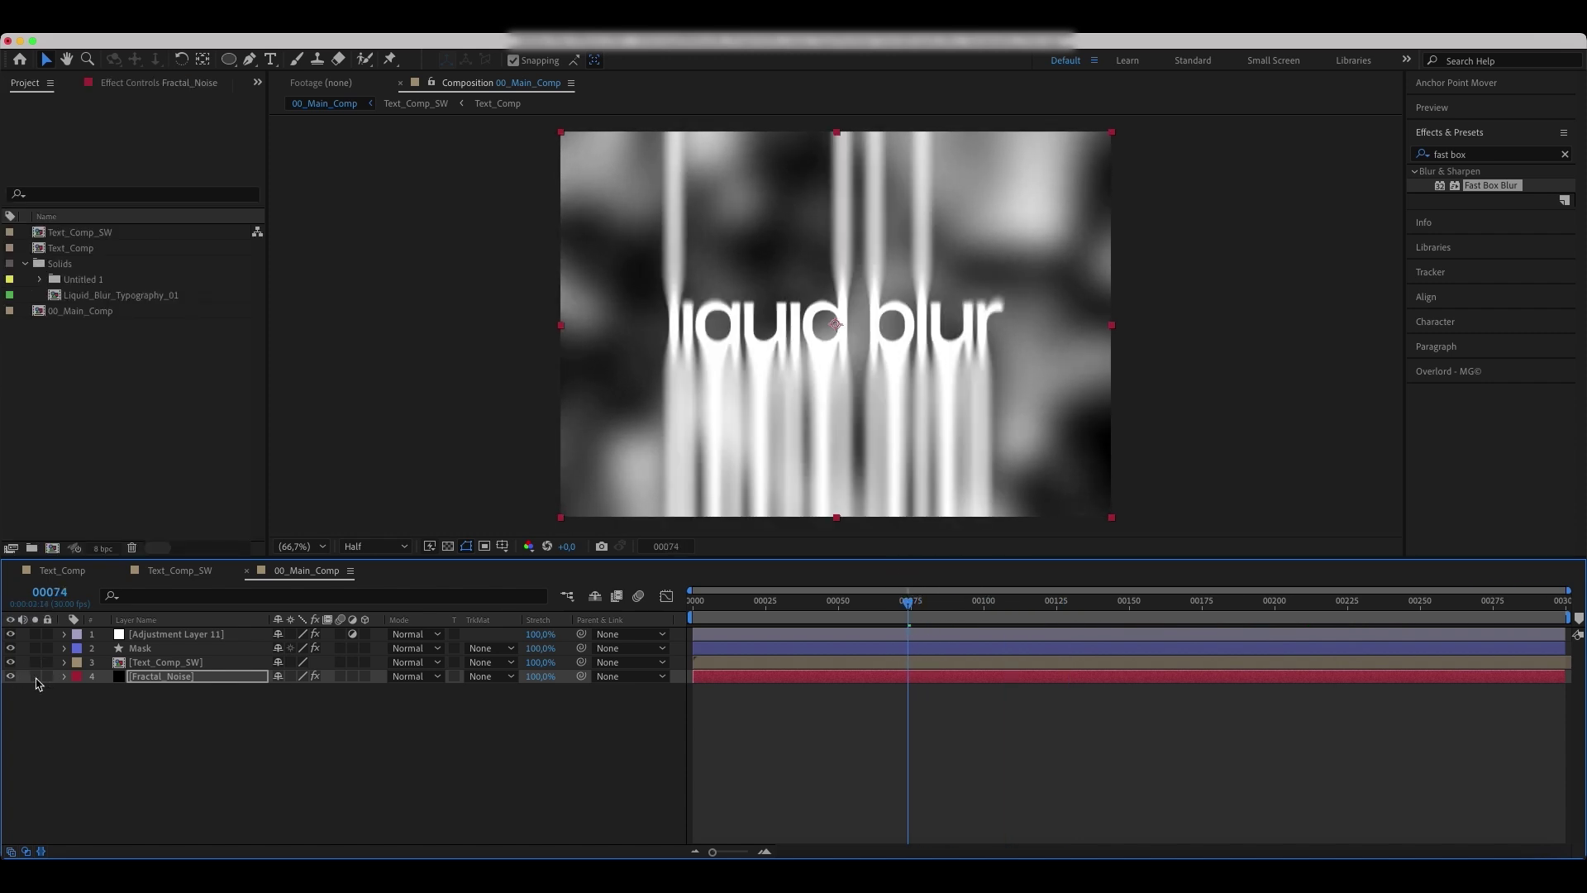
pyautogui.click(188, 678)
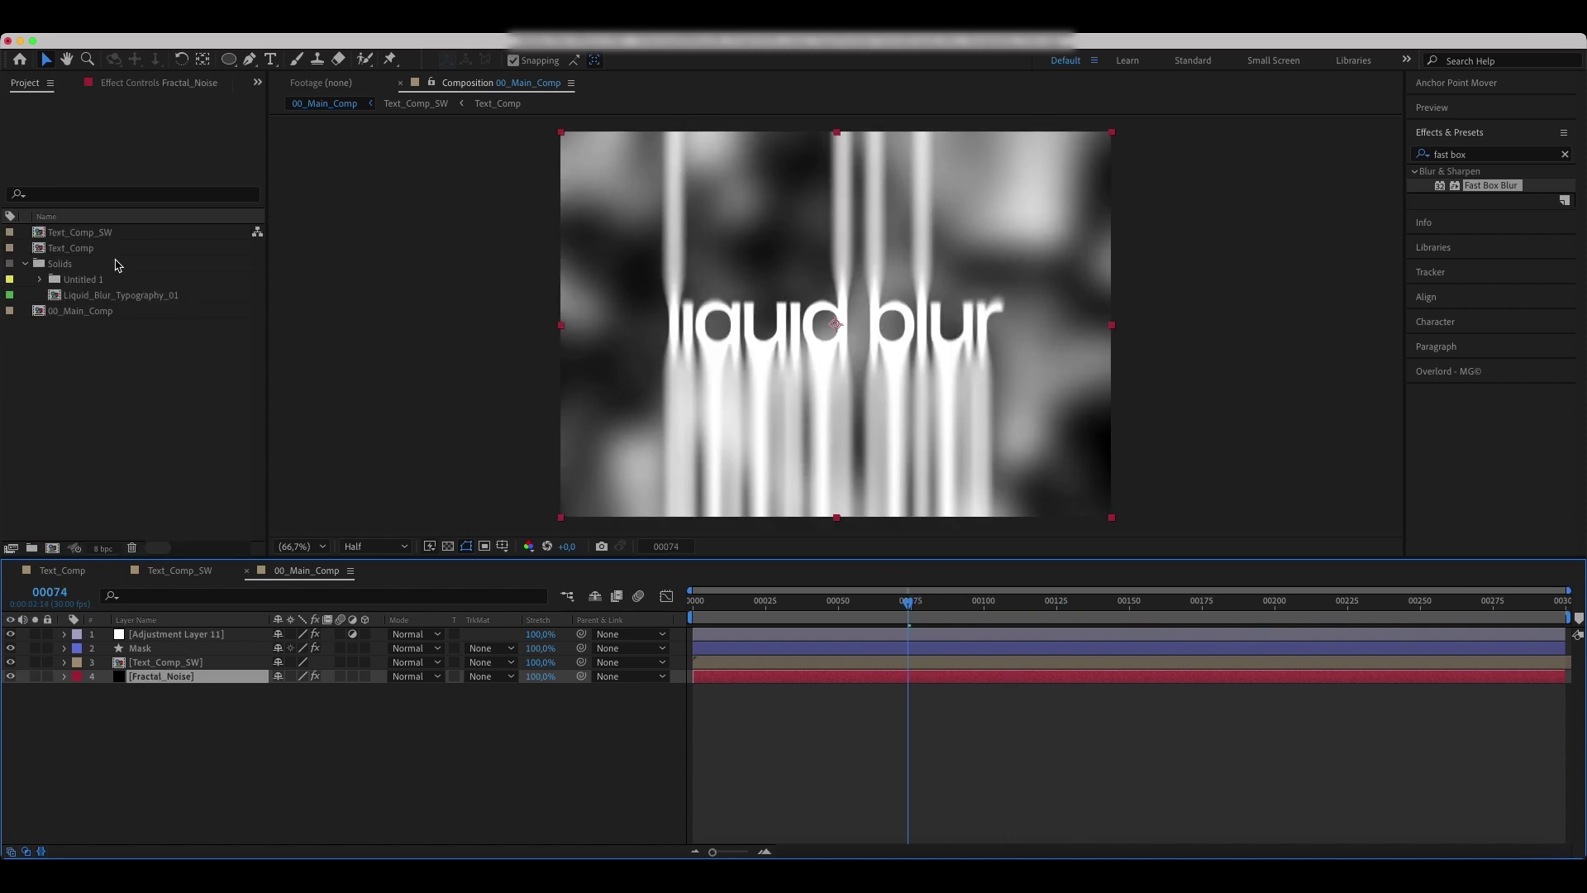
pyautogui.moveTo(223, 62); pyautogui.dragTo(279, 65)
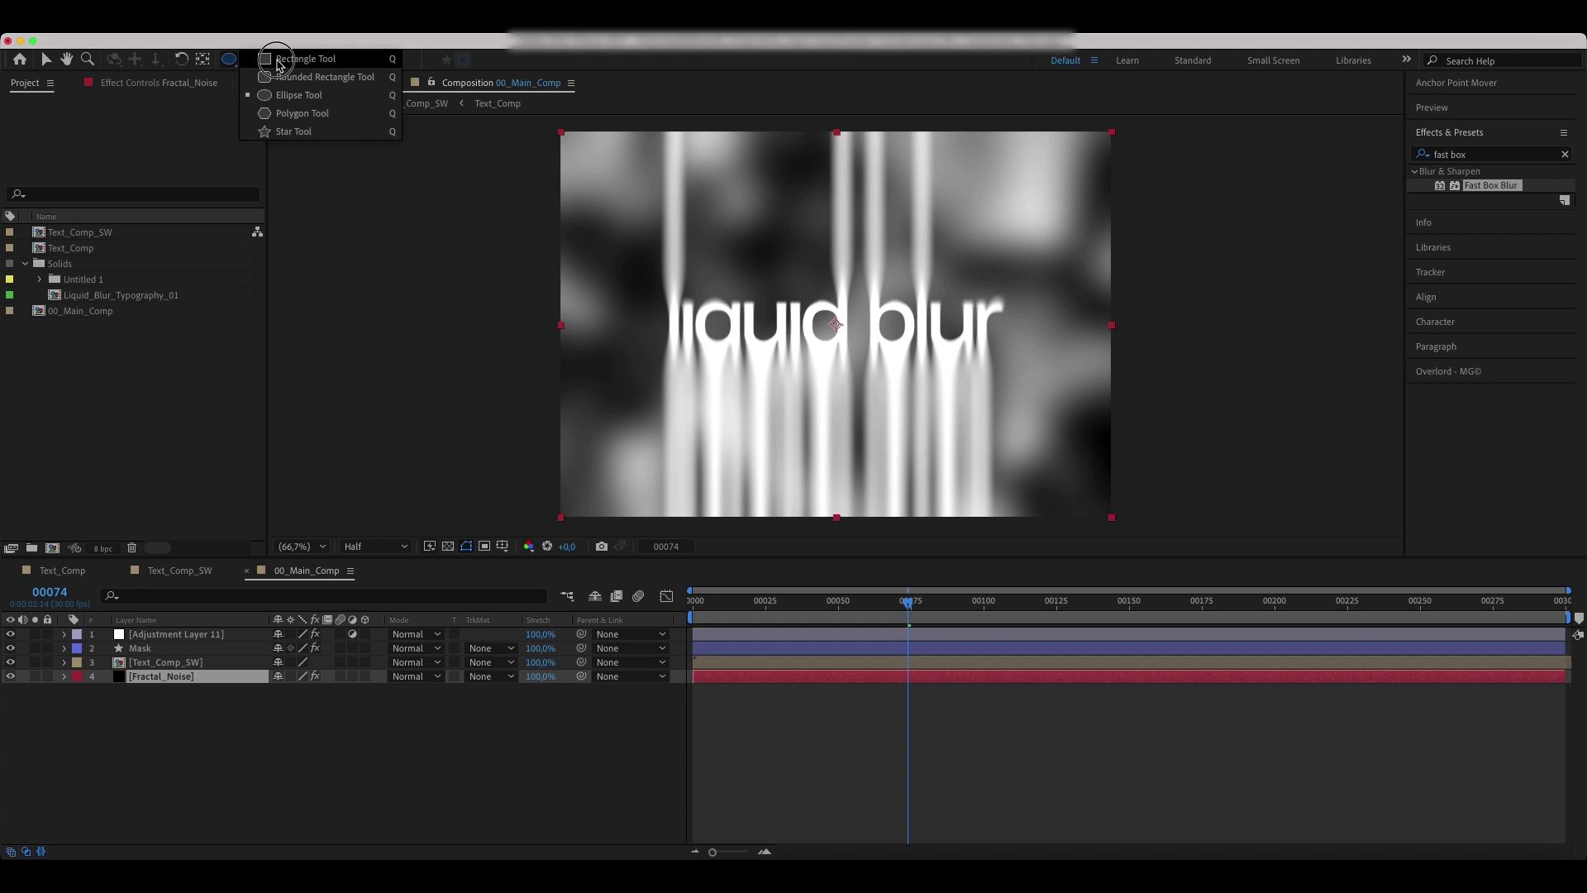
# Draw an inverted rectangular mask around the text on Fractal_Noise.
pyautogui.click(171, 680)
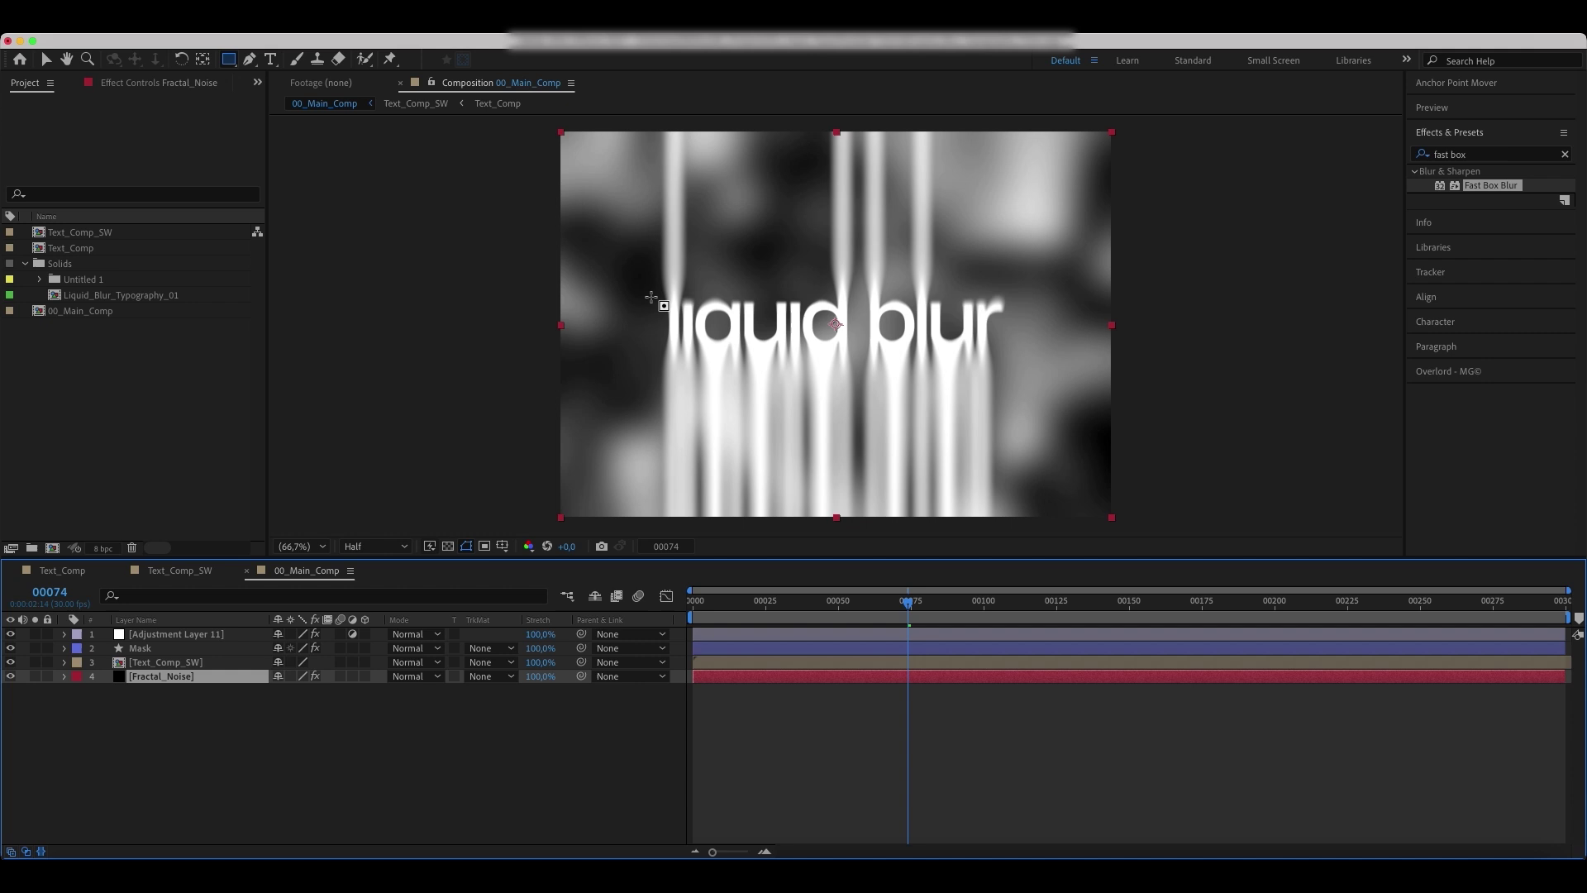
pyautogui.moveTo(637, 294); pyautogui.dragTo(1022, 354)
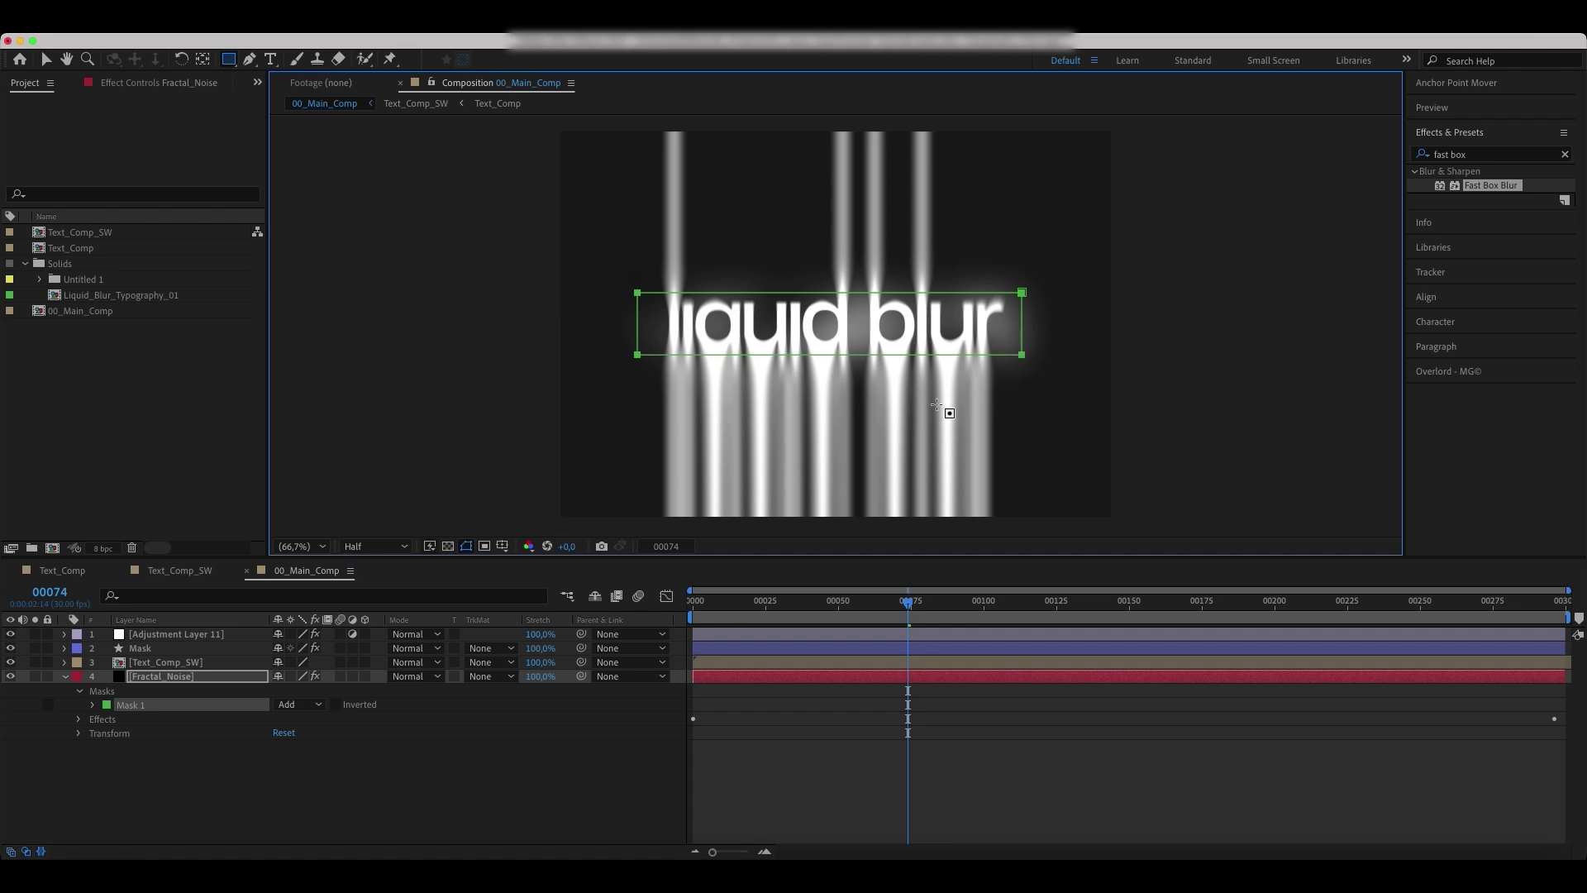
pyautogui.click(336, 704)
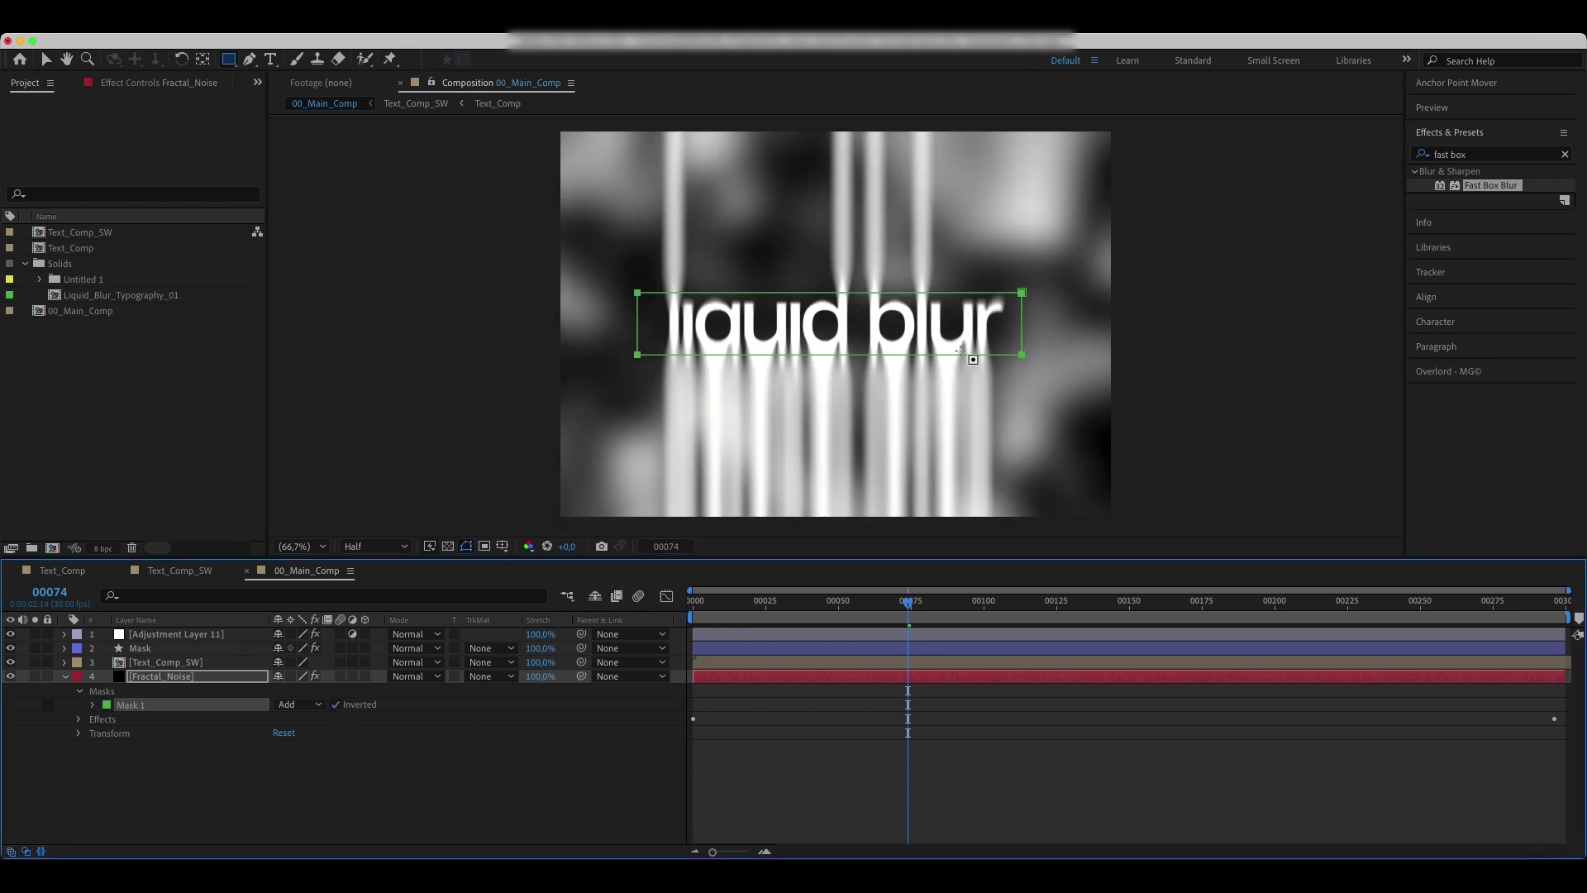
# Enlarge the mask slightly at the top, bottom and right edges.
pyautogui.click(46, 58)
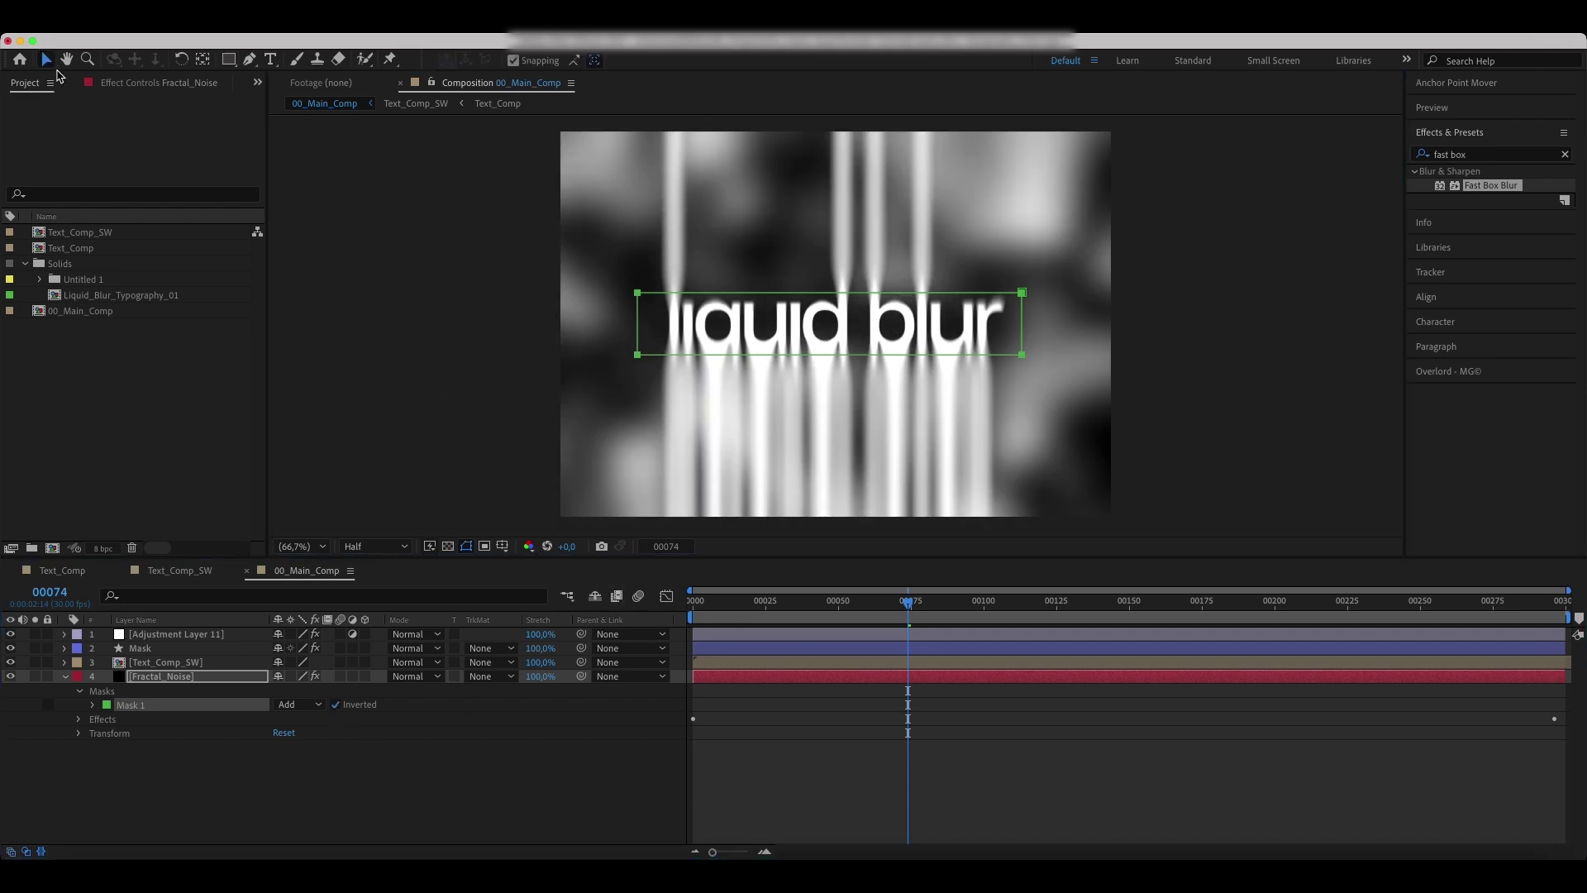
pyautogui.doubleClick(821, 355)
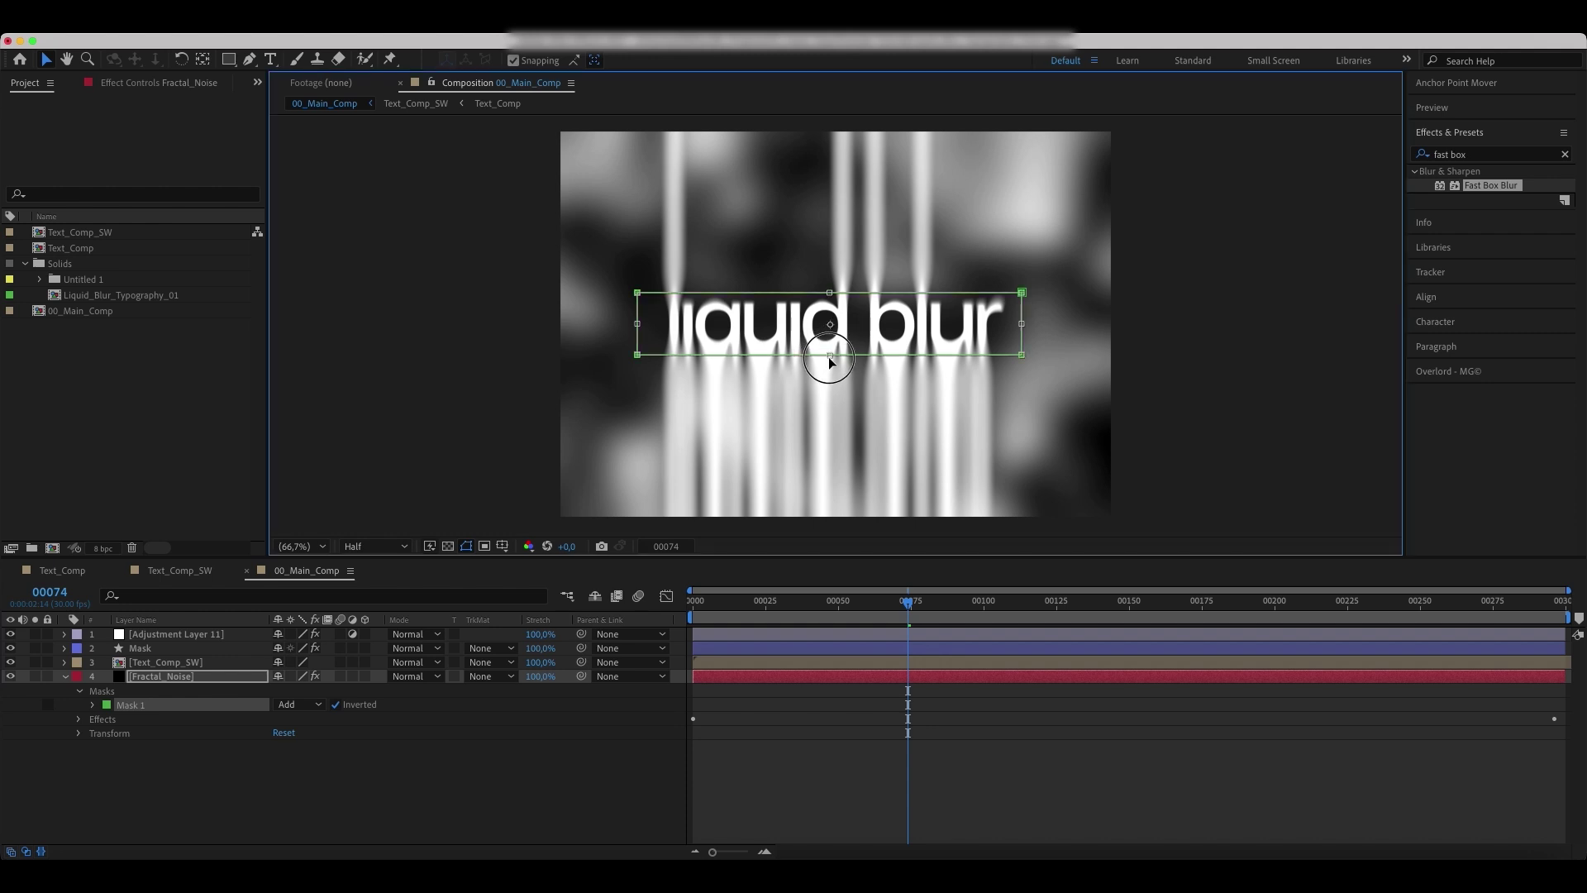
pyautogui.moveTo(829, 356); pyautogui.dragTo(830, 369)
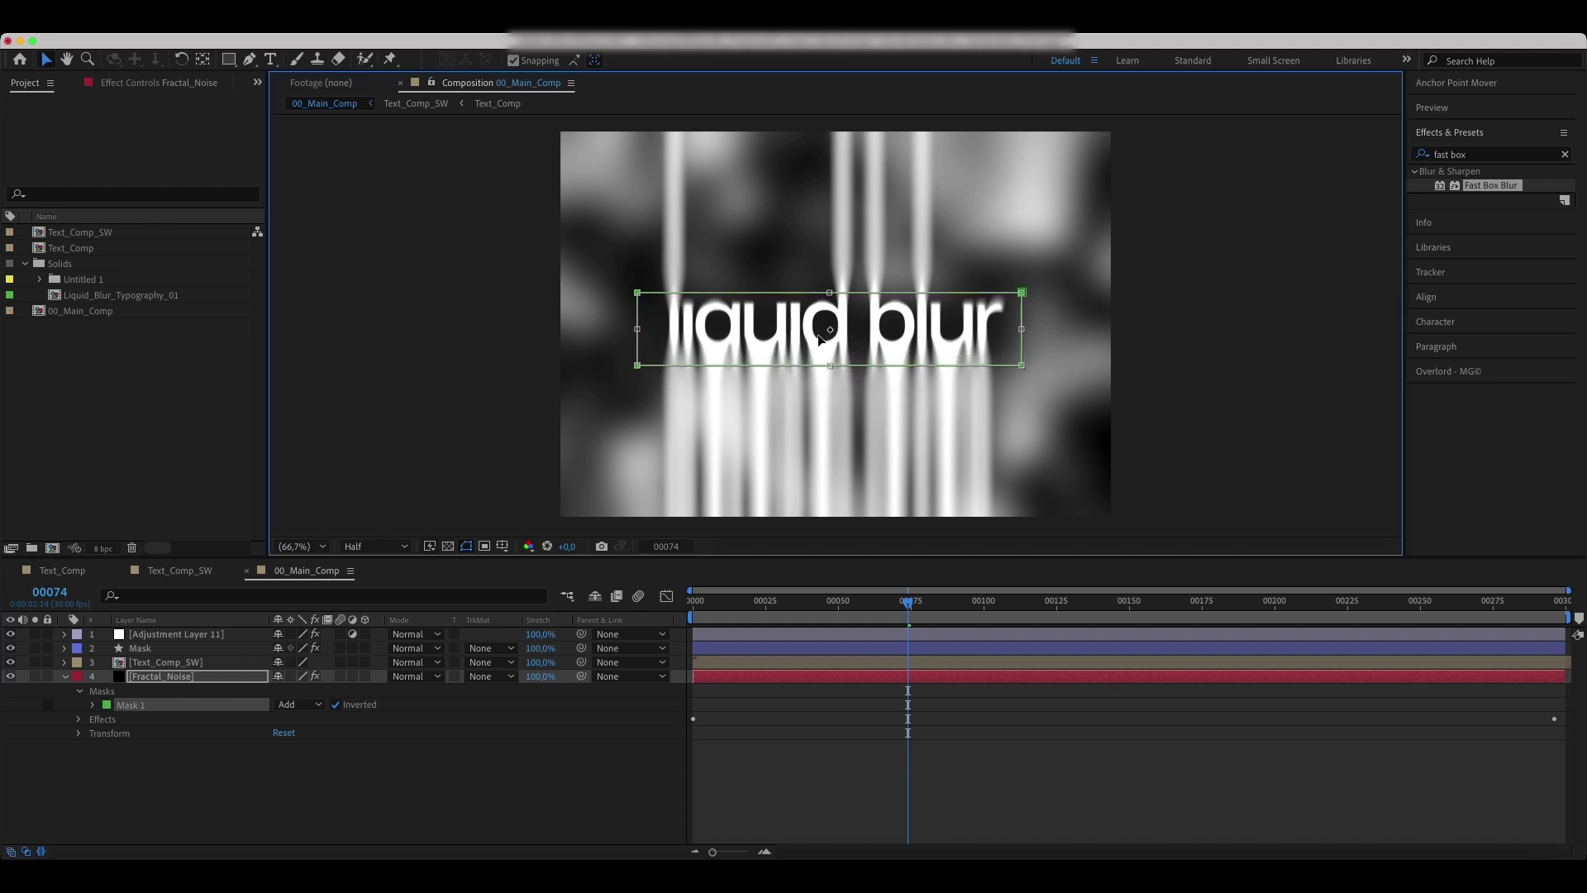
pyautogui.moveTo(830, 294); pyautogui.dragTo(830, 279)
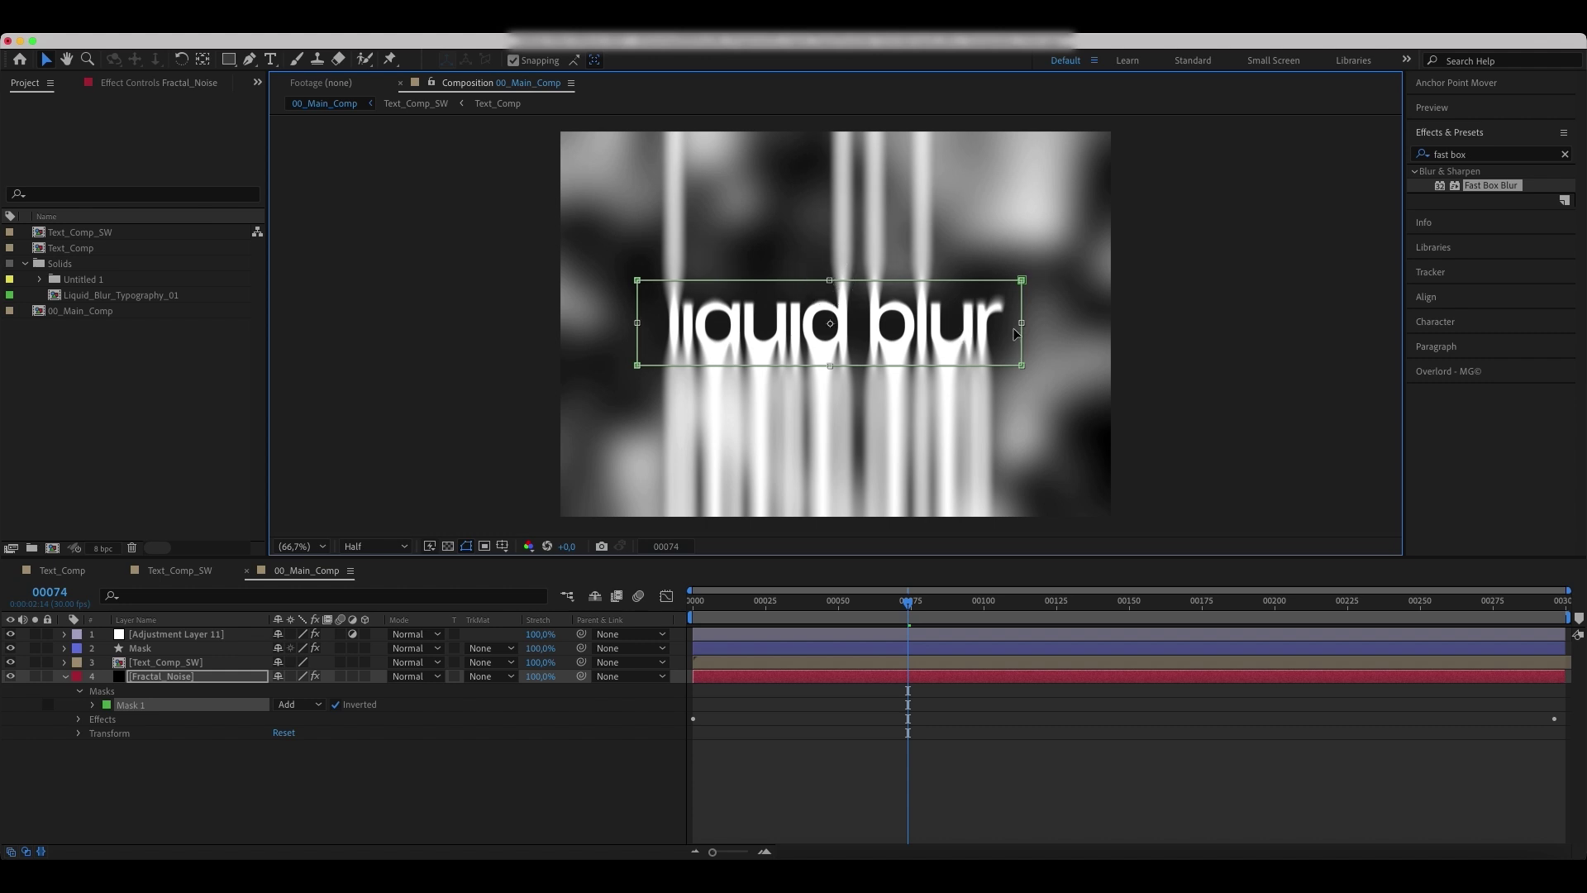
pyautogui.moveTo(1022, 323); pyautogui.dragTo(1031, 323)
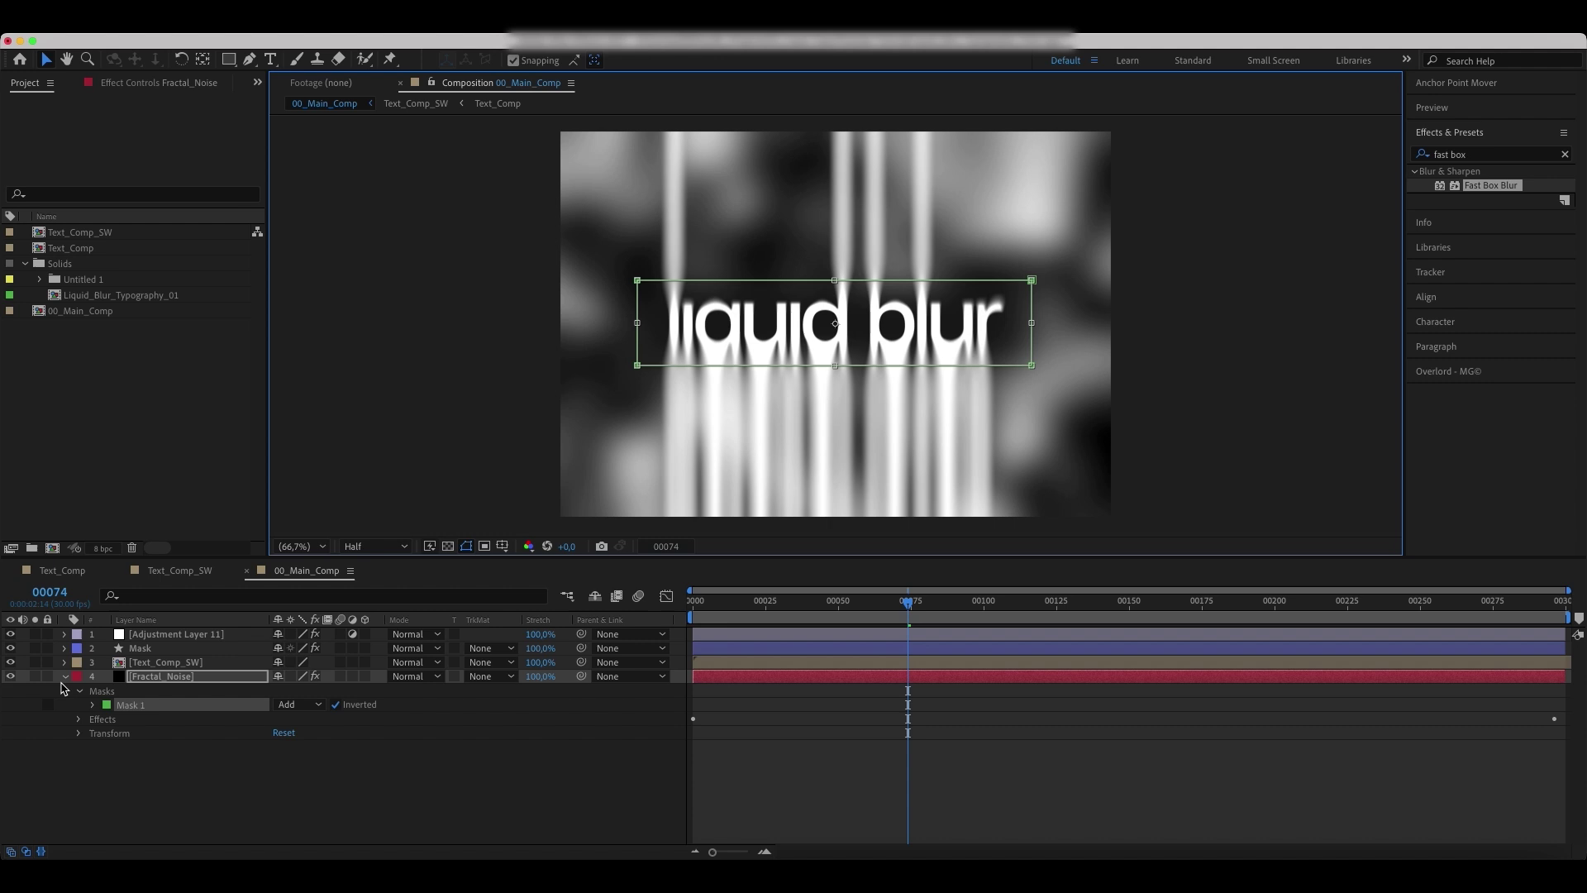
pyautogui.click(65, 677)
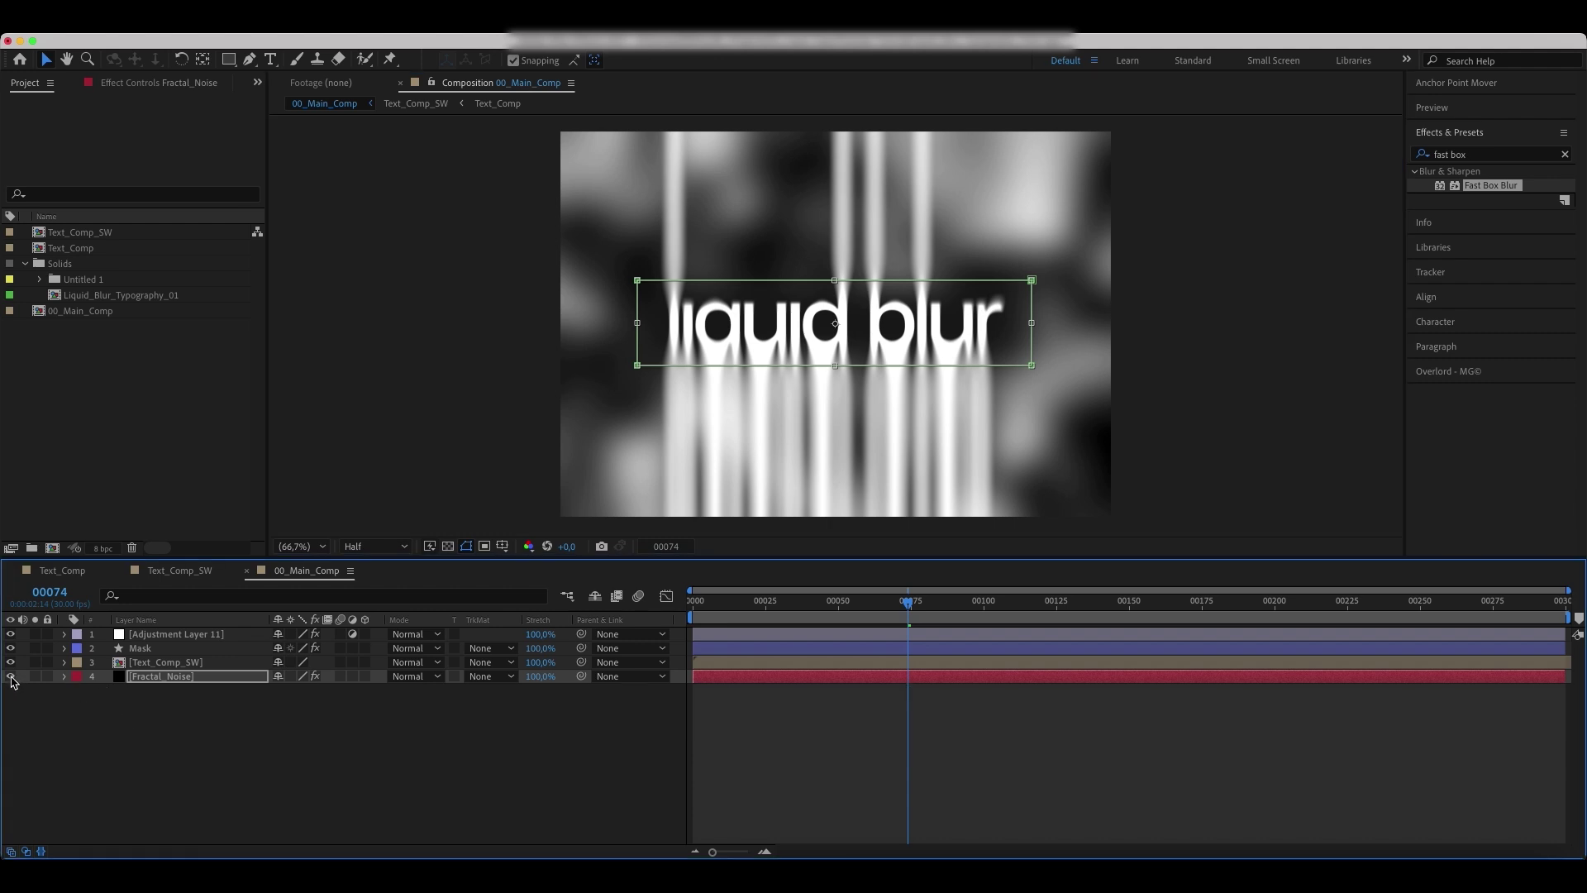
# Hide Fractal_Noise and add Displacement Map to Adjustment Layer 11 above Camera Lens Blur.
pyautogui.click(11, 677)
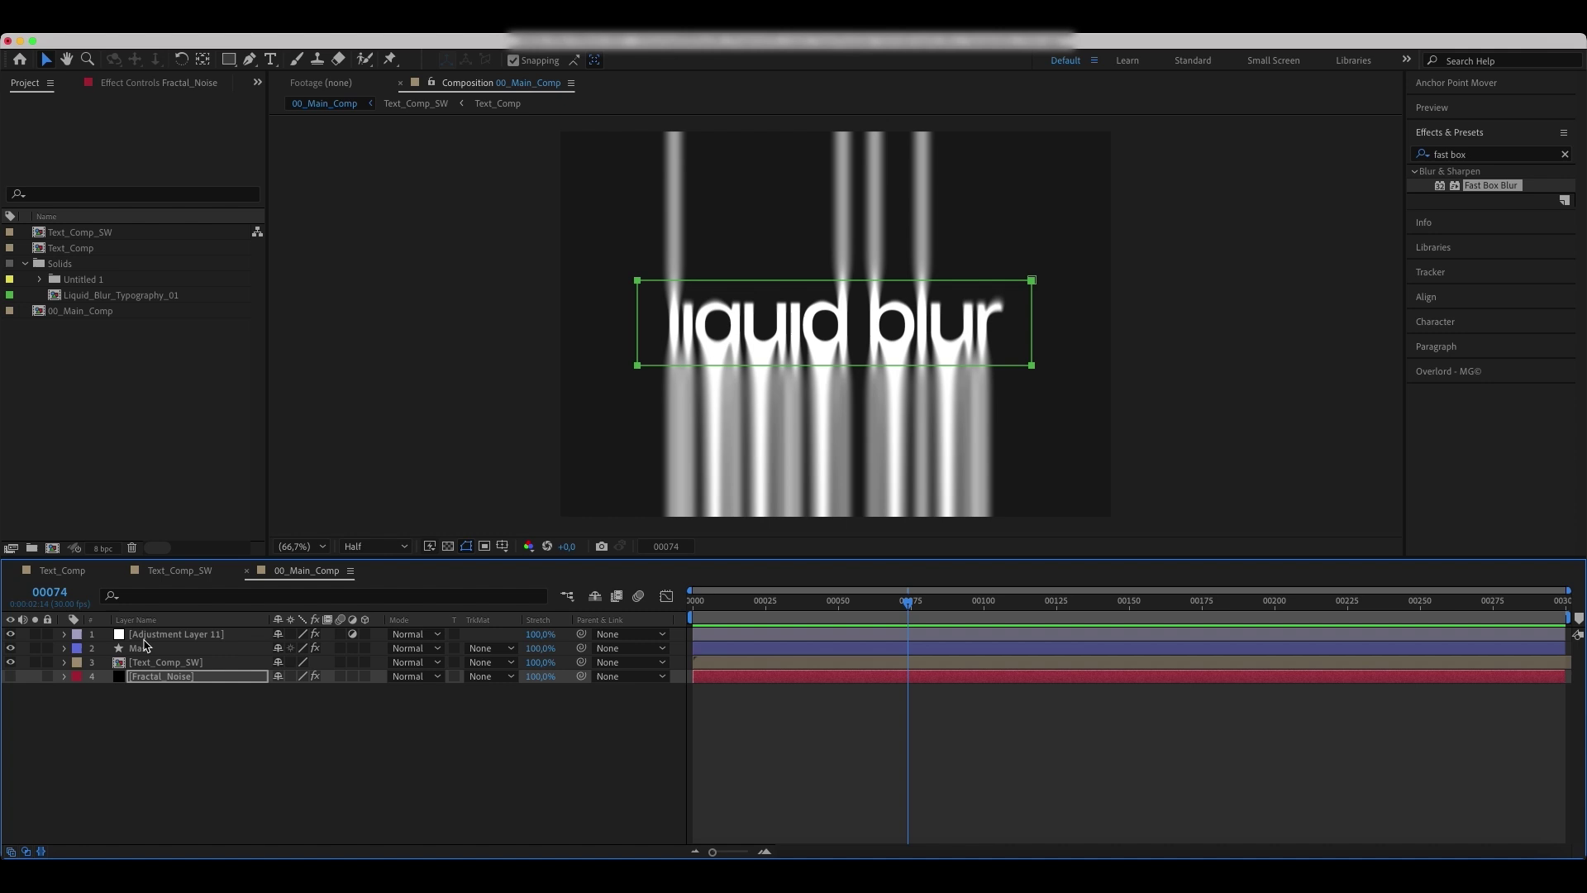
pyautogui.click(178, 635)
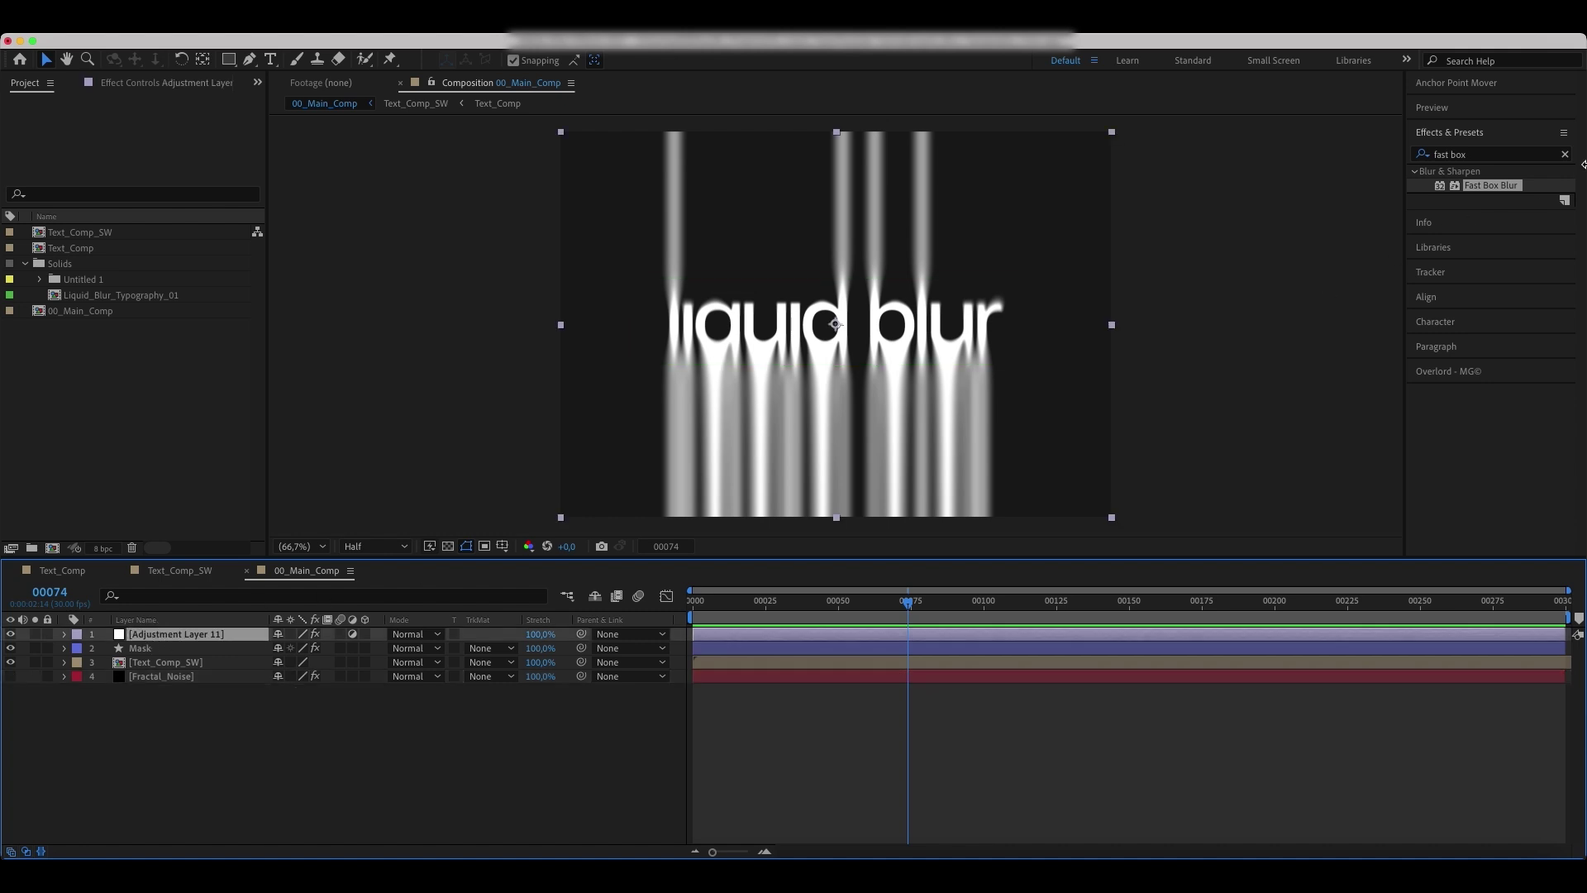
pyautogui.click(1567, 156)
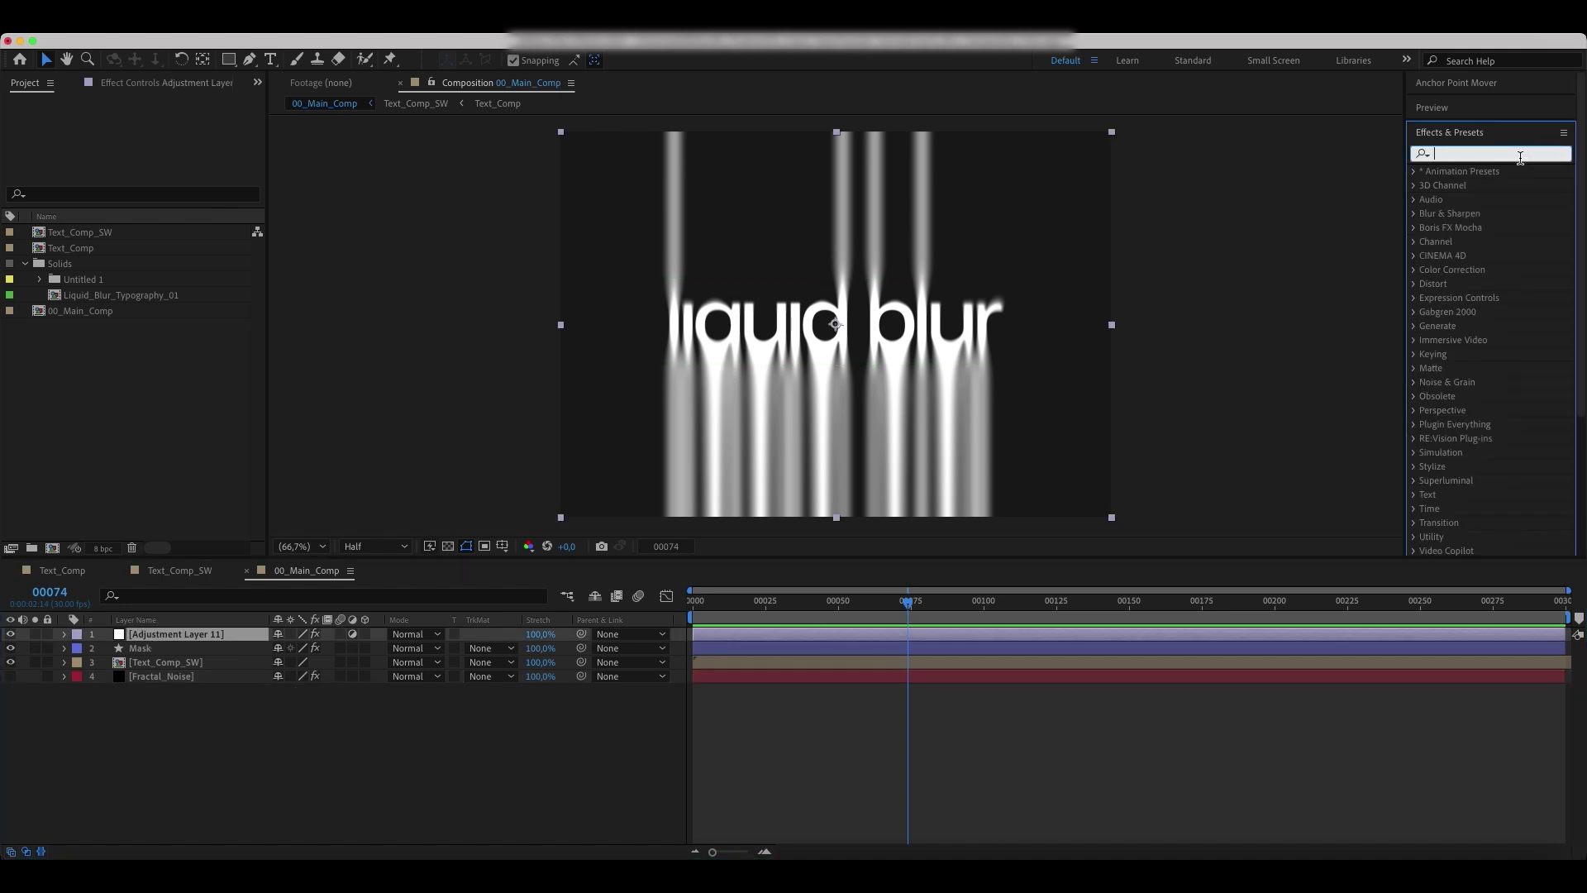
pyautogui.write('displa')
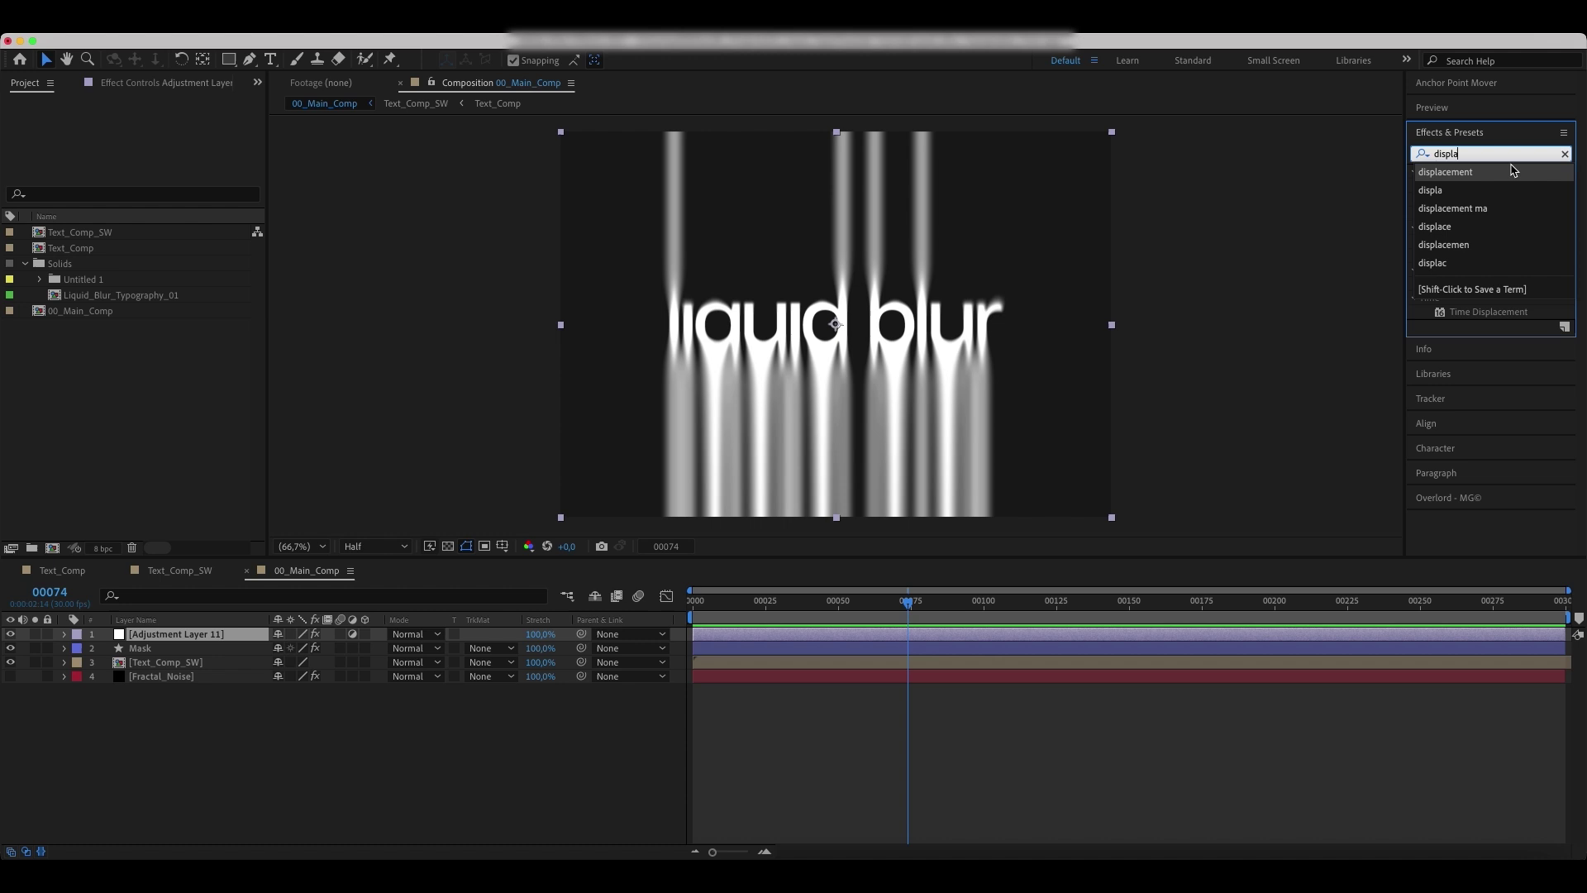
pyautogui.click(1478, 175)
pyautogui.moveTo(1488, 187); pyautogui.dragTo(209, 637)
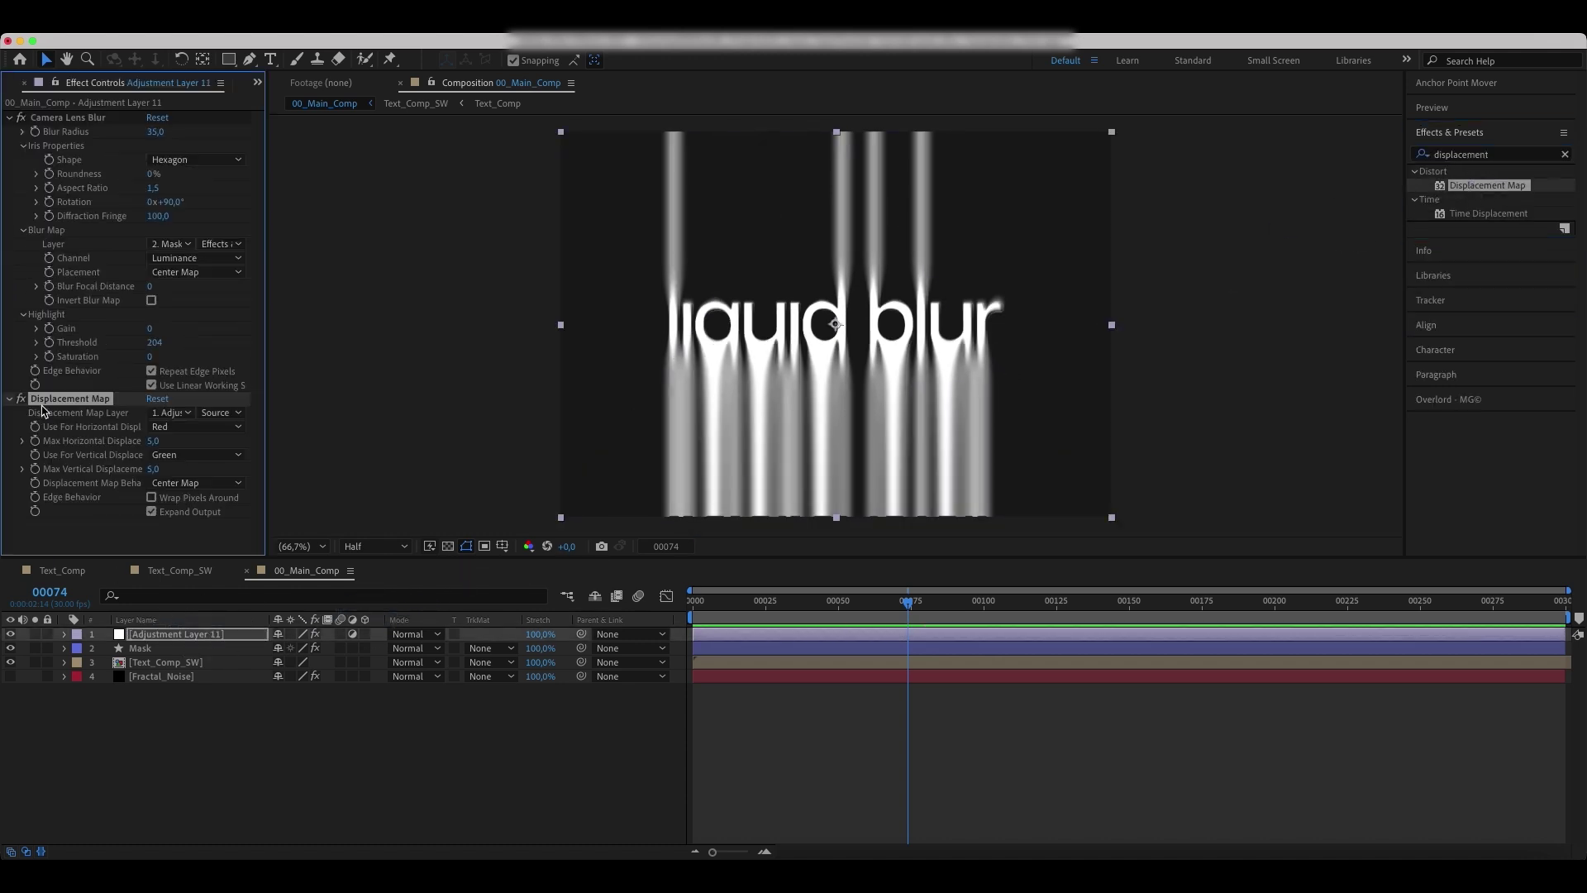
pyautogui.moveTo(70, 399); pyautogui.dragTo(73, 118)
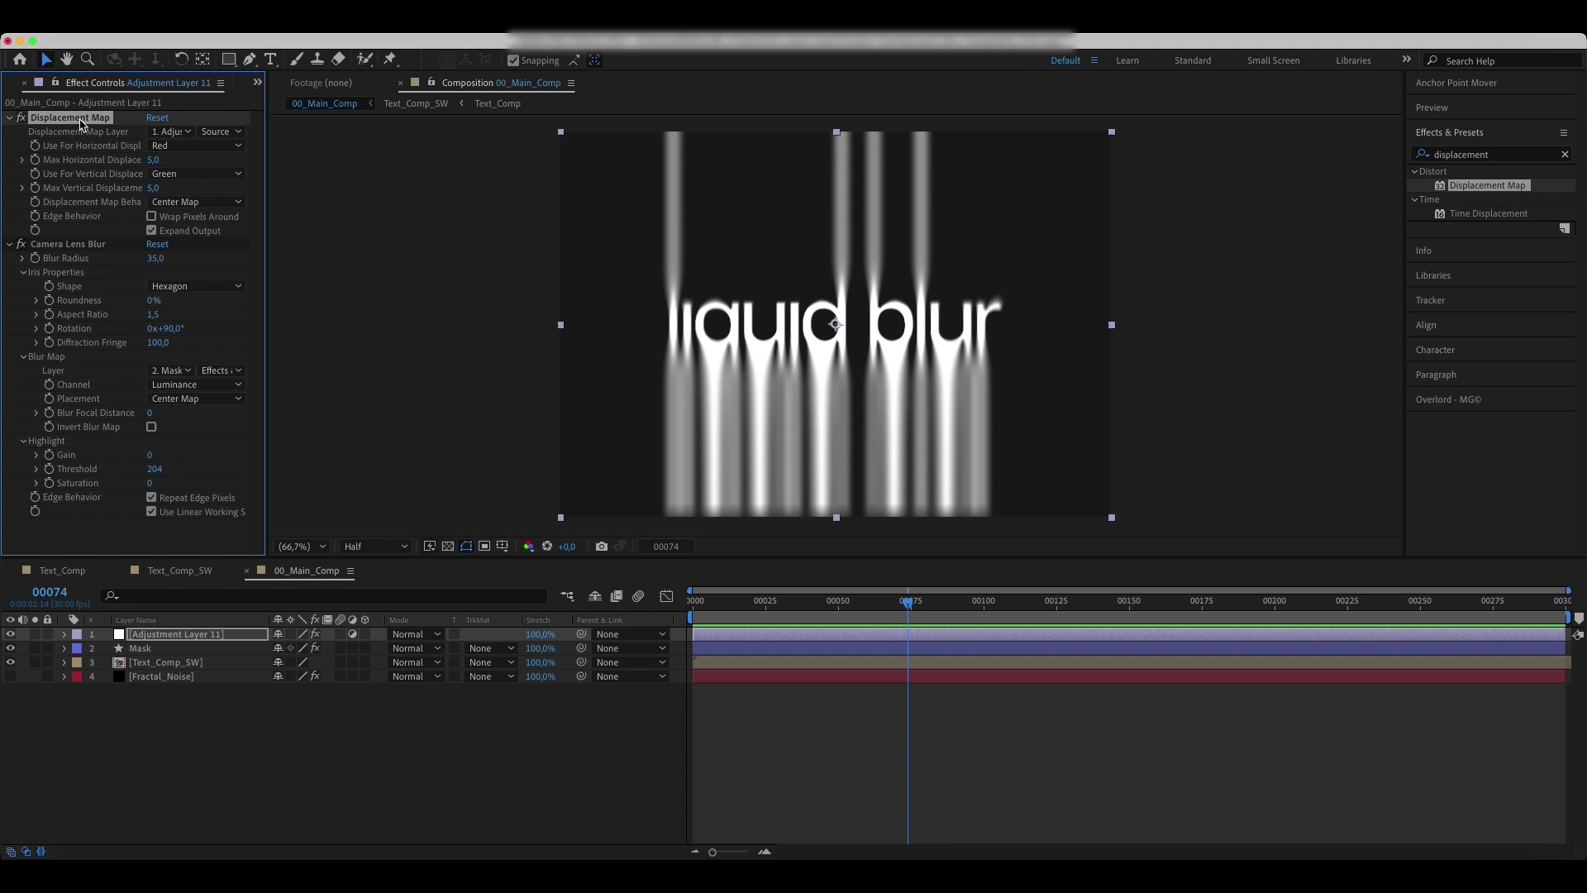
# Set Displacement Map to use Fractal_Noise with its effects and masks.
pyautogui.click(167, 135)
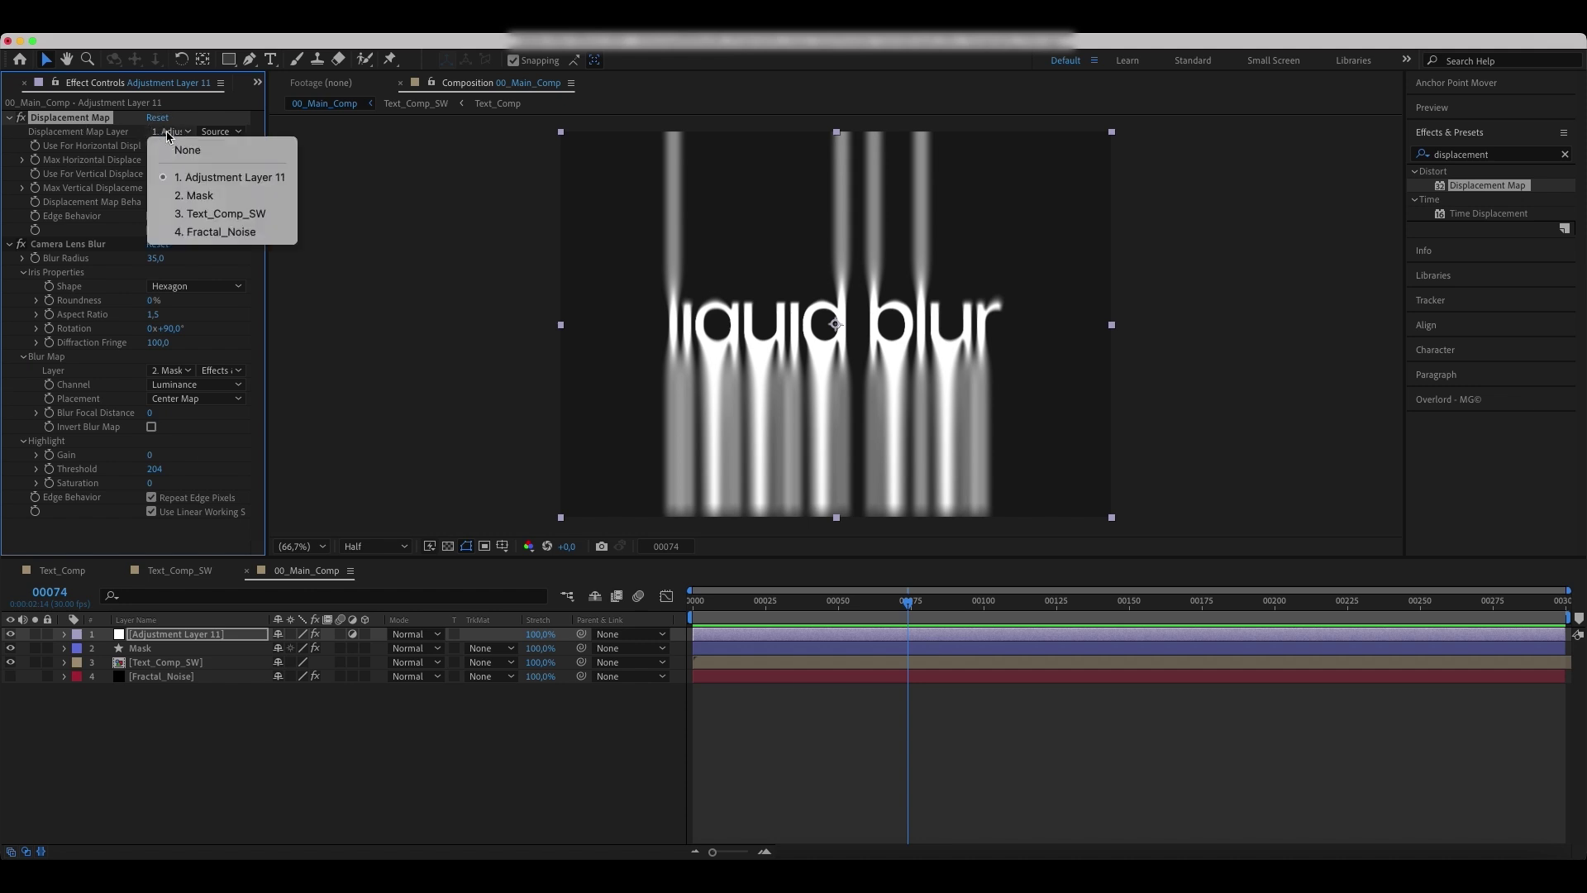
pyautogui.click(216, 233)
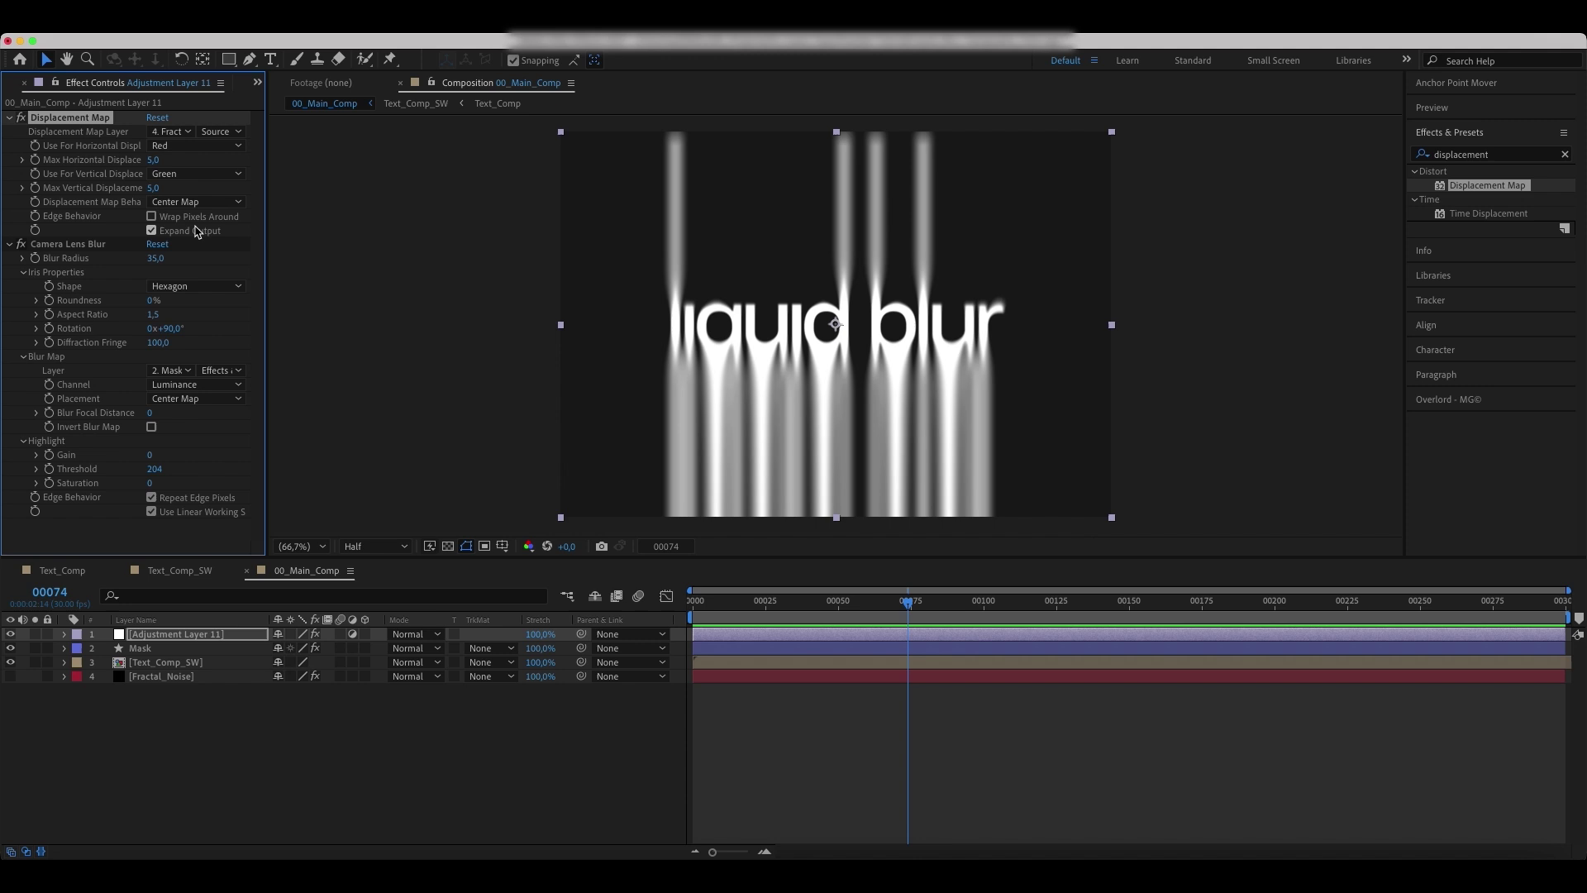
pyautogui.click(218, 133)
pyautogui.click(238, 188)
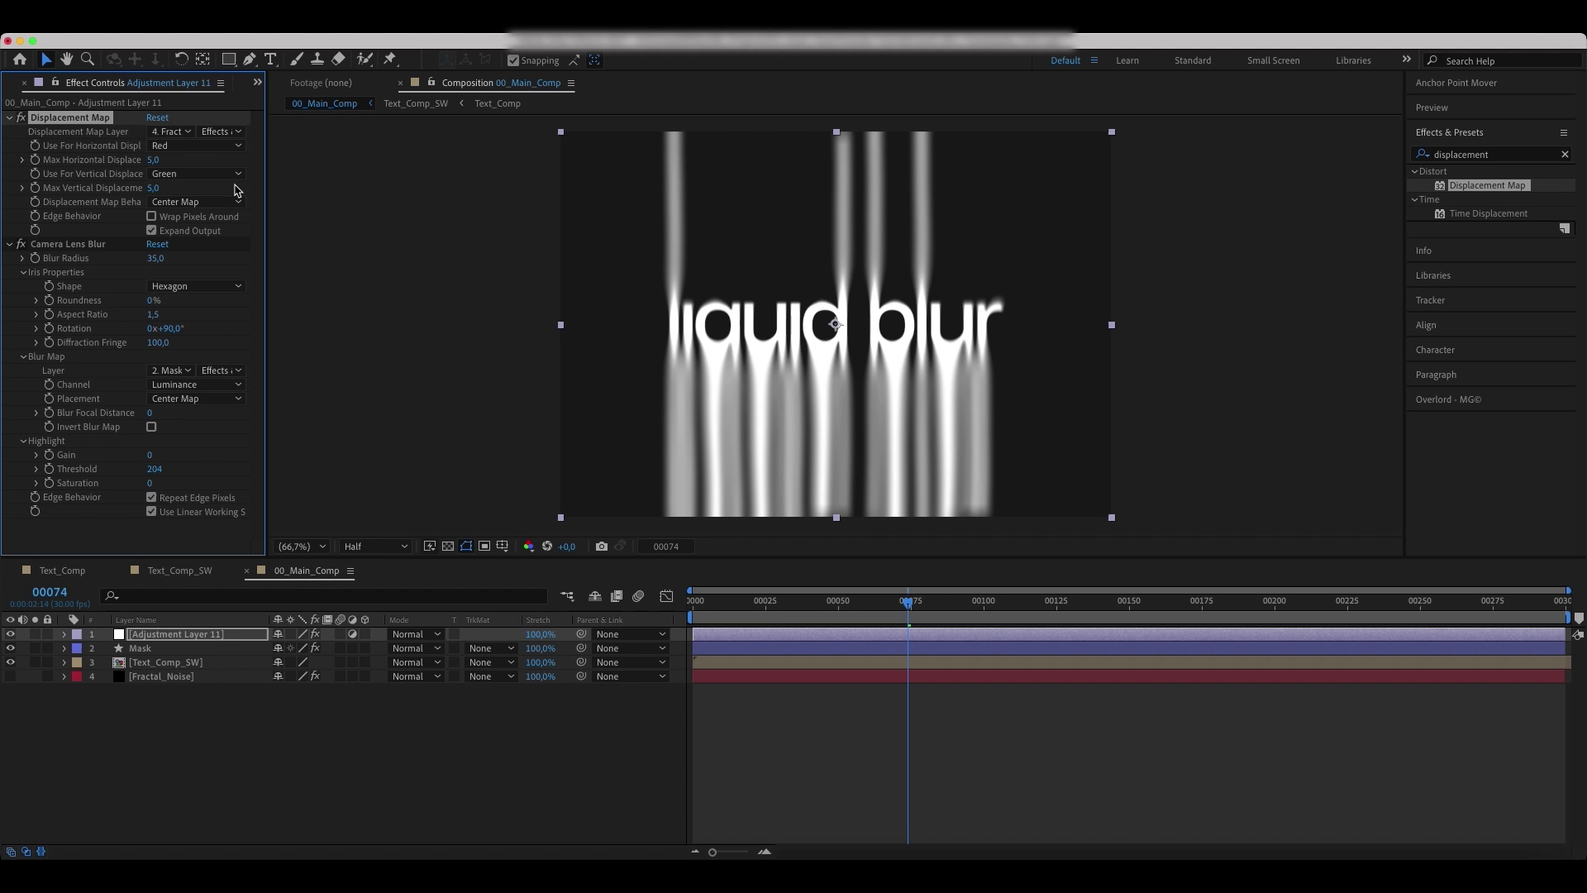
# Set horizontal displacement to 100 and vertical displacement to -100.
pyautogui.moveTo(154, 159); pyautogui.dragTo(200, 166)
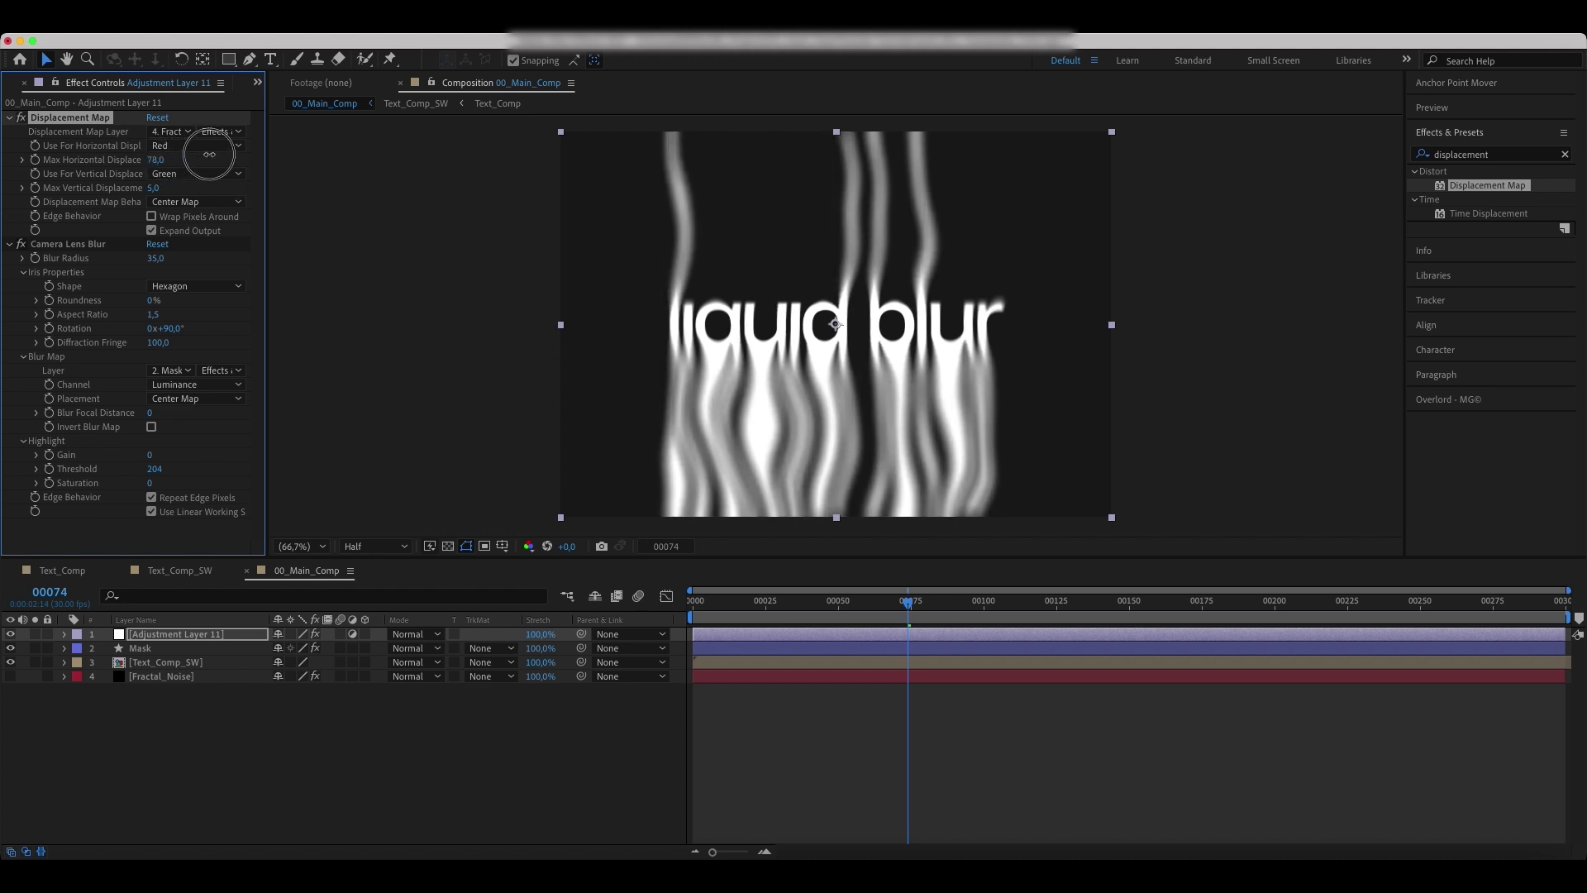
pyautogui.click(155, 159)
pyautogui.write('100')
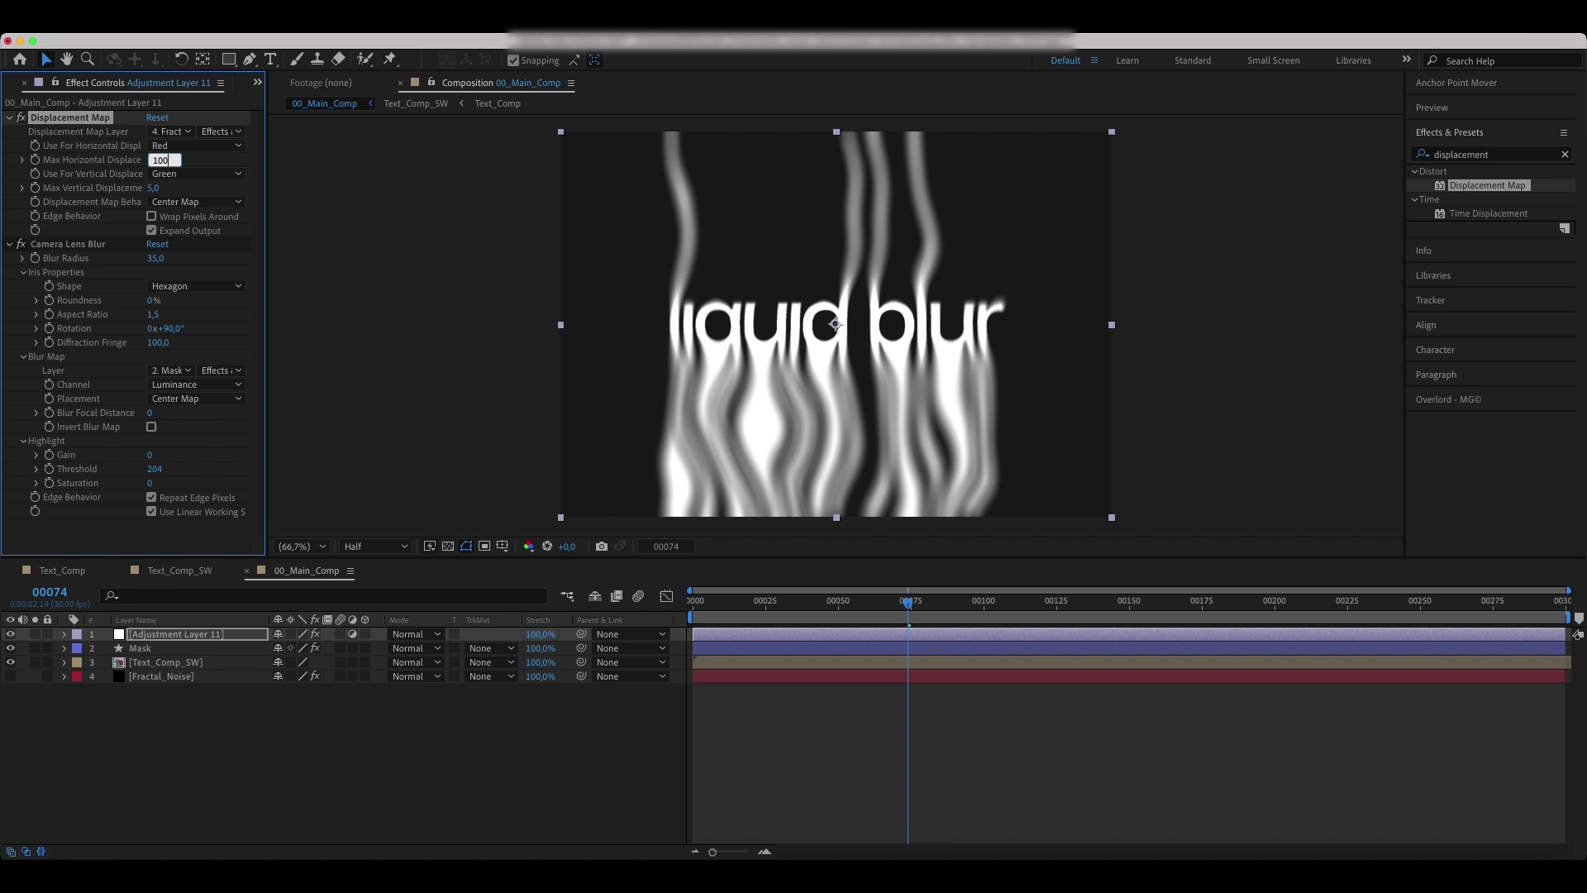
pyautogui.press('Return')
pyautogui.moveTo(153, 188); pyautogui.dragTo(120, 192)
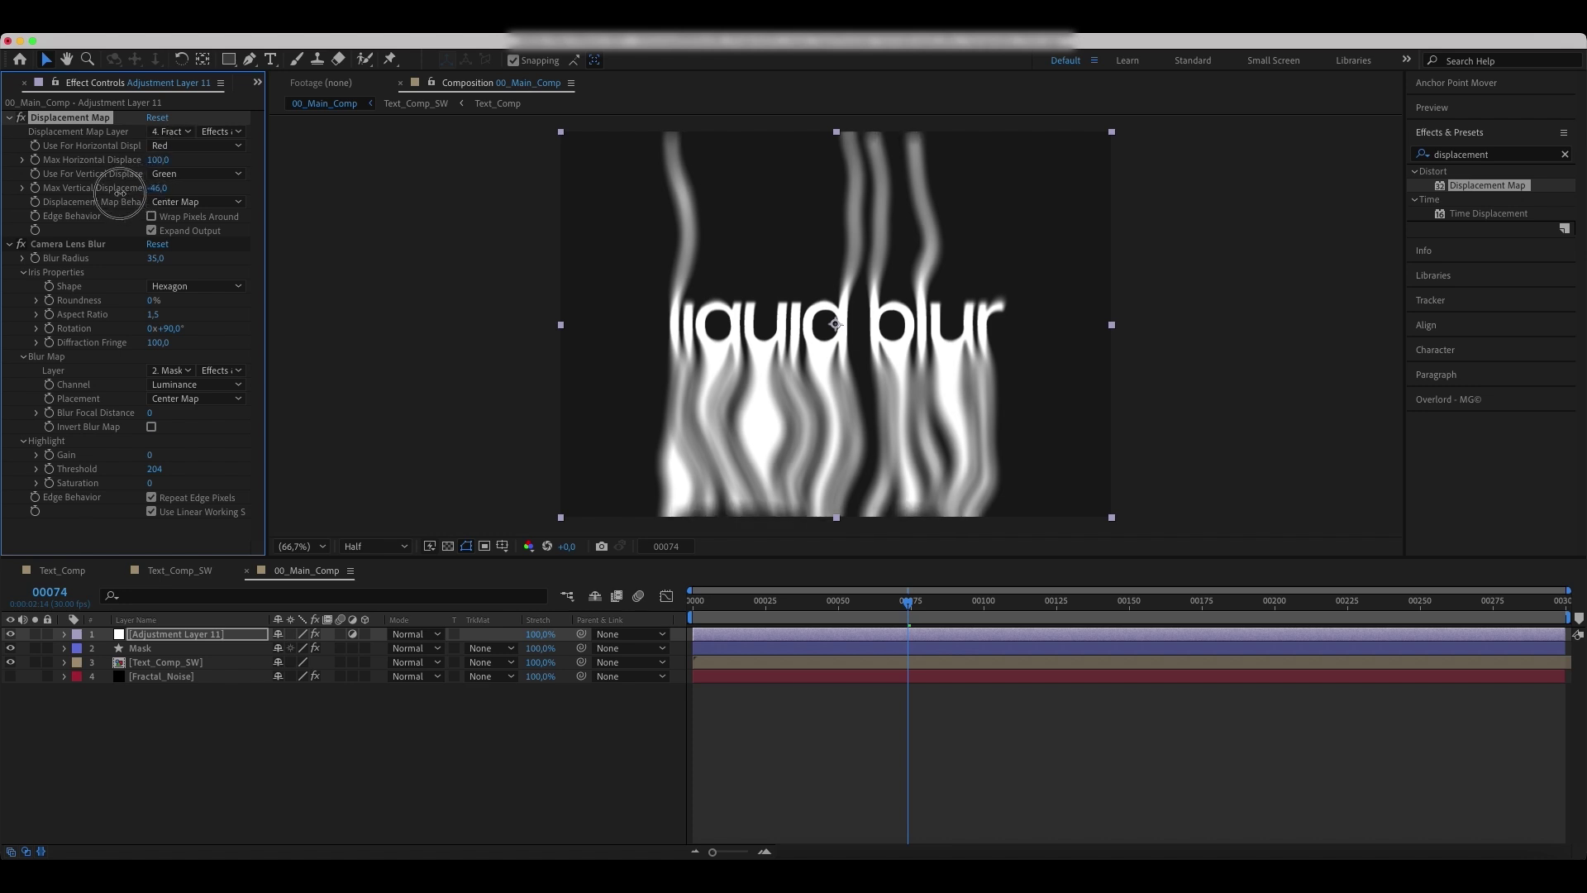
pyautogui.click(159, 188)
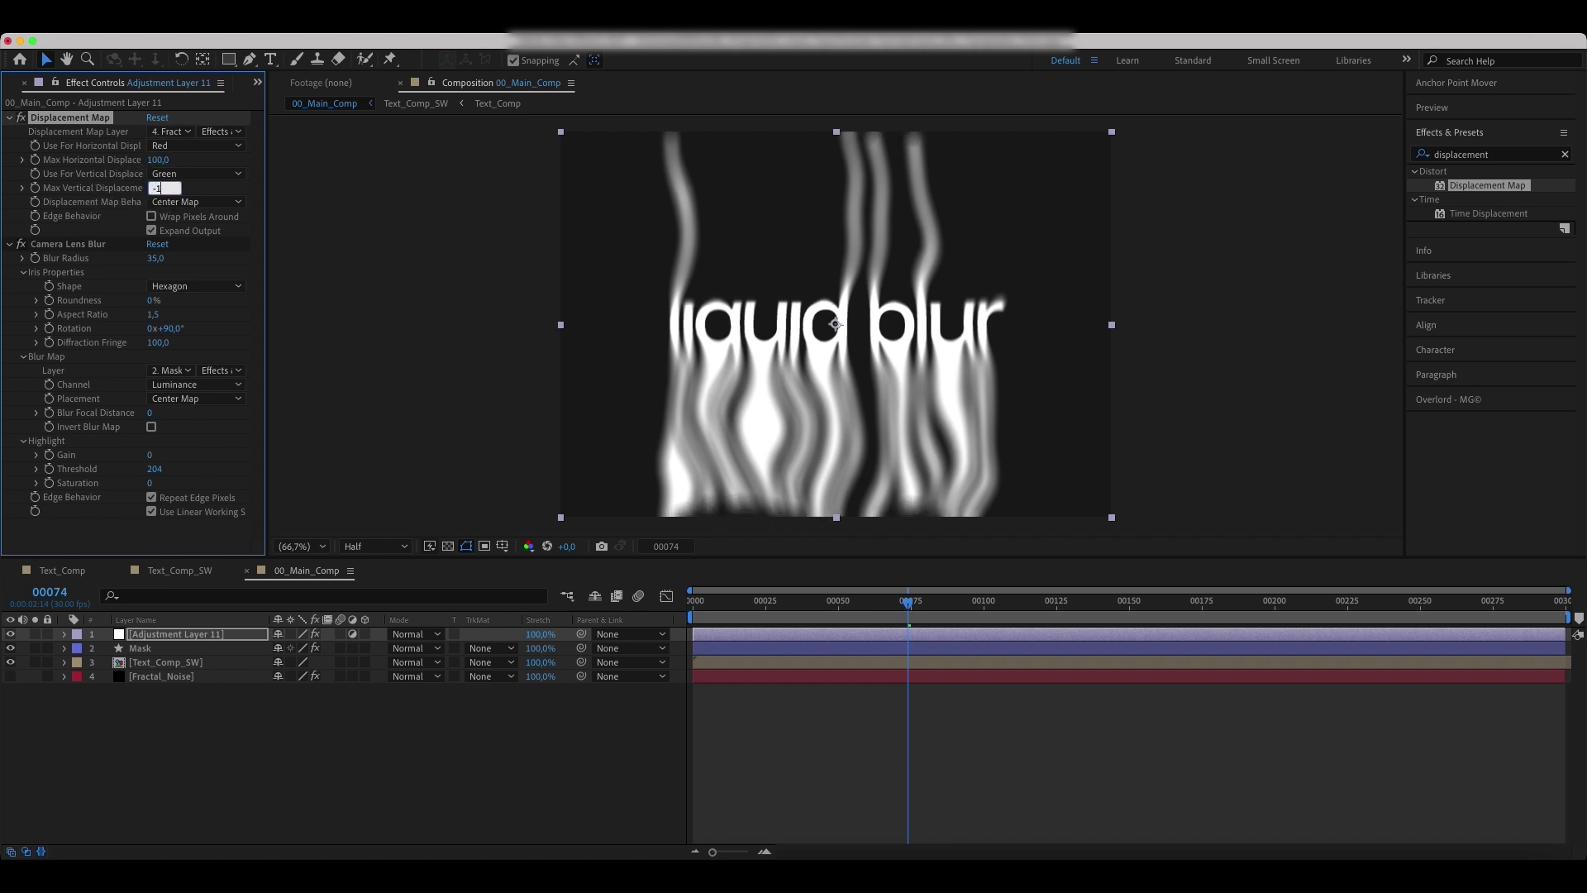
pyautogui.write('00')
pyautogui.press('Return')
# Preview the streaks and reset vertical displacement to 0.
pyautogui.moveTo(909, 610); pyautogui.dragTo(878, 612)
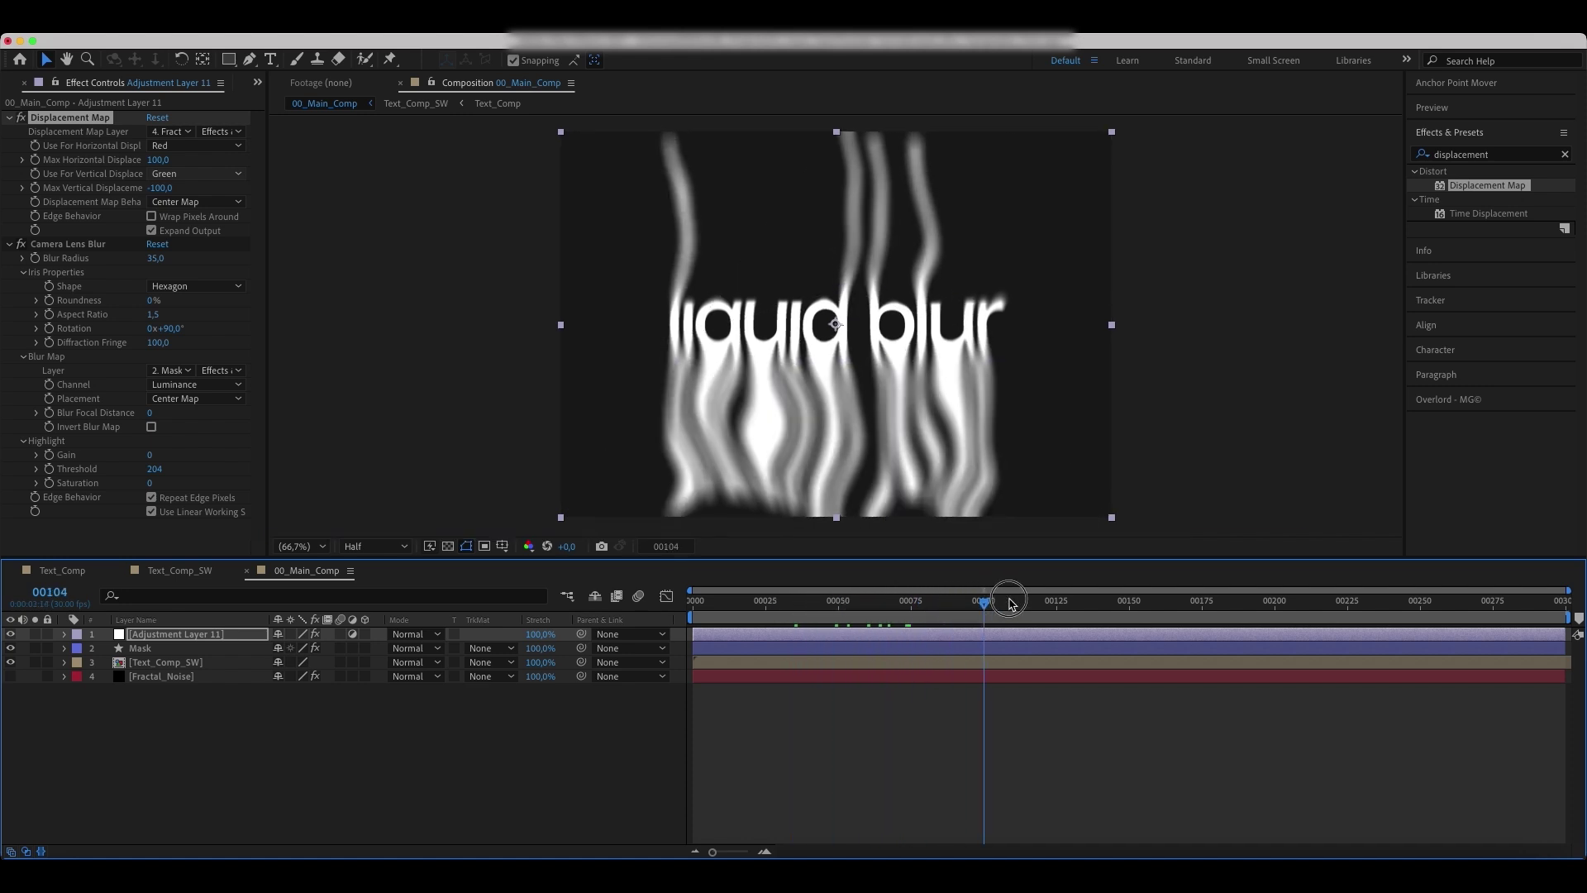
pyautogui.moveTo(879, 612); pyautogui.dragTo(1051, 610)
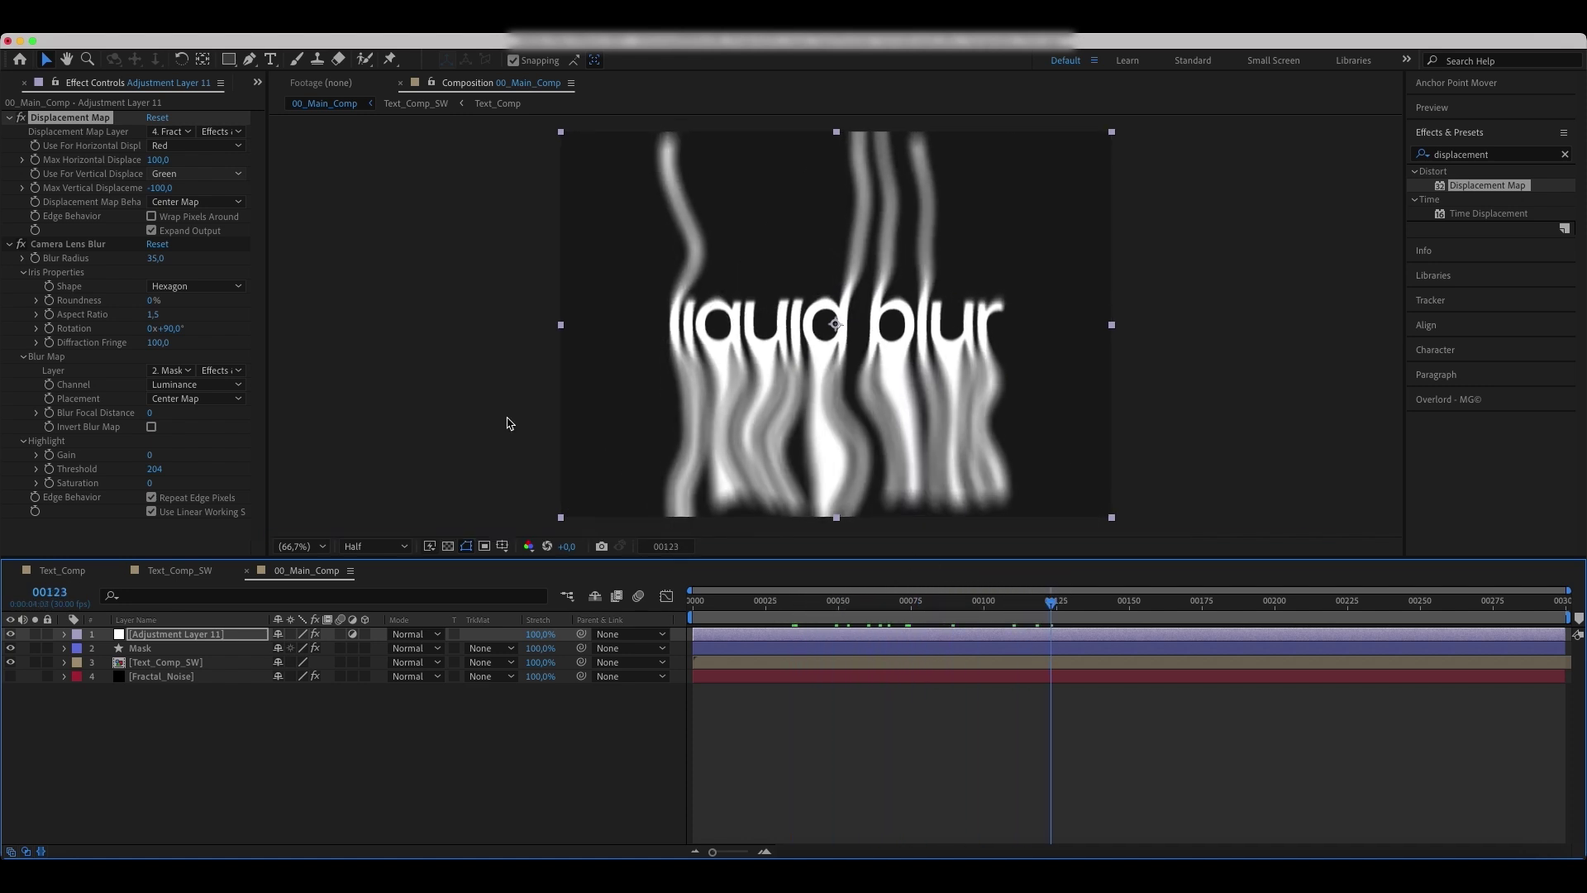
pyautogui.click(160, 188)
pyautogui.write('0')
pyautogui.press('Return')
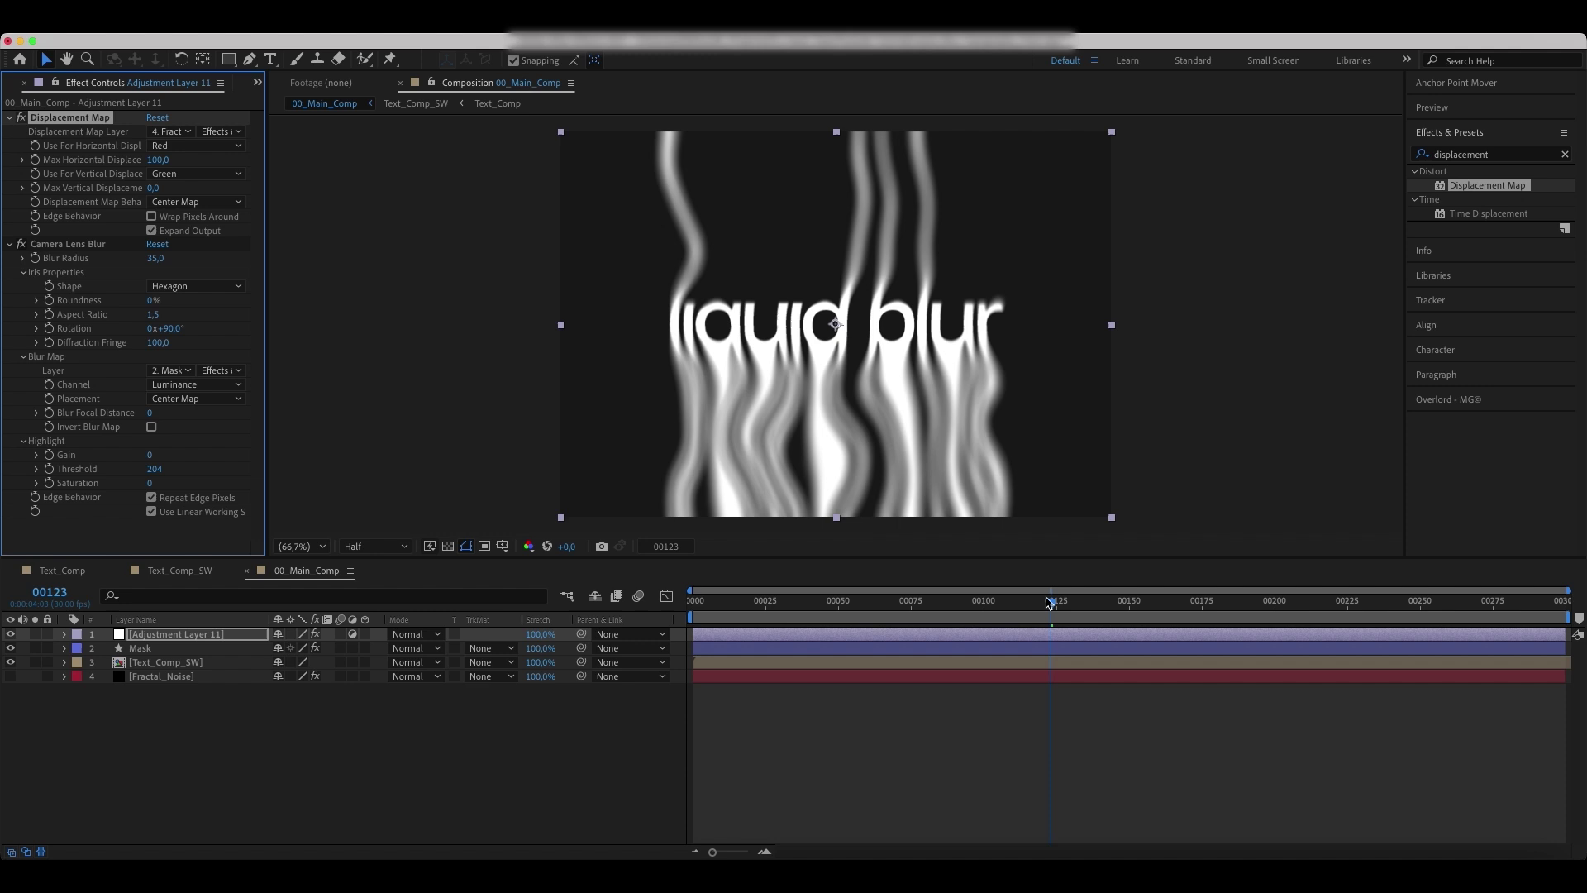
pyautogui.moveTo(1051, 606)
pyautogui.mouseDown()
pyautogui.moveTo(838, 616)
pyautogui.moveTo(1039, 616)
pyautogui.mouseUp()
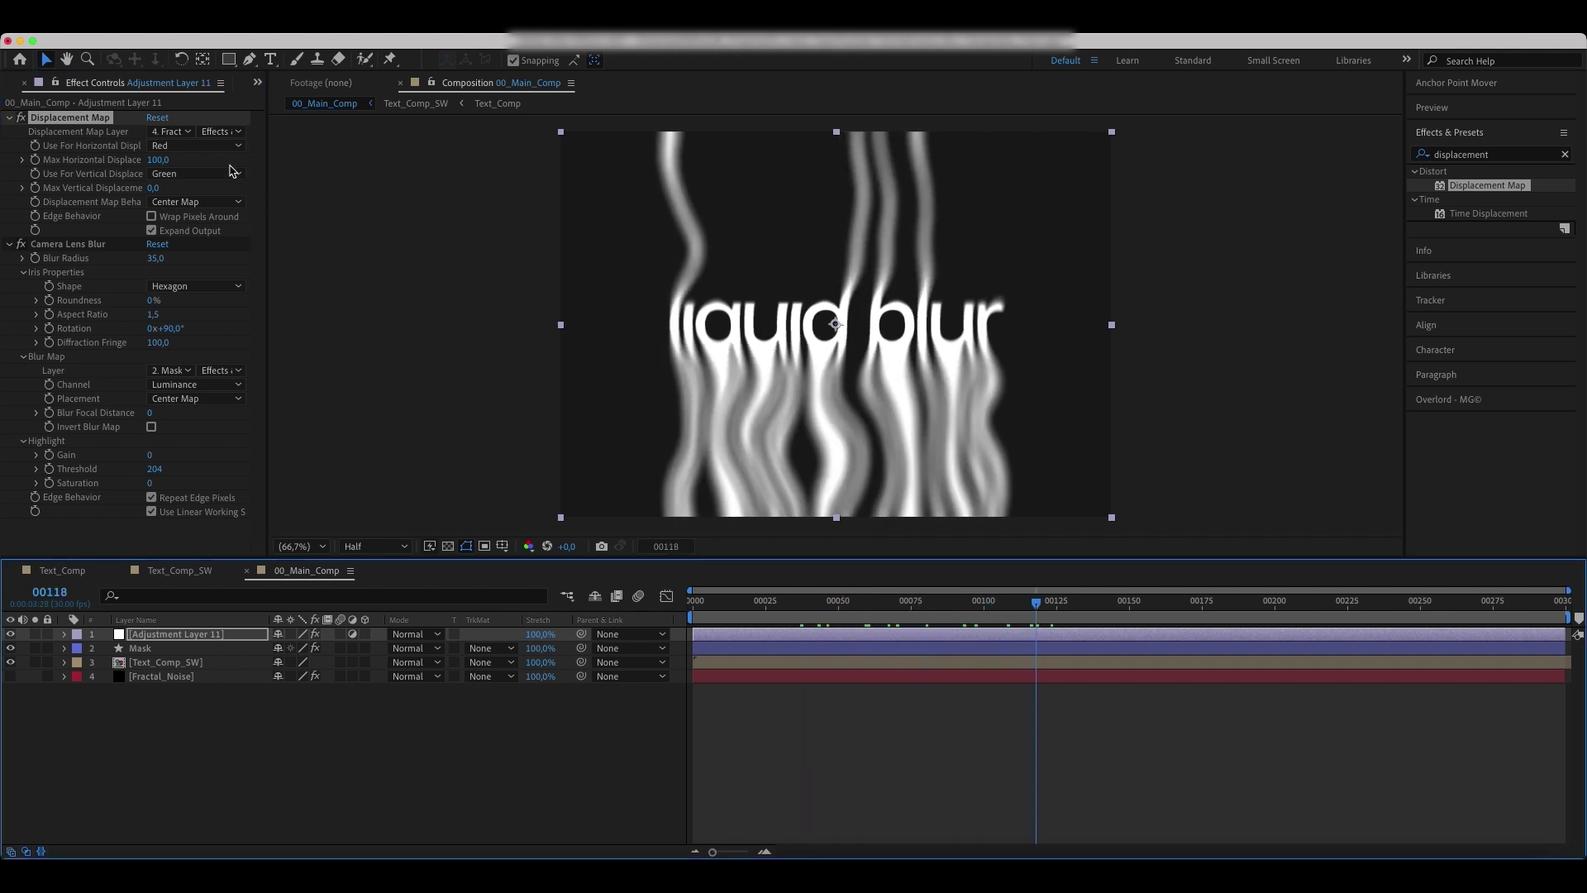
pyautogui.moveTo(1036, 606)
pyautogui.mouseDown()
pyautogui.moveTo(879, 616)
pyautogui.moveTo(984, 619)
pyautogui.mouseUp()
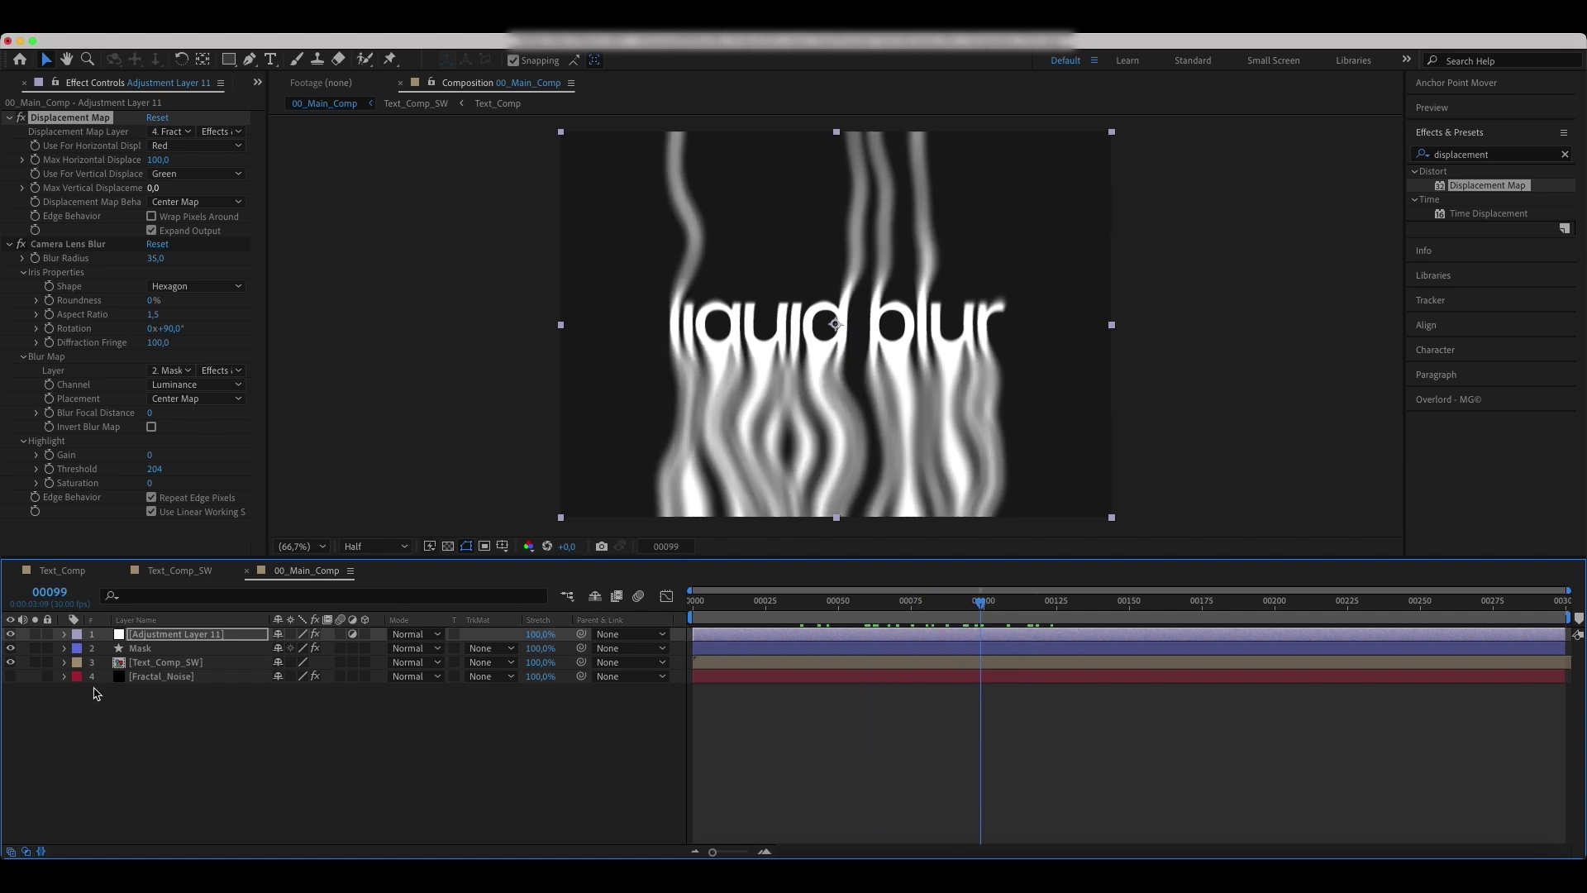
# Stretch the Fractal_Noise box taller above and below the text.
pyautogui.click(147, 677)
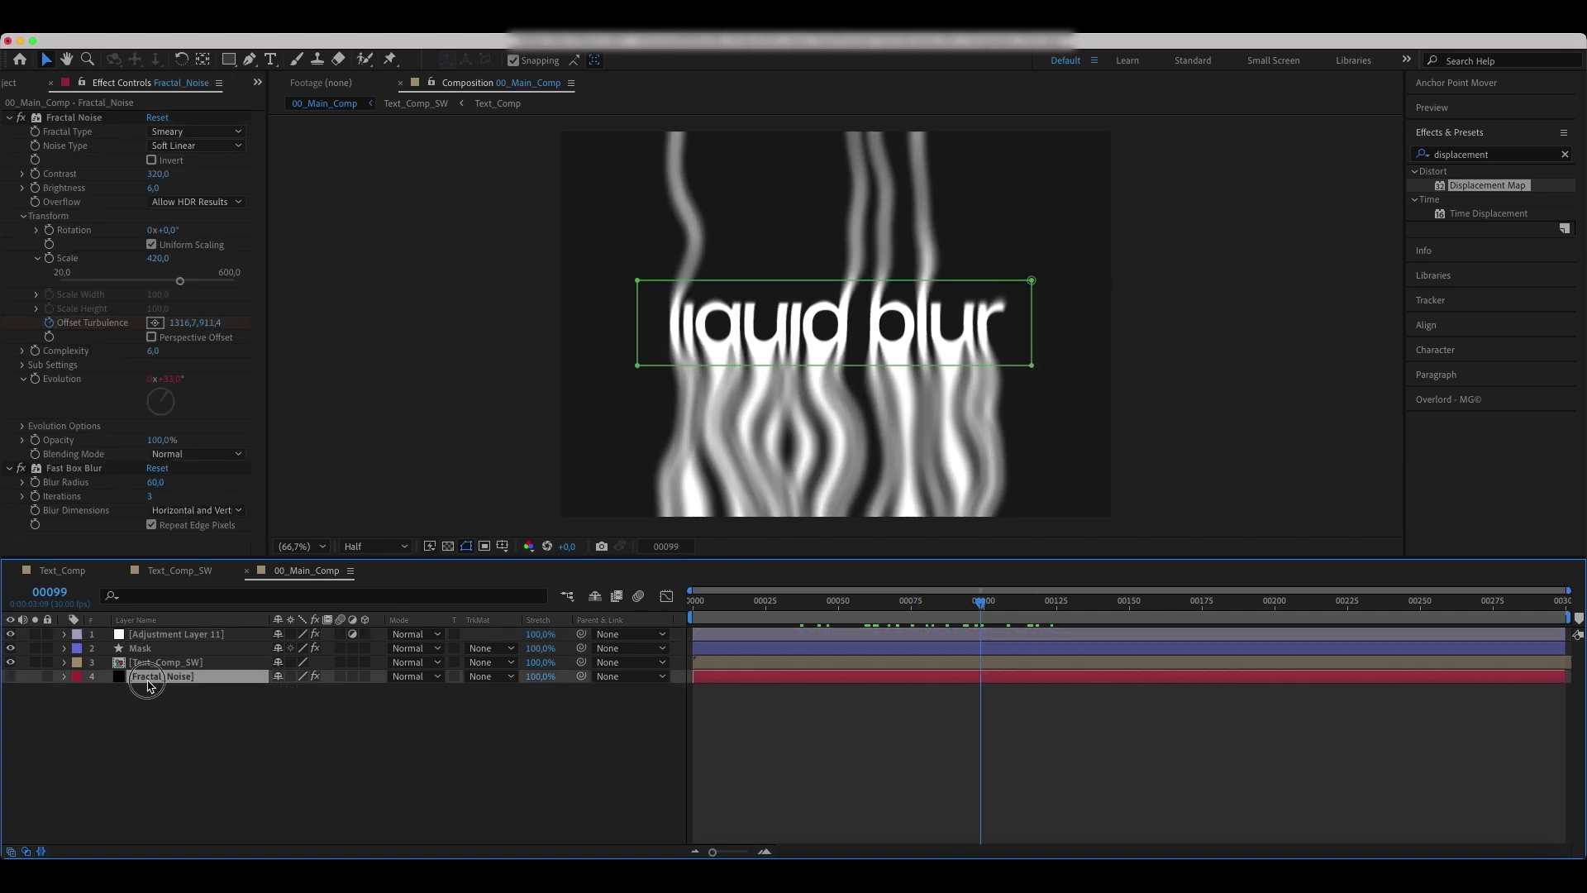
pyautogui.click(830, 368)
pyautogui.moveTo(831, 364); pyautogui.dragTo(835, 378)
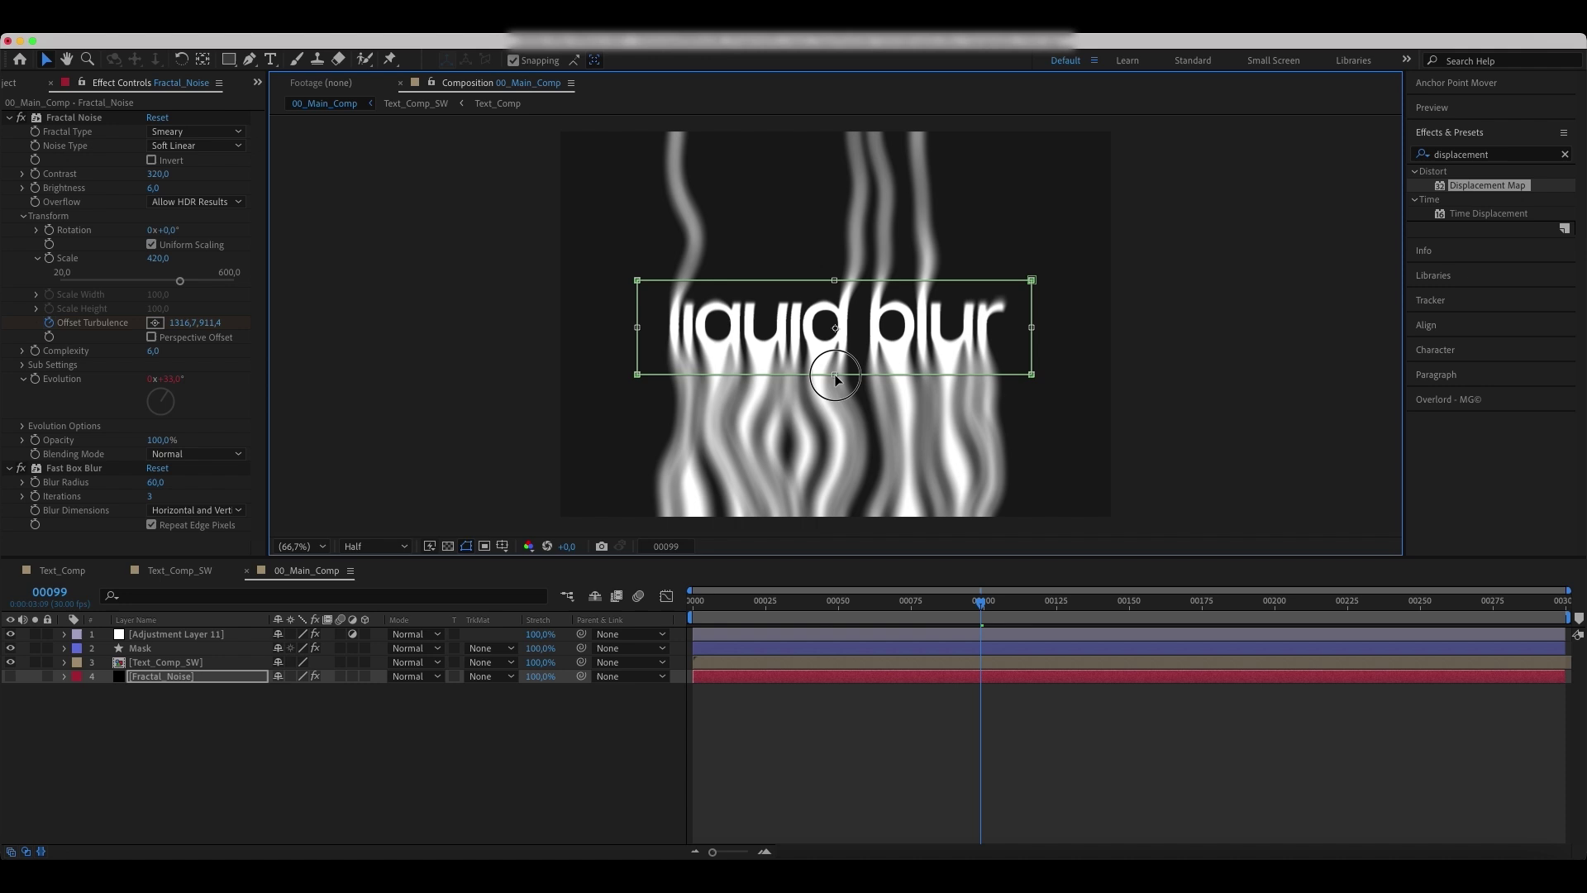
pyautogui.moveTo(835, 282); pyautogui.dragTo(834, 266)
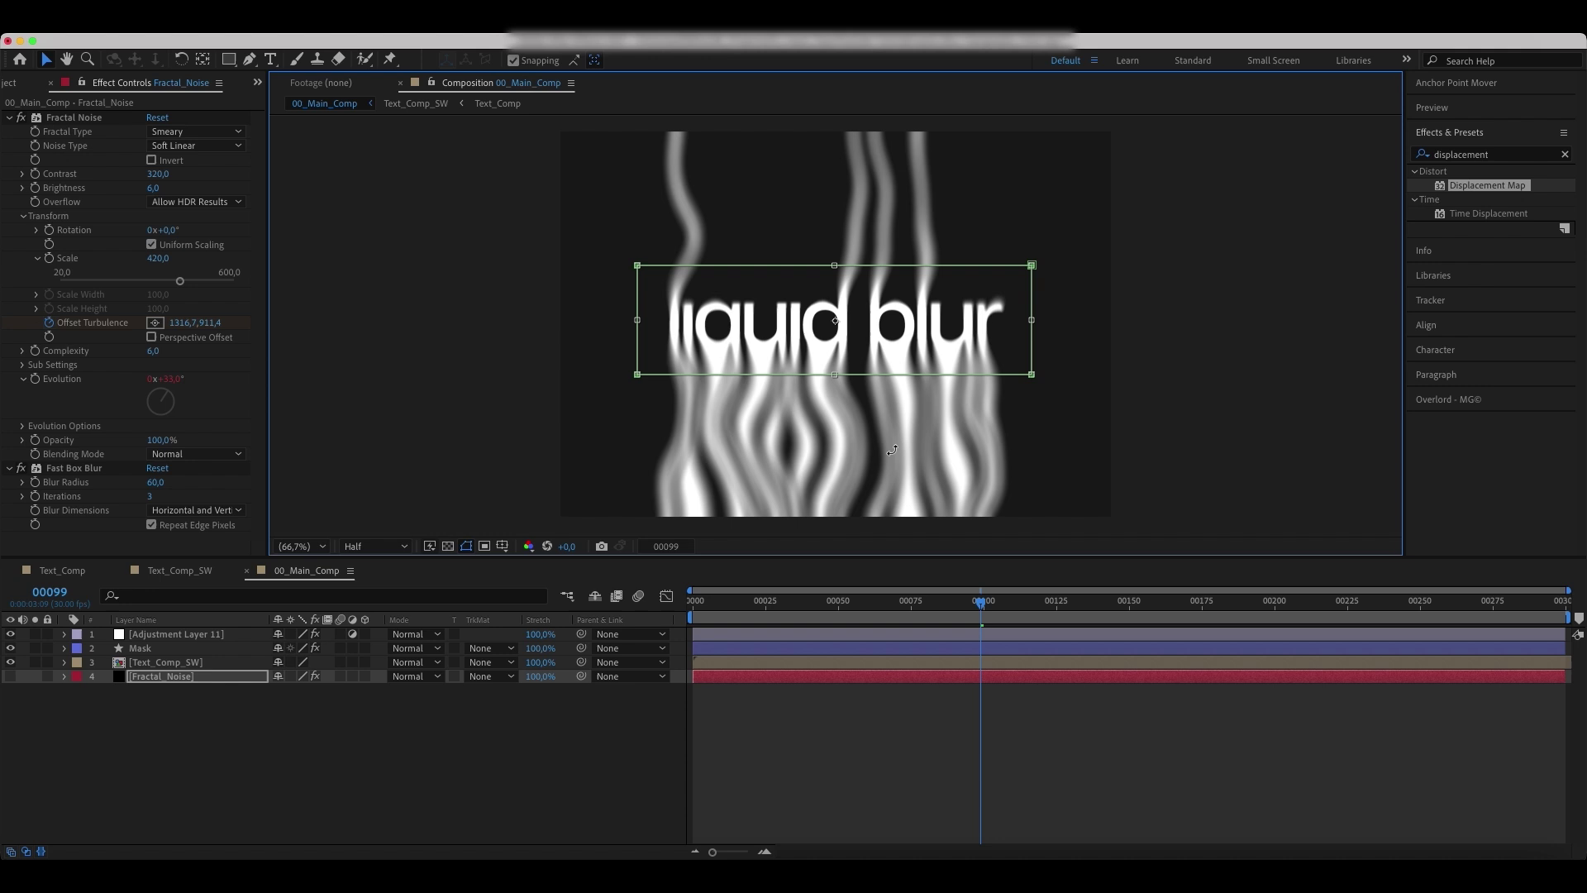
pyautogui.click(206, 736)
pyautogui.hotkey('ctrl', 'Up')
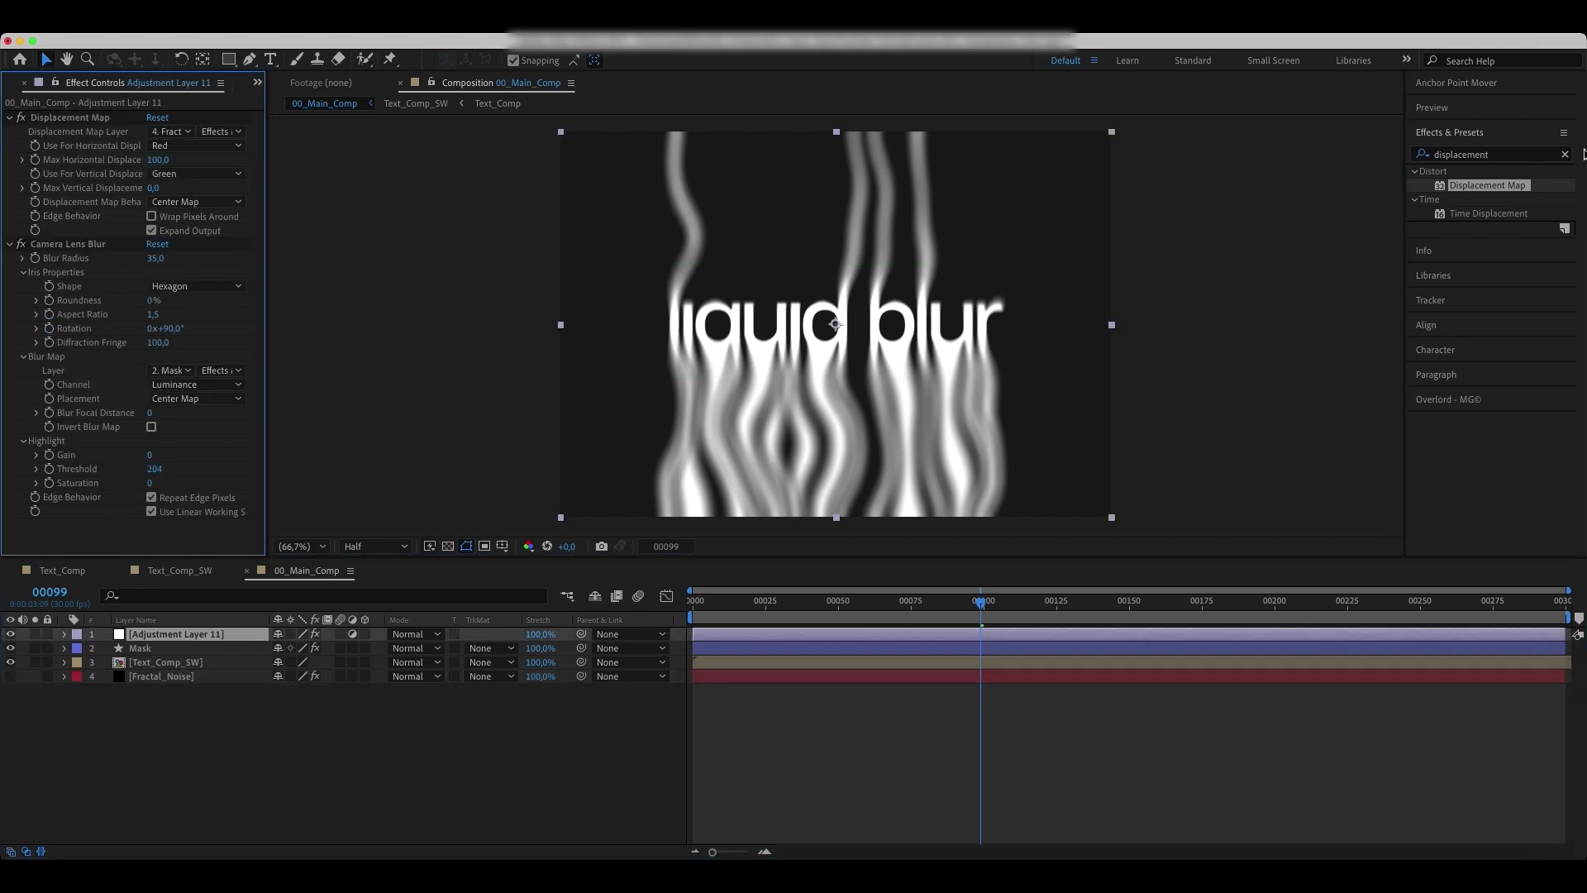
# Add a black Solid Composite to Adjustment Layer 11.
pyautogui.click(1567, 155)
pyautogui.click(1510, 155)
pyautogui.write('solid')
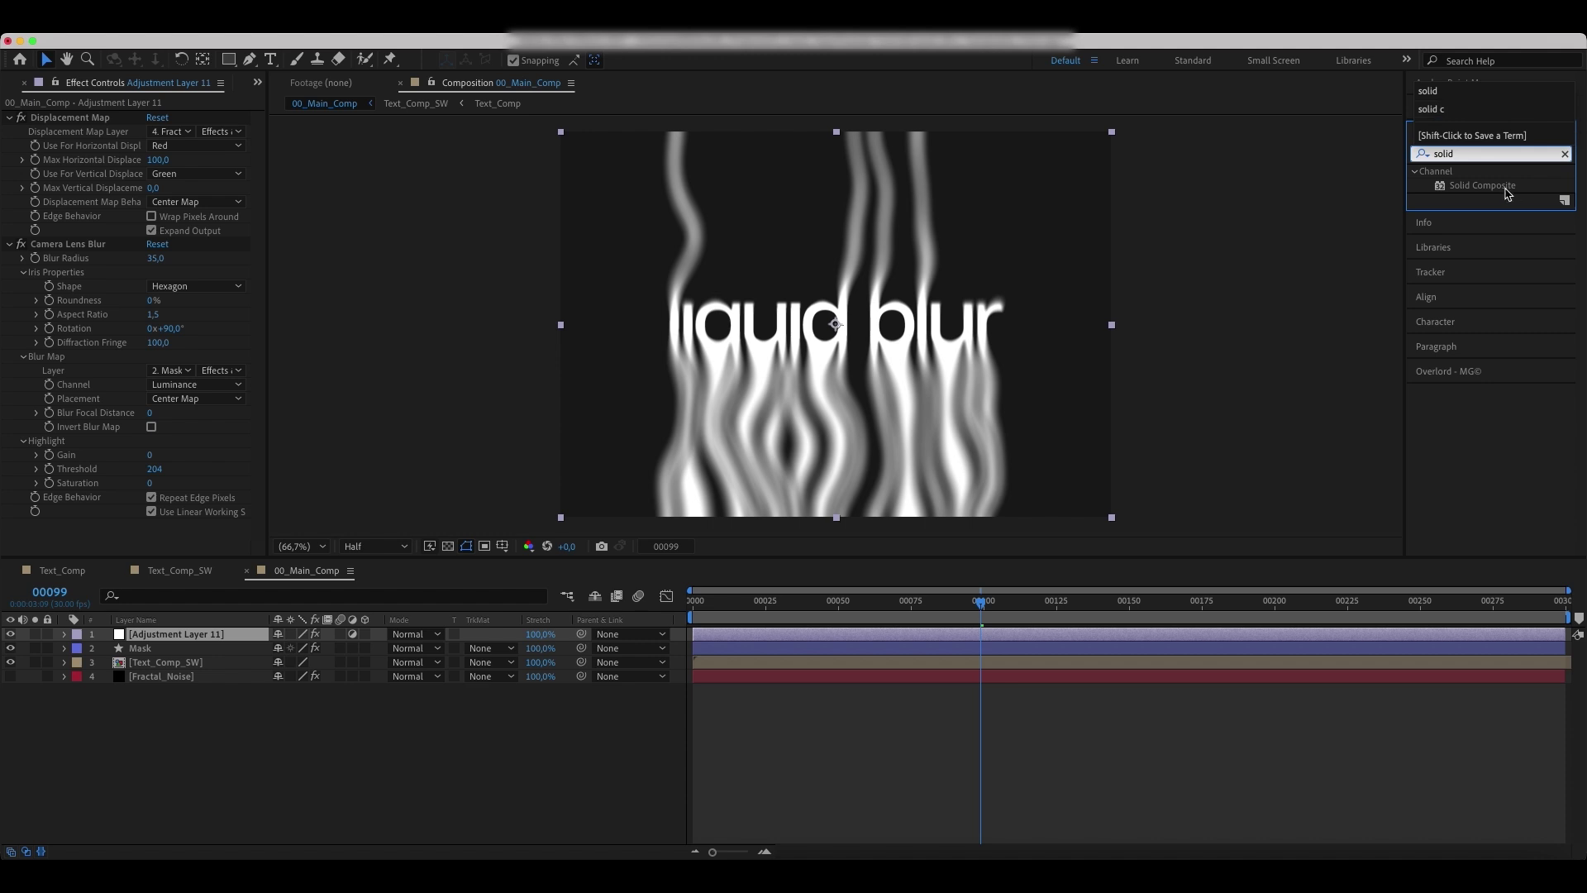
pyautogui.moveTo(1507, 194); pyautogui.dragTo(226, 643)
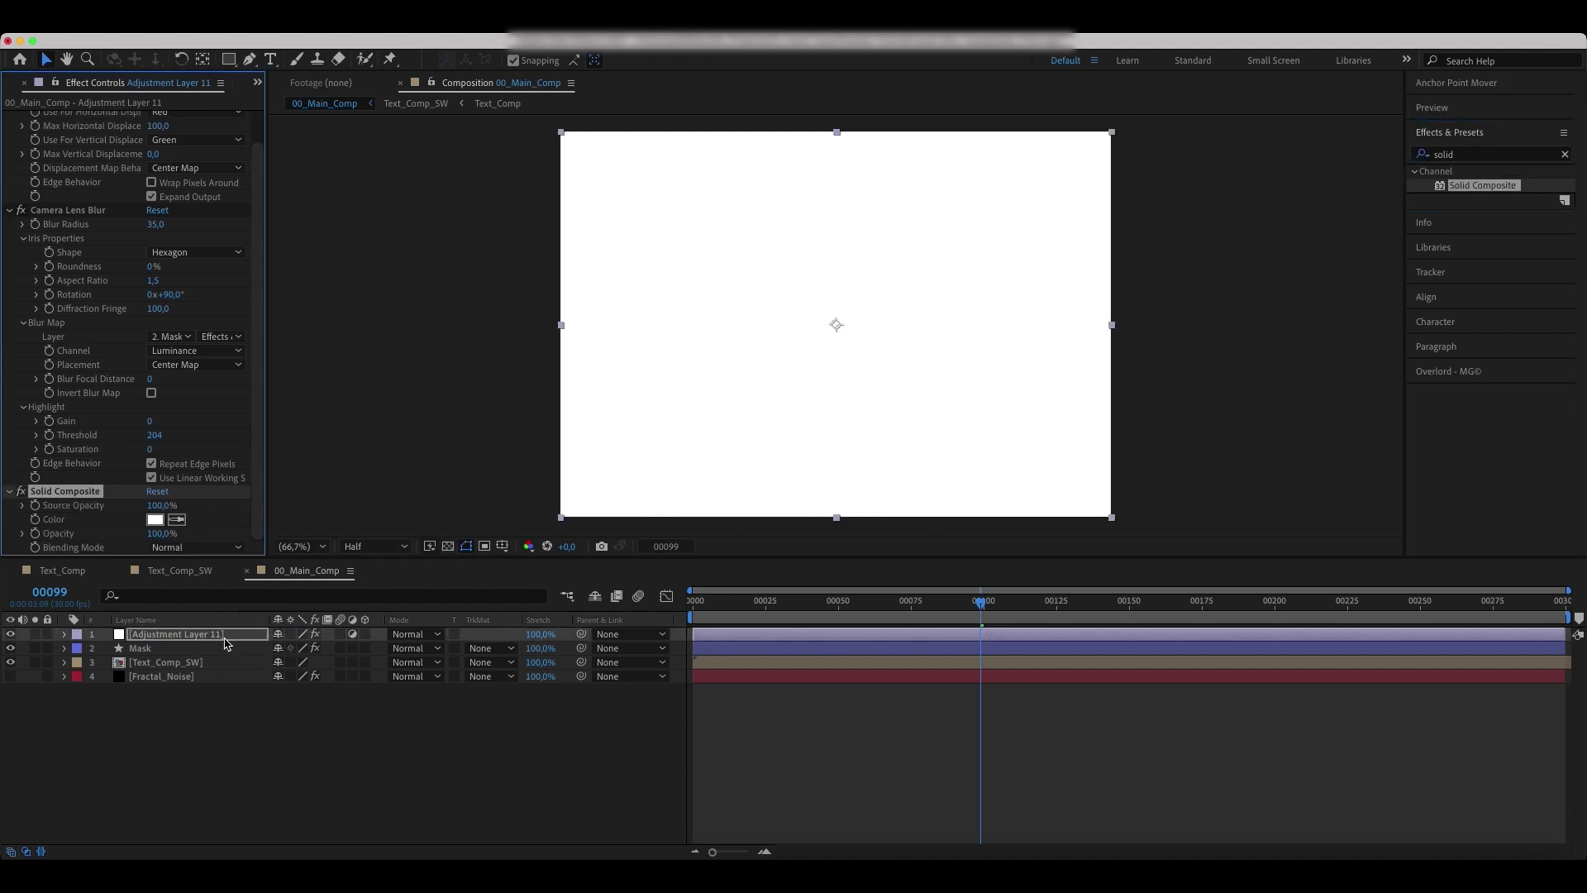
pyautogui.click(154, 519)
pyautogui.moveTo(434, 661); pyautogui.dragTo(364, 715)
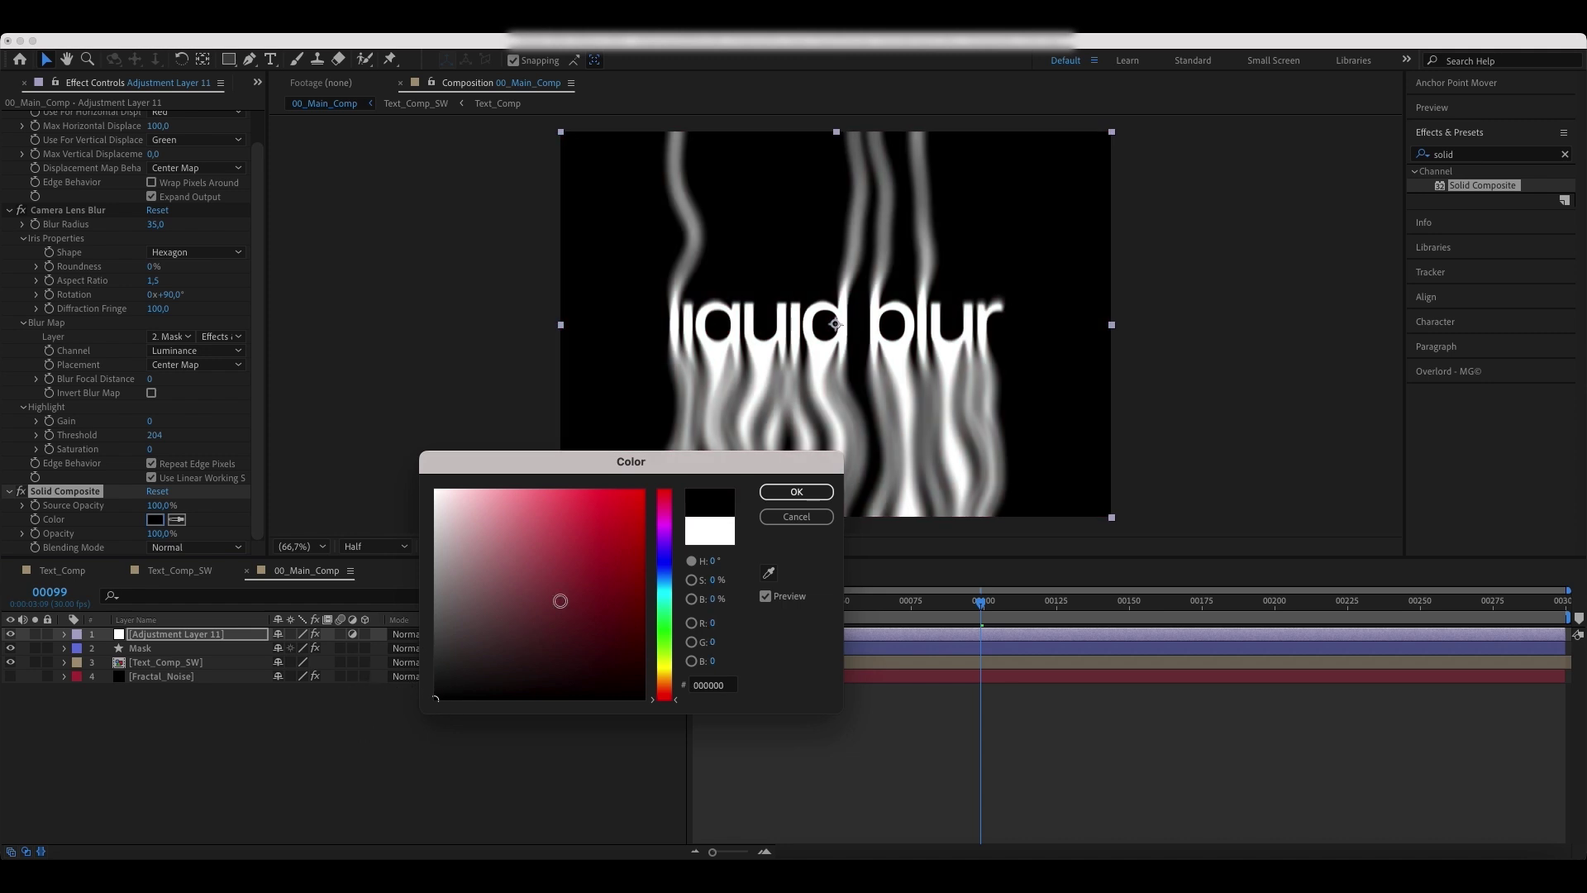
pyautogui.click(789, 493)
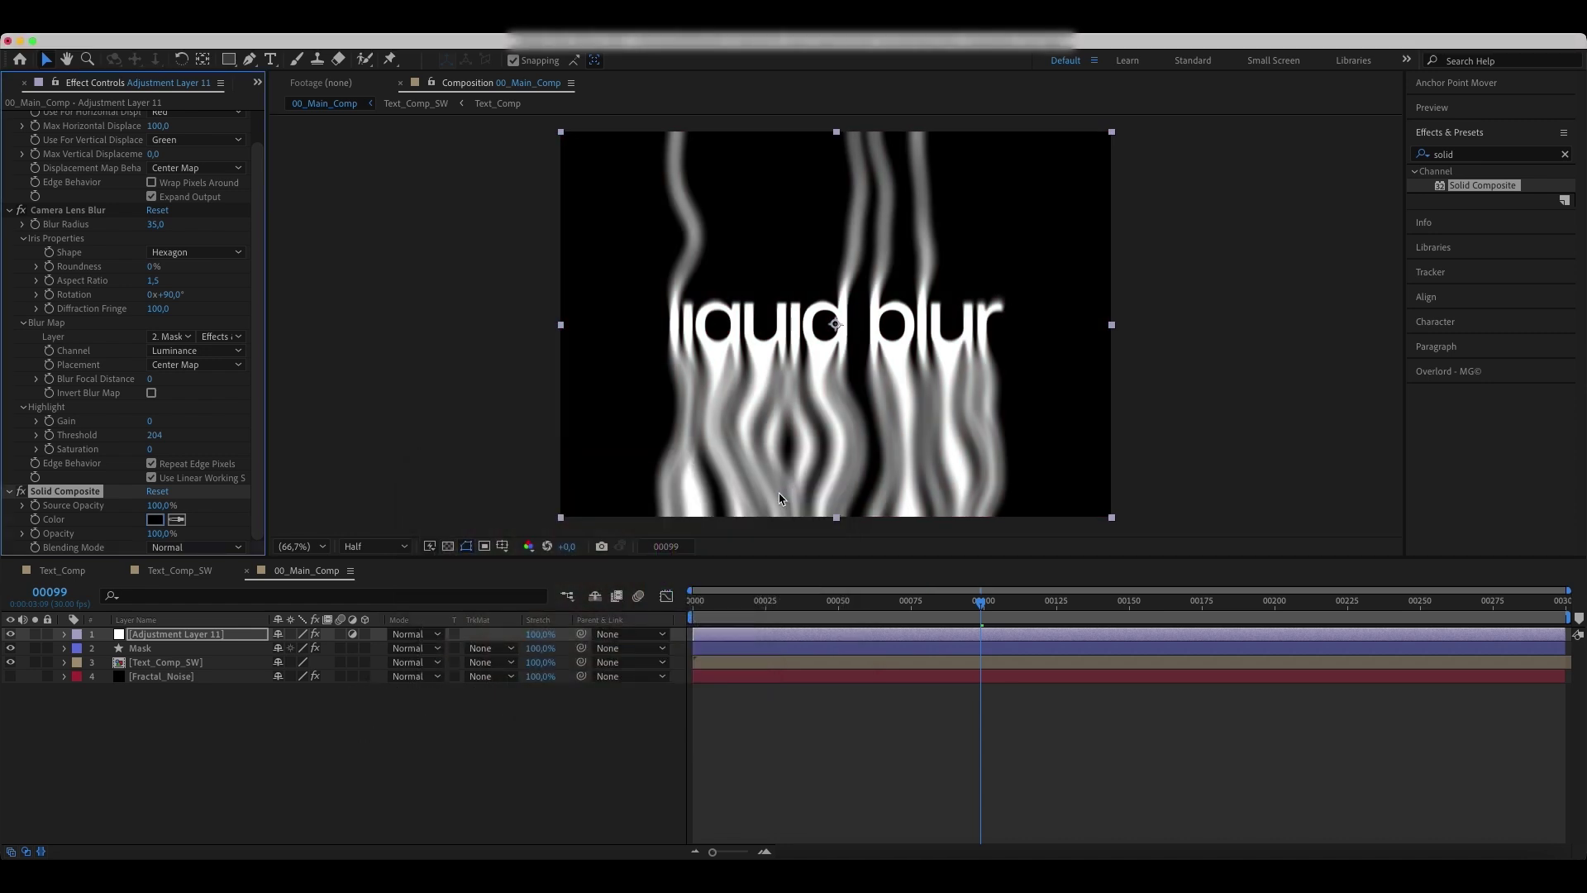
# Apply Colorama to Adjustment Layer 11 with the Fire preset palette and preview to frame 218.
pyautogui.click(1565, 154)
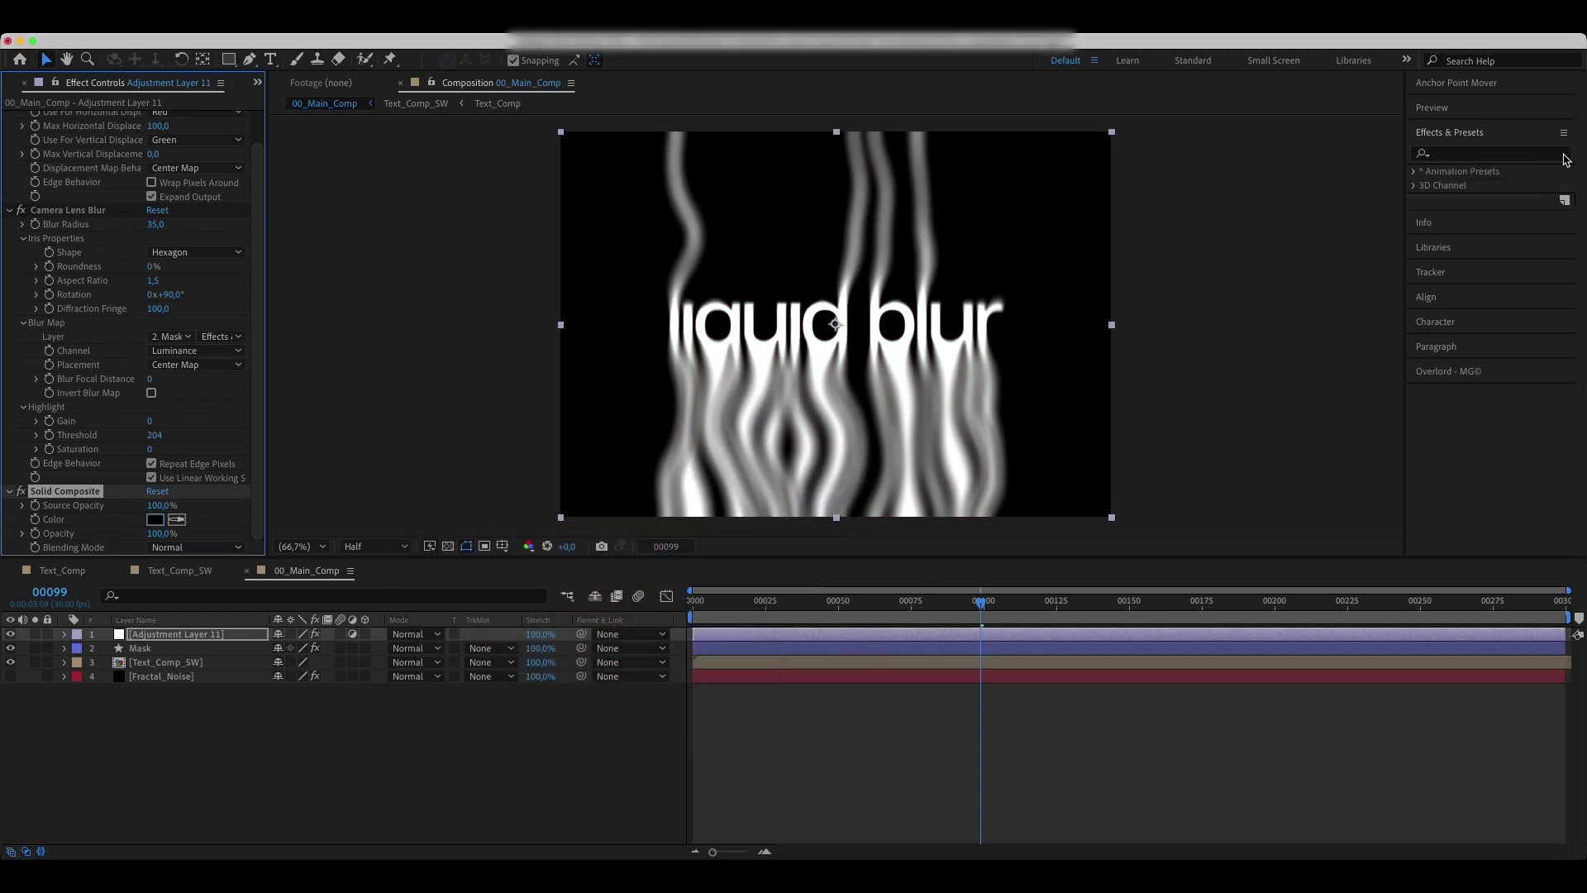
pyautogui.write('colorama')
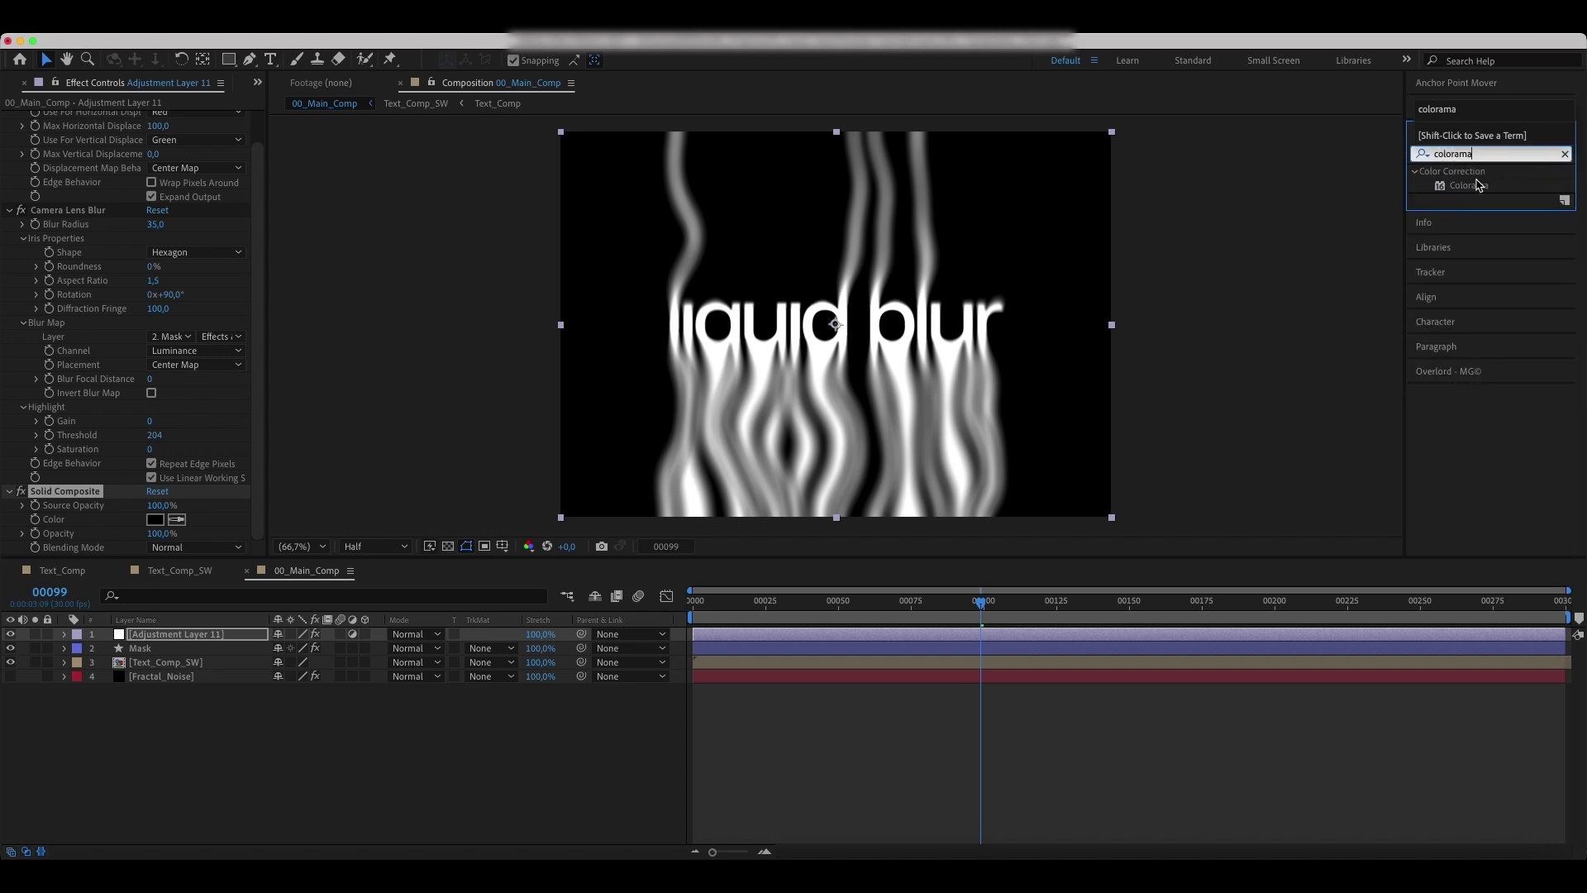
pyautogui.moveTo(1479, 185)
pyautogui.mouseDown()
pyautogui.moveTo(198, 637)
pyautogui.moveTo(213, 638)
pyautogui.mouseUp()
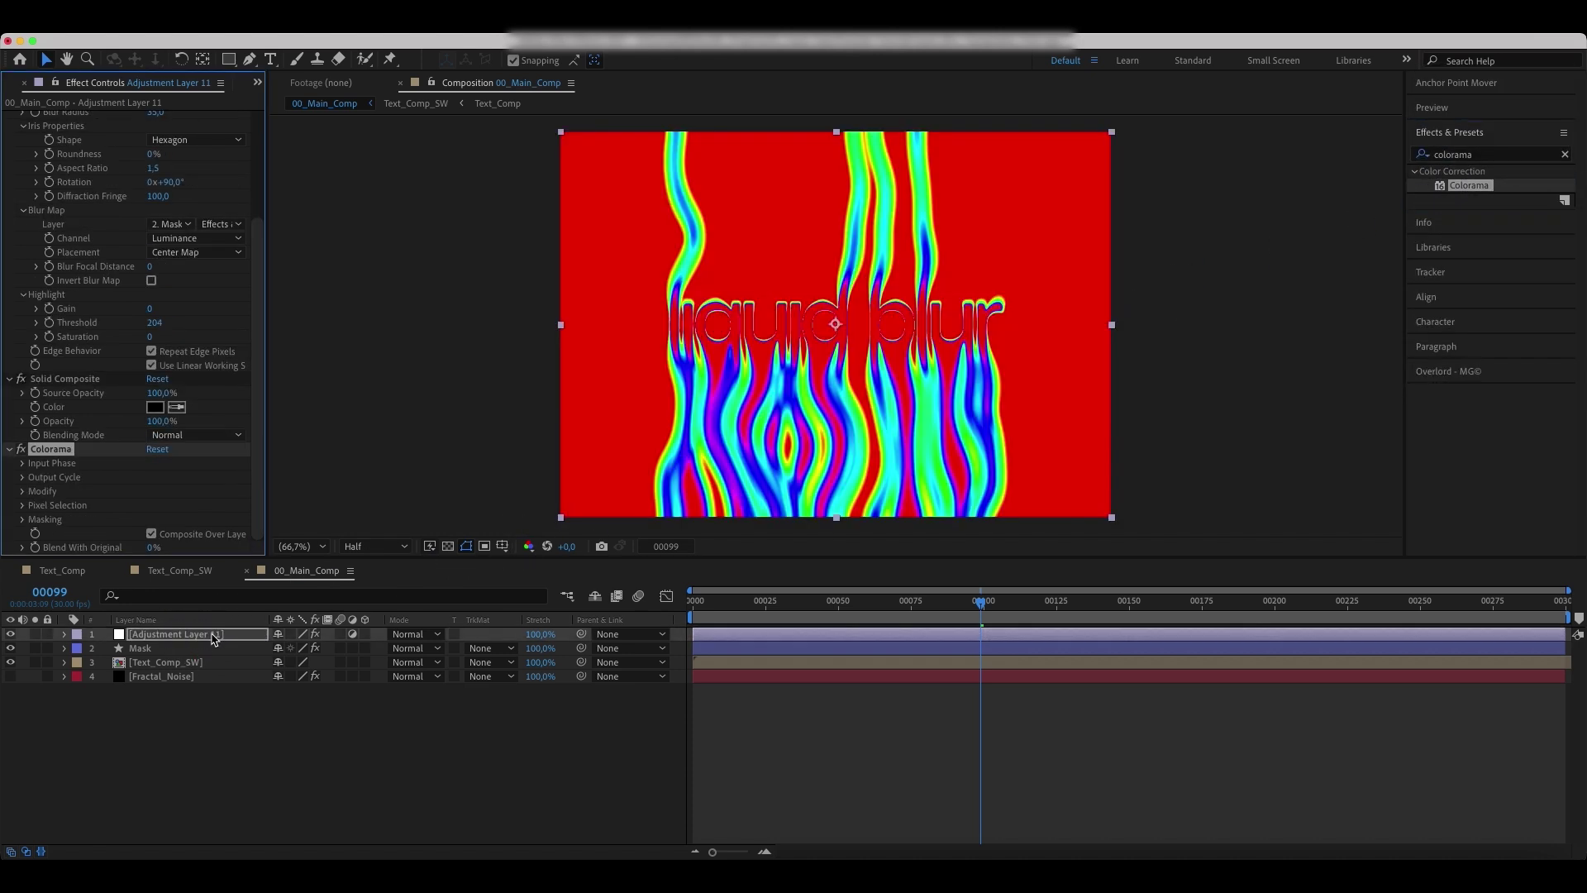
pyautogui.click(24, 478)
pyautogui.click(184, 336)
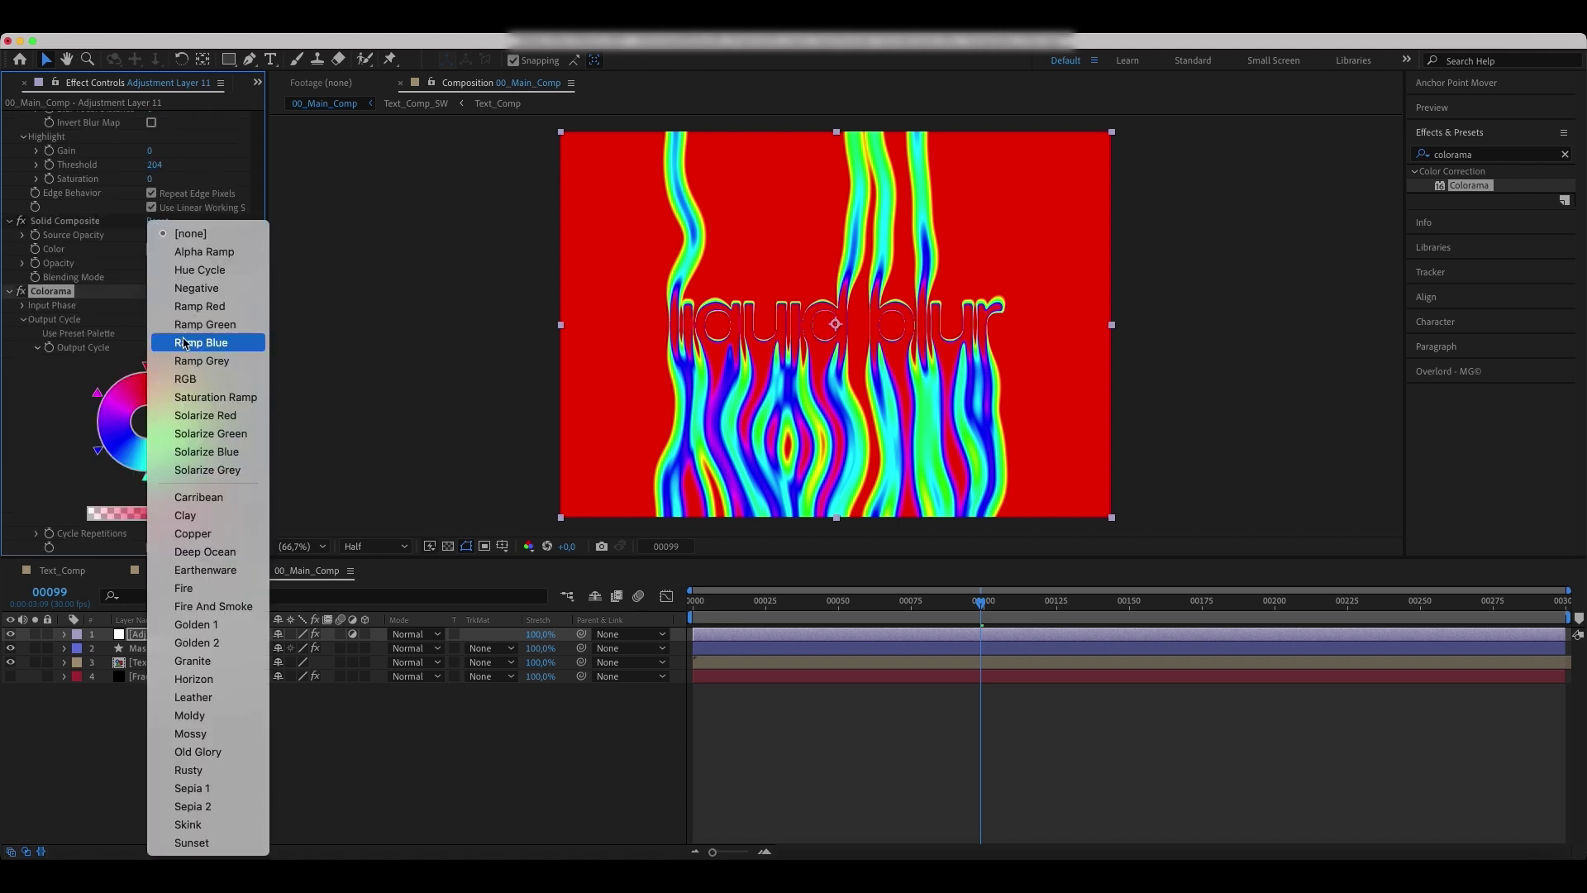
pyautogui.click(205, 595)
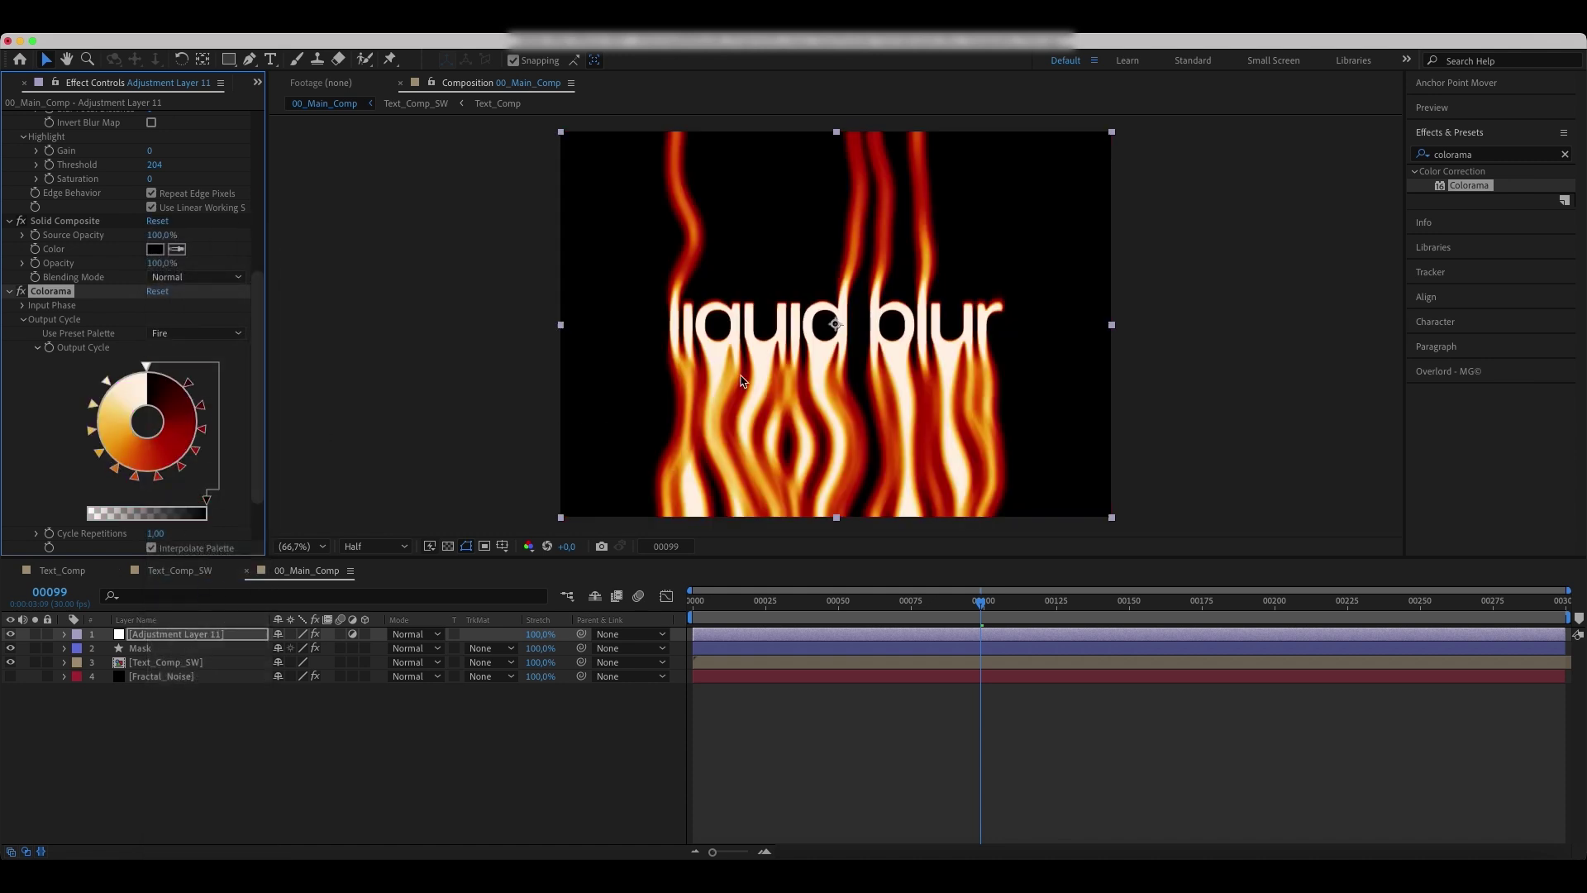
pyautogui.moveTo(973, 611); pyautogui.dragTo(1122, 612)
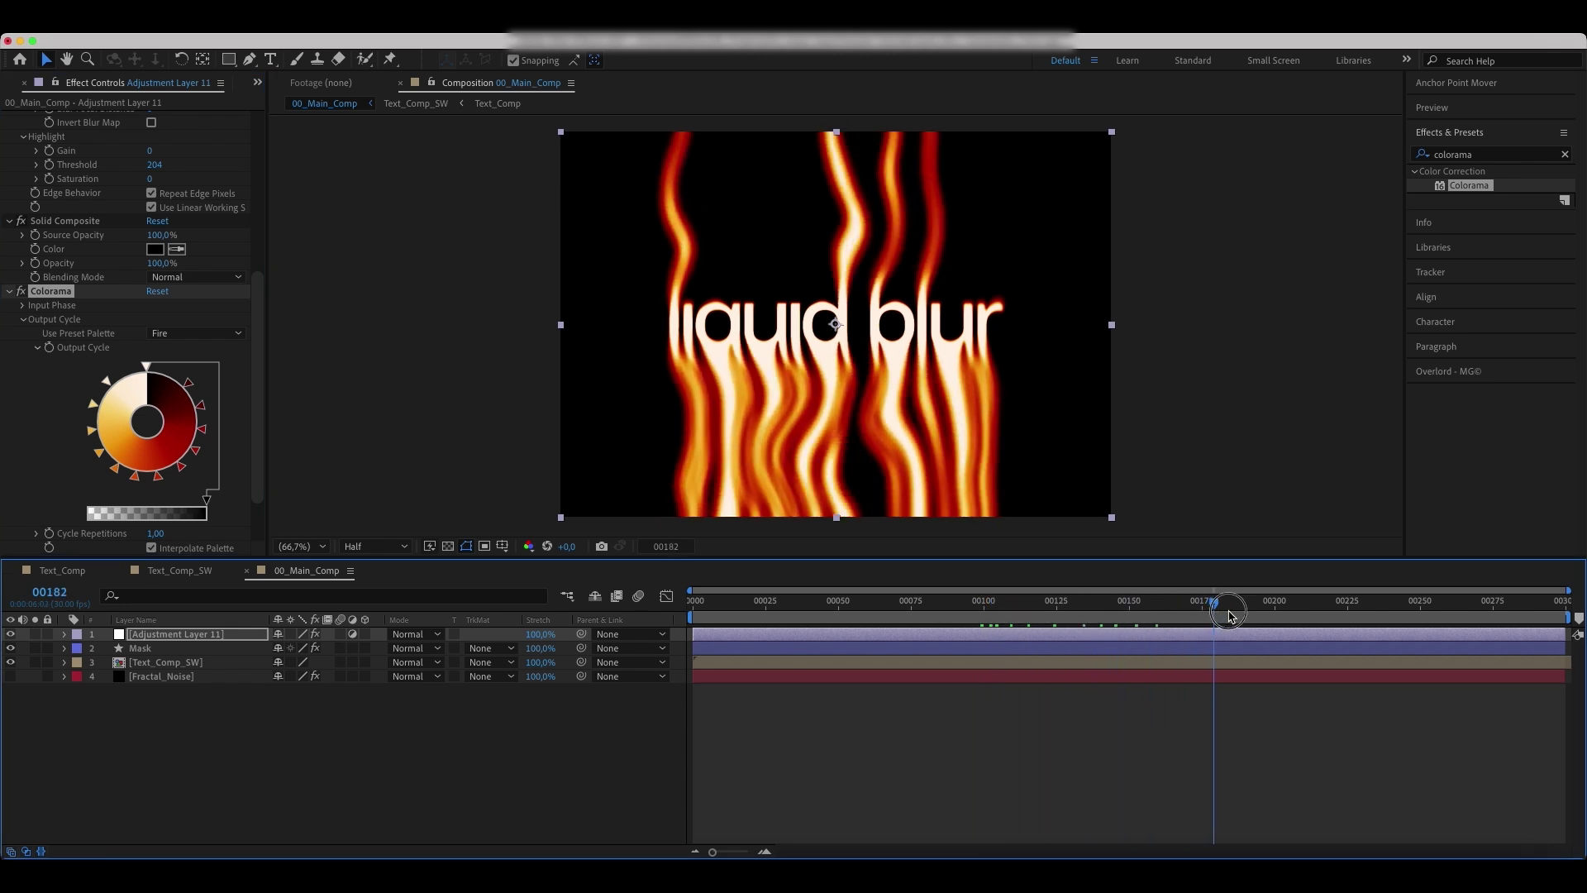
pyautogui.moveTo(1121, 612); pyautogui.dragTo(1327, 611)
pyautogui.click(1565, 154)
# Apply the Noise effect to Adjustment Layer 11 with Amount of Noise 15%.
pyautogui.click(1488, 155)
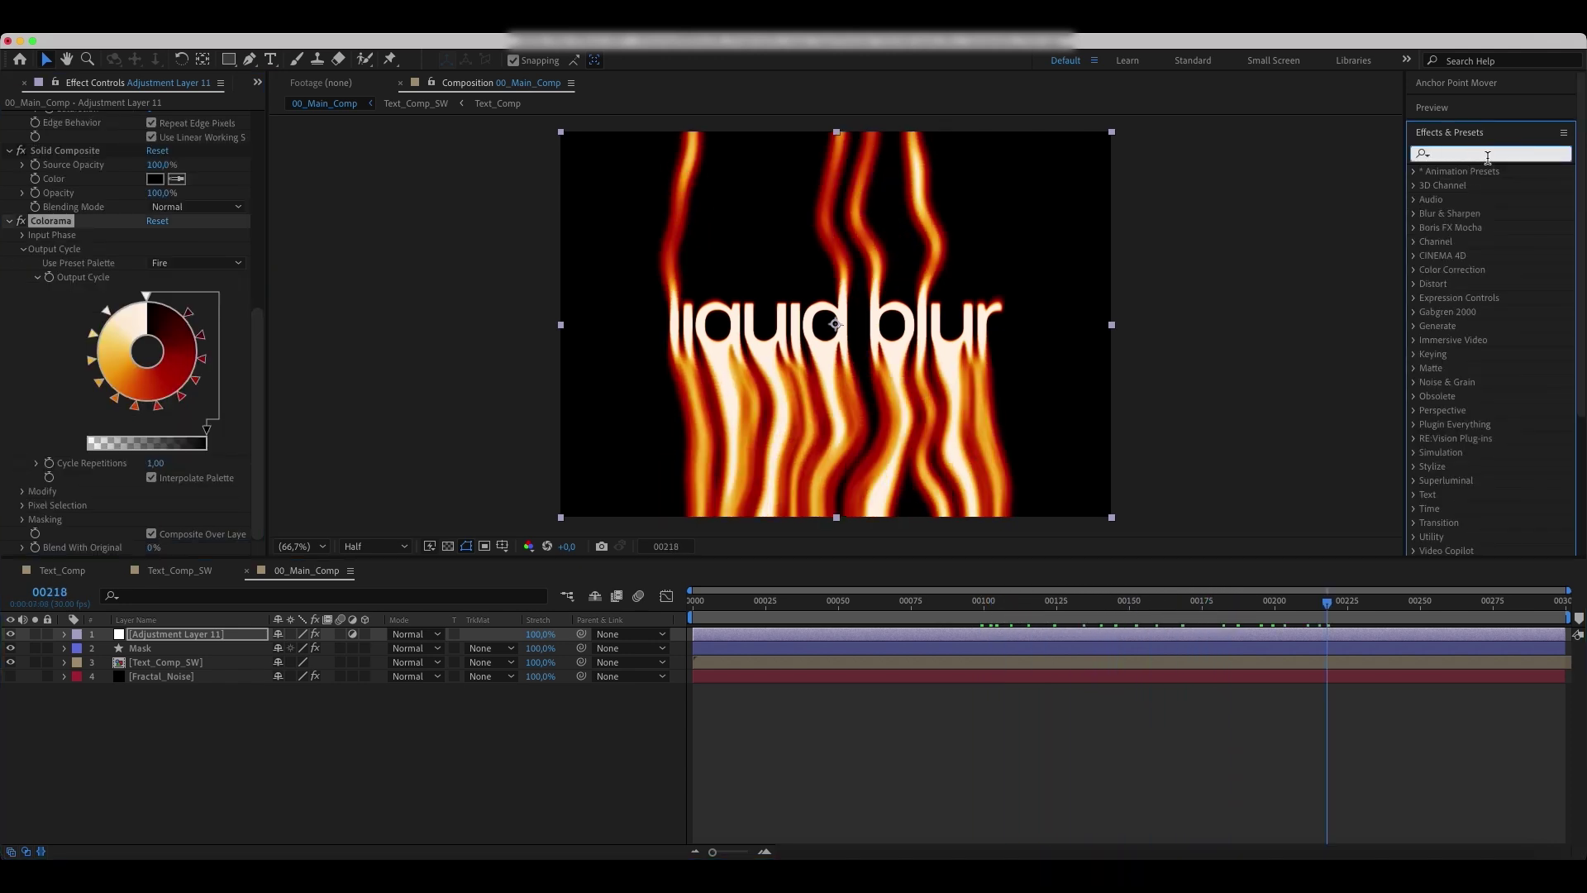
pyautogui.write('noise')
pyautogui.click(1478, 241)
pyautogui.moveTo(1479, 241); pyautogui.dragTo(210, 637)
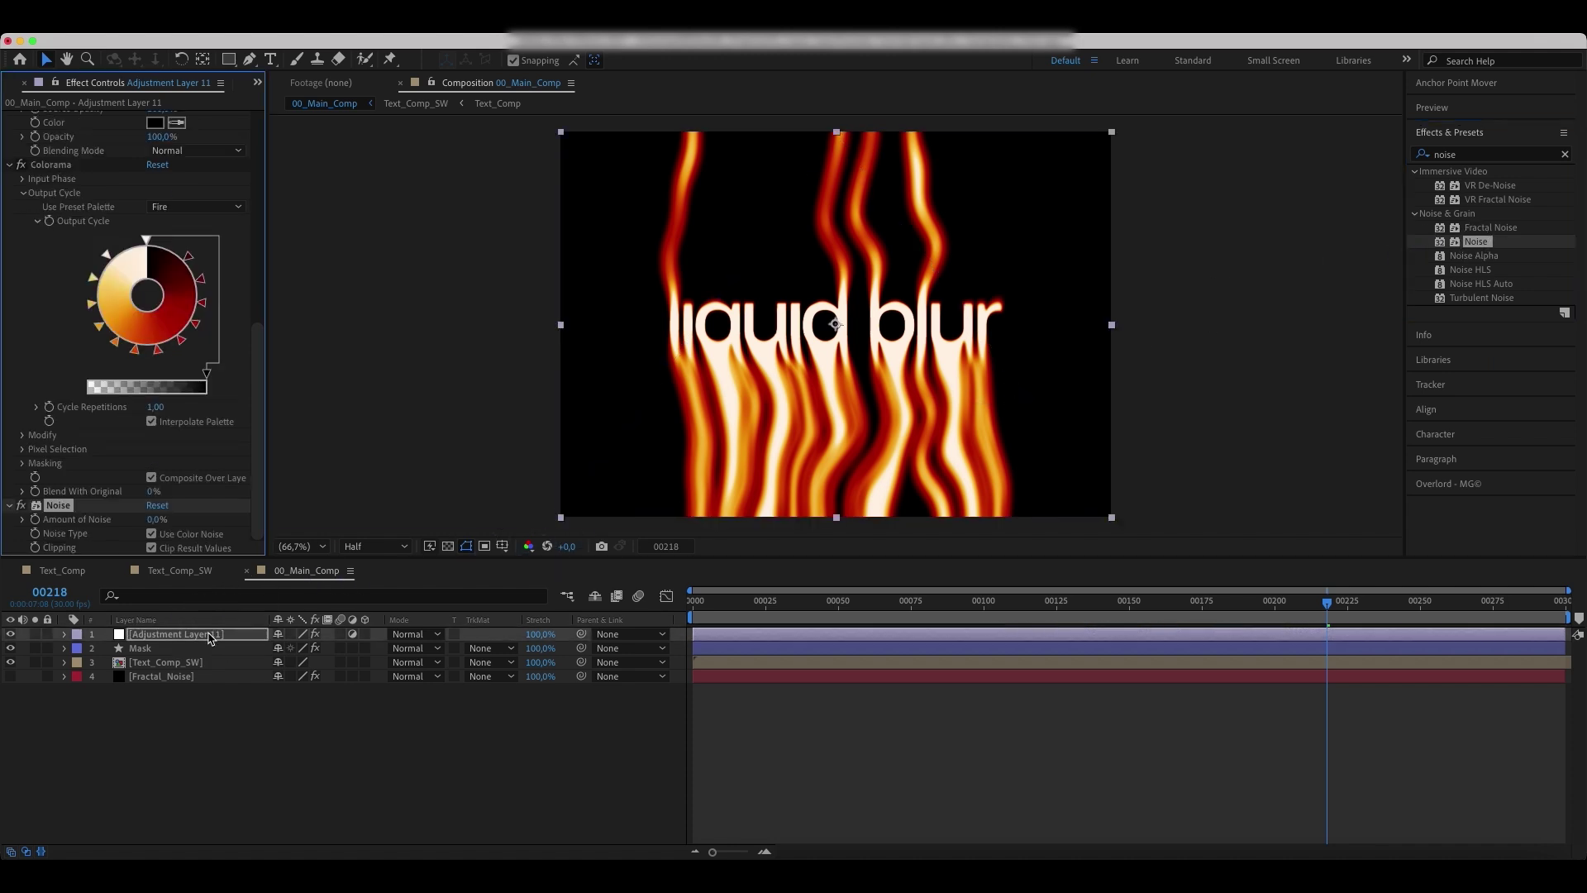
pyautogui.click(161, 520)
pyautogui.write('5')
pyautogui.press('Return')
# Inspect the grain at 200% and Full resolution, then fit the view and return to frame 0.
pyautogui.press('.')
pyautogui.press('.')
pyautogui.press('.')
pyautogui.moveTo(773, 433); pyautogui.dragTo(772, 273)
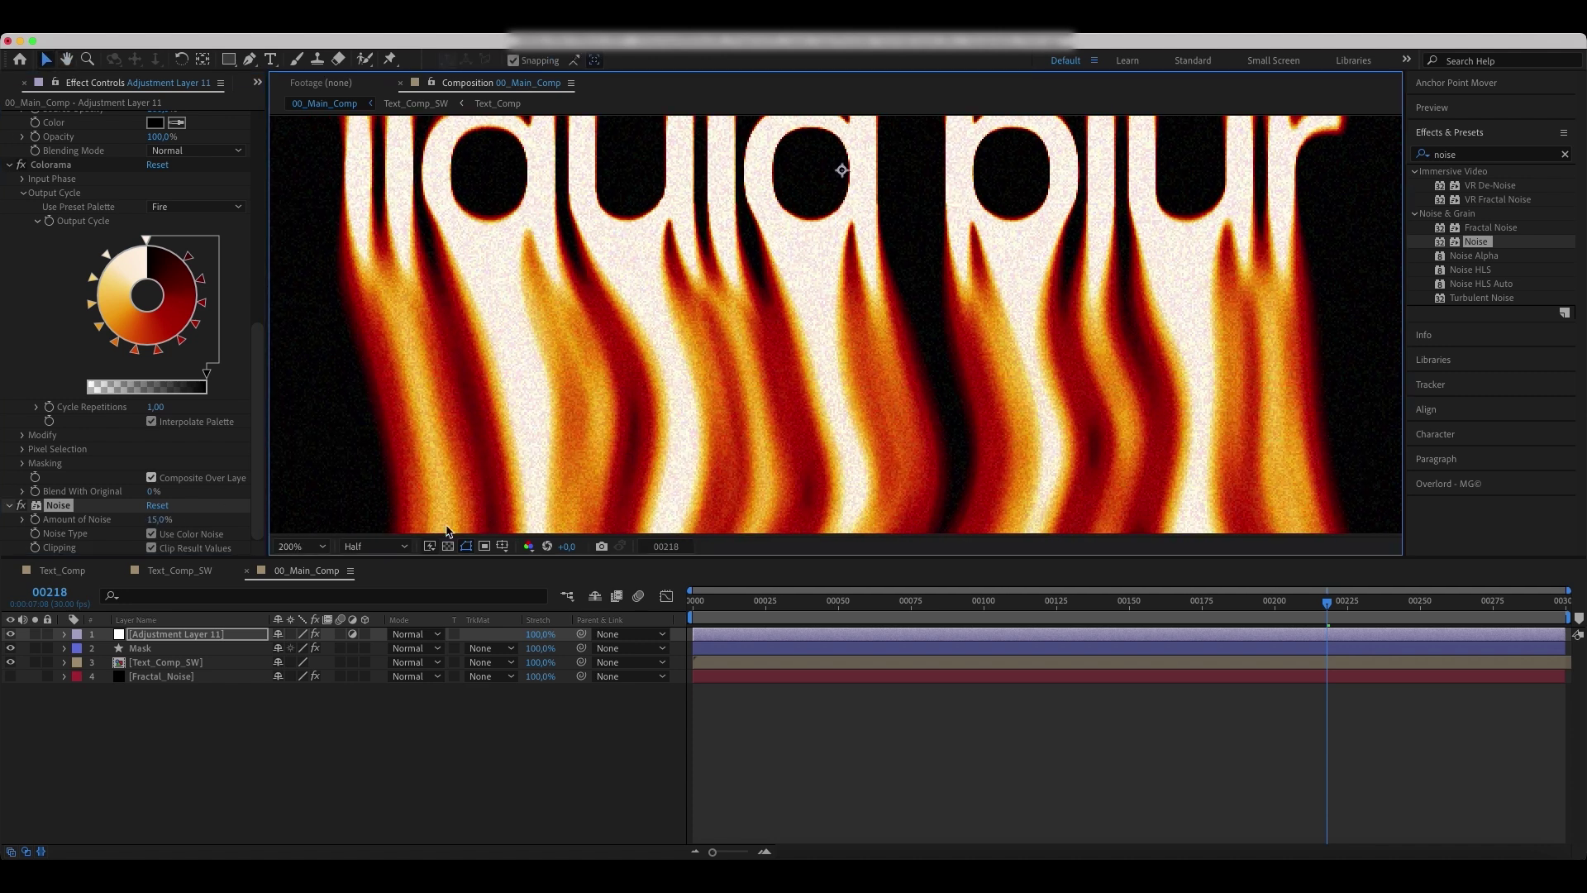
pyautogui.click(373, 546)
pyautogui.click(384, 584)
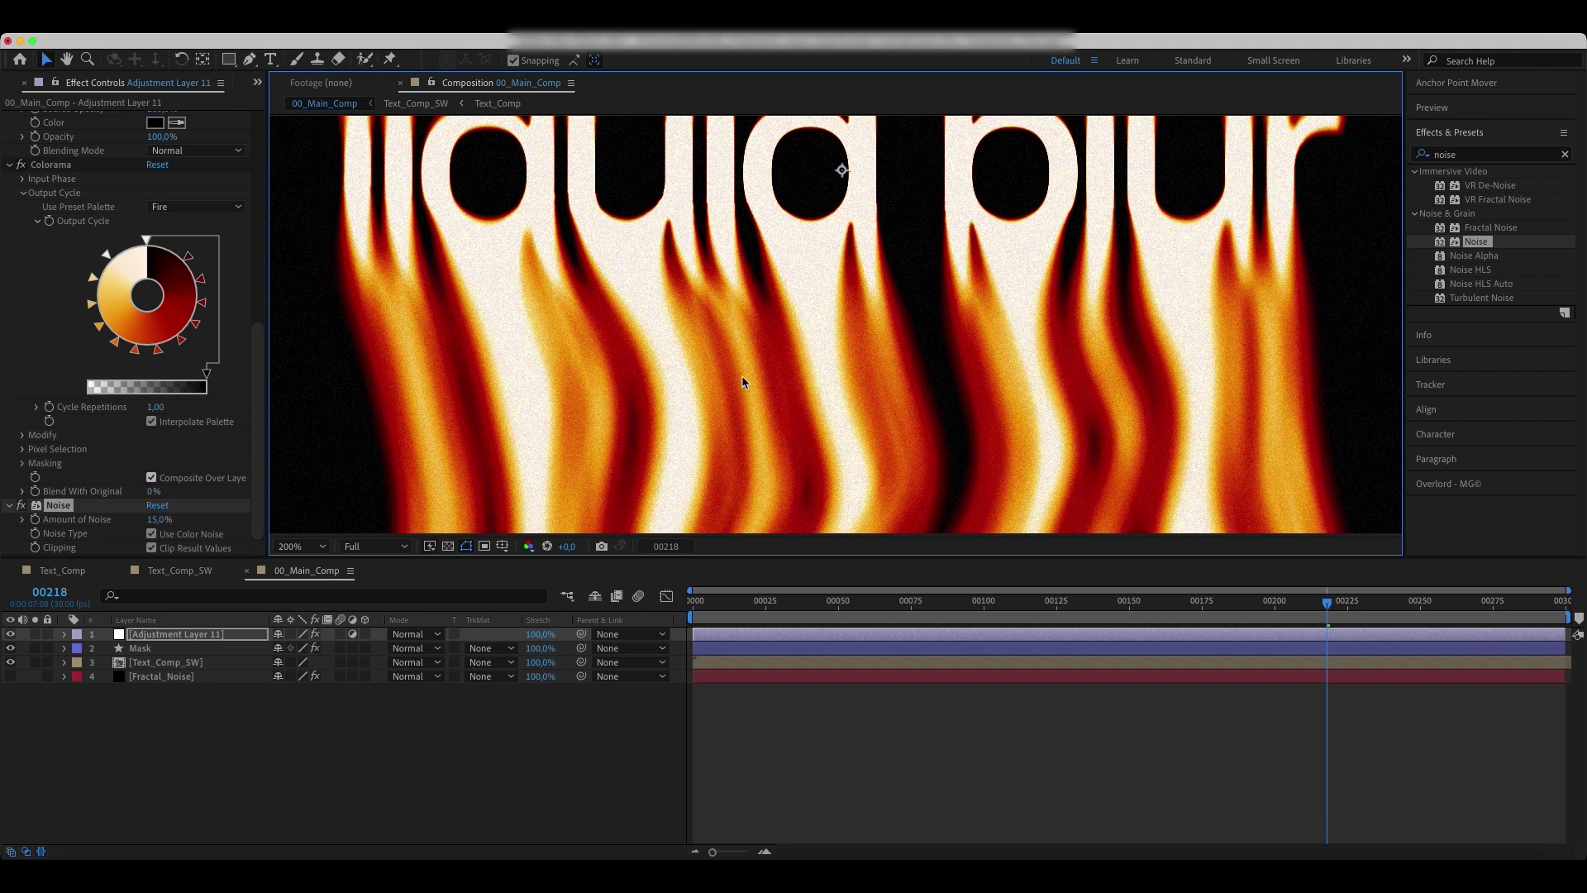
pyautogui.click(21, 506)
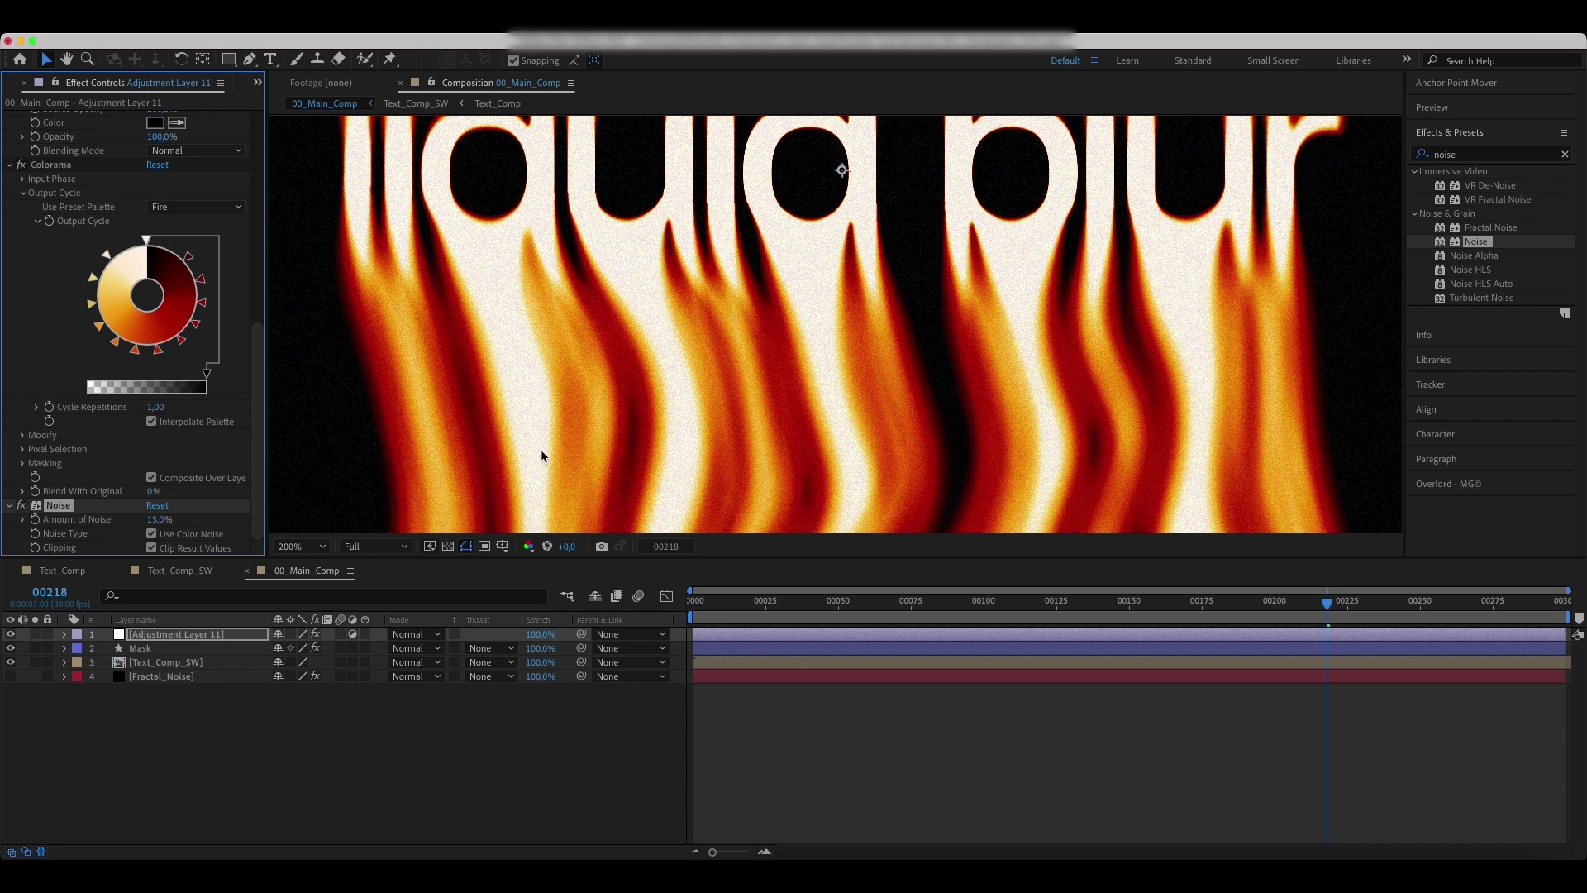
pyautogui.click(326, 548)
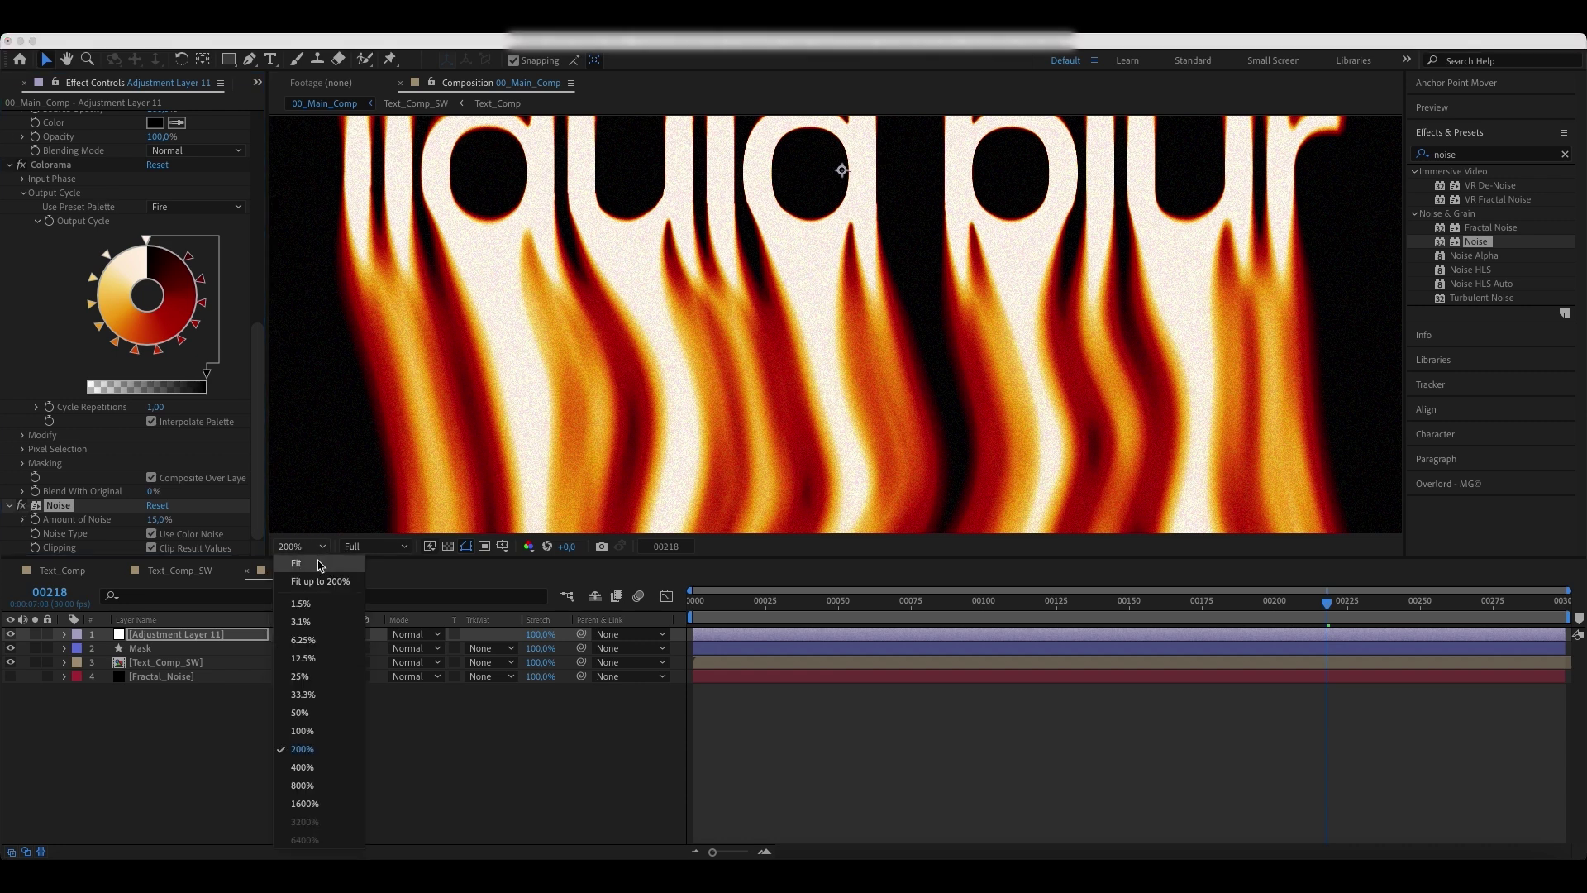
pyautogui.click(322, 581)
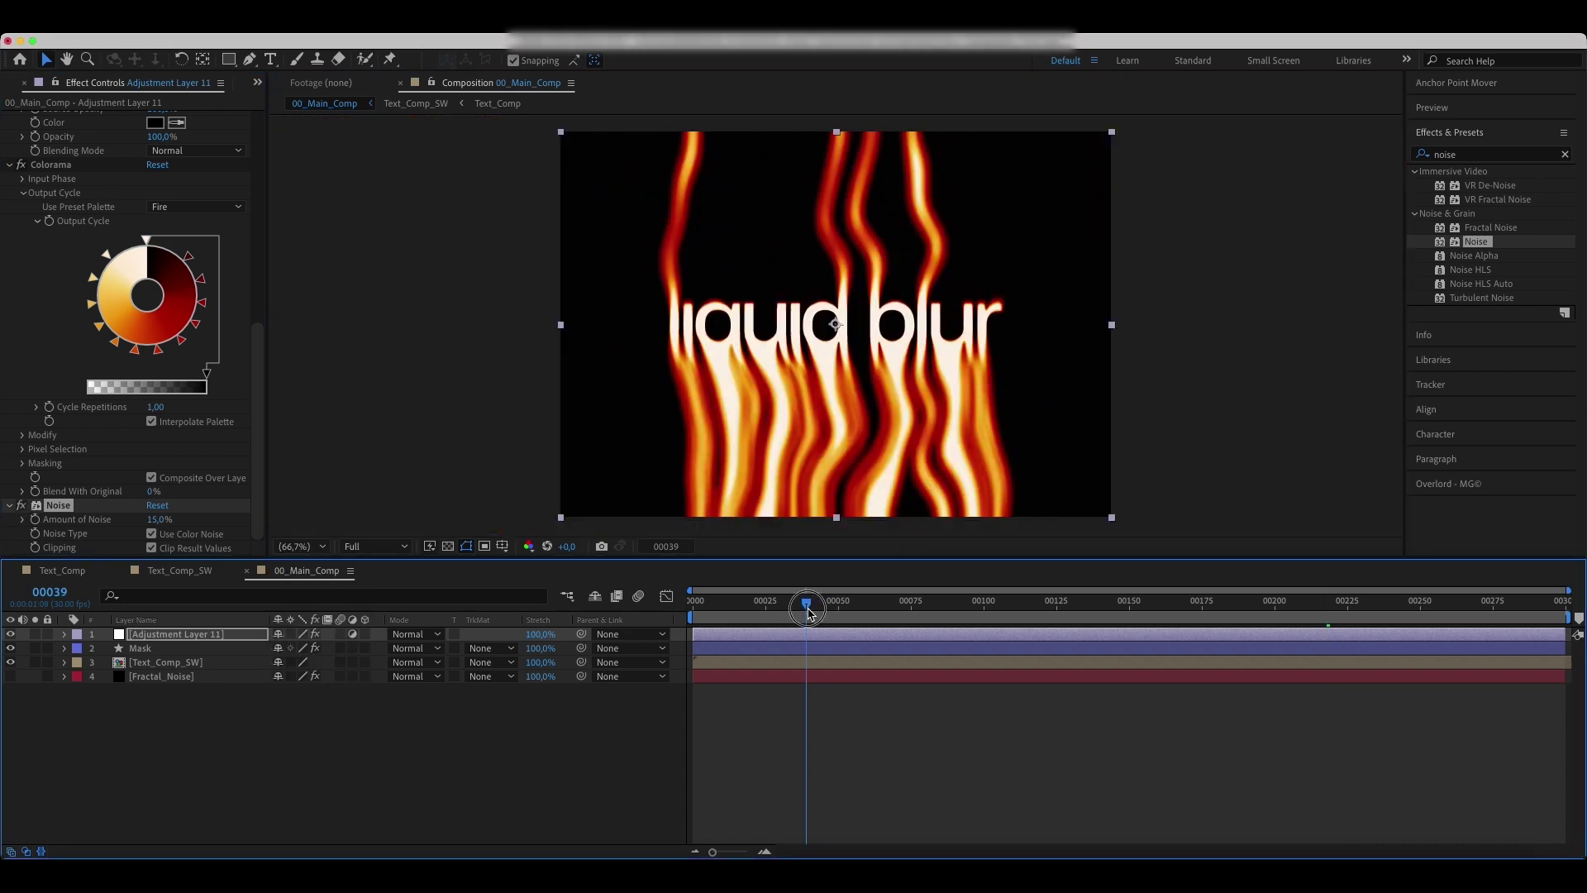
pyautogui.press('Home')
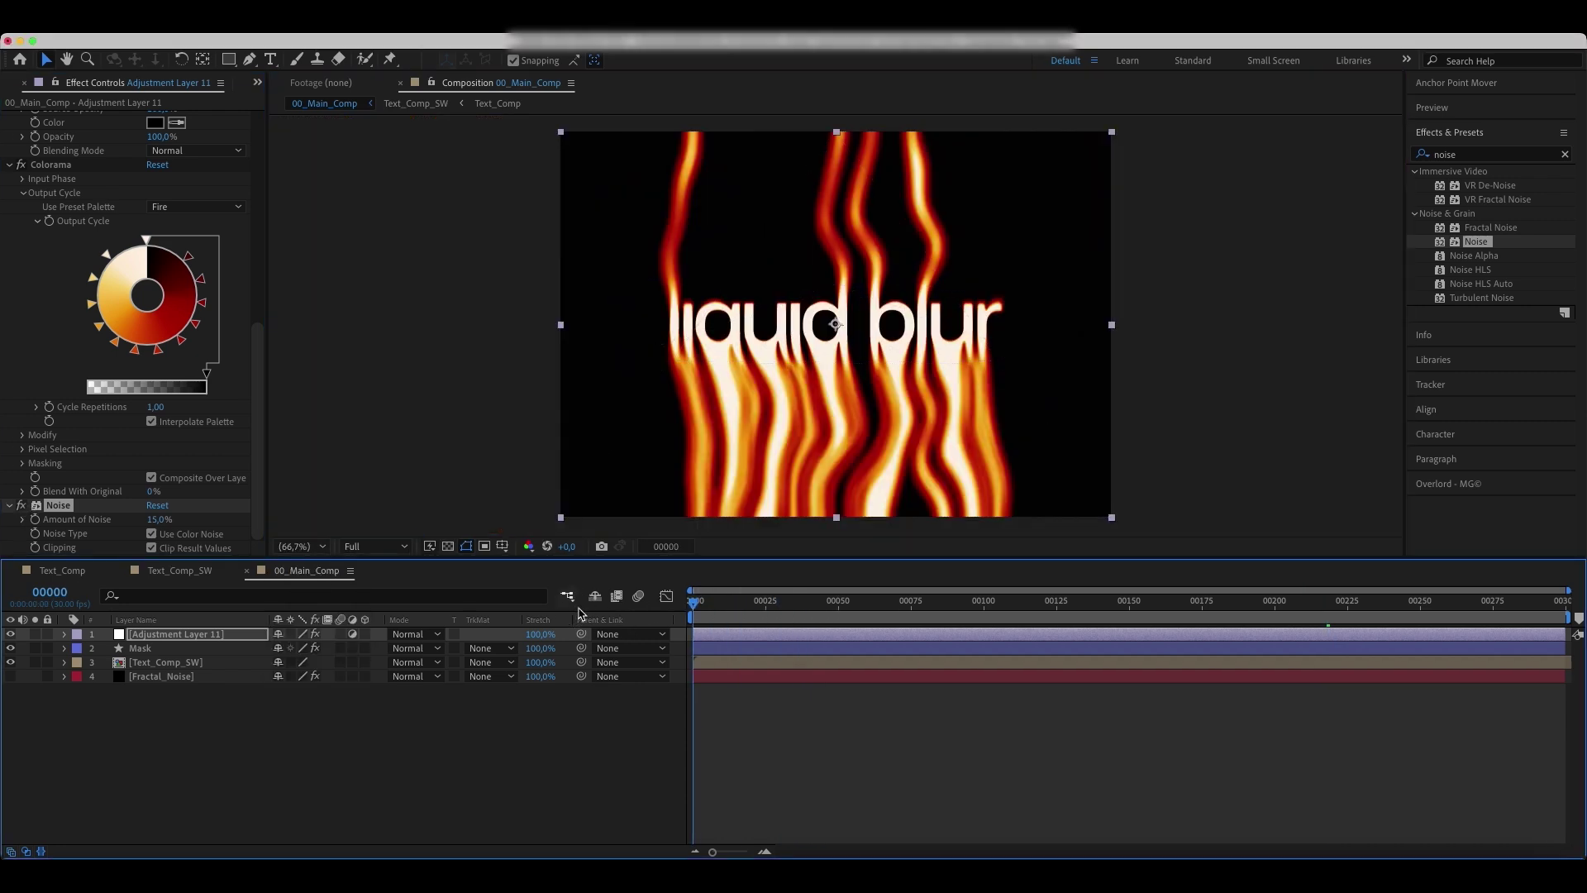
# Switch the preview to Half resolution and play the grainy flame animation.
pyautogui.click(368, 547)
pyautogui.click(368, 603)
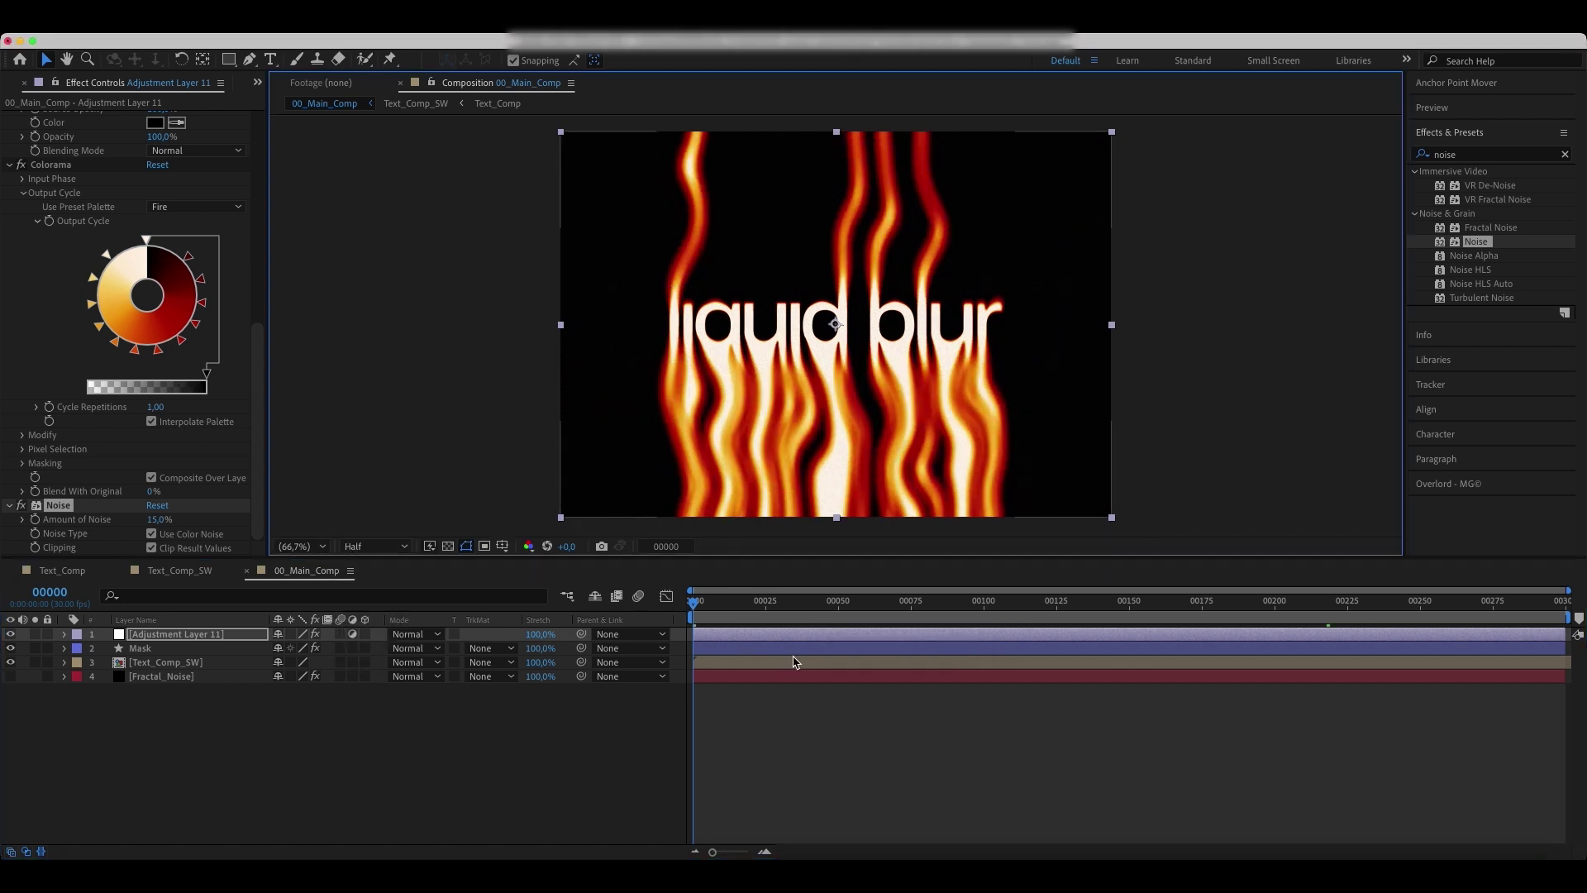
pyautogui.press('space')
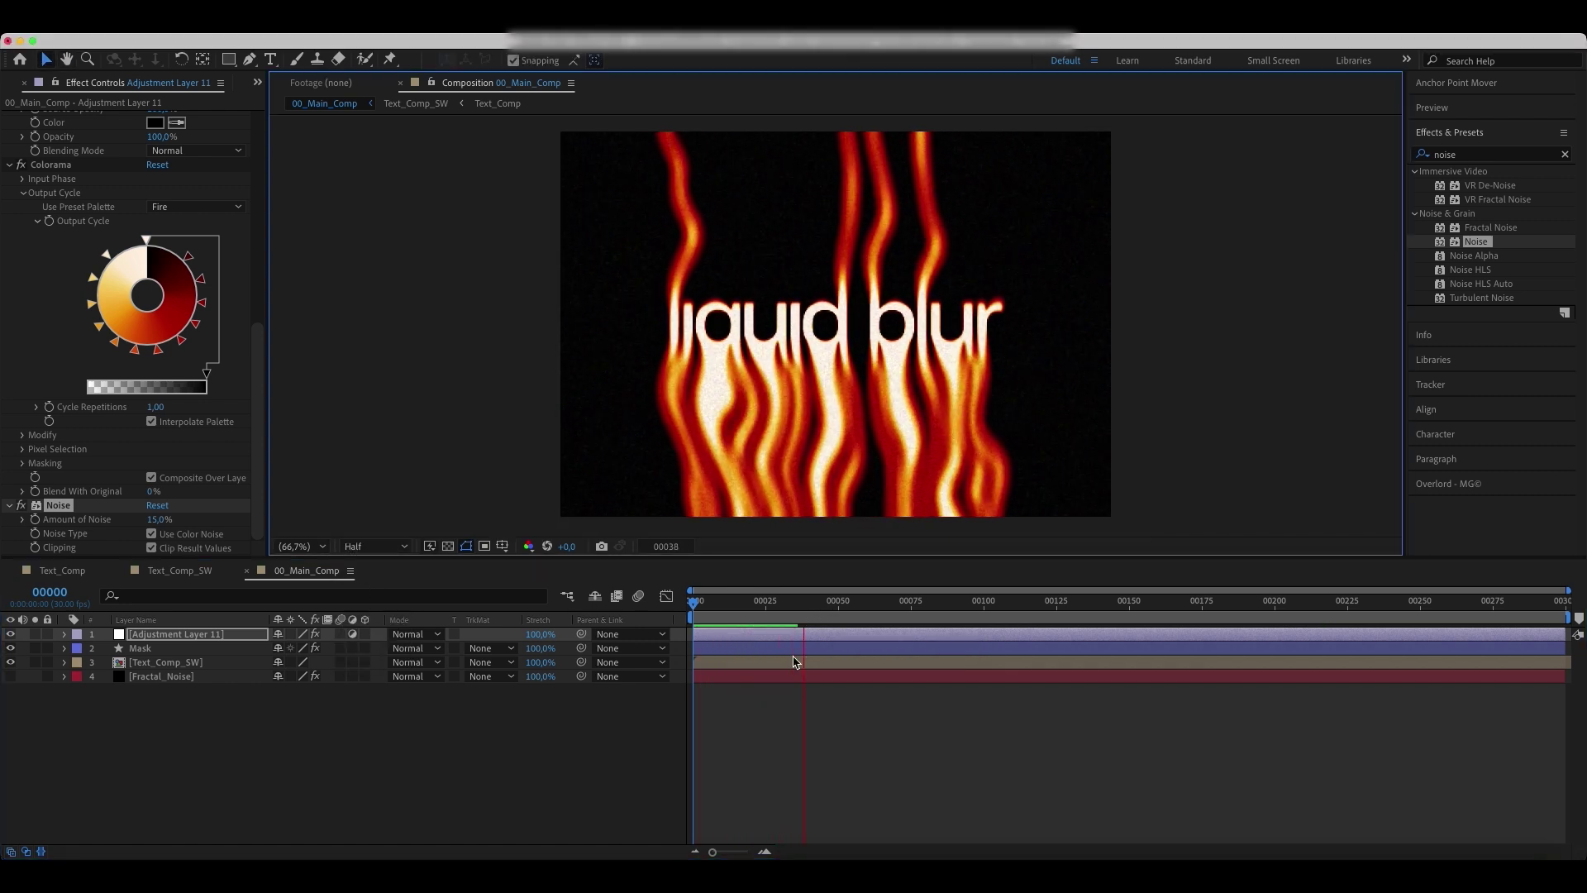